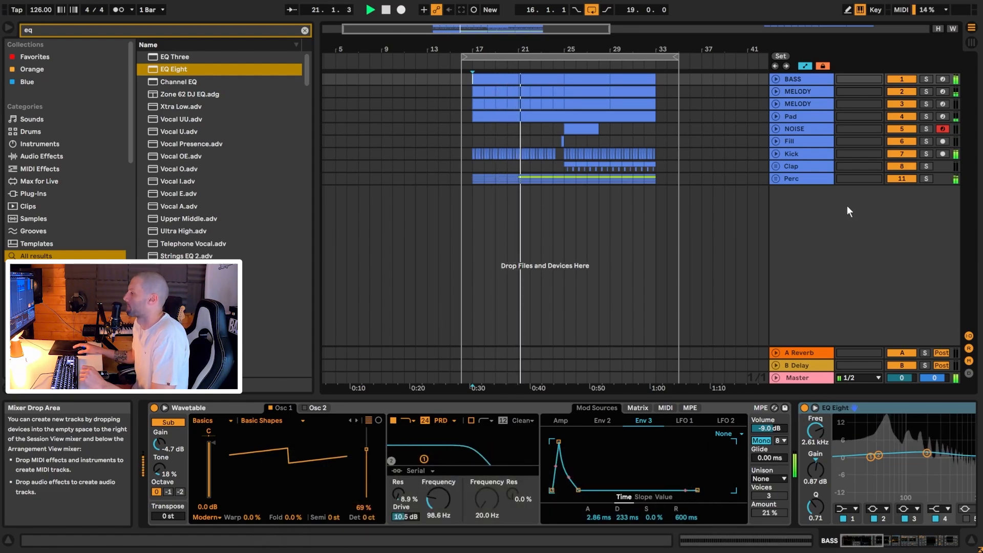
Look over the device chains of the BASS and first MELODY tracks during playback, and stop the song
click(869, 549)
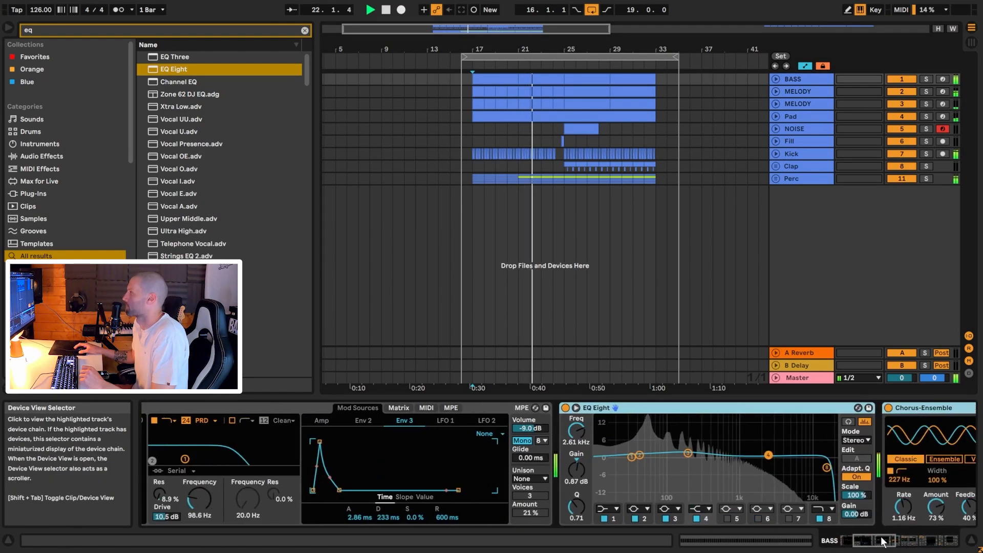
click(803, 92)
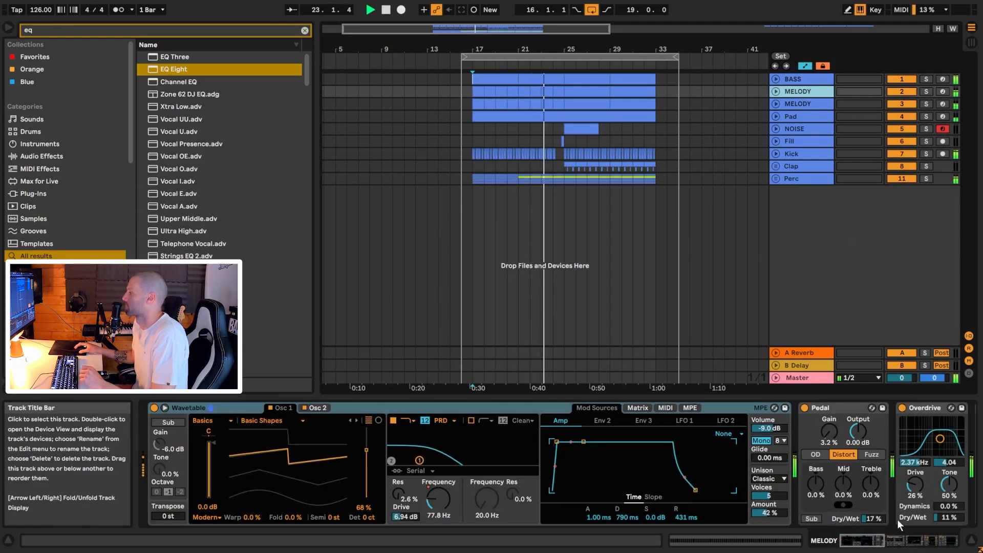
drag(870, 538, 889, 538)
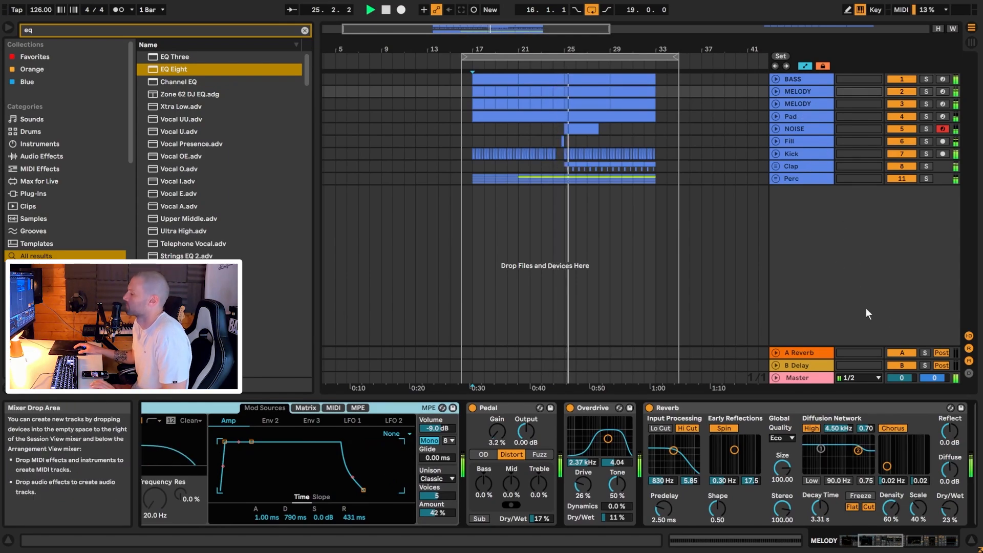
click(861, 547)
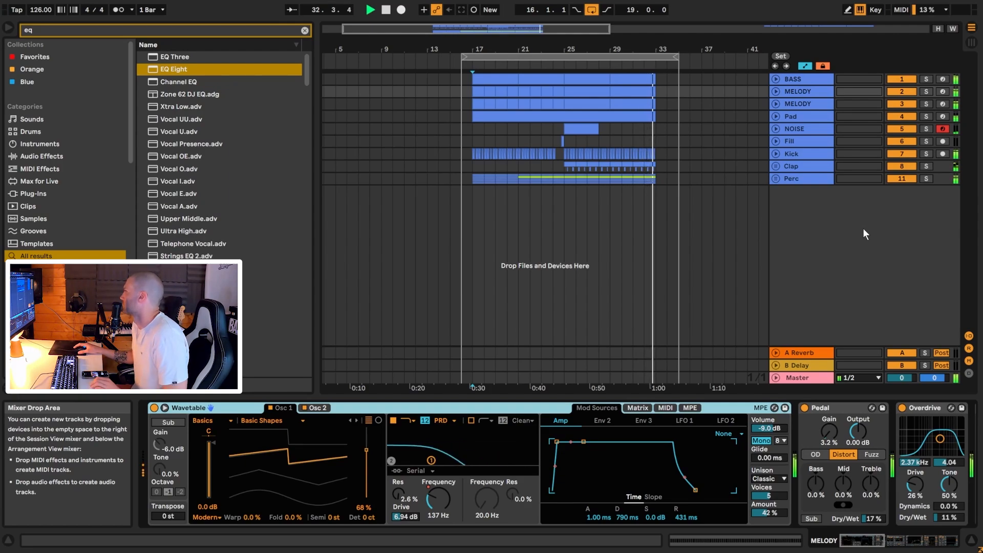
key(space)
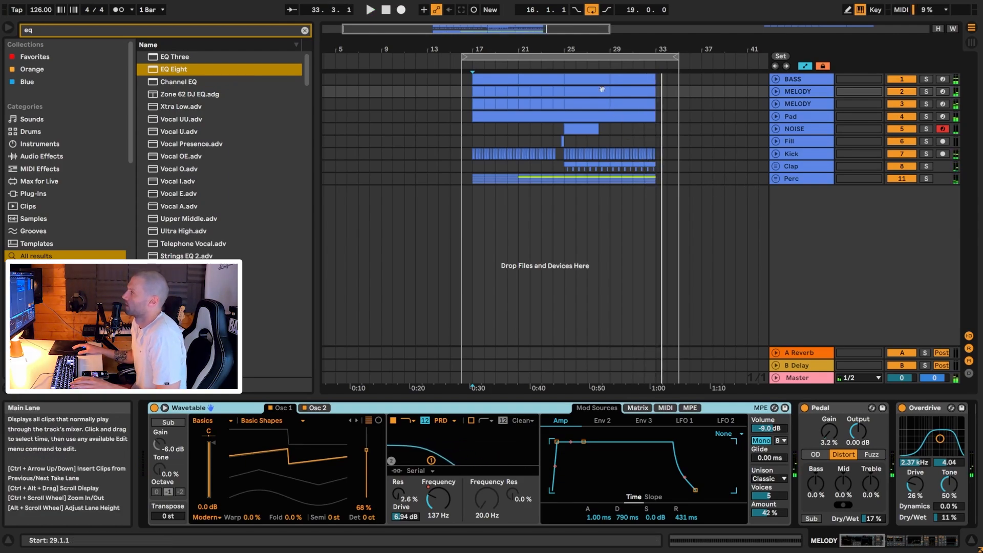
Unfold the BASS track and open all its MIDI clips together in the note editor
click(775, 80)
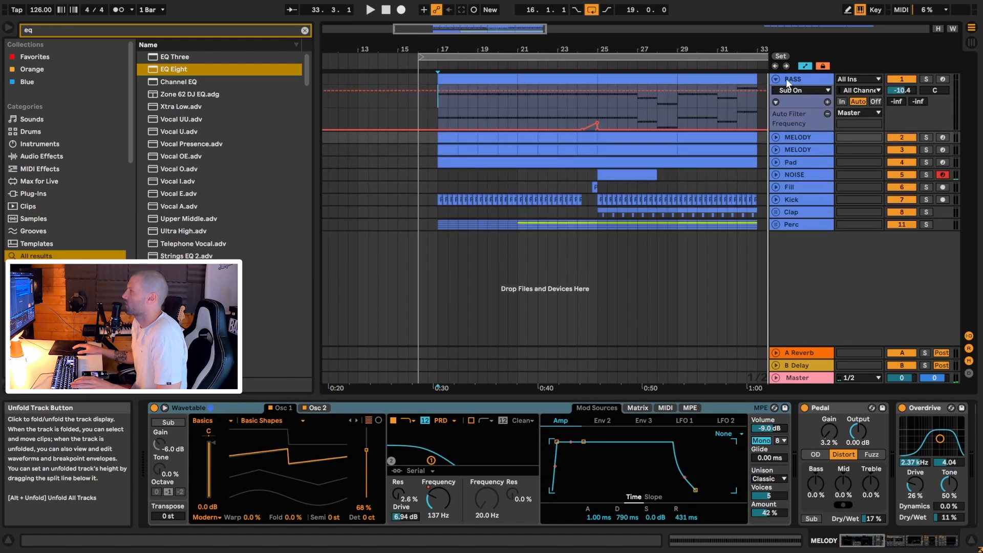
click(793, 81)
drag(508, 28, 532, 21)
double_click(423, 78)
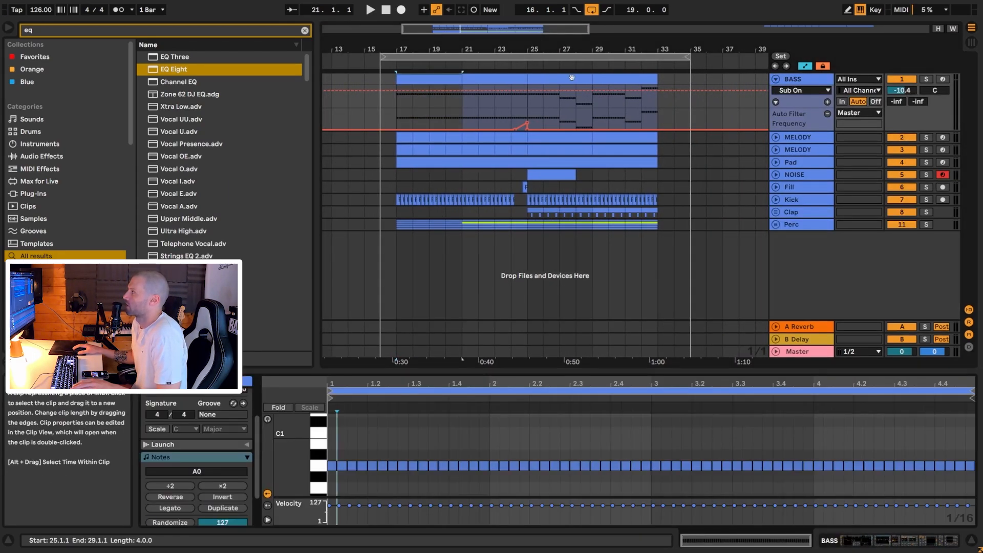
shift+click(629, 79)
drag(714, 382, 714, 383)
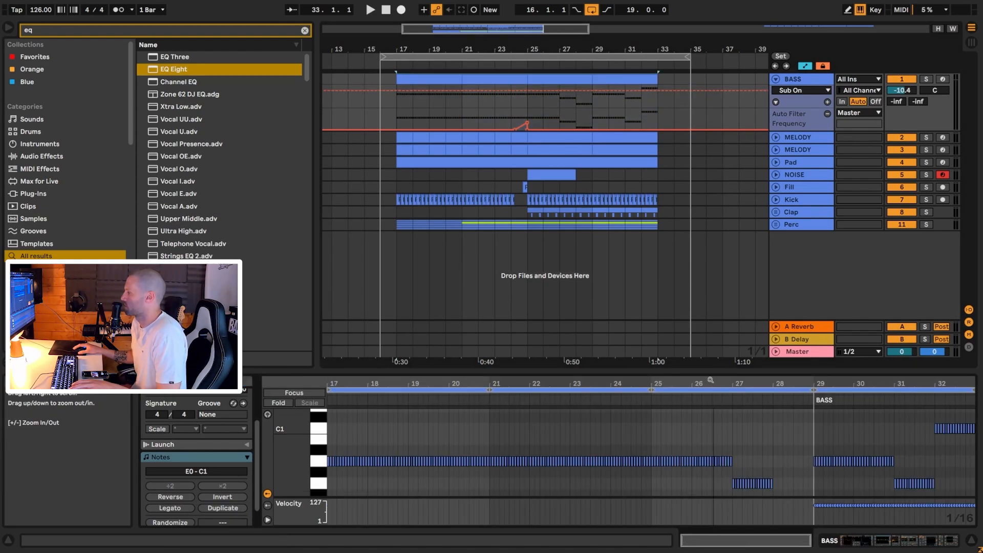
click(684, 435)
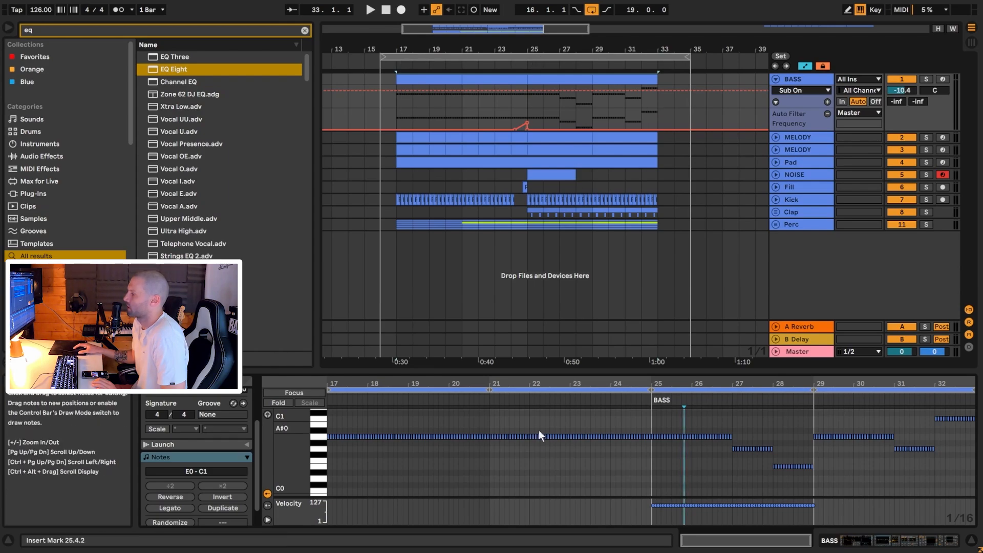
Examine the pitch of each bass note group across bars 17 to 32
drag(335, 384, 340, 439)
drag(342, 384, 359, 354)
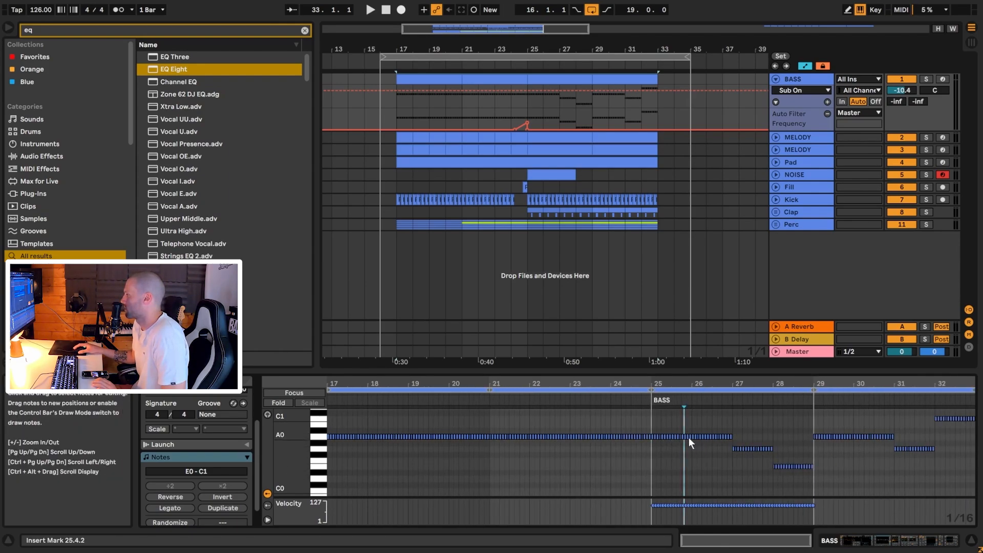
click(666, 437)
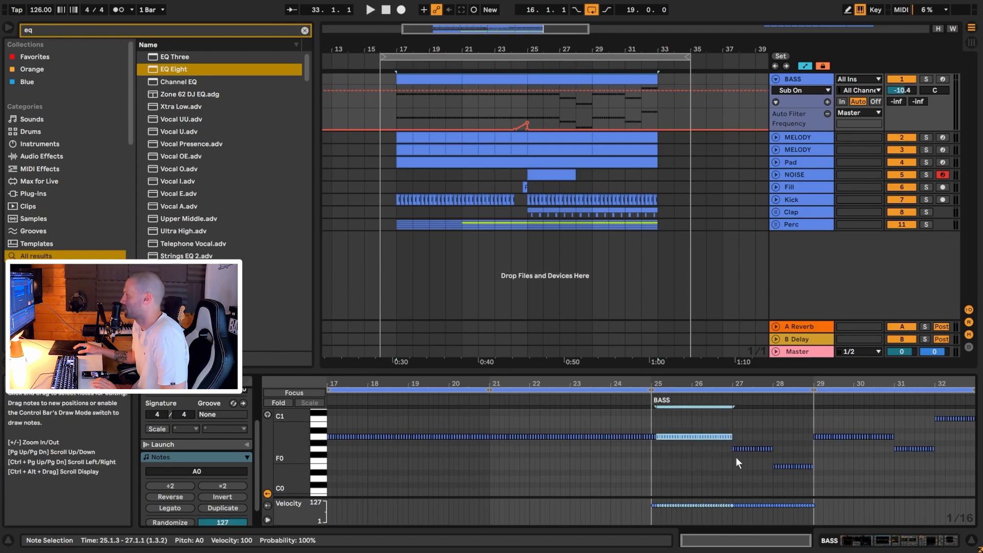
click(746, 449)
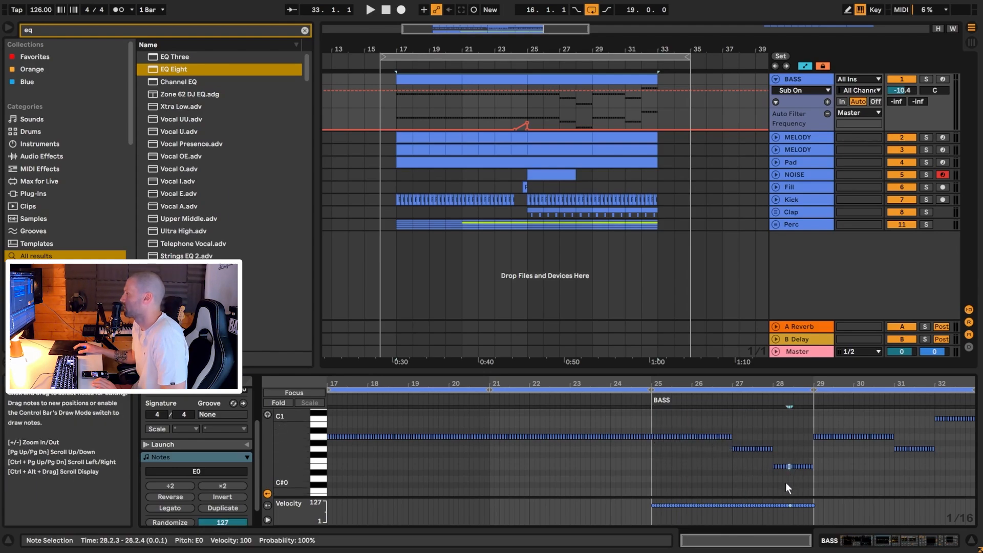
click(850, 437)
drag(853, 441, 919, 452)
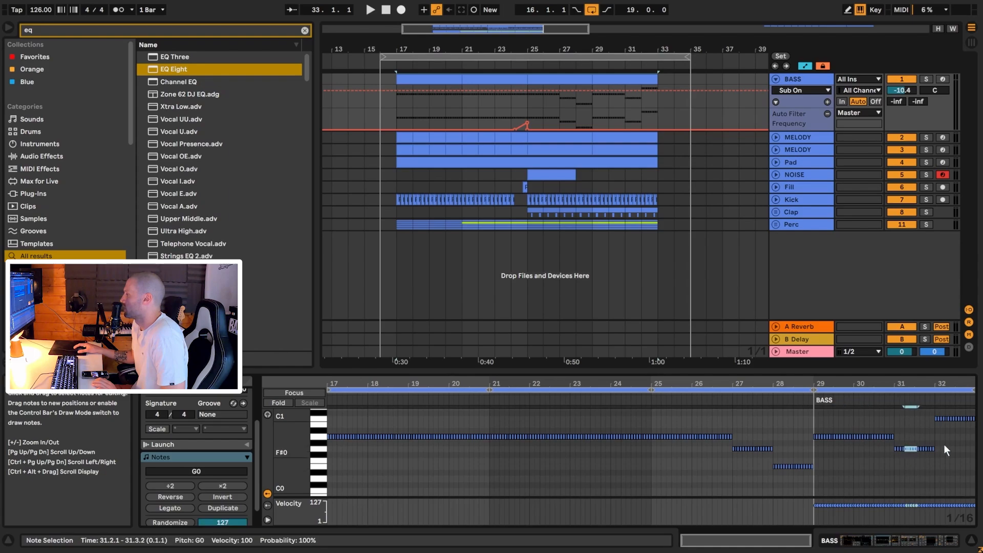
click(956, 418)
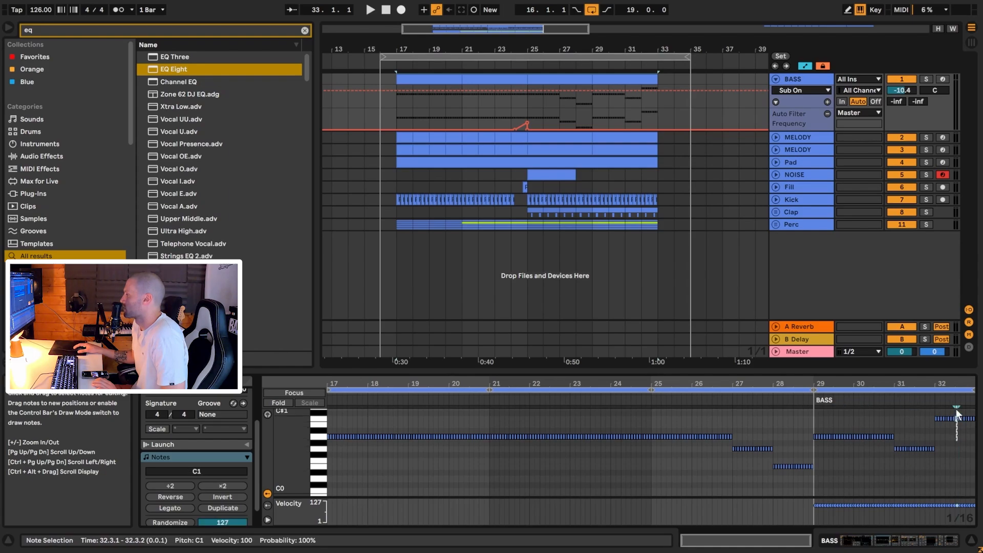
click(791, 467)
drag(947, 439, 957, 416)
click(794, 466)
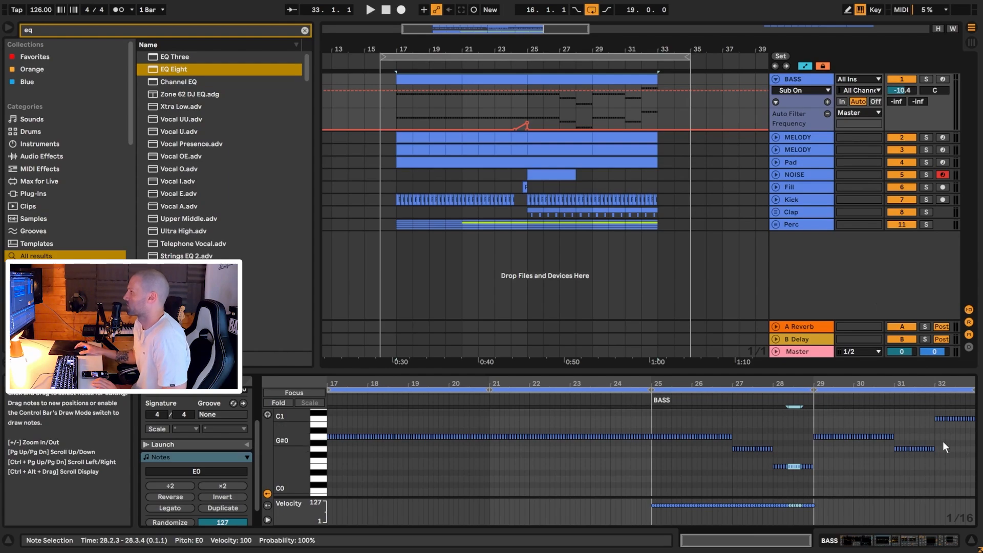
Solo the BASS track and listen to its pattern from bar 26 and again from bar 30
click(567, 105)
click(549, 106)
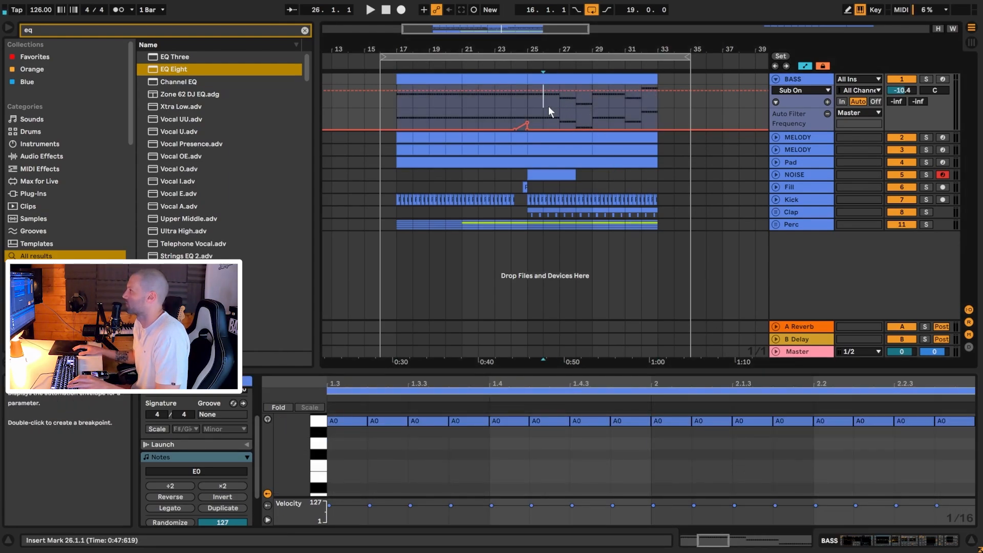
key(space)
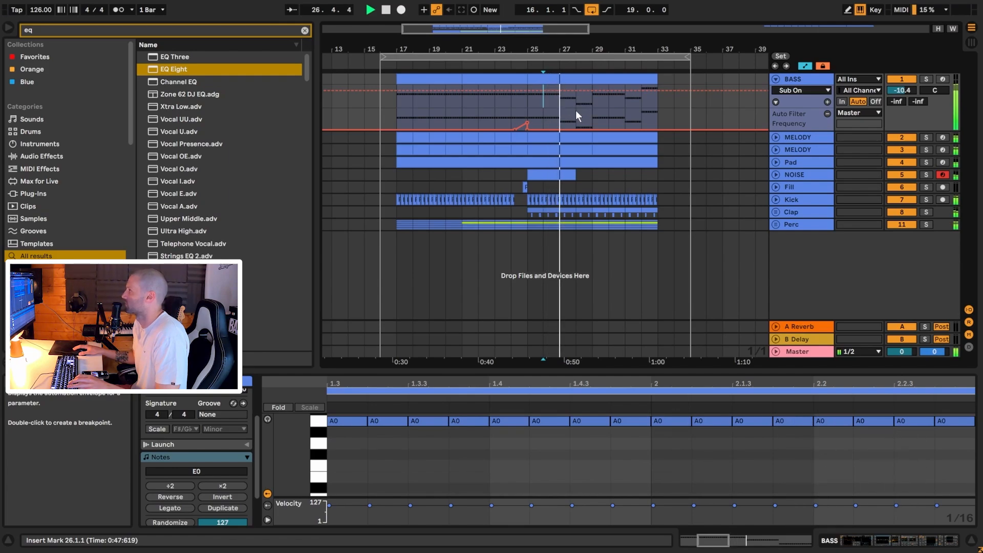
click(926, 78)
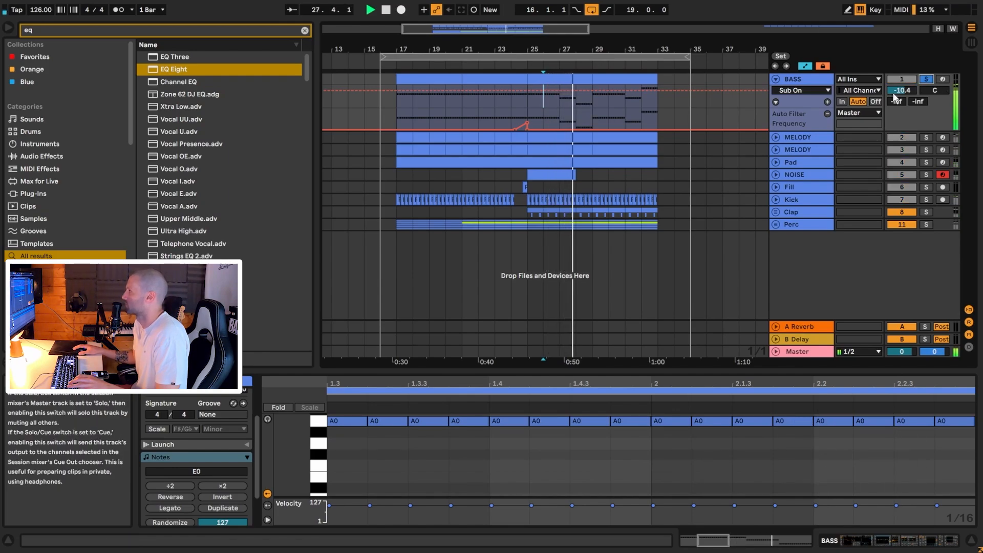
click(618, 104)
key(space)
key(space)
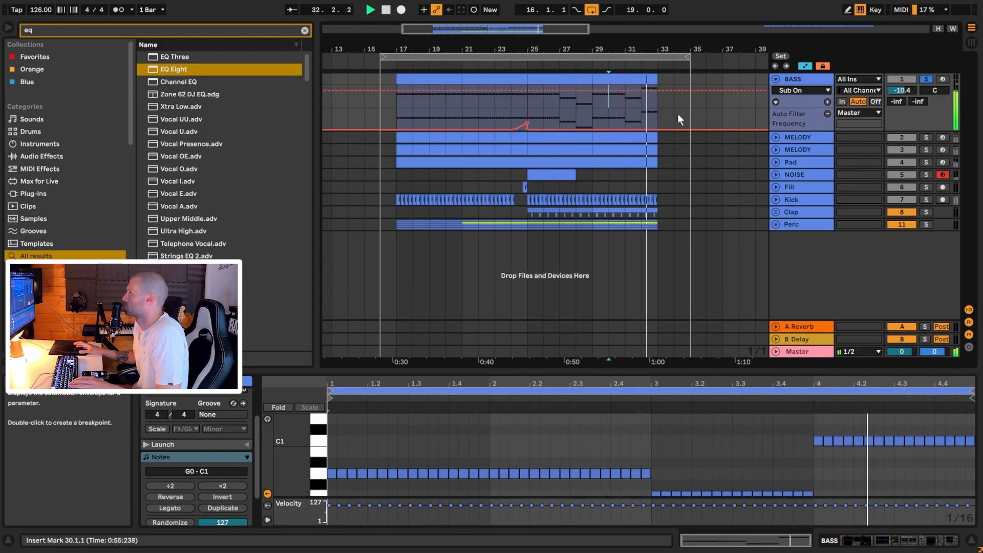
Open the BASS track's device chain and look through its effects back to the Wavetable instrument
click(458, 120)
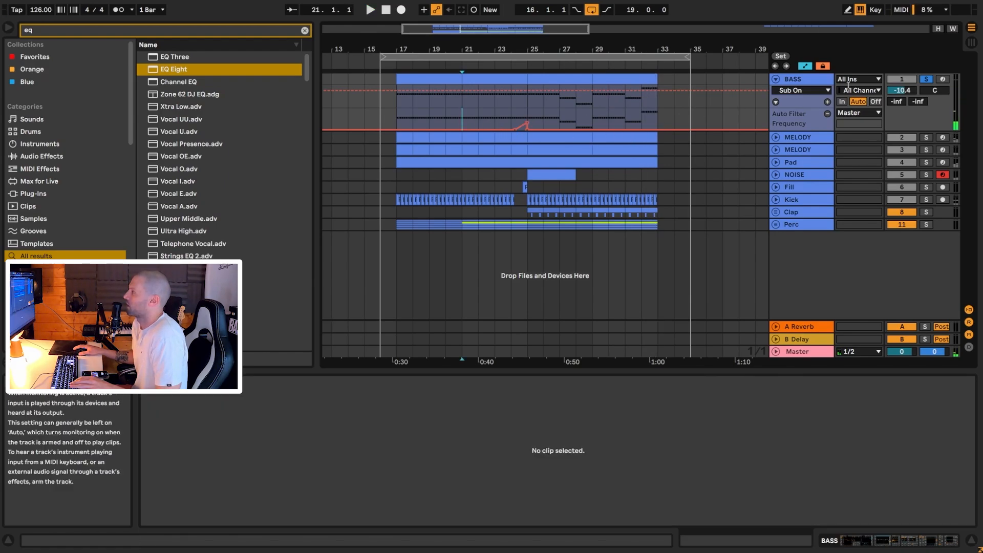
double_click(800, 80)
click(909, 542)
drag(909, 544, 895, 542)
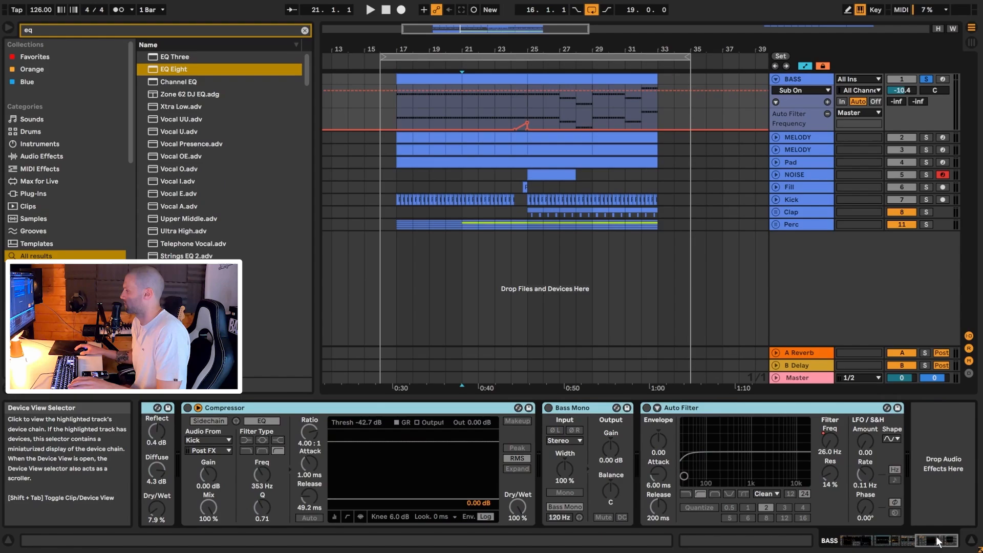
drag(939, 541, 879, 540)
scroll(806, 517, left, 5)
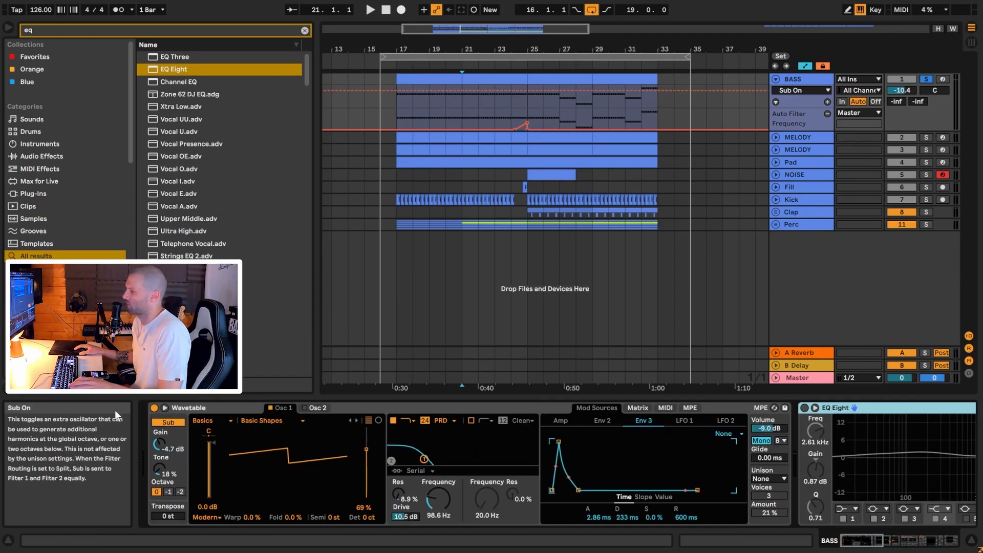
Turn off Wavetable's Sub oscillator and play the bass from bar 17 with the modulation matrix shown
click(168, 422)
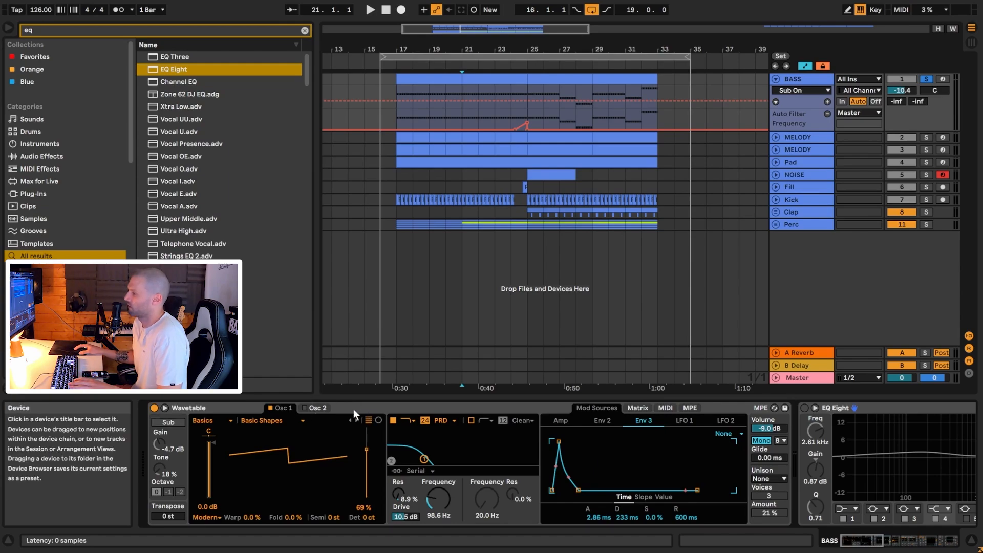
click(628, 409)
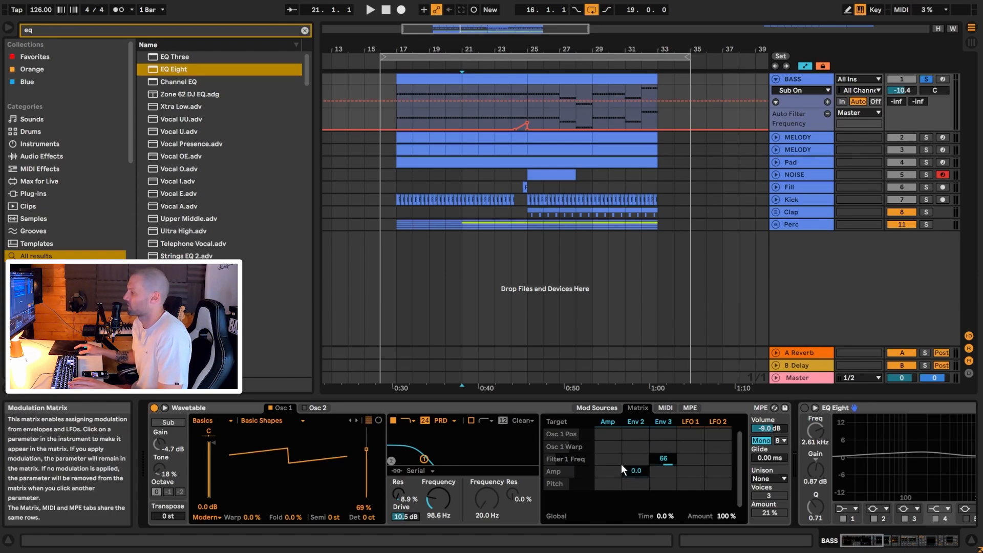
click(400, 109)
key(space)
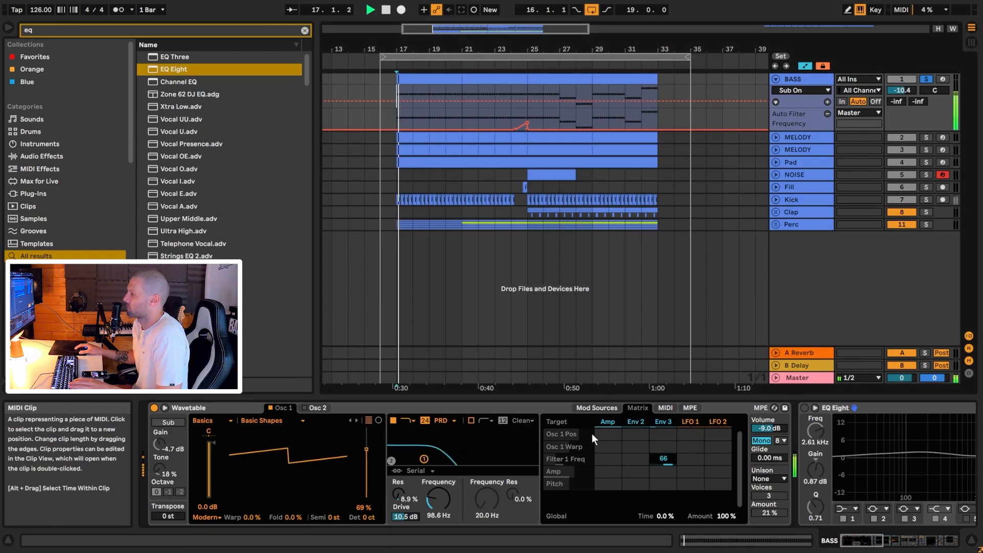
Bypass Wavetable's Filter 1 to hear the unfiltered bass, and switch the filter back on
click(394, 421)
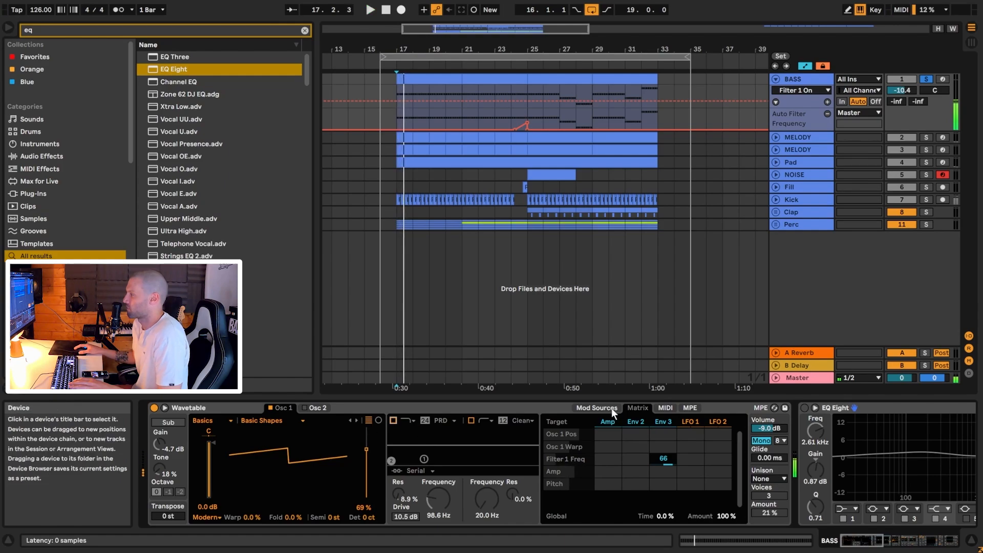
click(761, 441)
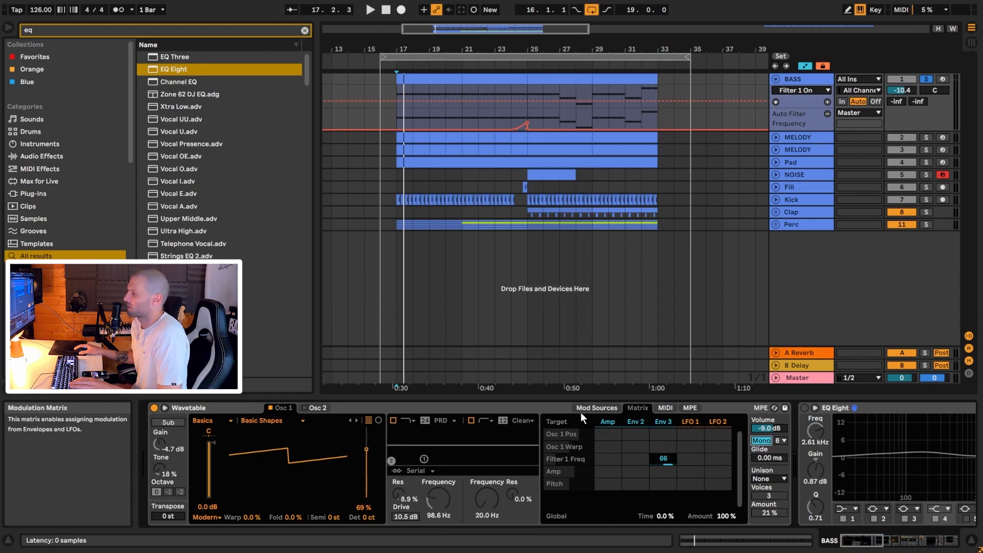
click(393, 420)
Try Filter 1 with the Clean circuit and 12 dB slope, returning it to PRD and 24 dB
click(439, 420)
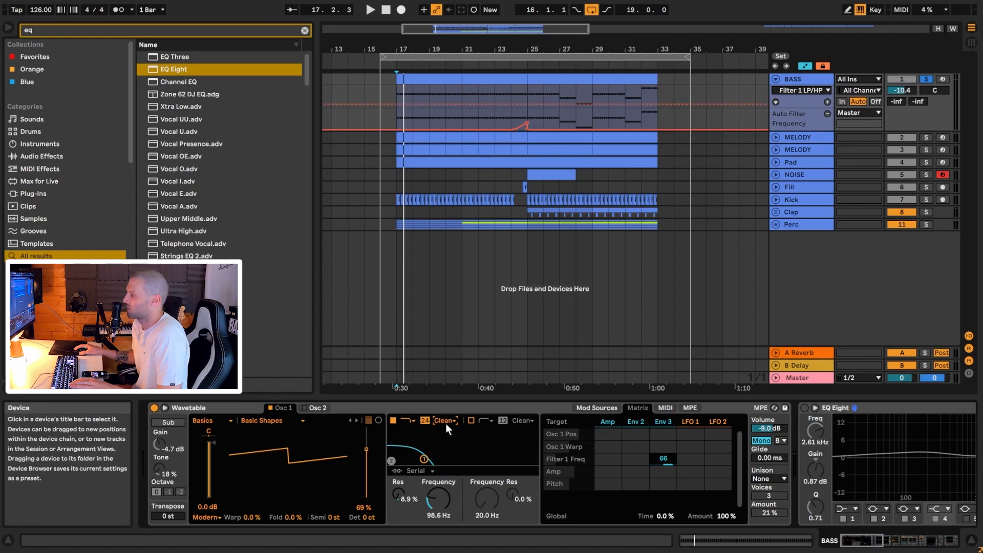
click(444, 468)
click(425, 420)
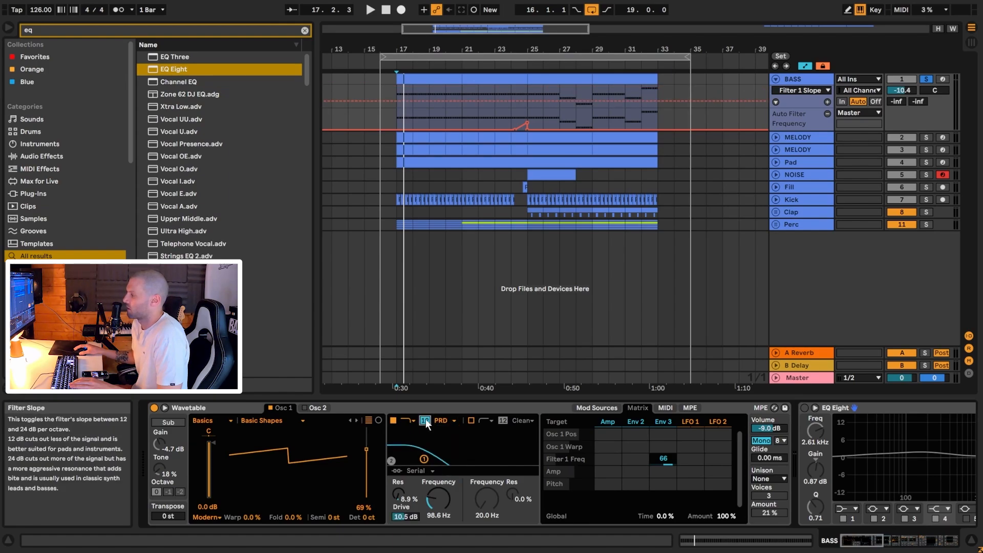
click(425, 420)
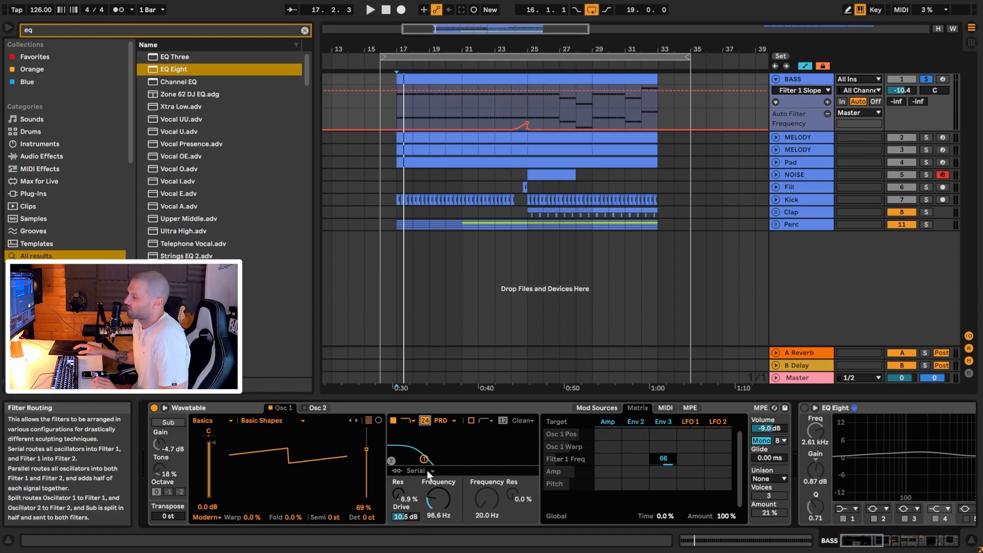
Play the bass from bar 17 without Env 3 modulating Filter 1's frequency, and display the Env 3 envelope
click(446, 498)
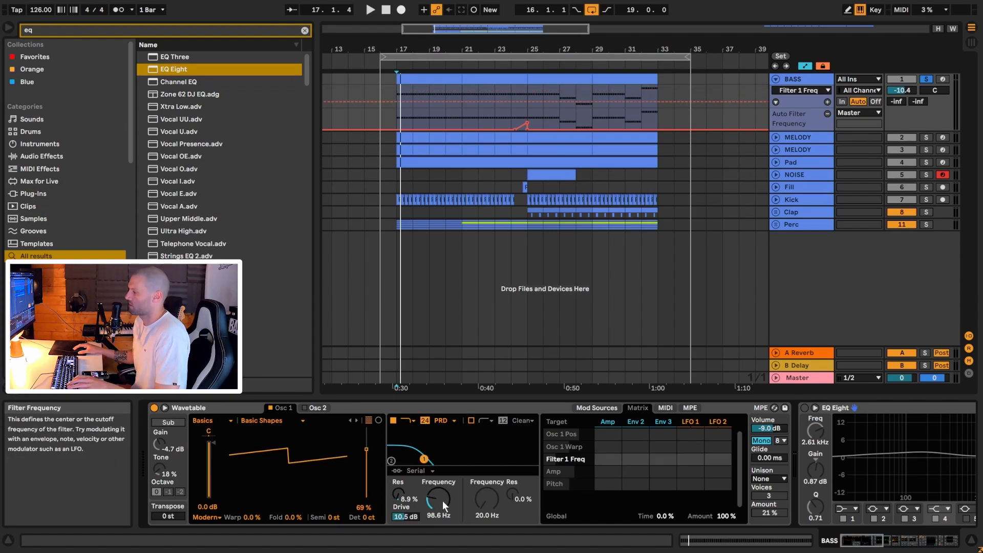
click(443, 500)
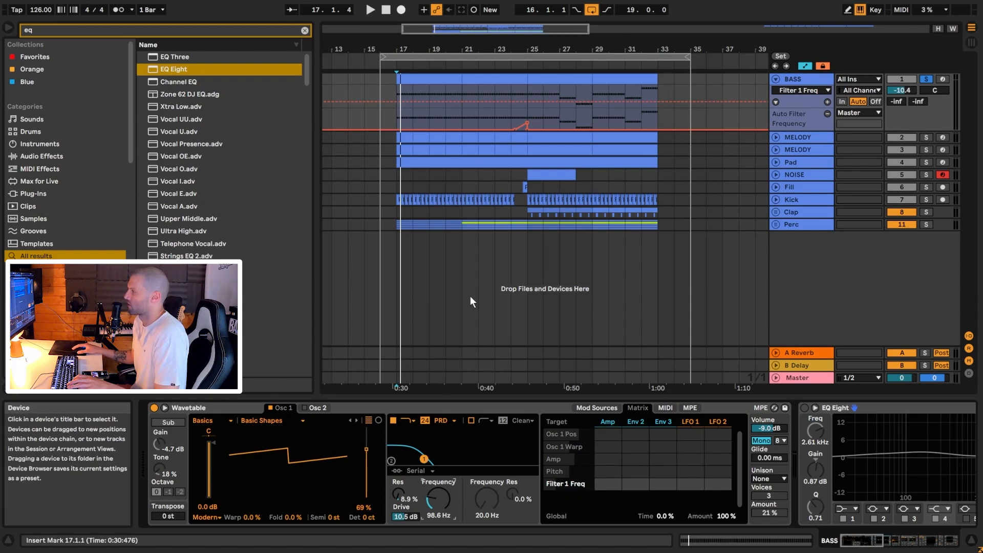
click(395, 106)
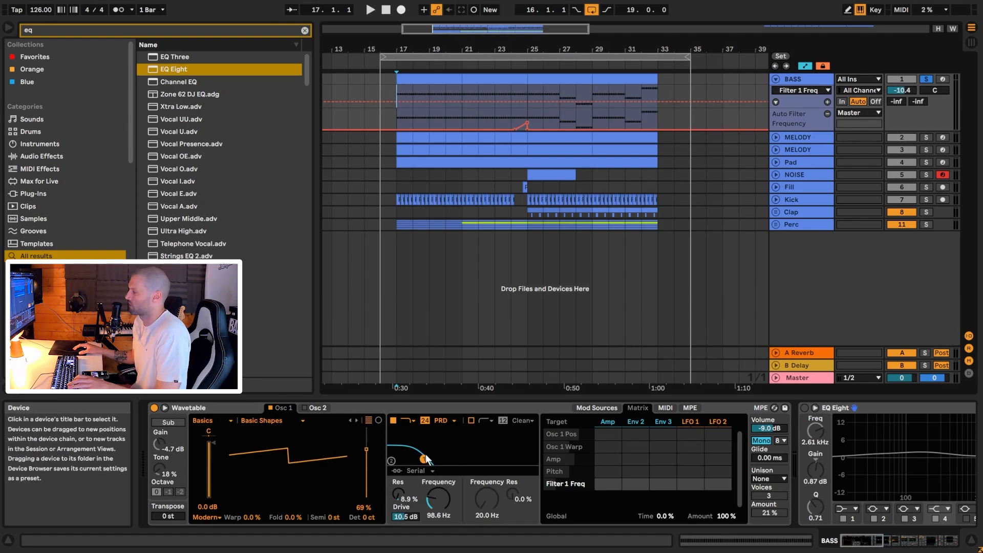
key(space)
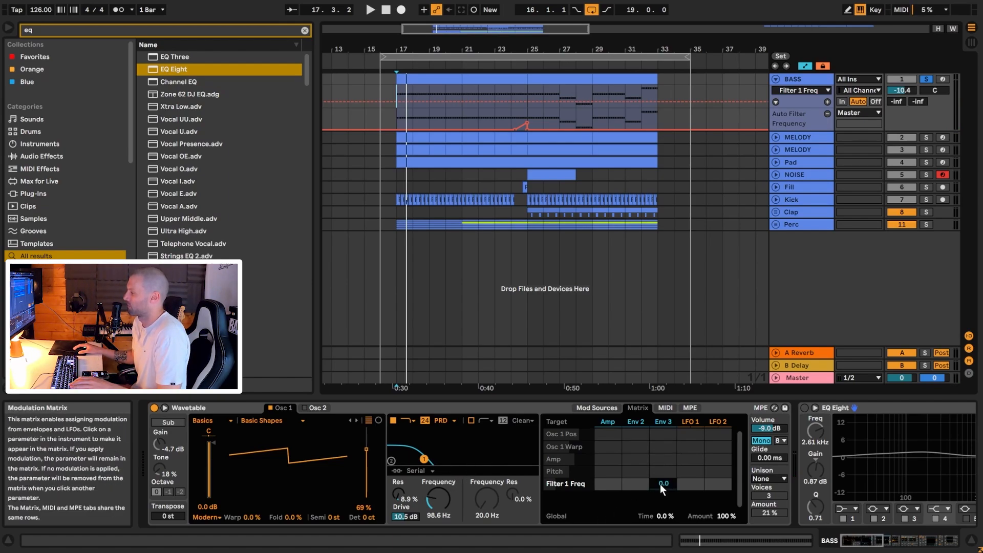
click(662, 421)
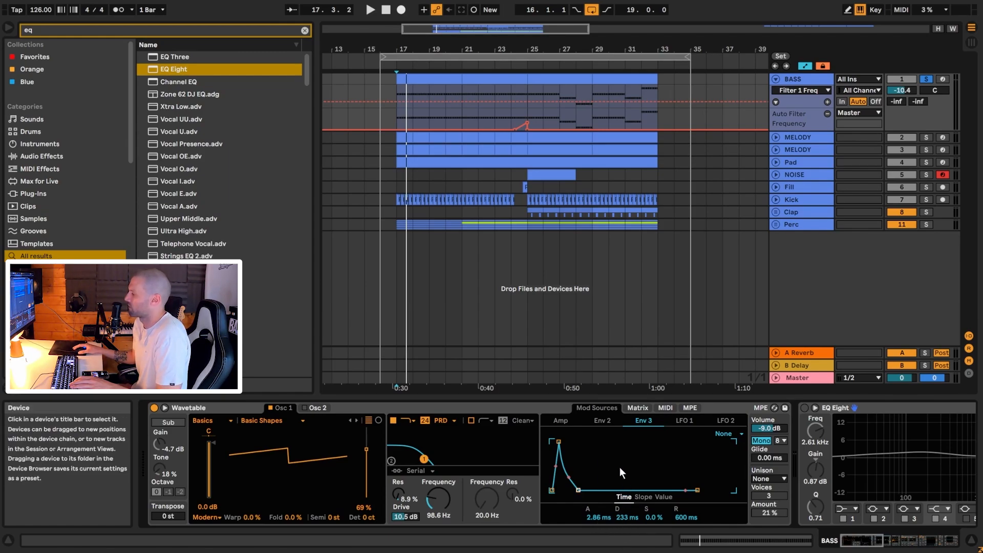
Set Env 3's modulation of Filter 1 frequency to 67 in Wavetable's matrix while playing the bass
click(637, 407)
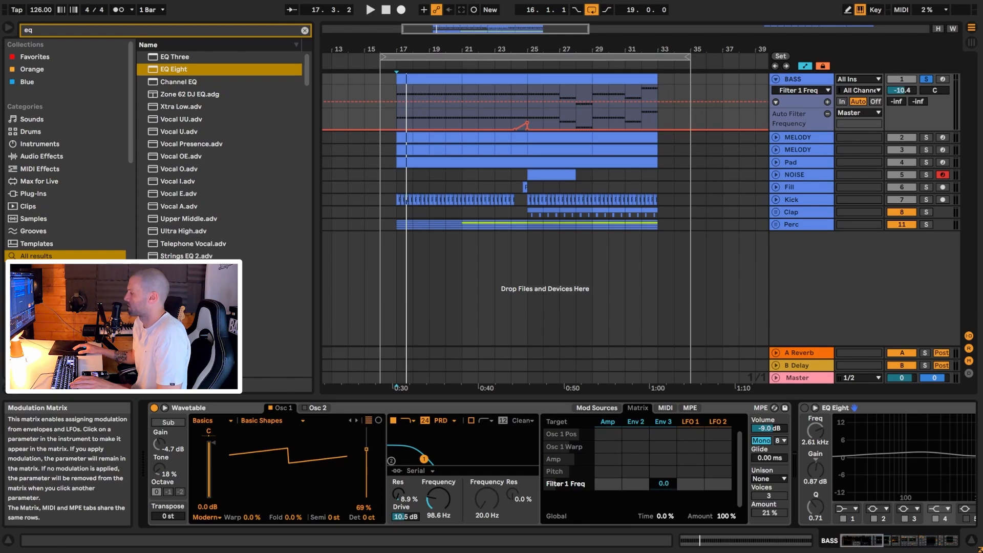
key(space)
mouse_move(664, 483)
mouse_down()
mouse_move(664, 451)
mouse_move(667, 487)
mouse_up()
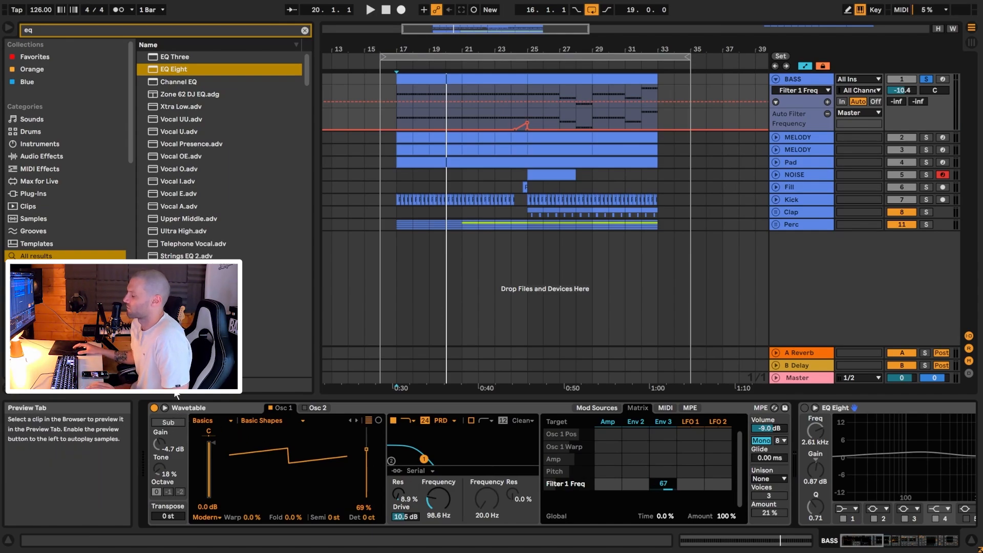
Compare the bass with and without Wavetable's Sub oscillator from bar 17, leaving Sub switched on
click(169, 423)
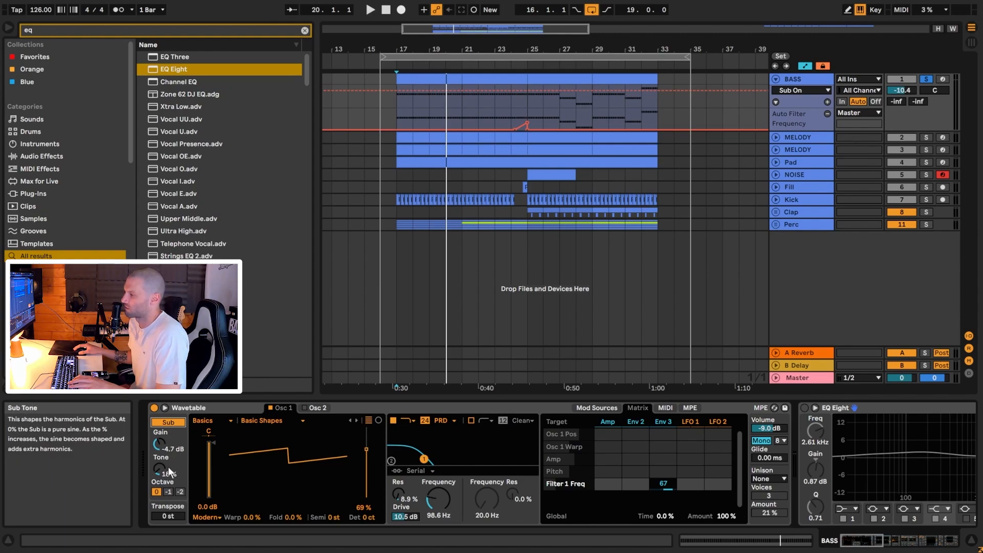
click(166, 424)
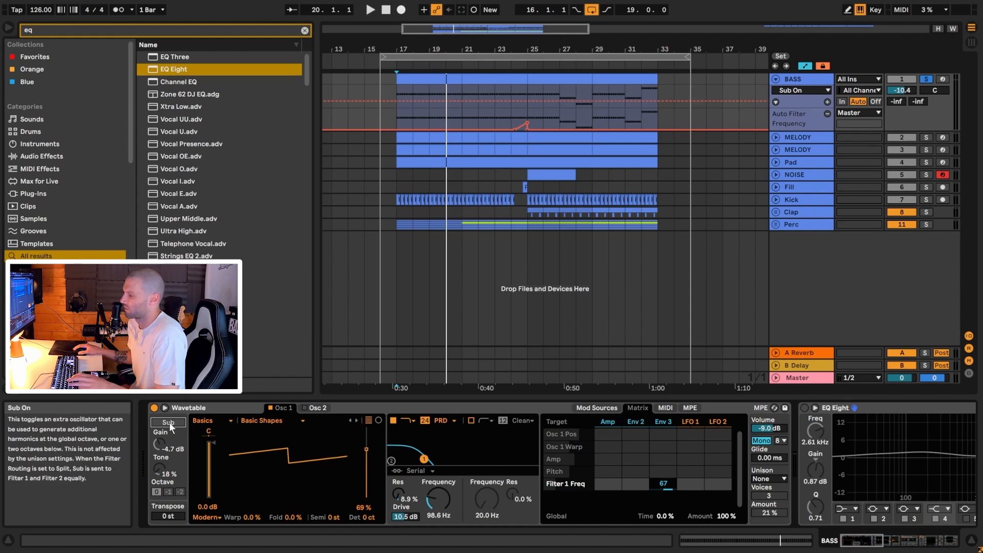
key(space)
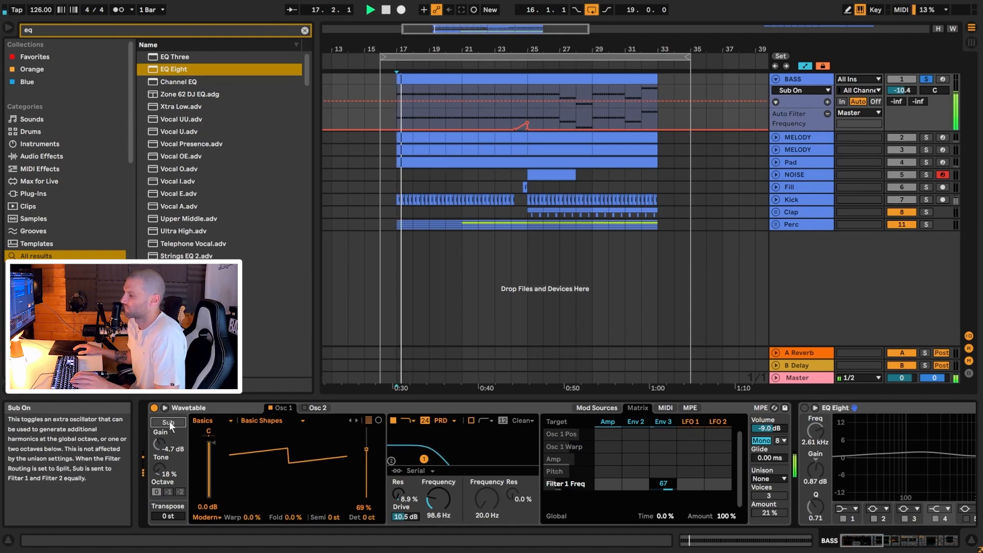
click(169, 423)
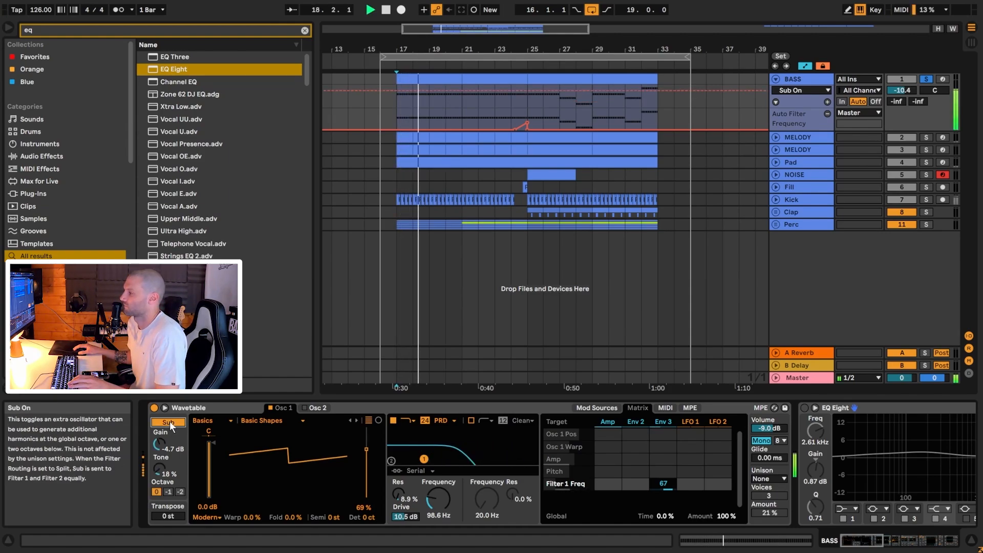
Enable EQ Eight on the bass track and compare playback with it bypassed and active, leaving it on
click(868, 530)
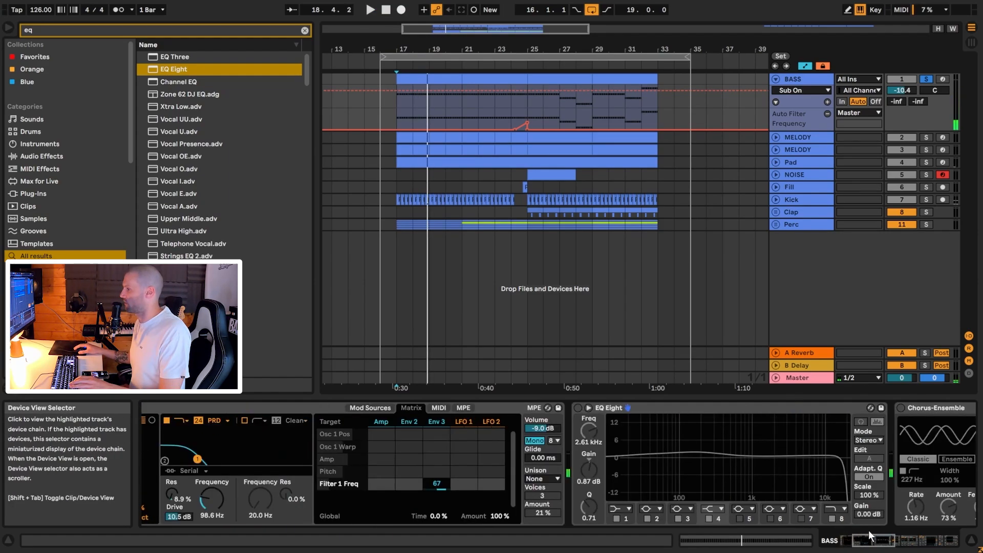
click(873, 531)
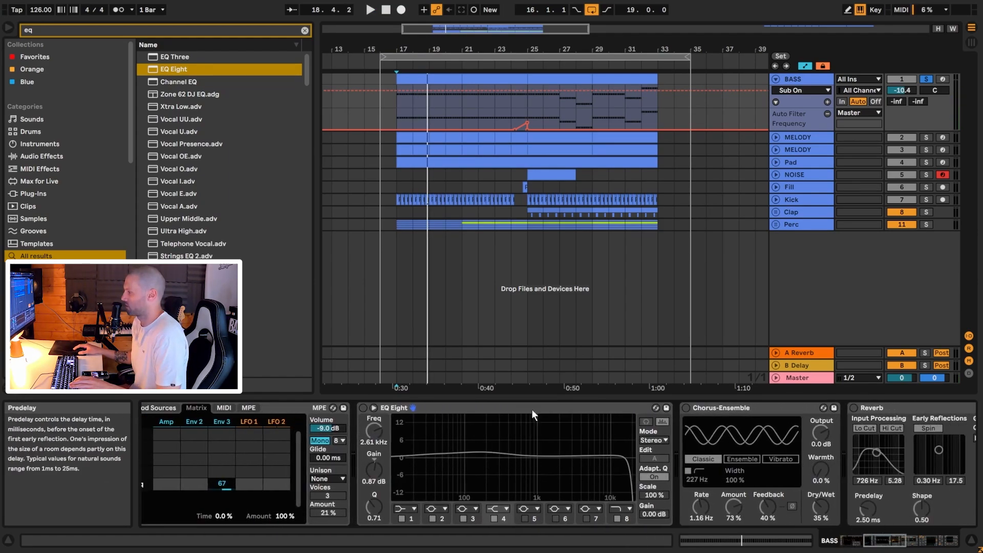
click(363, 408)
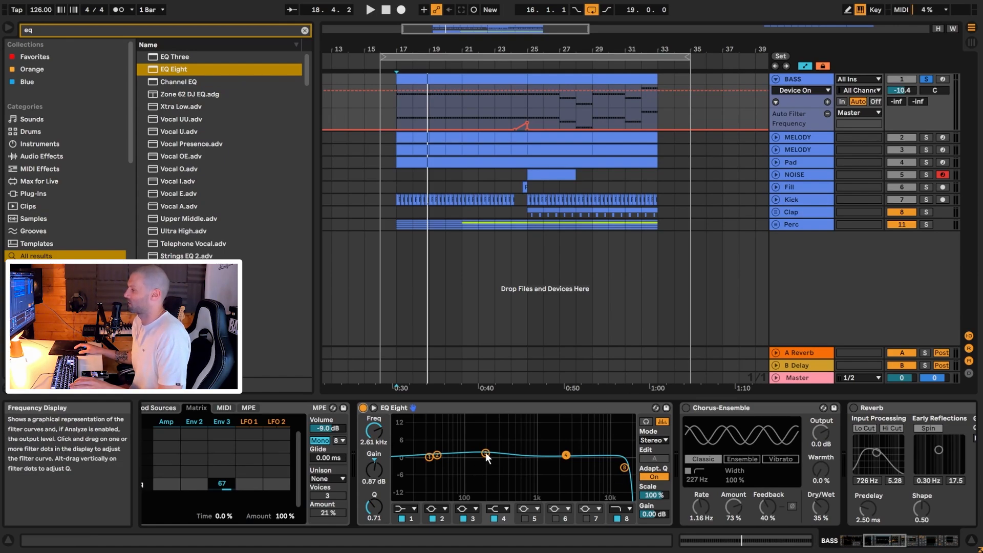
key(space)
click(363, 408)
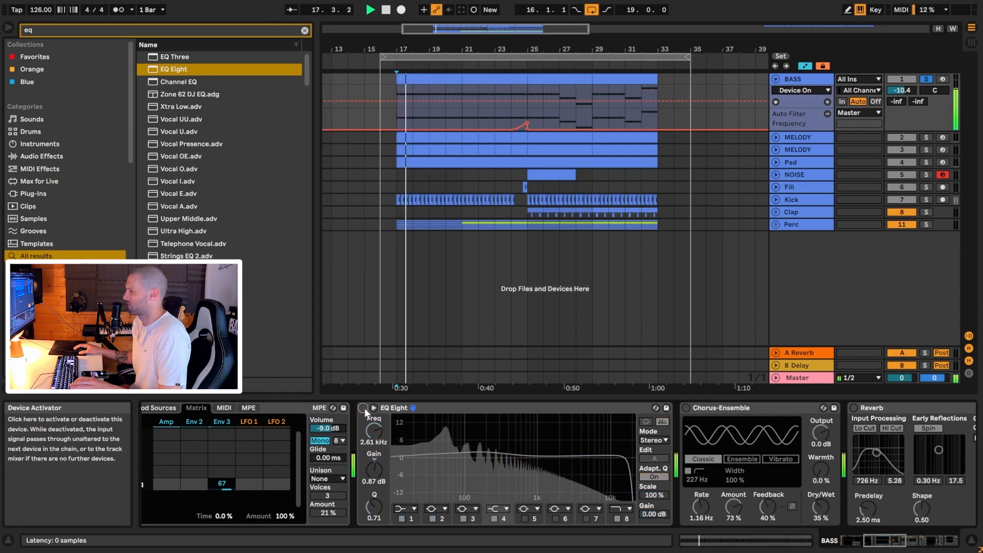
click(364, 408)
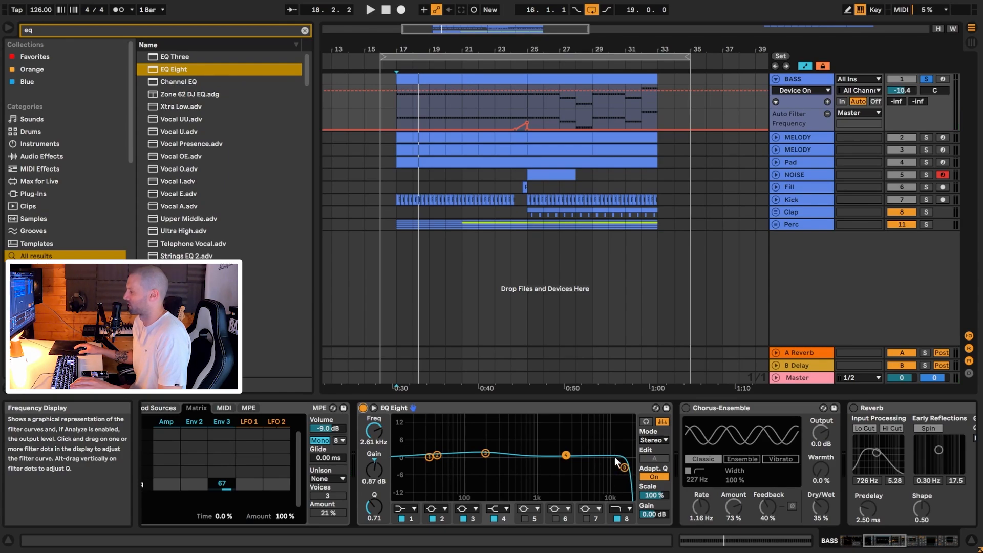
key(space)
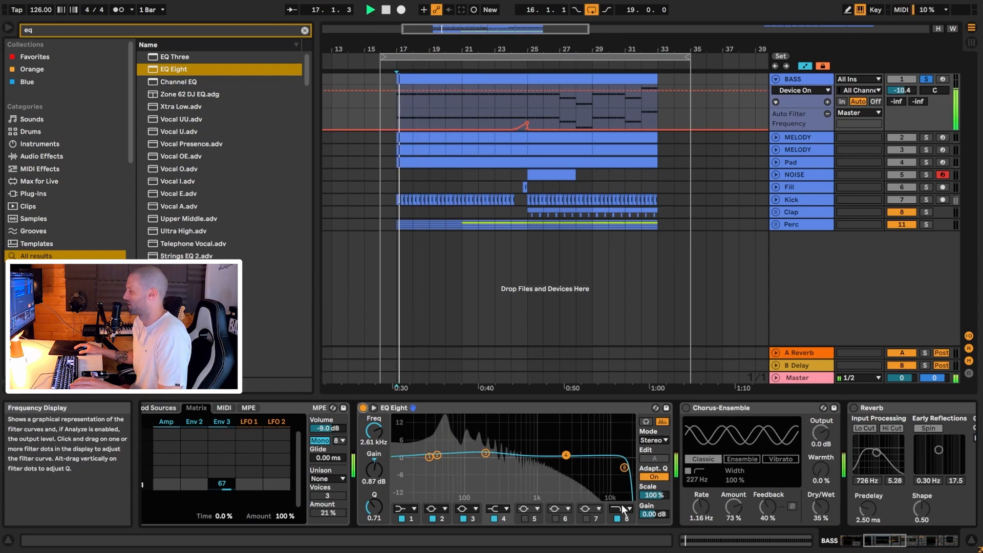
key(space)
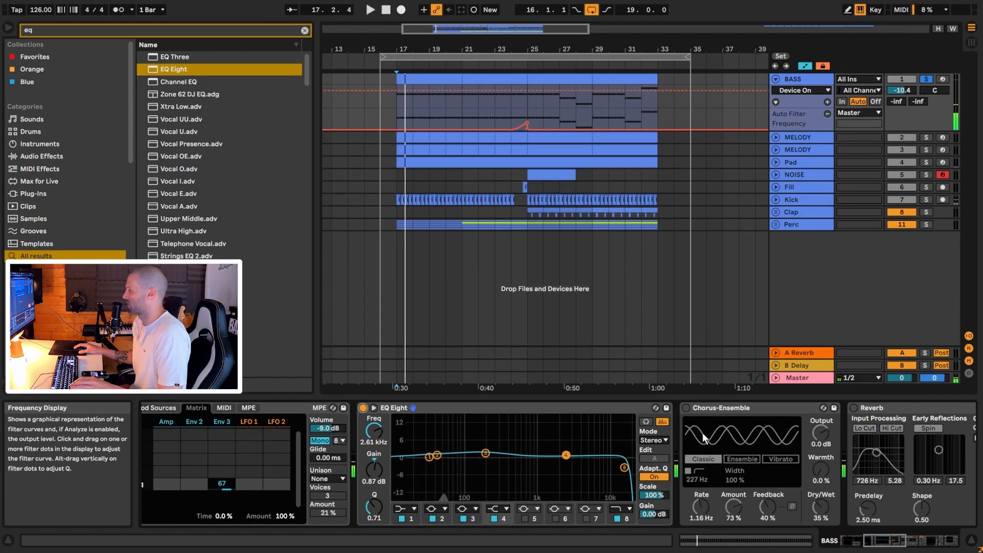
Enable Chorus-Ensemble on the bass, raise its Dry/Wet to 100% and play from bar 17
scroll(681, 455, right, 3)
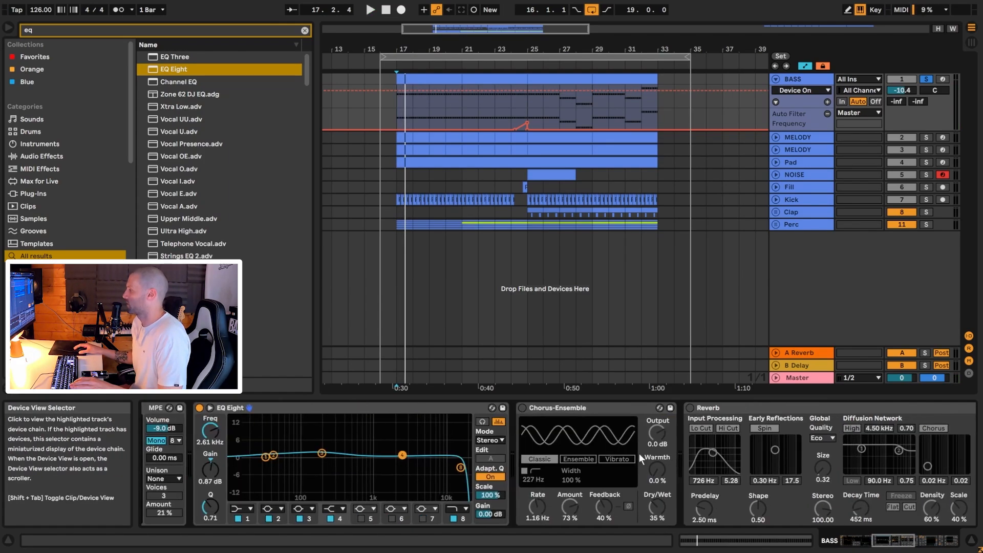
click(521, 407)
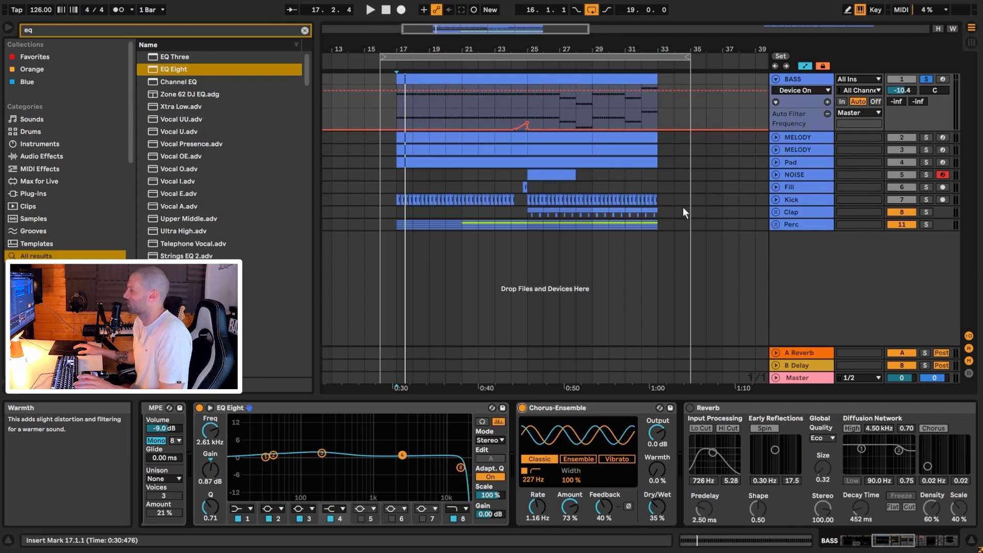
double_click(654, 508)
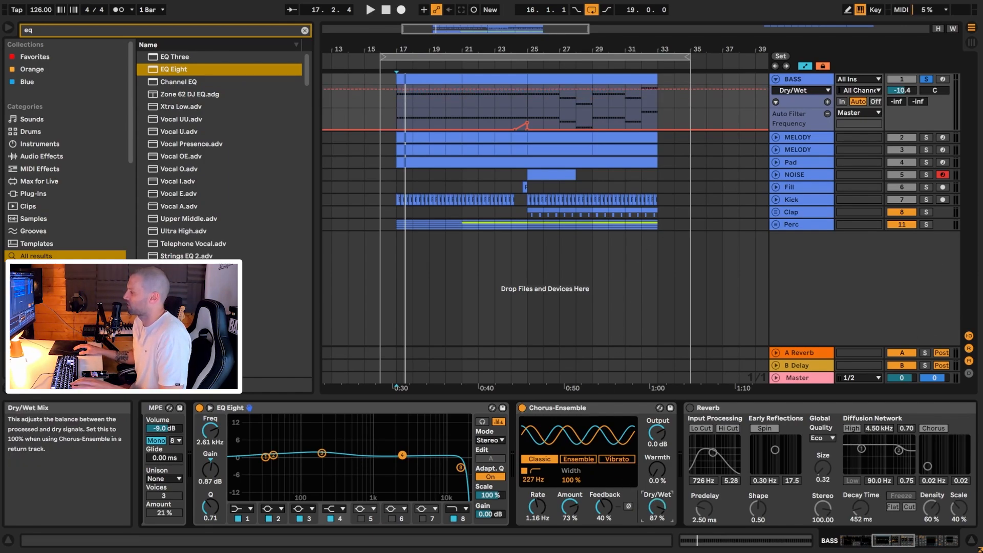
key(space)
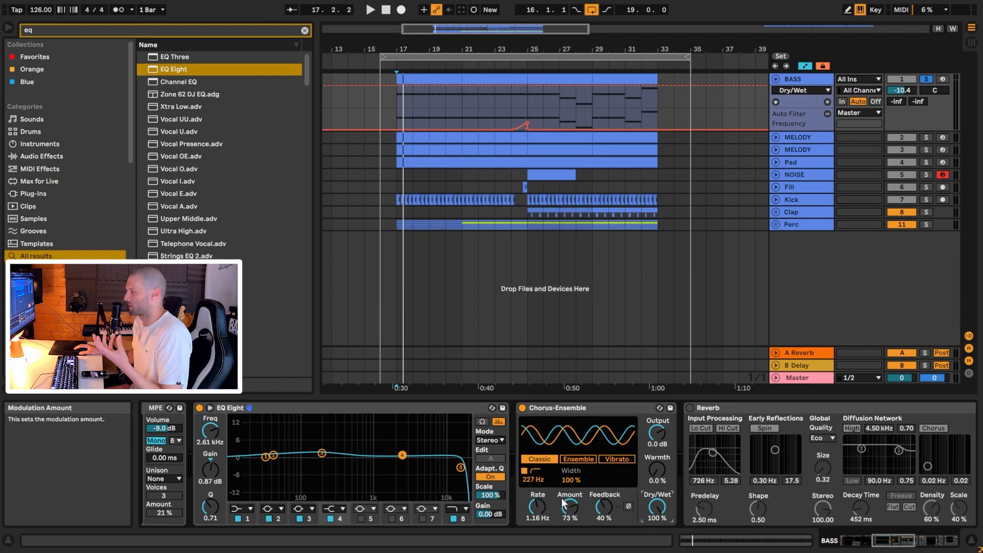
Play the bass with Chorus-Ensemble's high-pass filter switched off, and switch the filter back on
click(525, 471)
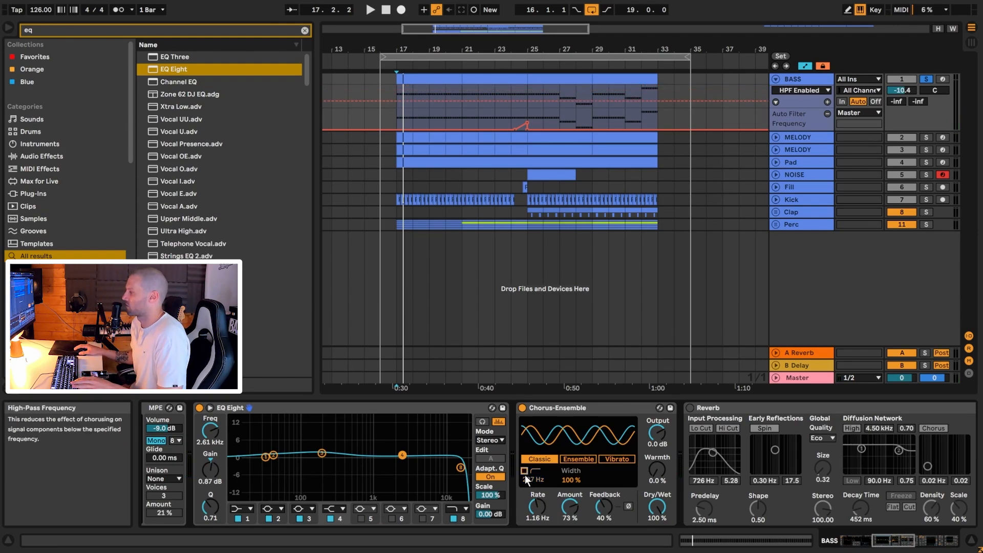
key(space)
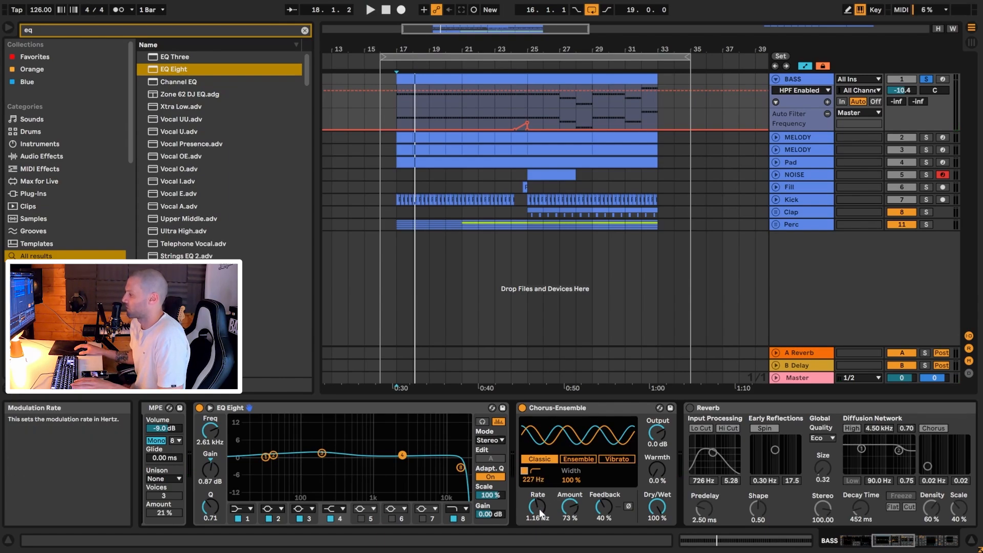
Set Chorus-Ensemble's Rate to 1.10 Hz and its Amount to 63% while listening to the bass
key(space)
drag(540, 509, 570, 505)
key(space)
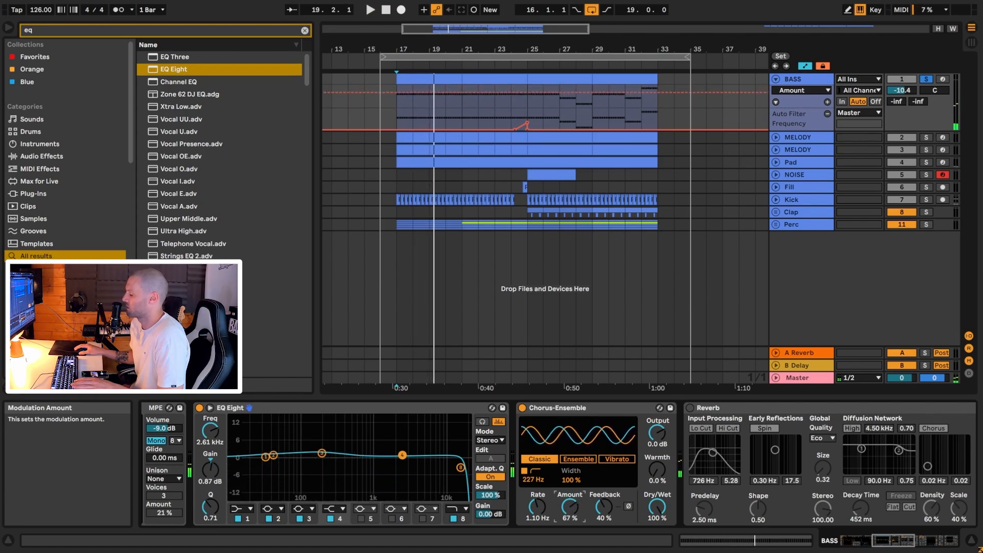
key(space)
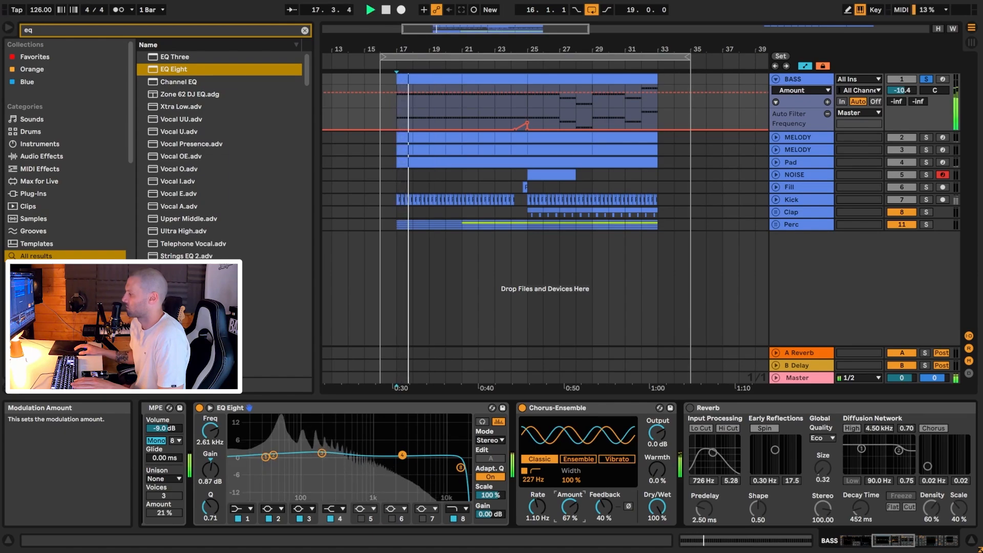
Sweep Chorus-Ensemble's Feedback up and down during playback and settle it at 39%
click(605, 512)
key(space)
key(space)
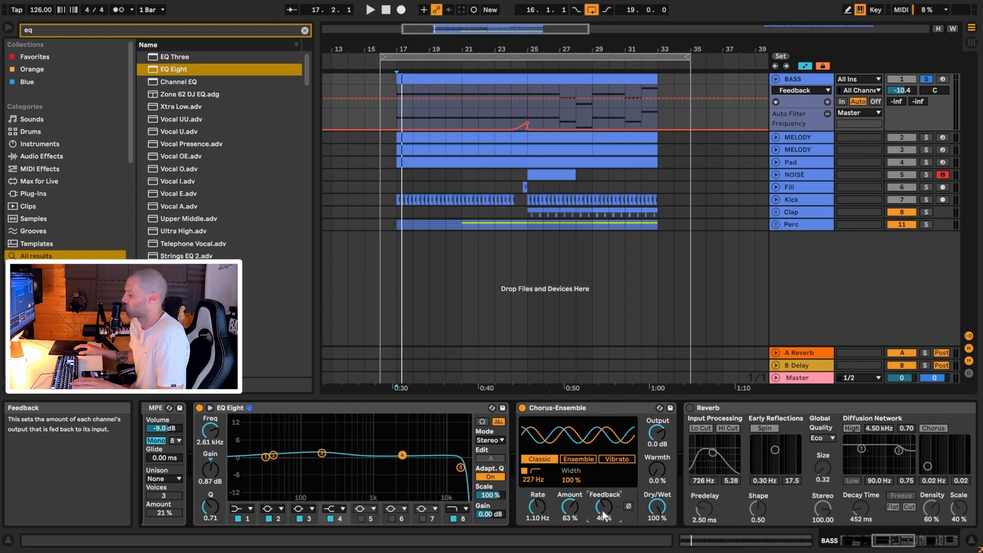
key(space)
drag(603, 516, 602, 464)
drag(604, 507, 604, 549)
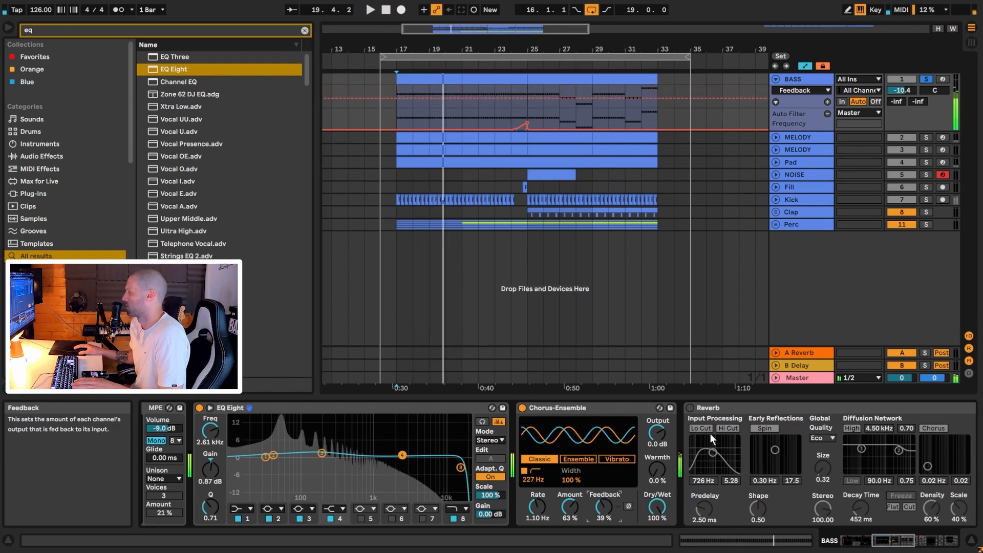
Audition Chorus-Ensemble at a low Dry/Wet of 6.3%, and set the Dry/Wet to 43%
drag(658, 507, 657, 515)
key(space)
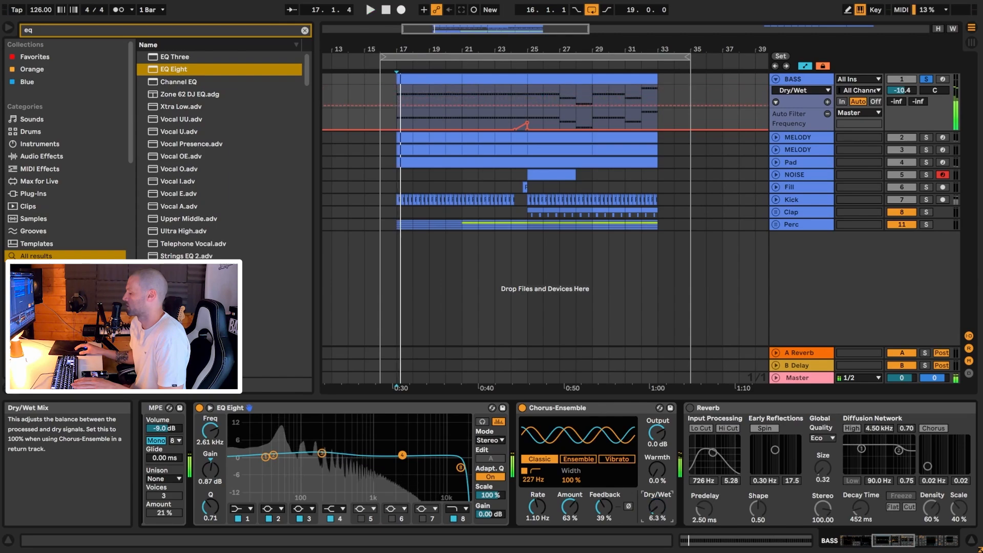
key(space)
mouse_move(657, 507)
mouse_down()
mouse_move(657, 484)
mouse_move(657, 508)
mouse_up()
key(space)
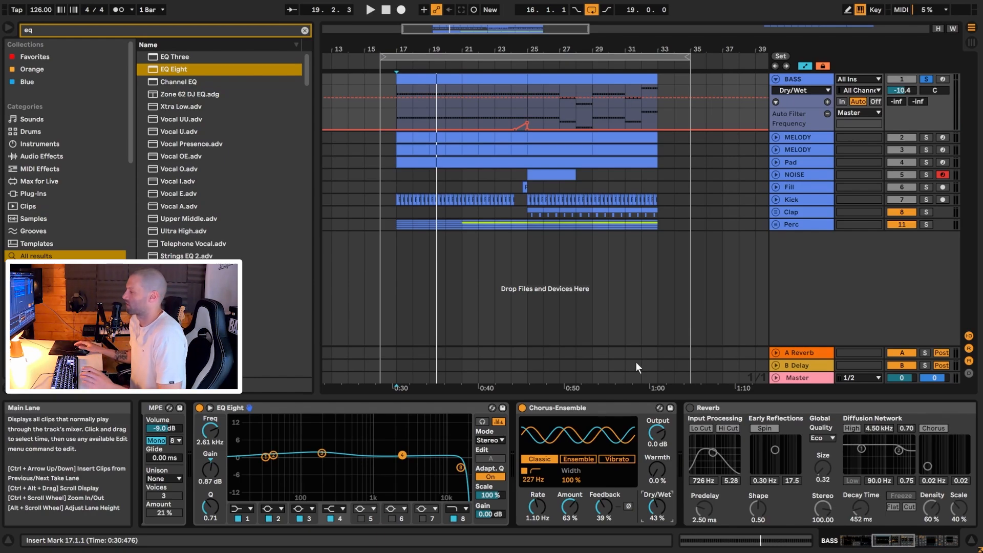
Enable the Reverb on the bass track and set its Size to 0.36 while playing
scroll(694, 455, right, 3)
click(575, 408)
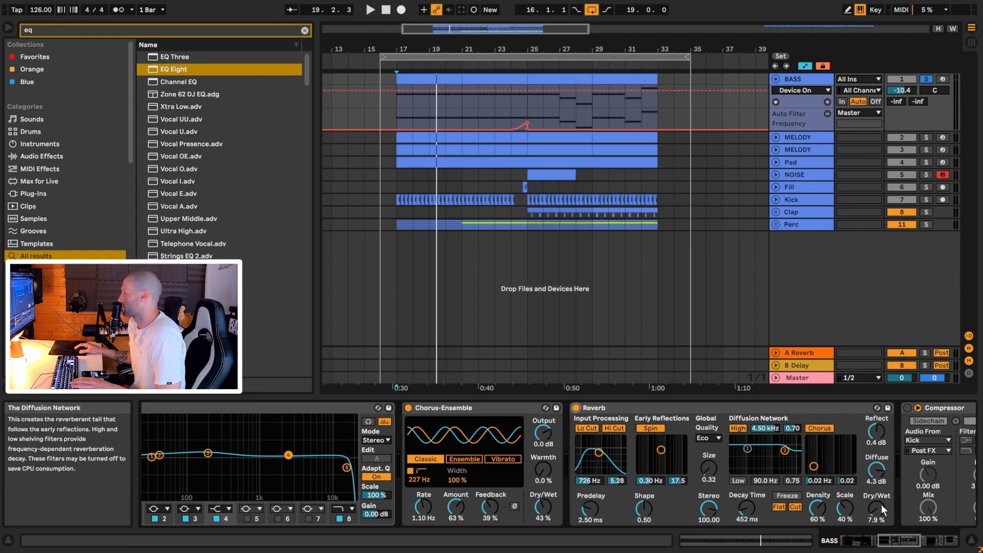
key(space)
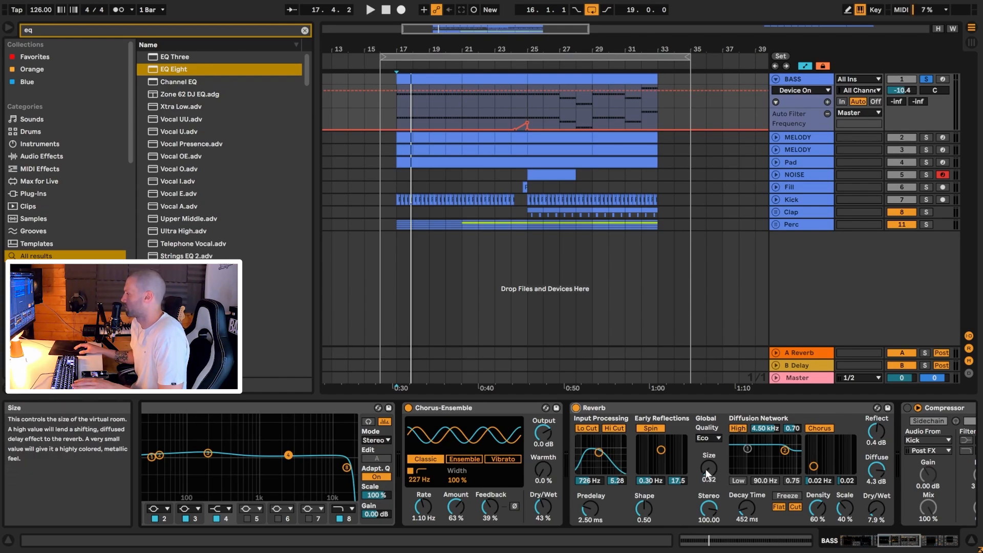
key(space)
mouse_move(707, 470)
mouse_down()
mouse_move(707, 425)
mouse_move(707, 476)
mouse_up()
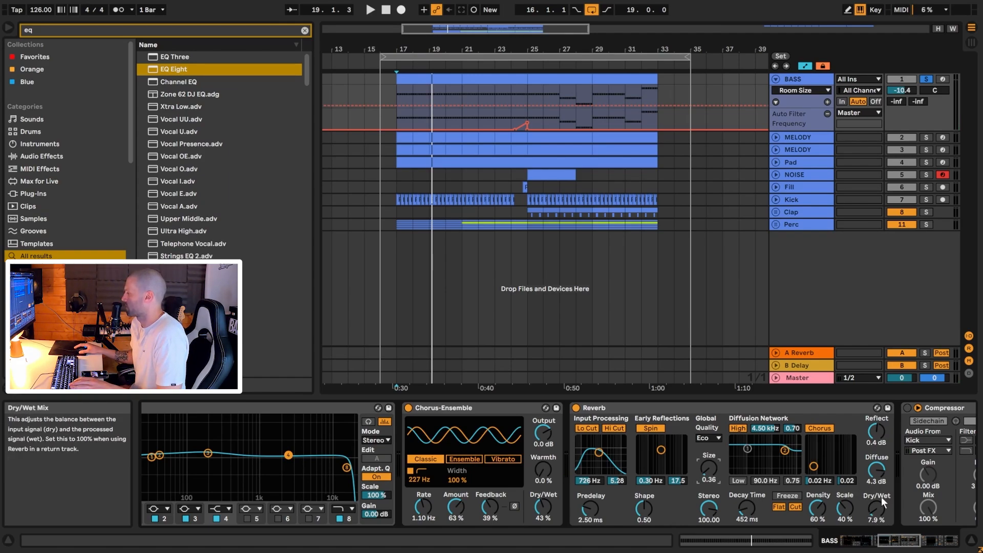
Bypass the Reverb during playback to hear the dry bass, and switch it back on
key(space)
drag(896, 541, 904, 542)
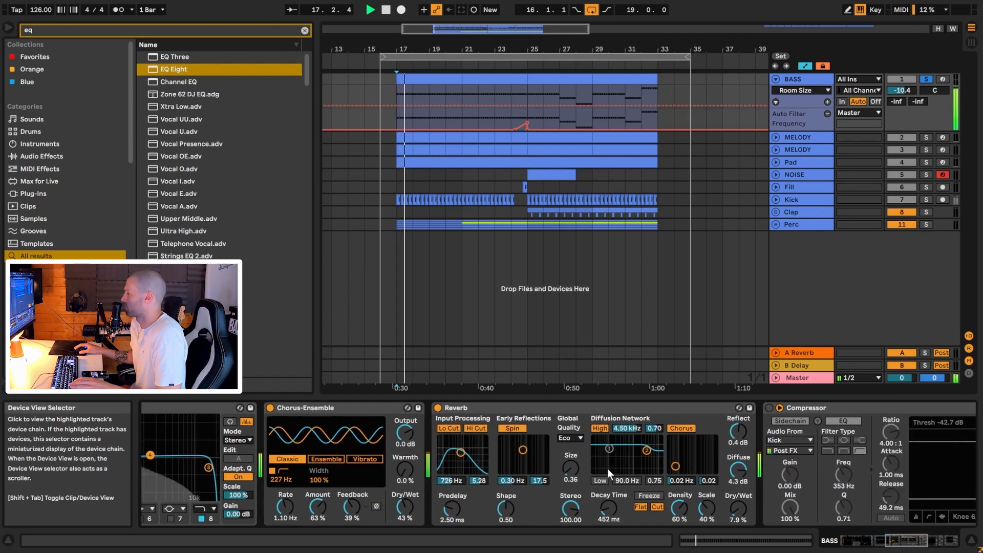
click(437, 408)
click(437, 409)
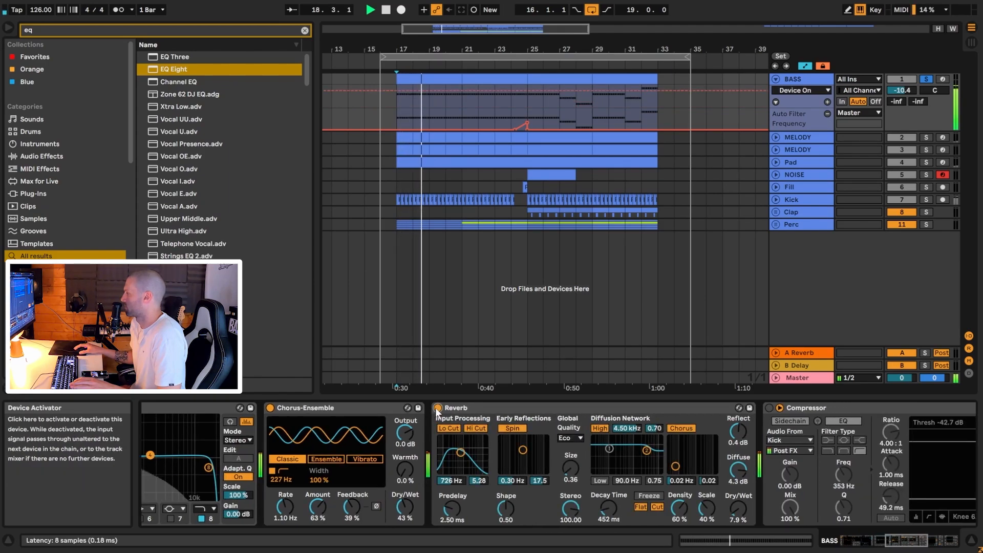
key(space)
Enable the Compressor on the bass track and play from bar 17 to hear the sidechain ducking
drag(894, 542, 903, 542)
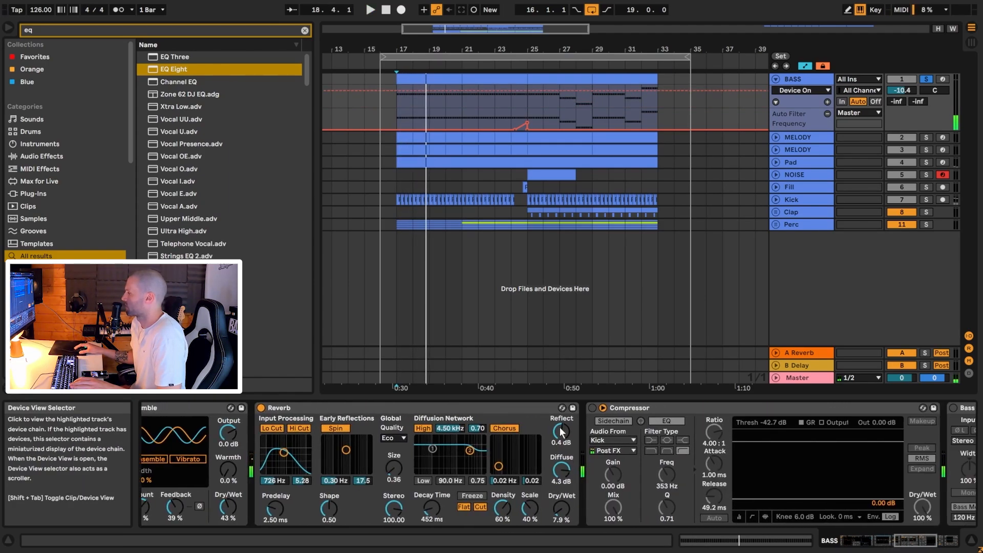
click(593, 409)
key(space)
drag(930, 545, 948, 544)
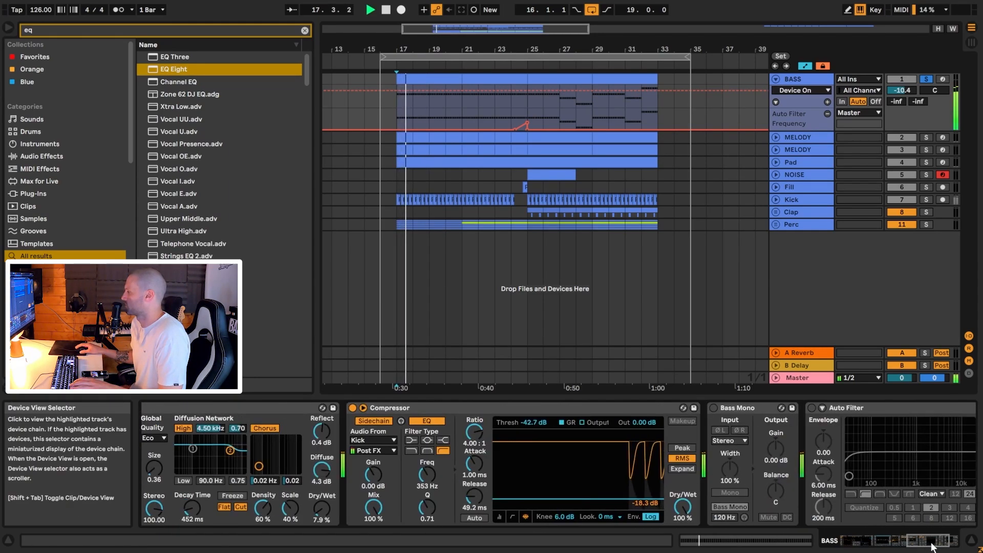
Choose Kick as the Compressor's sidechain source, and toggle the sidechain EQ off and back on
click(382, 442)
click(382, 444)
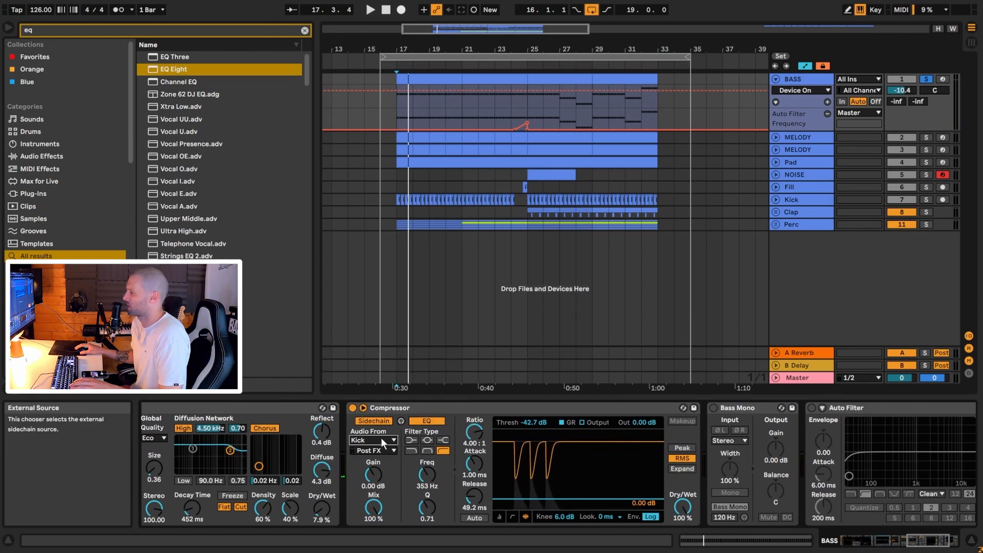
click(387, 441)
click(376, 302)
click(425, 421)
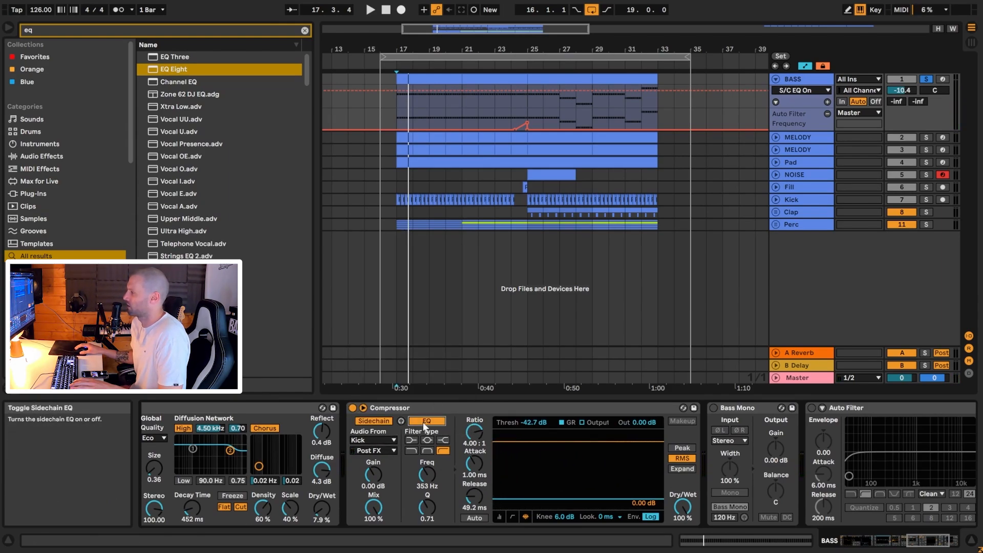
click(430, 421)
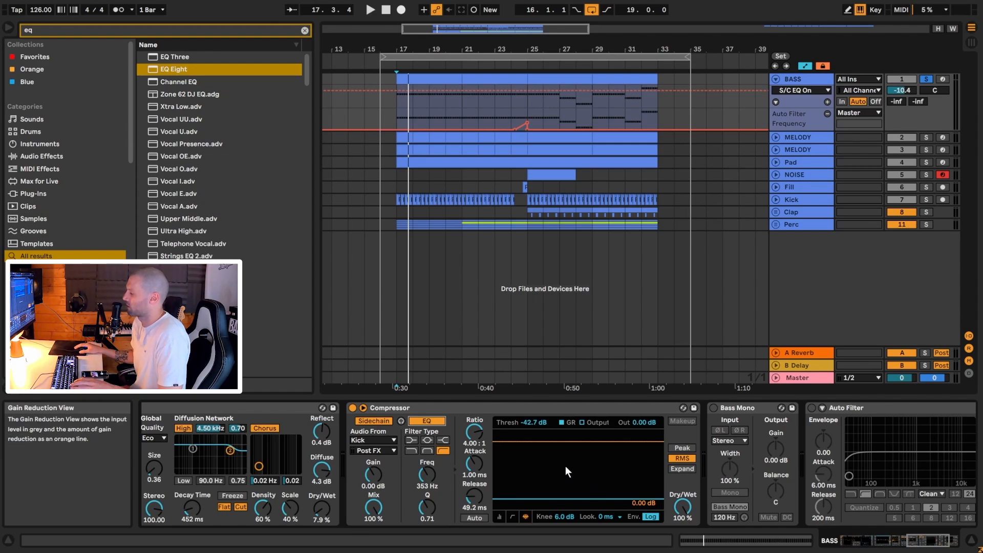
Play the bass from bar 17 and compare the ducking with the Compressor's sidechain EQ off and back on
key(space)
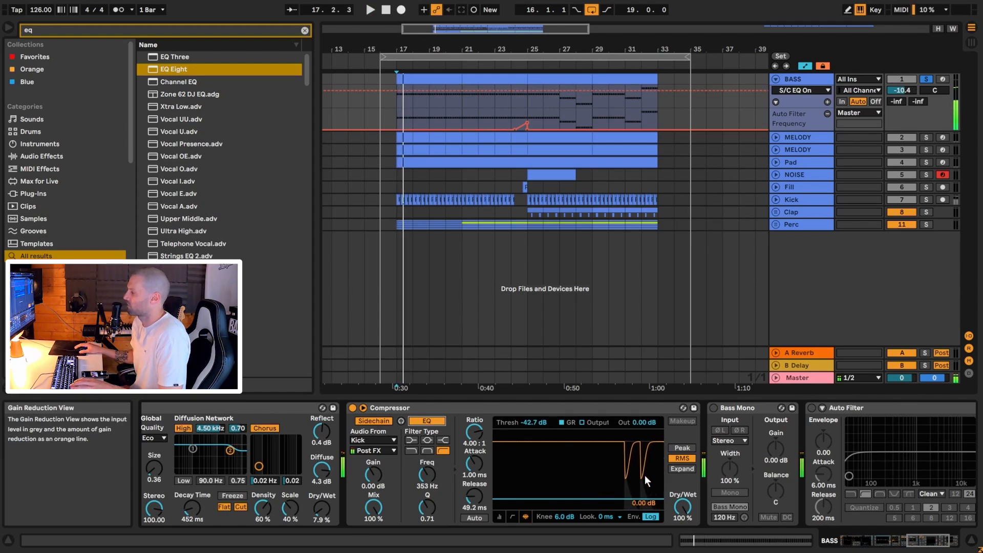
click(432, 421)
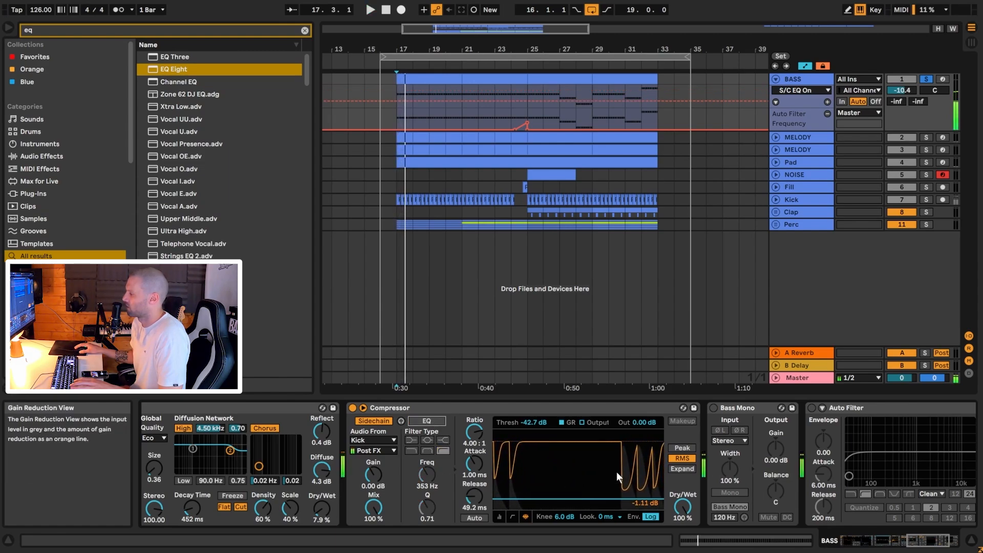
click(428, 422)
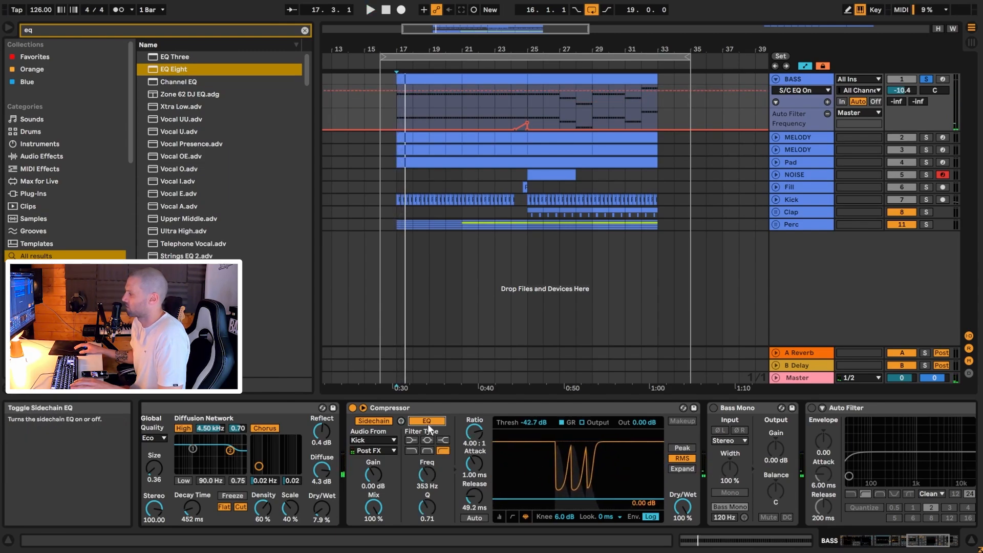
key(space)
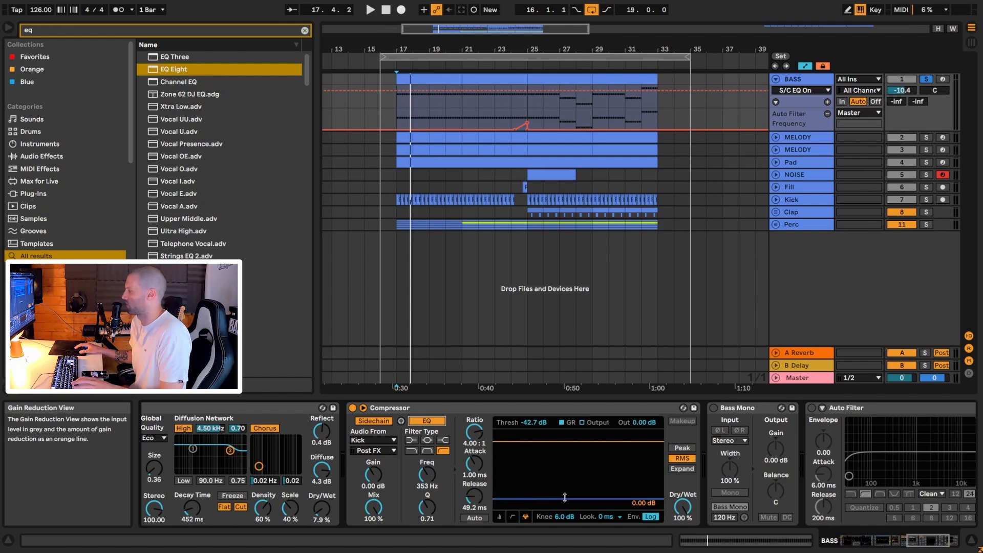
Enable the Bass Mono device on the bass track, comparing it bypassed and switched back on during playback
scroll(551, 407, right, 3)
click(548, 408)
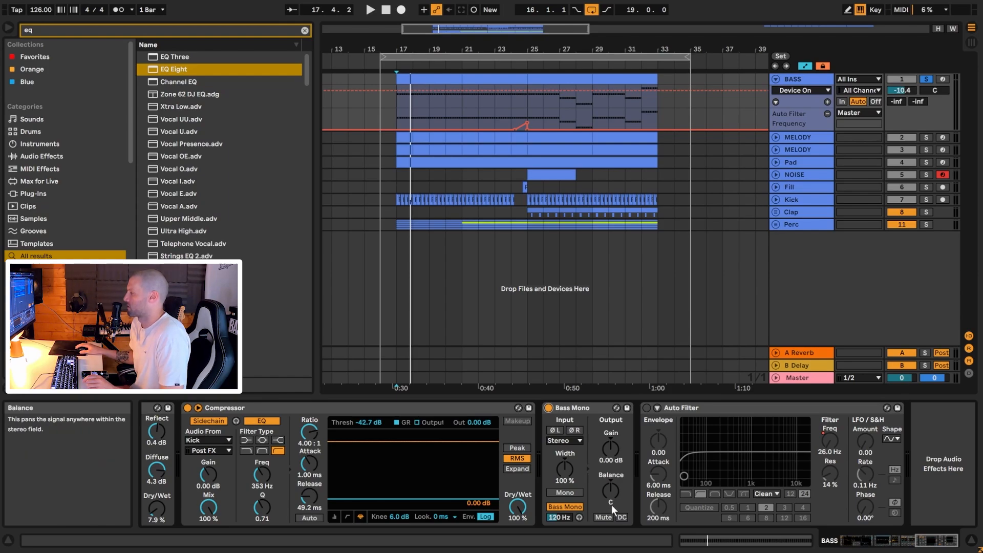
key(space)
click(549, 408)
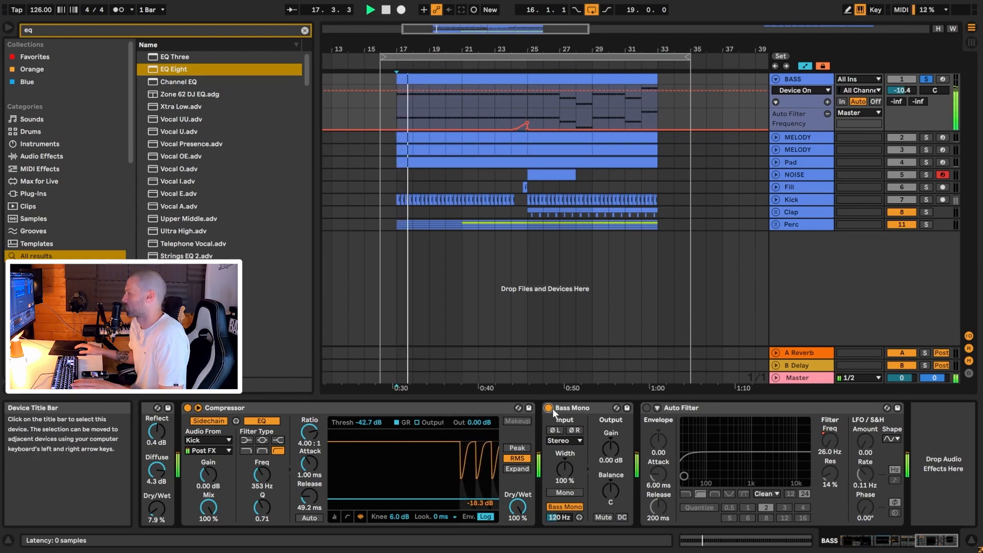
click(549, 408)
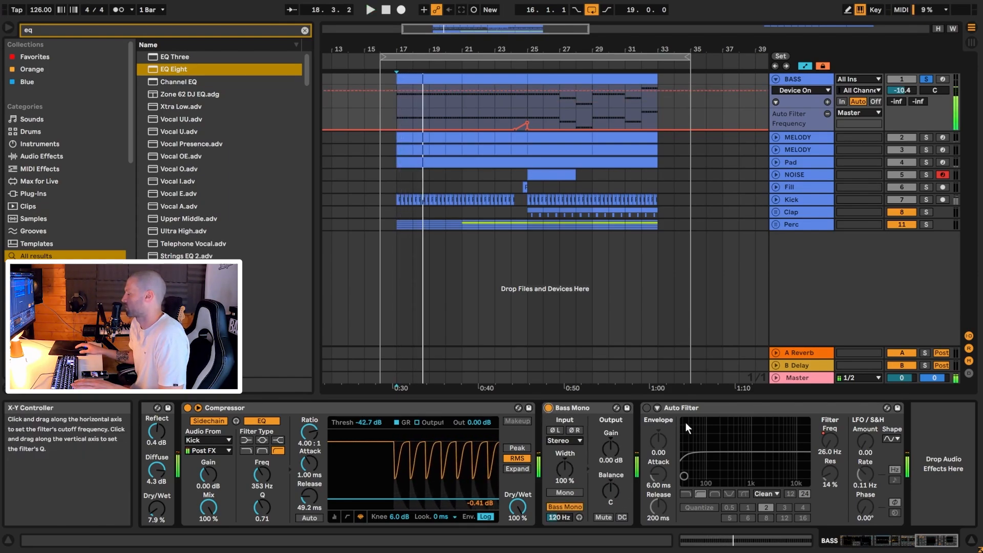
Enable the Auto Filter on the bass track and play from bar 24 to hear its frequency automation
click(647, 407)
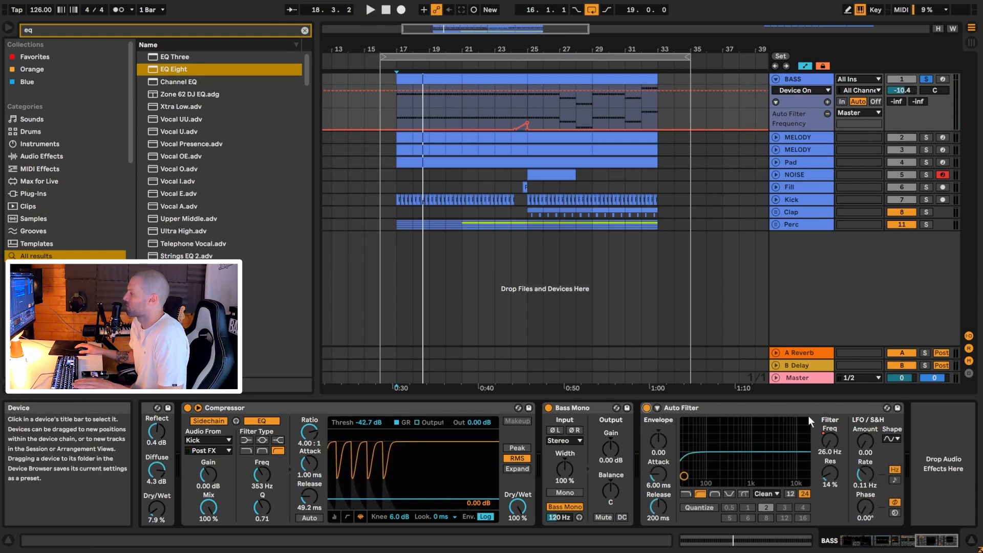
click(511, 97)
mouse_move(508, 29)
mouse_down()
mouse_move(504, 85)
mouse_move(567, 107)
mouse_up()
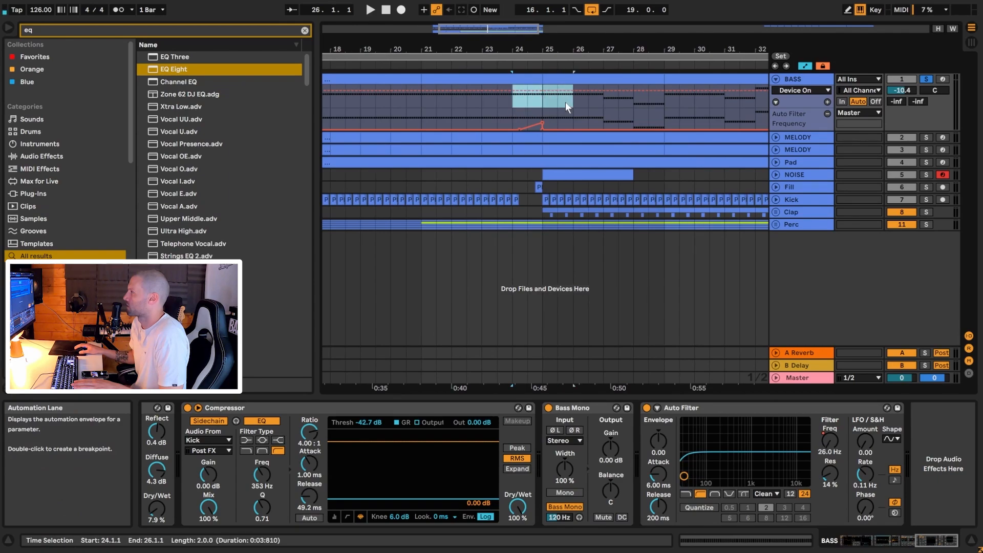
click(500, 102)
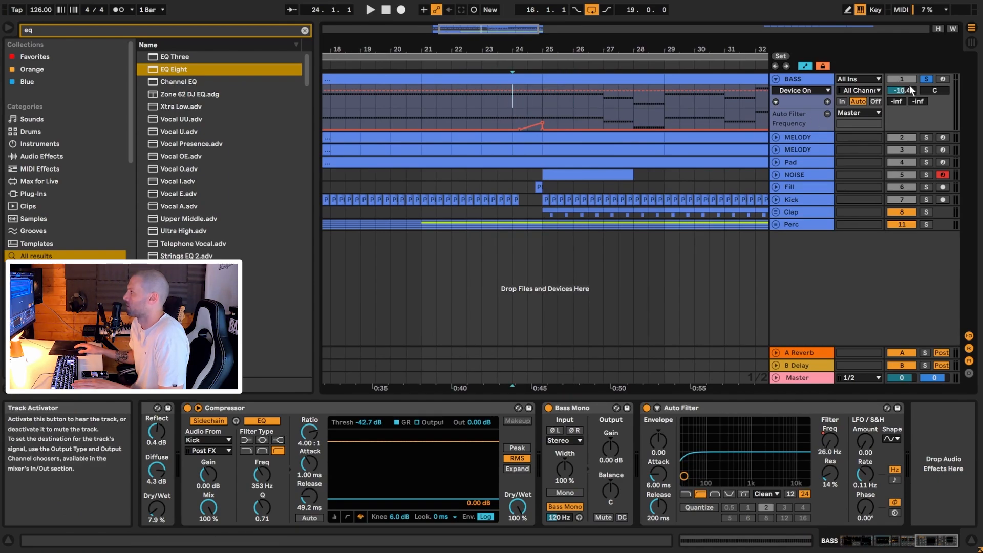
key(space)
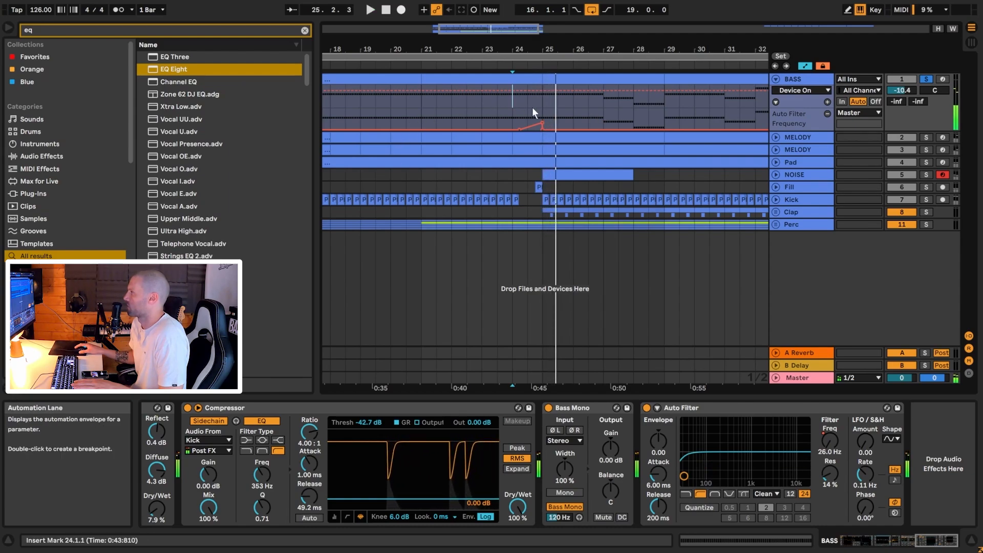
Unsolo the bass, expand the first Melody track with its devices, and play it soloed from bar 25
click(927, 79)
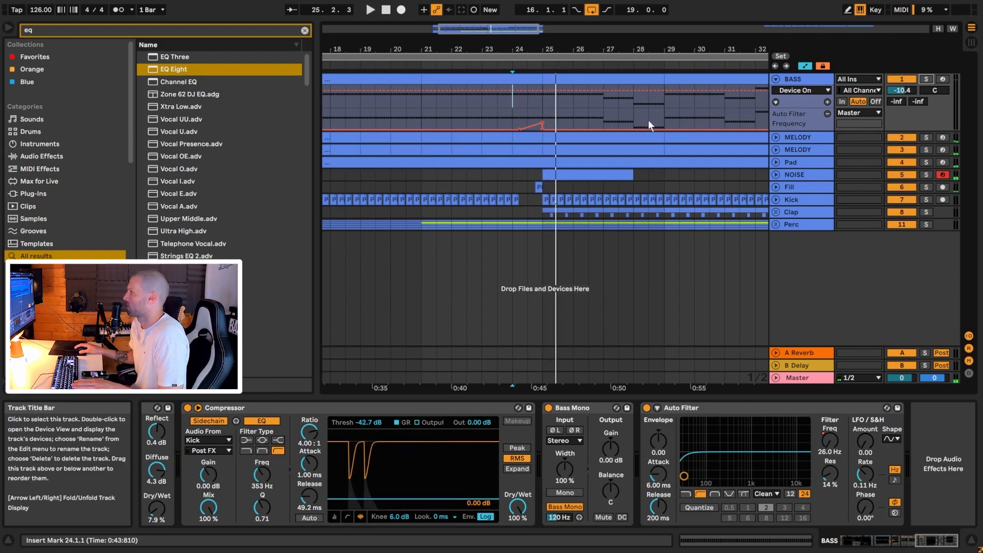
click(776, 138)
drag(461, 29, 461, 21)
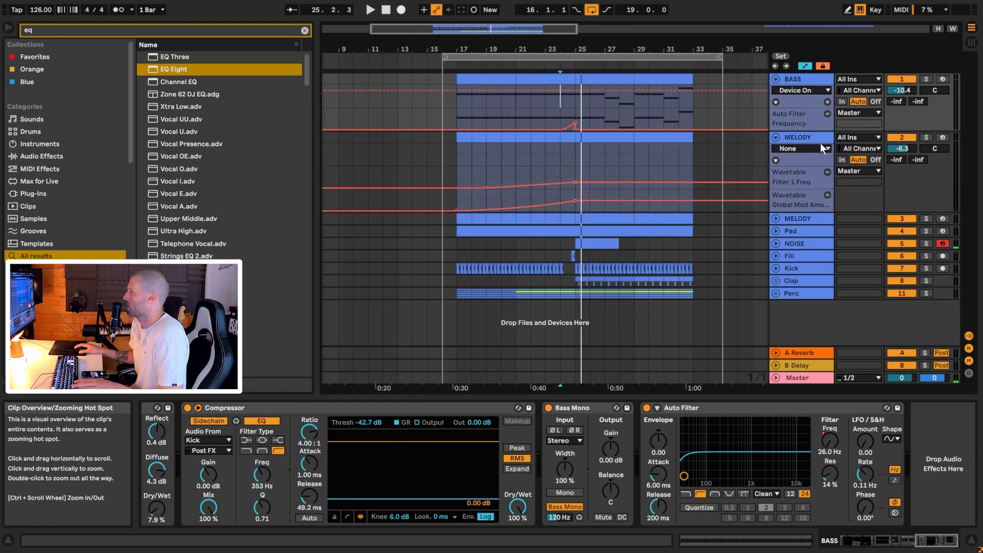
click(805, 136)
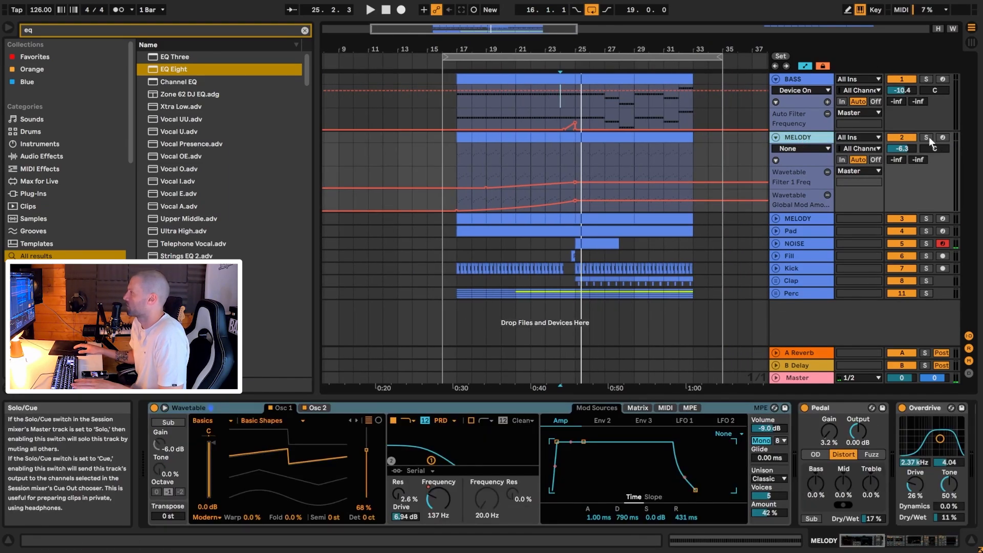
click(578, 155)
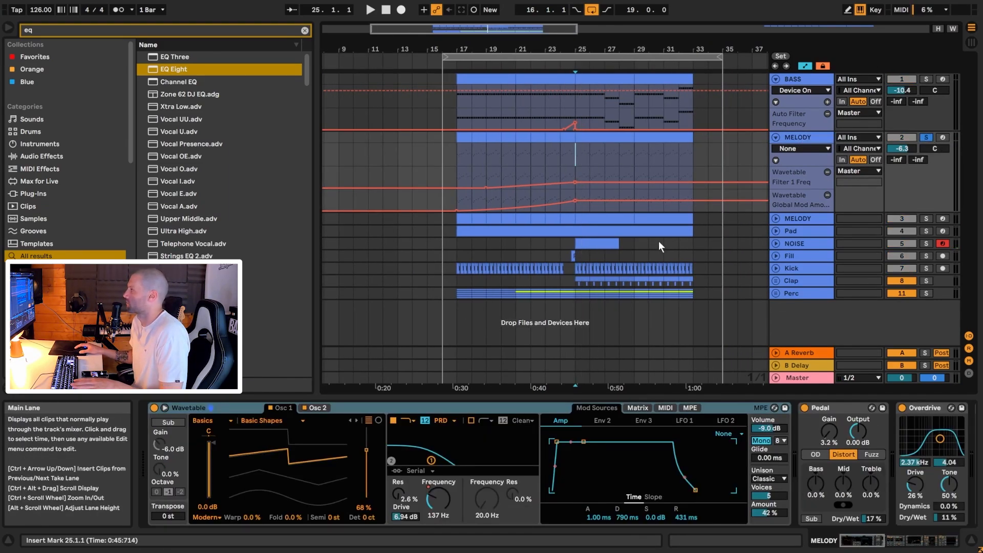
key(space)
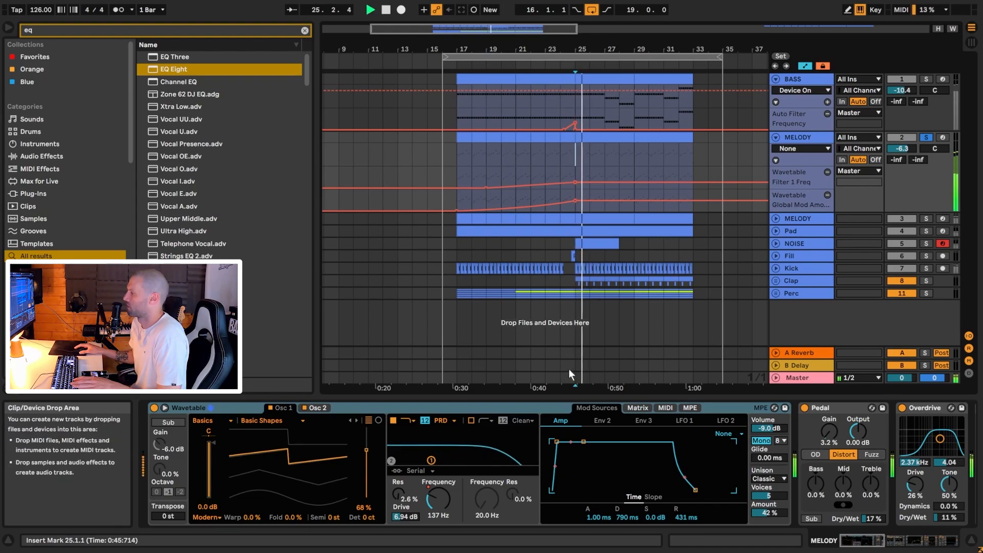
Deactivate every effect after the Wavetable on the Melody track, from Pedal through Compressor, and play the dry synth
click(872, 541)
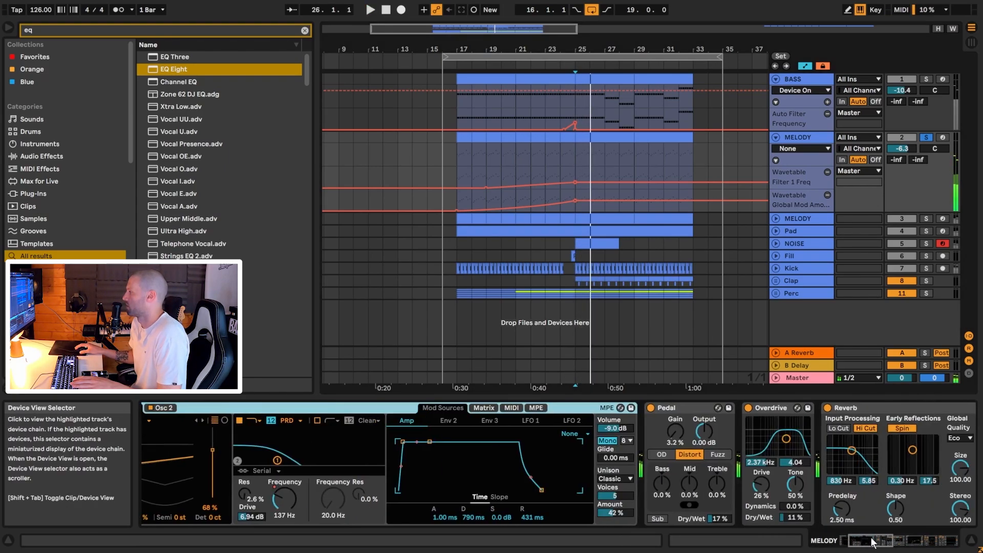
click(650, 415)
drag(905, 542, 957, 527)
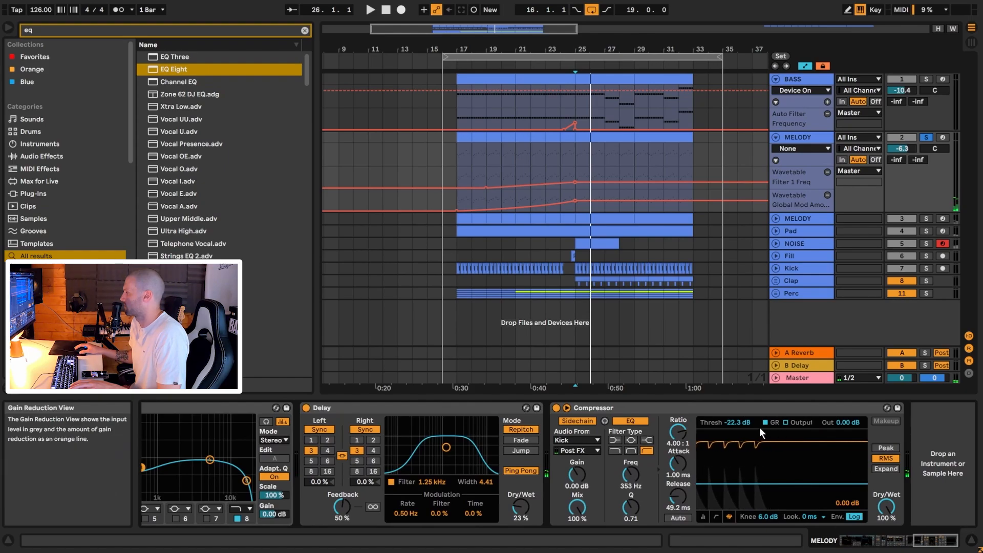
shift+click(687, 410)
key(0)
key(space)
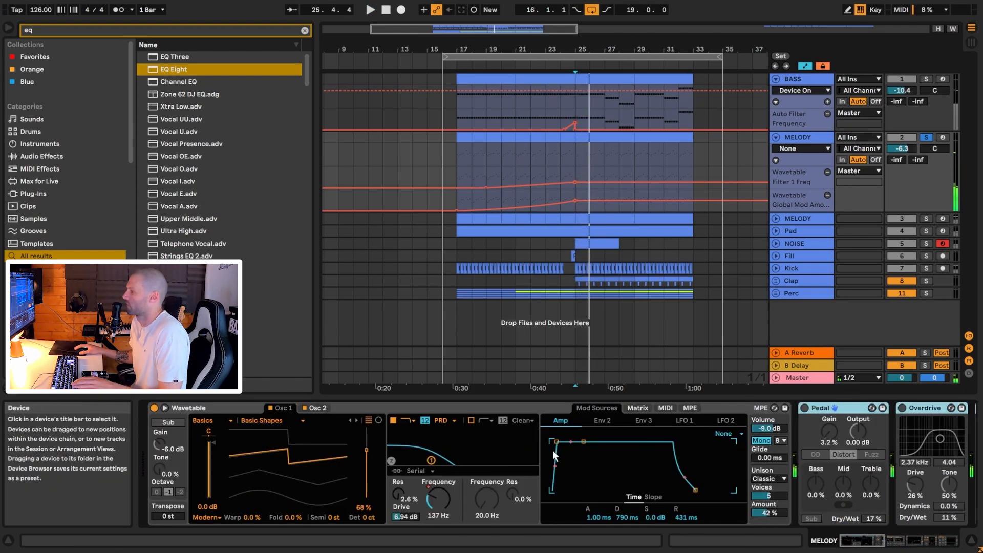
Switch the Melody's Wavetable from Mono to Poly and back to Mono
click(767, 442)
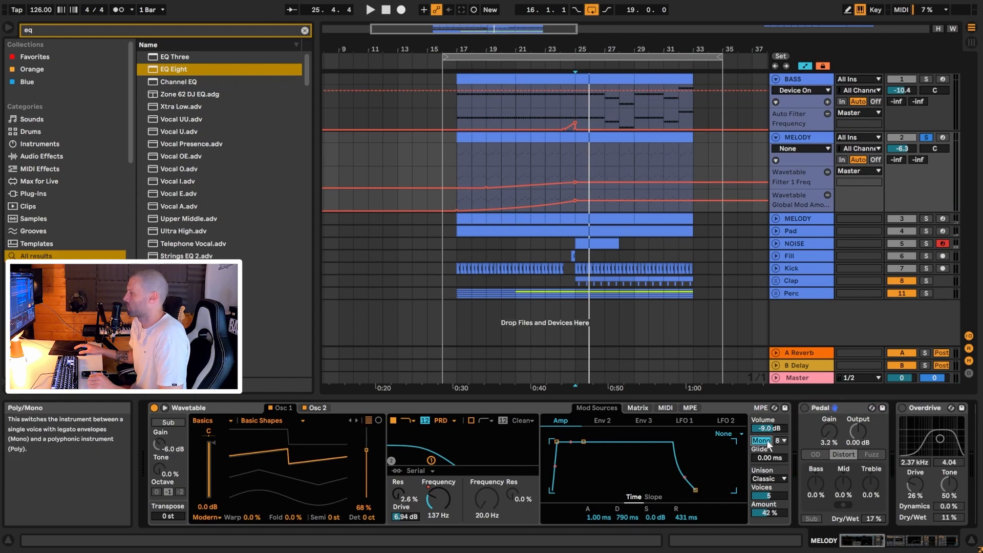
click(767, 442)
click(762, 442)
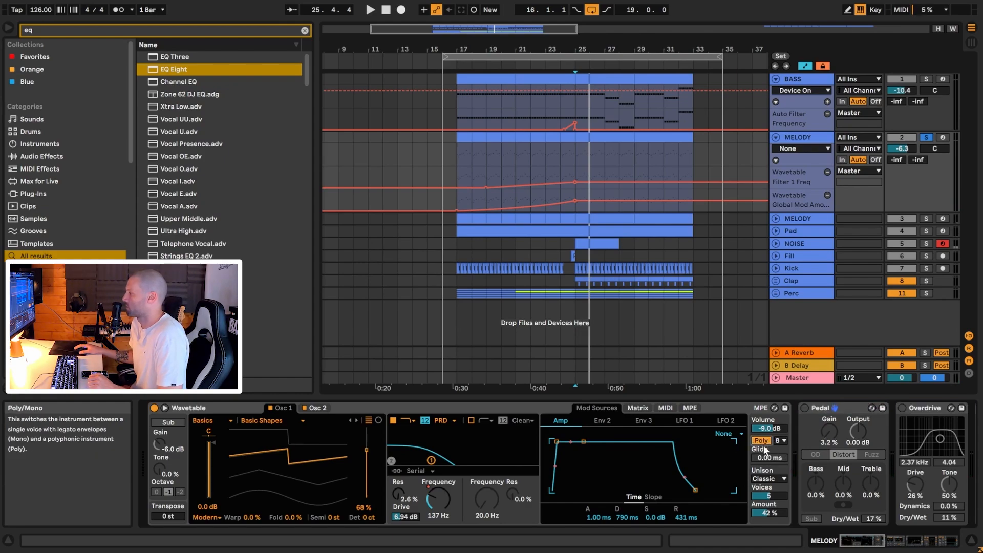
click(762, 441)
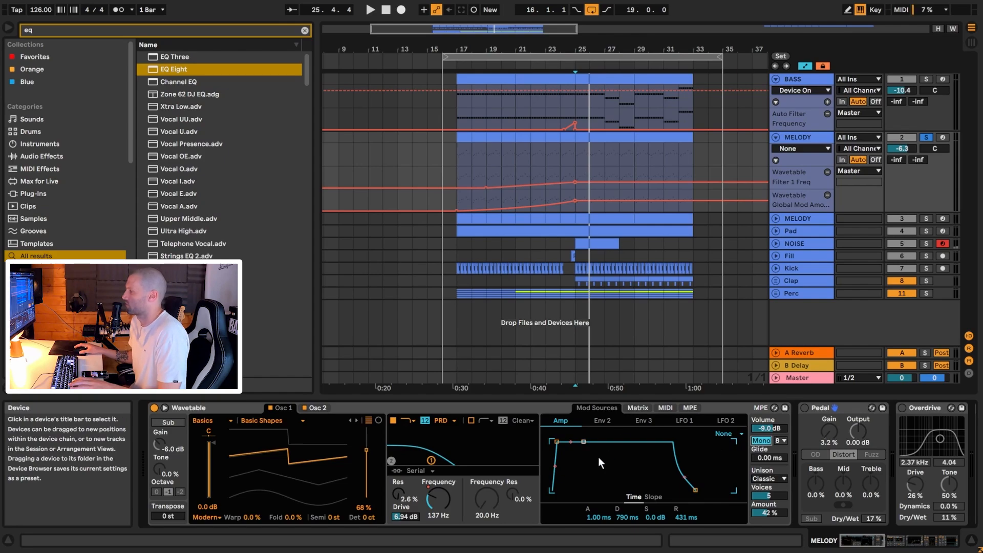
Turn off the Wavetable's Filter 1, play the unfiltered melody, and check the modulation matrix
click(394, 421)
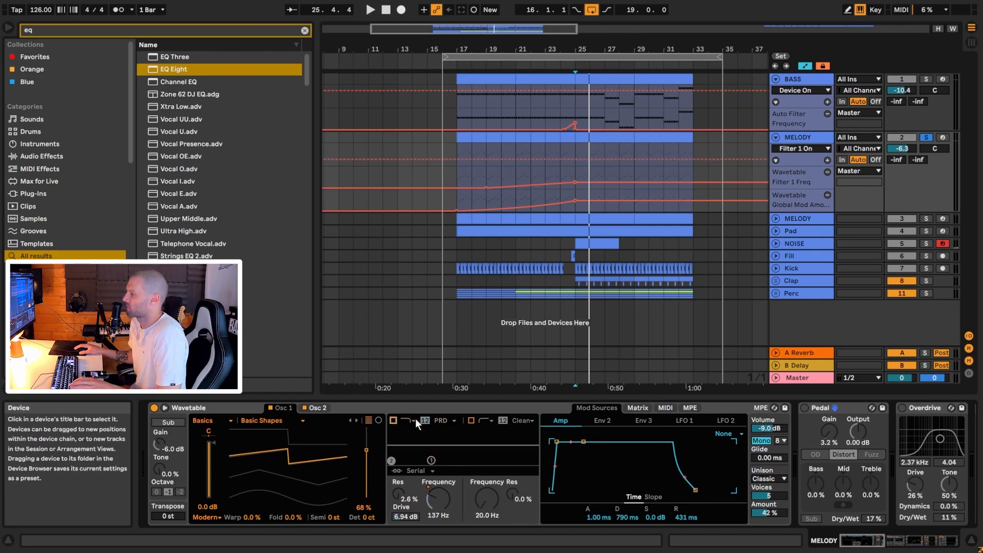
key(space)
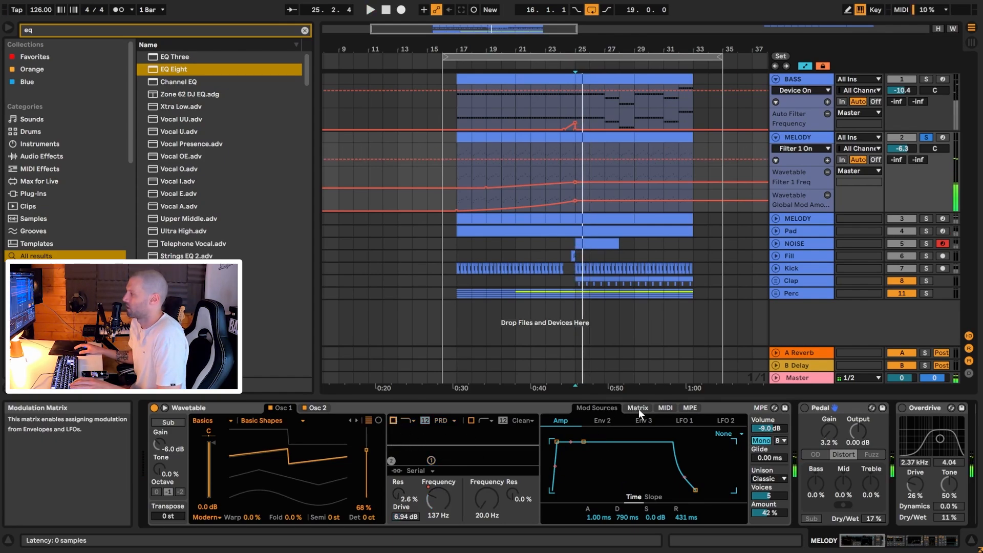
click(638, 409)
click(608, 407)
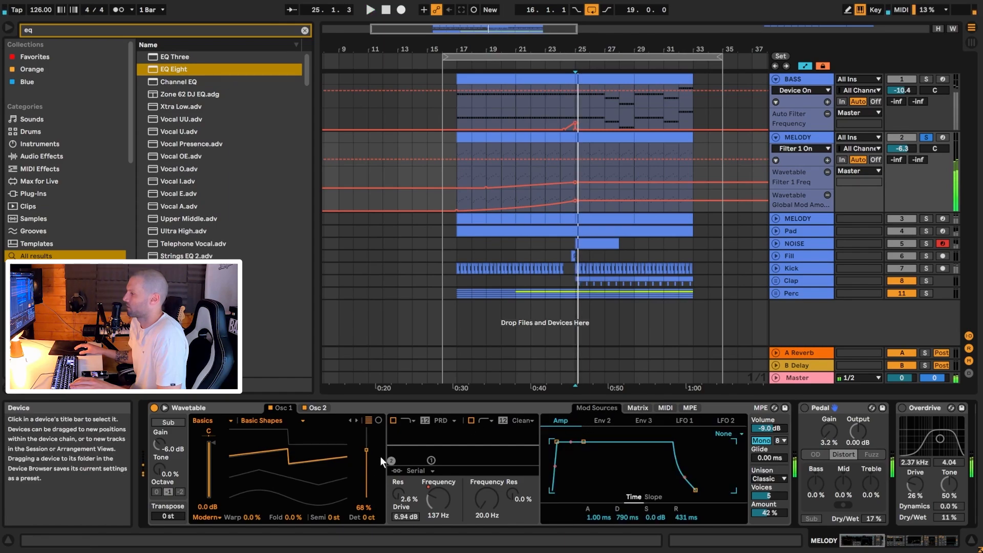
Turn off the Wavetable's white noise Oscillator 2 and play the melody with only Oscillator 1
click(312, 408)
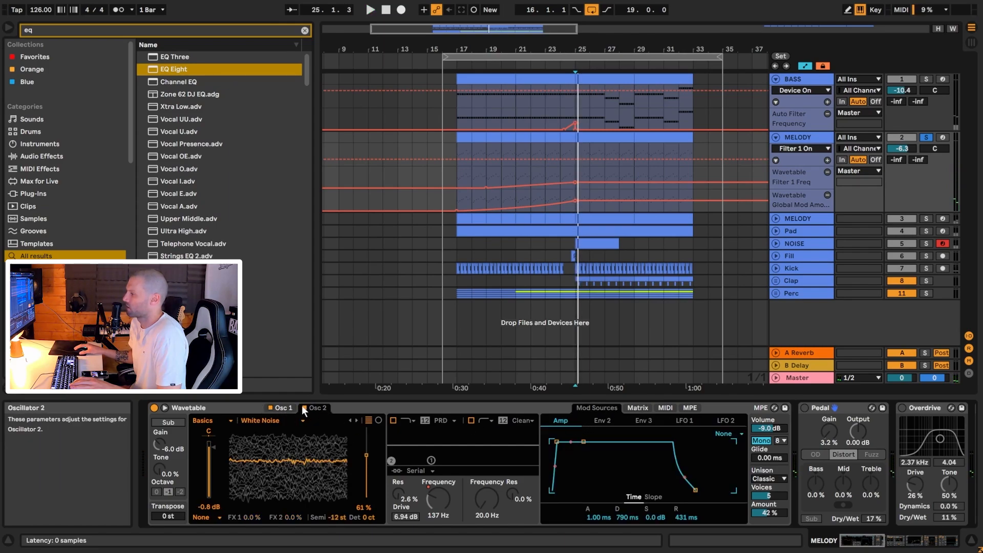
click(305, 408)
click(286, 407)
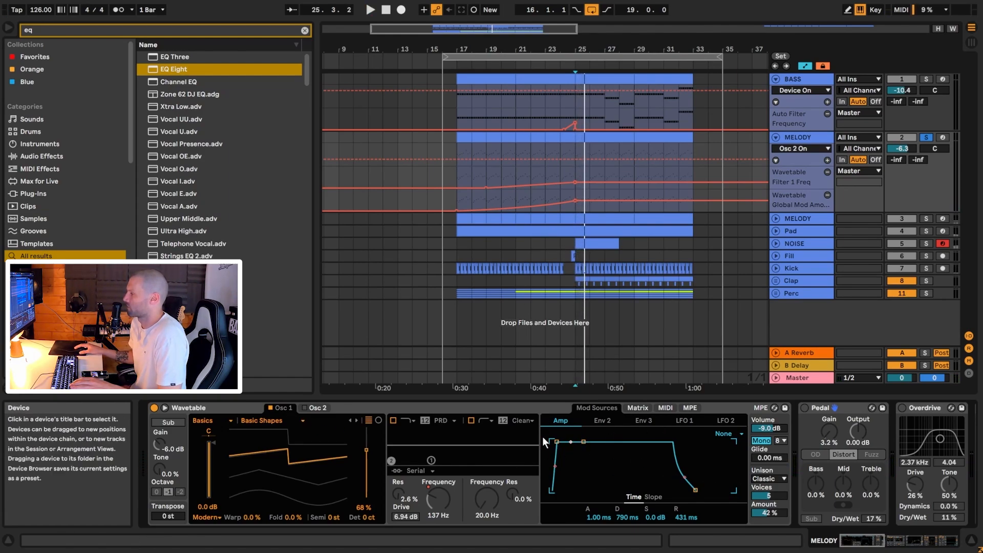
key(space)
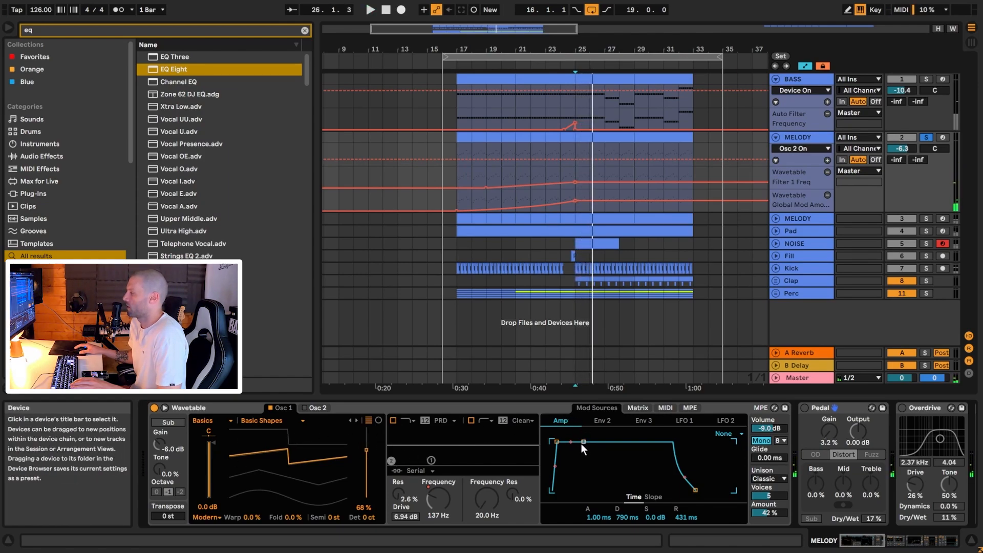
Shorten the Wavetable's Amp envelope decay to 420 ms and play the melody
mouse_move(584, 441)
mouse_down()
mouse_move(584, 464)
mouse_move(580, 441)
mouse_up()
key(space)
key(space)
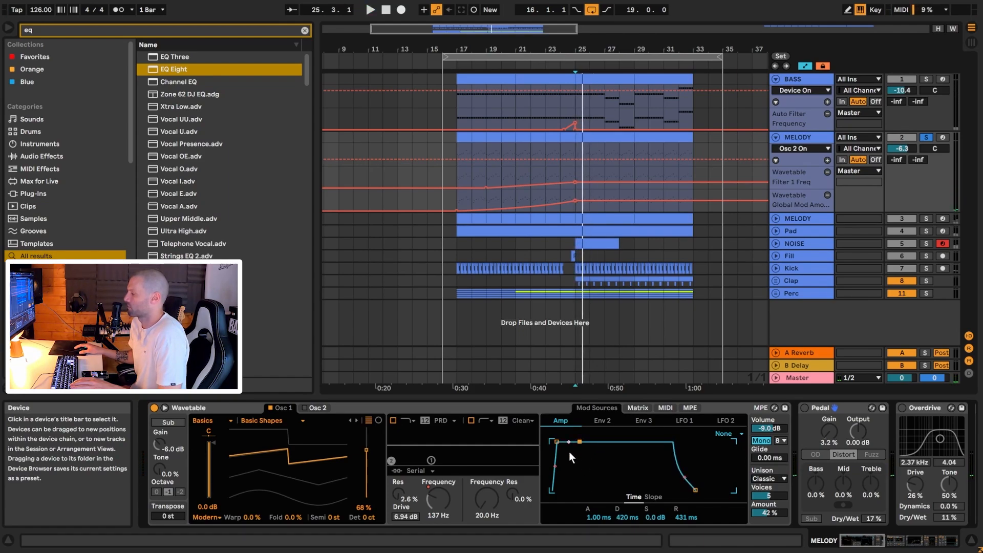
key(space)
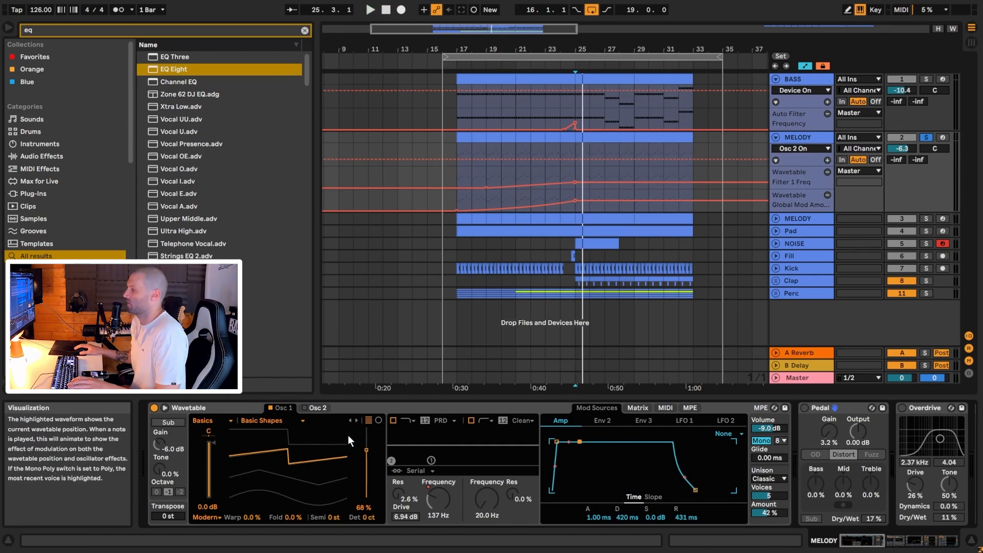
Turn Oscillator 2 back on, and switch Oscillator 1 off and on again to hear the white noise alone
click(311, 409)
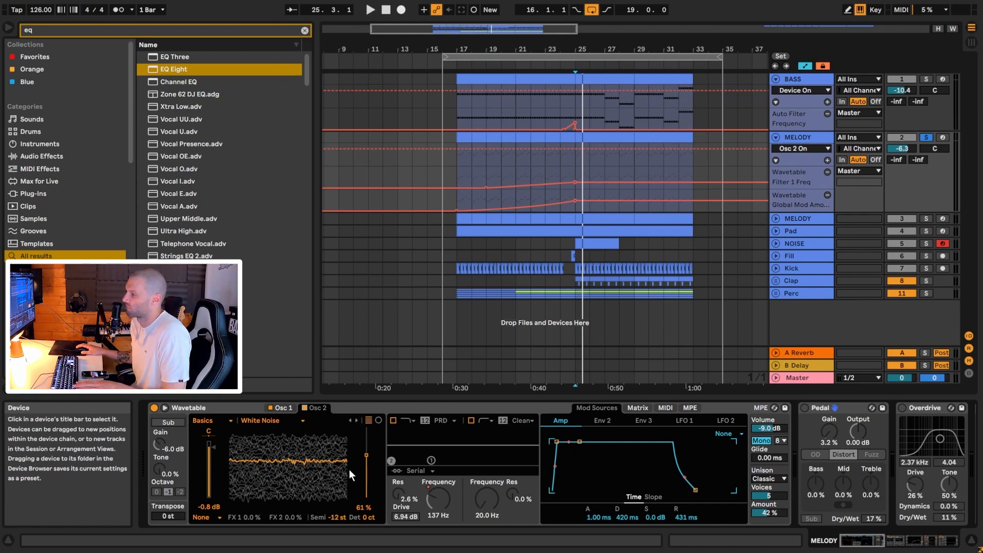
click(269, 408)
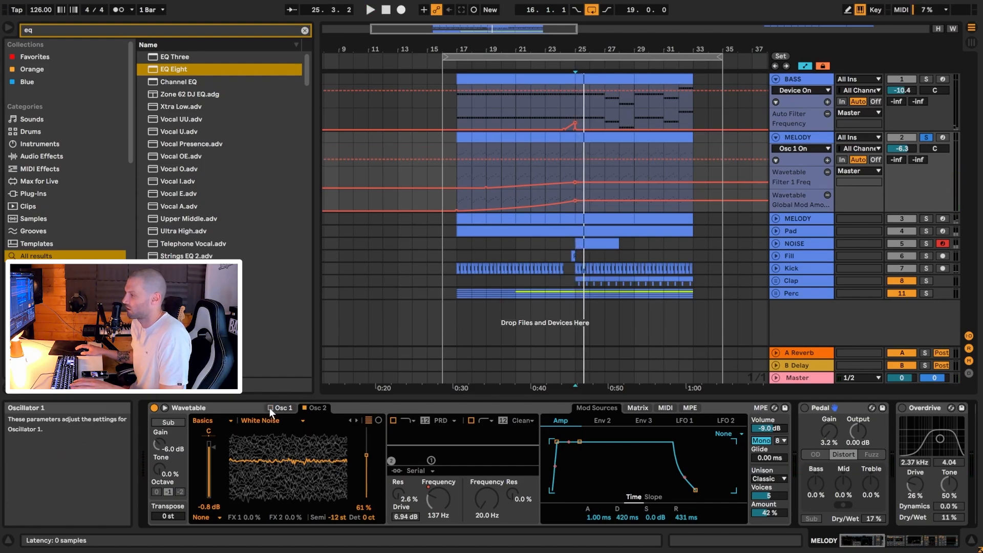
click(270, 408)
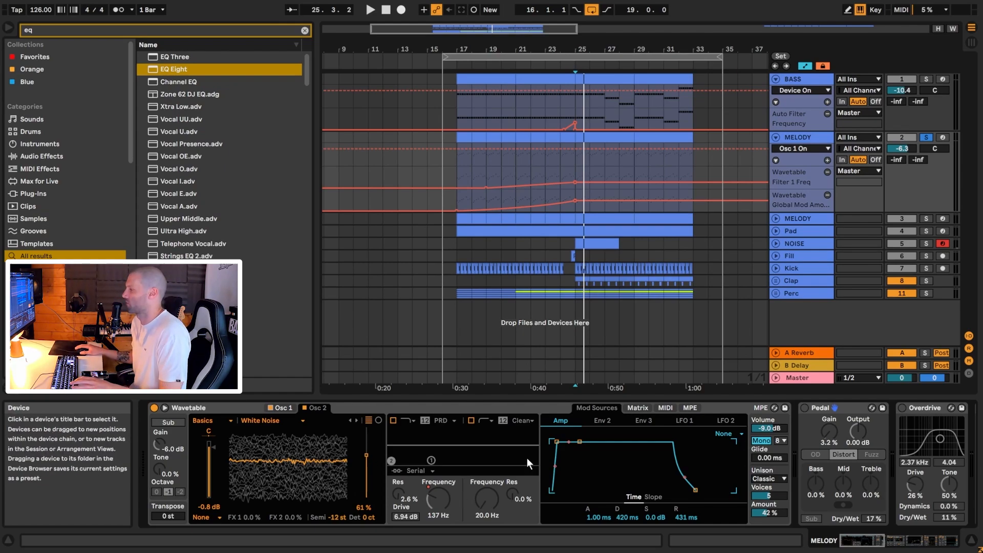
Turn the Wavetable's Filter 1 back on with its PRD circuit type and play the filtered melody
click(393, 420)
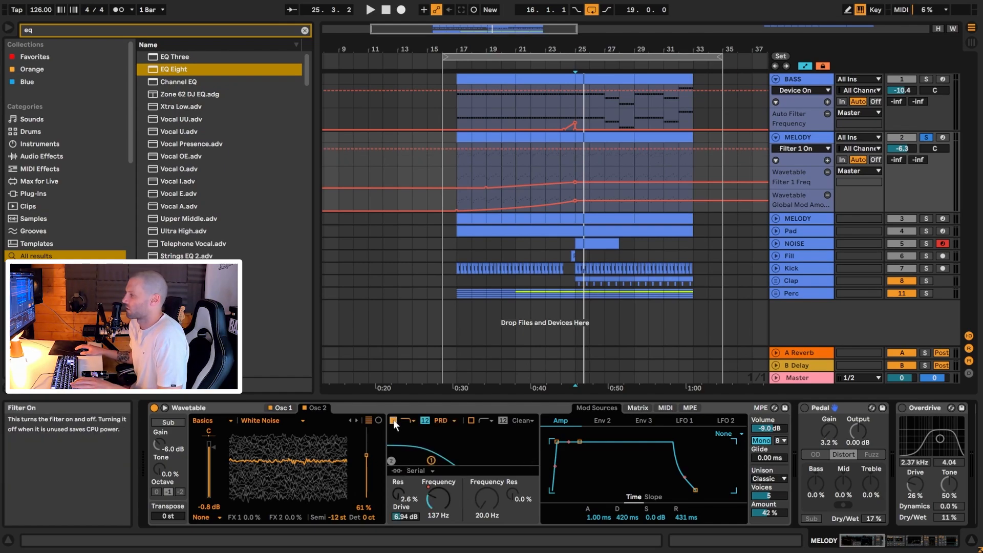
click(443, 419)
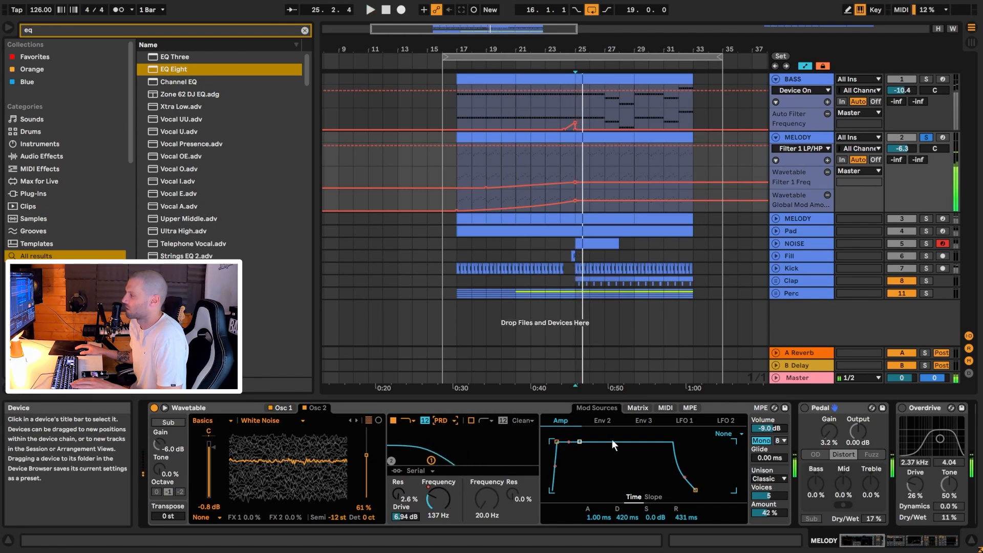
Examine the Wavetable's modulation matrix and the Env 2 envelope that modulates the Filter 1 frequency
click(638, 408)
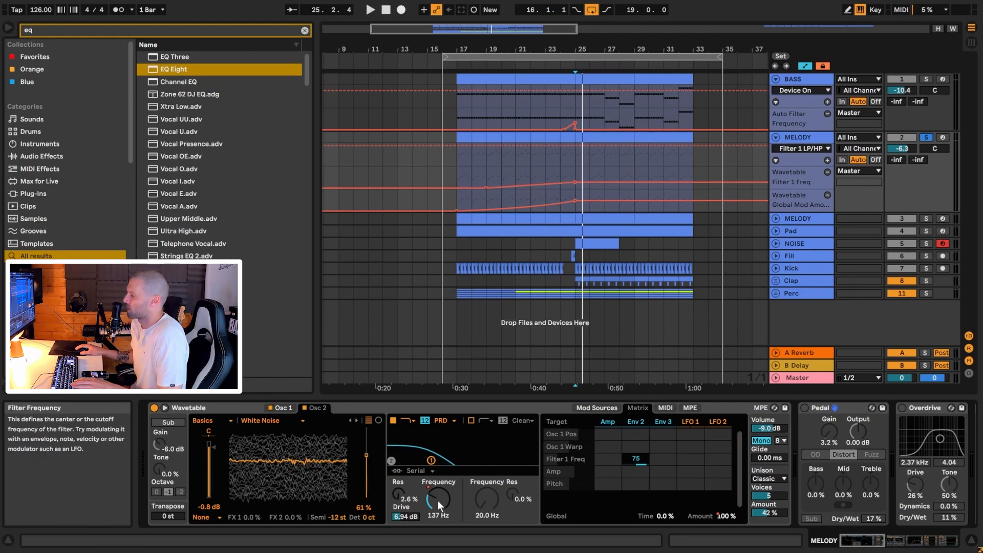
click(637, 421)
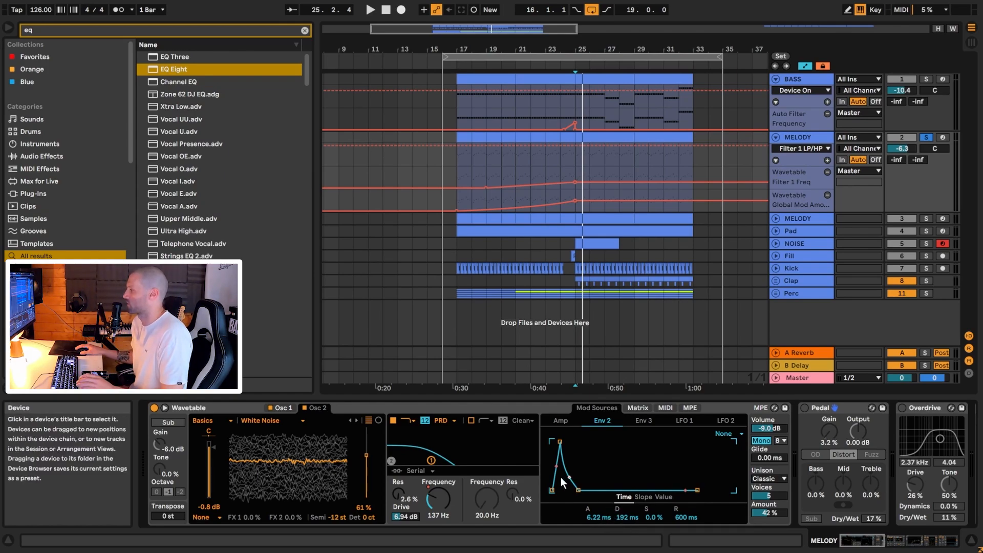
Set the Wavetable's Unison mode to None, play the melody, and restore Classic to compare the sound
click(774, 480)
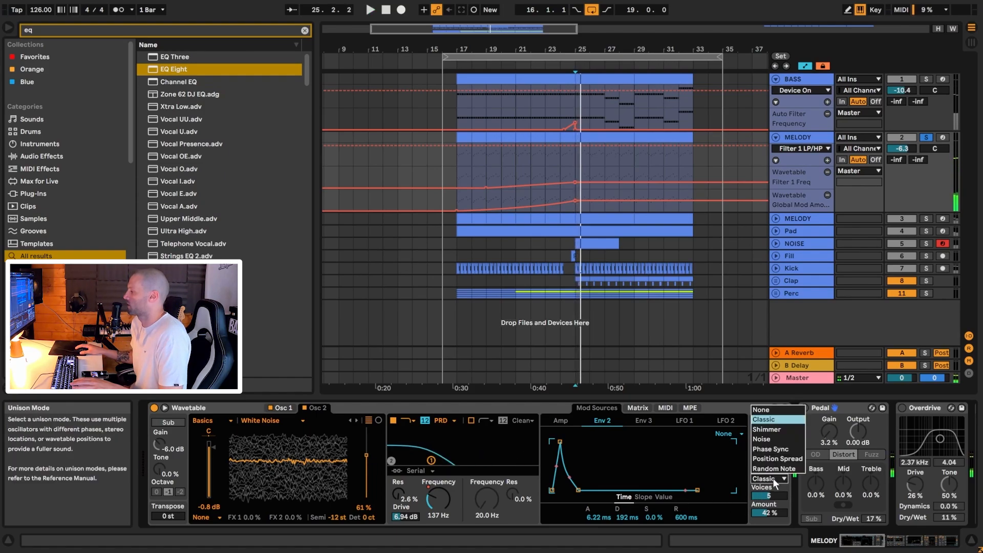
click(765, 413)
key(space)
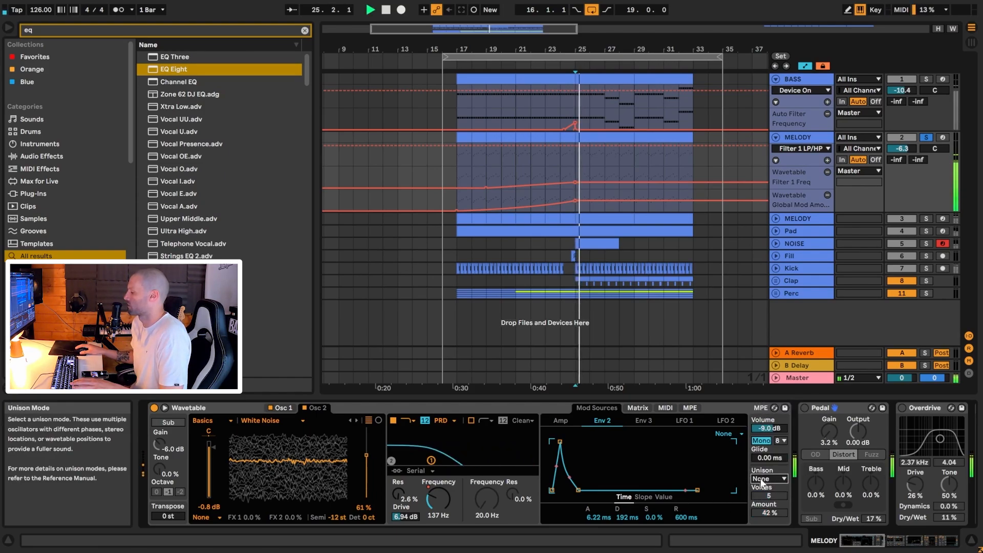
key(space)
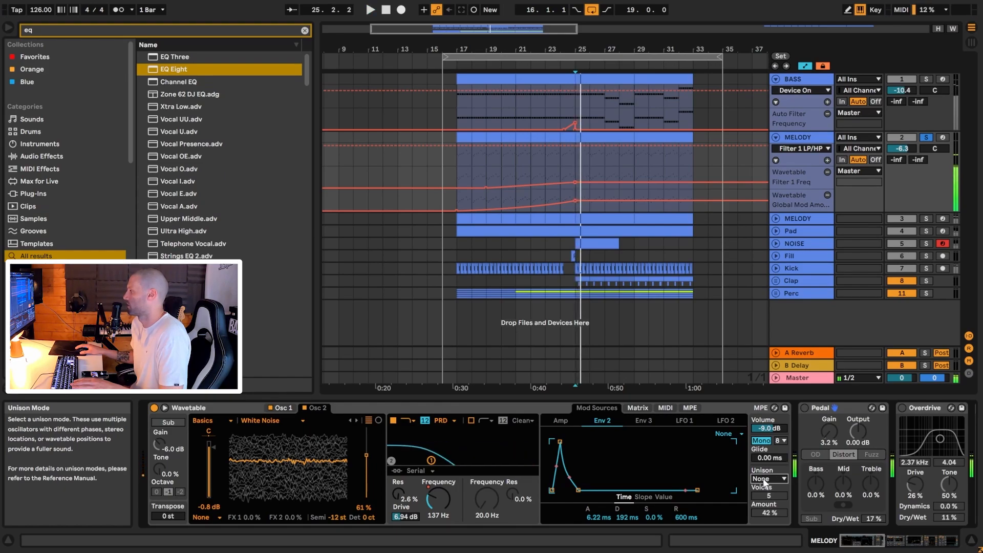
click(764, 481)
click(769, 420)
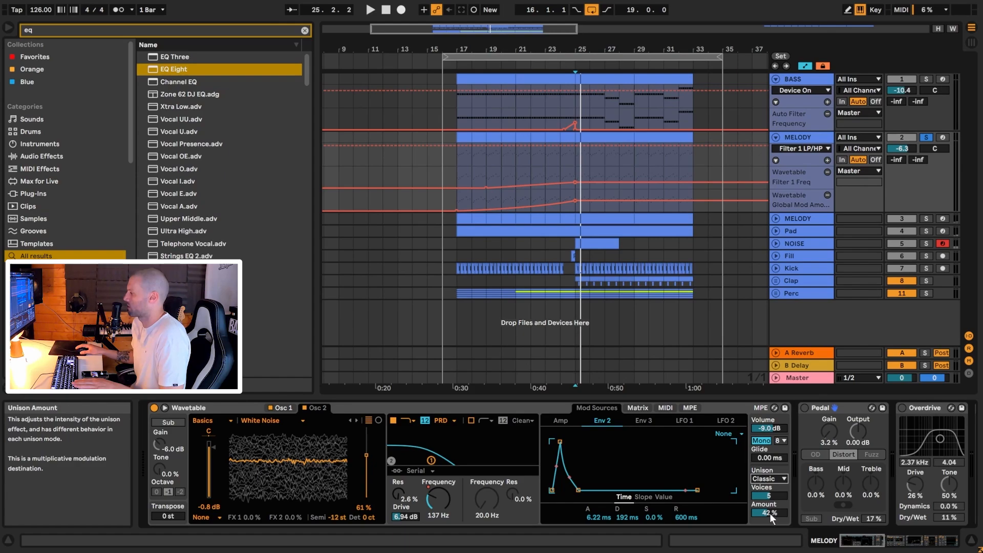
key(space)
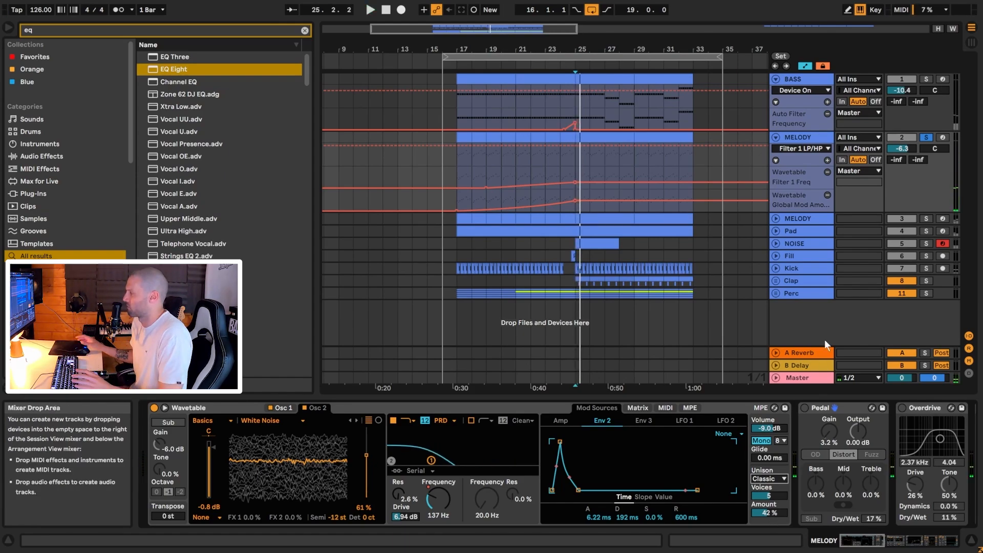
Turn on the melody's Pedal distortion, set its Dry/Wet to 19 %, and play the result
click(875, 545)
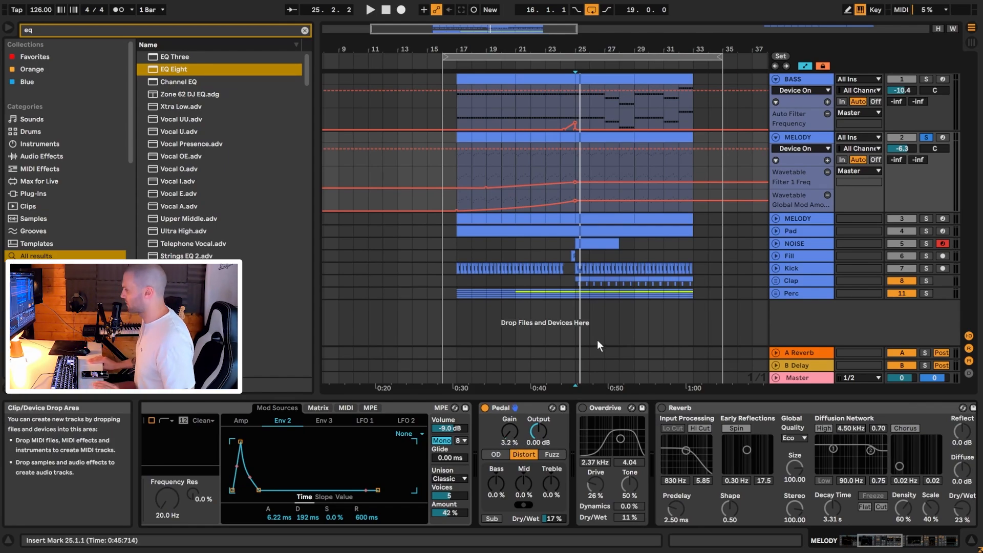
key(space)
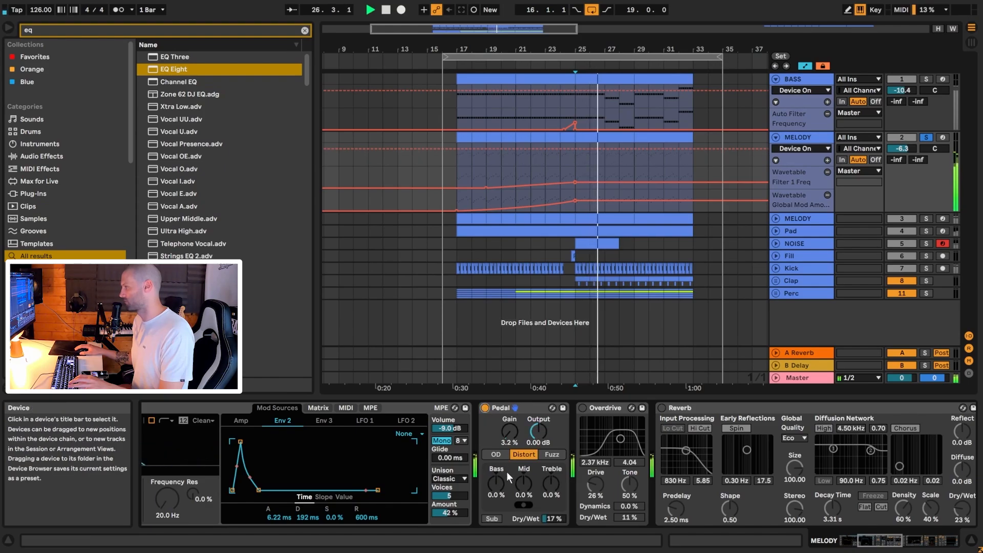
click(552, 518)
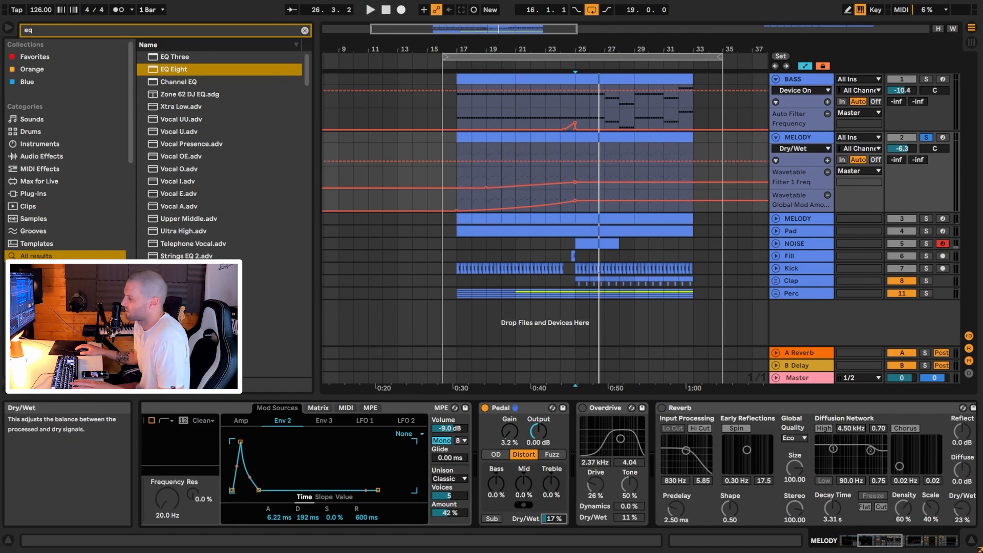
key(space)
mouse_move(554, 519)
mouse_down()
mouse_move(555, 493)
mouse_move(554, 518)
mouse_up()
key(space)
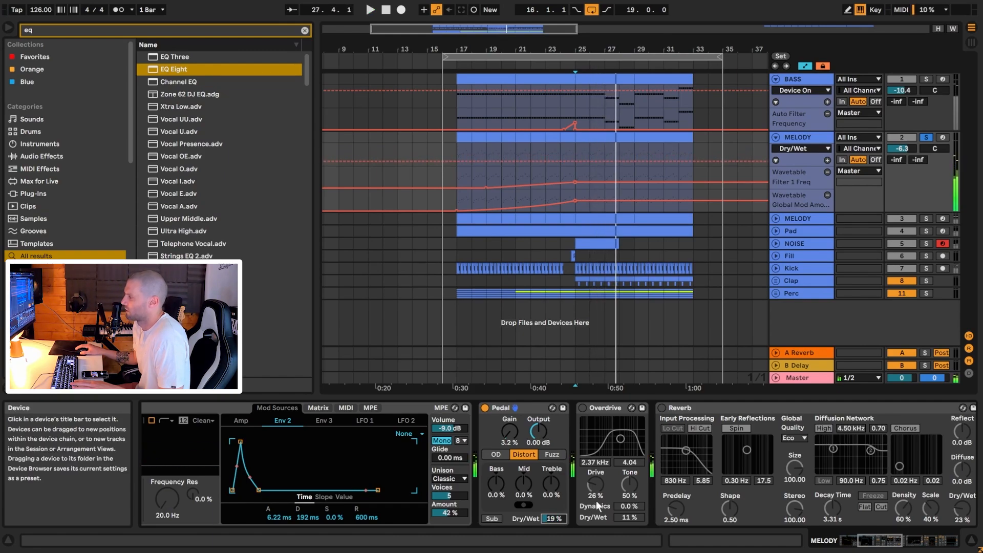
Turn on the Overdrive after the Pedal and play the melody through it
click(583, 409)
key(space)
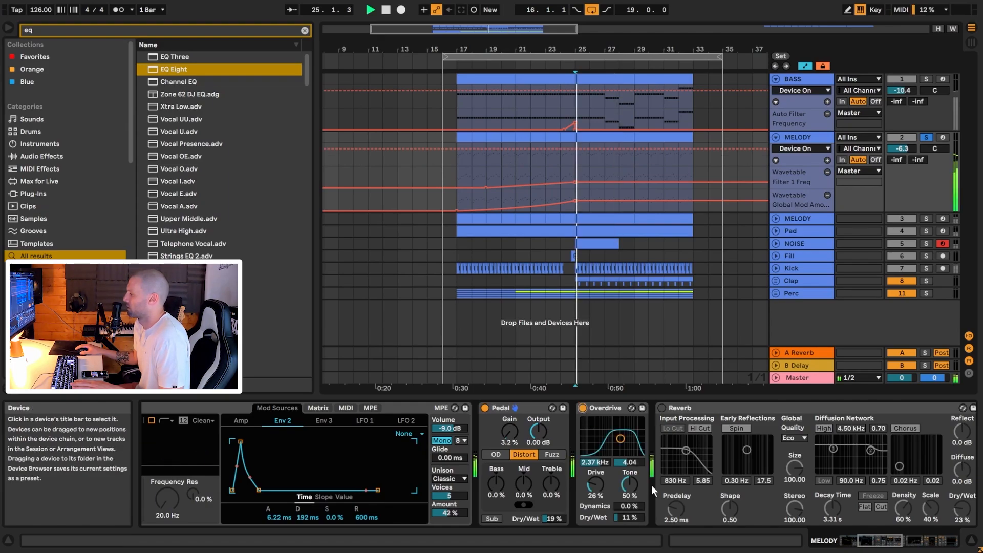
key(space)
key(space)
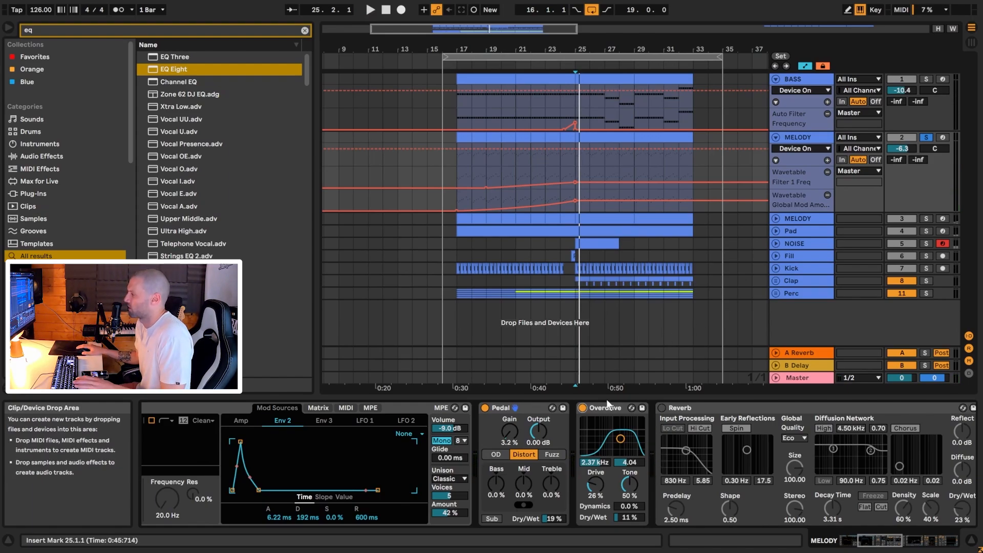
key(space)
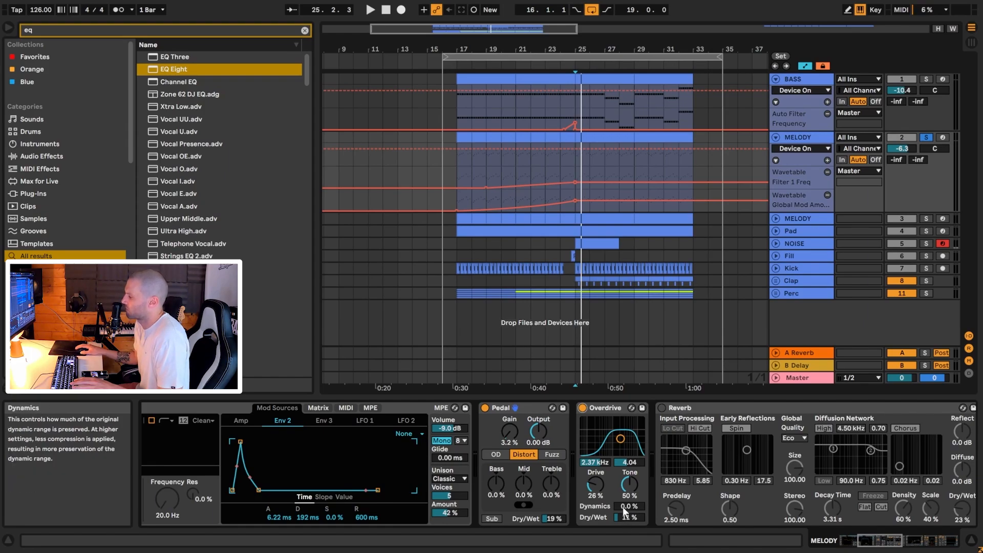
Try the Overdrive with Dynamics and Dry/Wet at 100 %, then bring Dynamics back to 0 % while playing the melody
drag(629, 506, 629, 502)
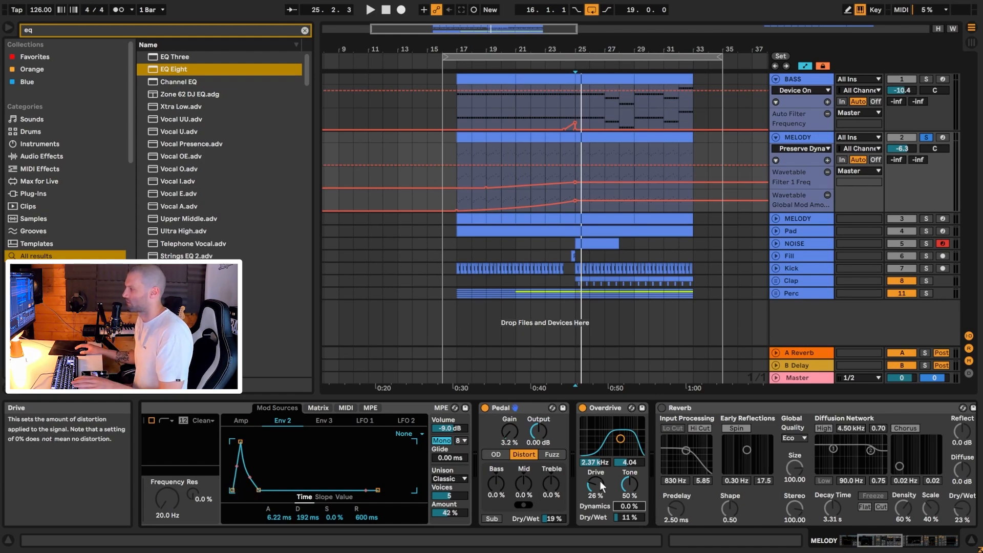
key(space)
drag(626, 517, 629, 473)
key(space)
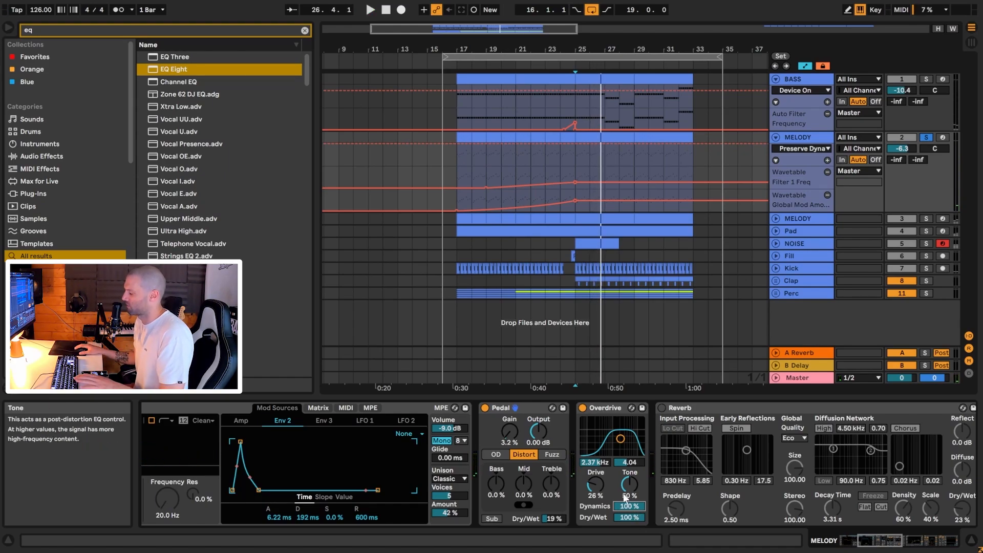
key(space)
drag(629, 507, 630, 548)
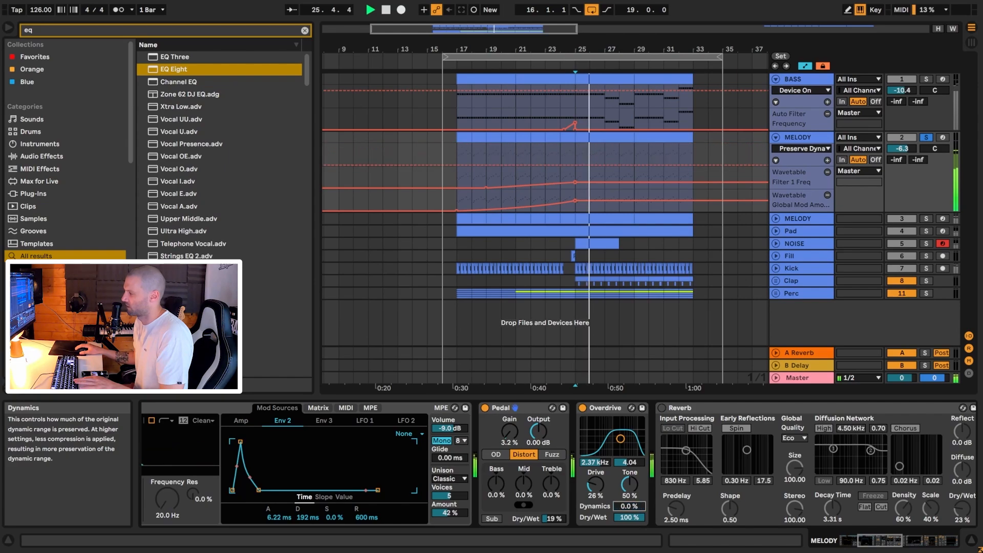
key(space)
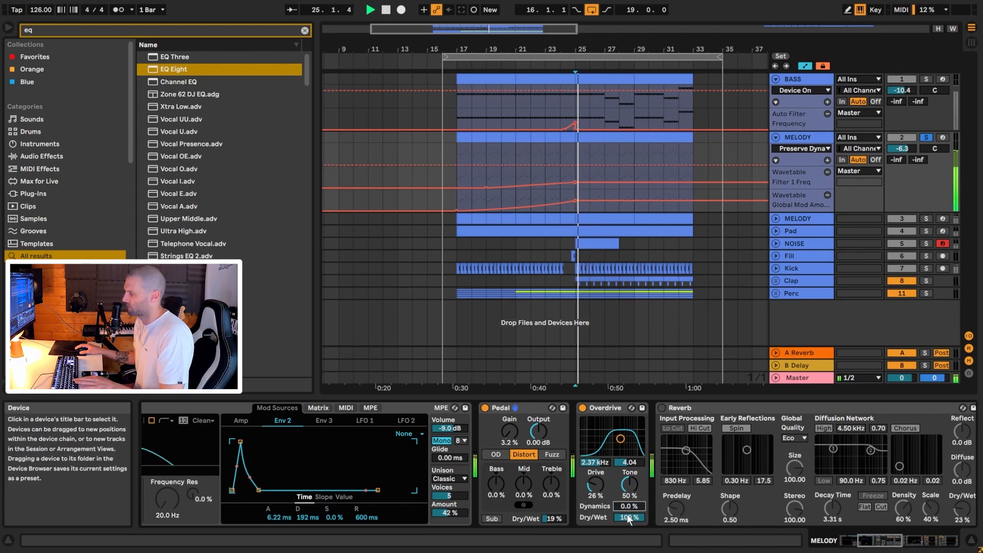
Try the Overdrive at 18 % Dry/Wet, play the melody, and undo the Dry/Wet changes
mouse_move(629, 519)
mouse_down()
mouse_move(630, 547)
mouse_move(629, 521)
mouse_up()
key(space)
key(space)
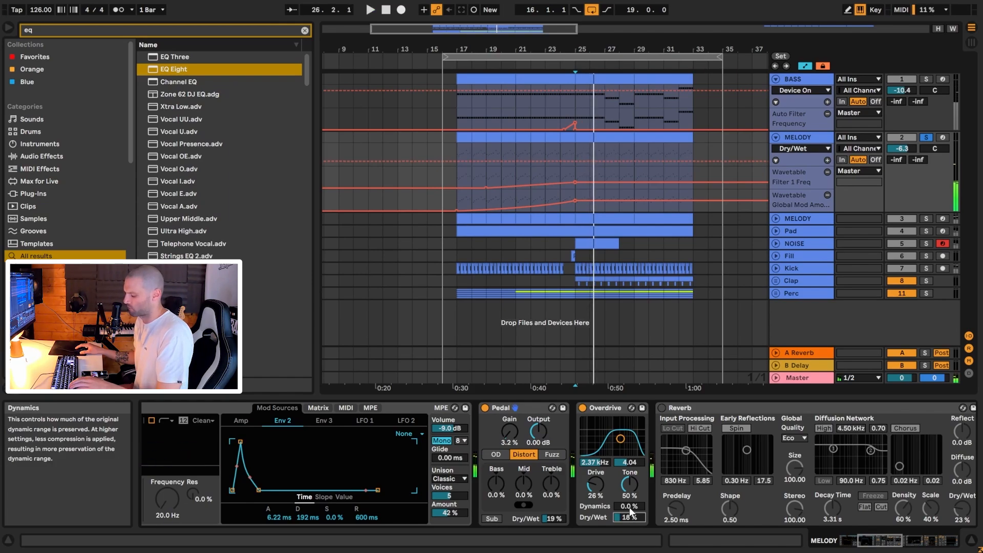
key(ctrl+z)
key(ctrl+z)
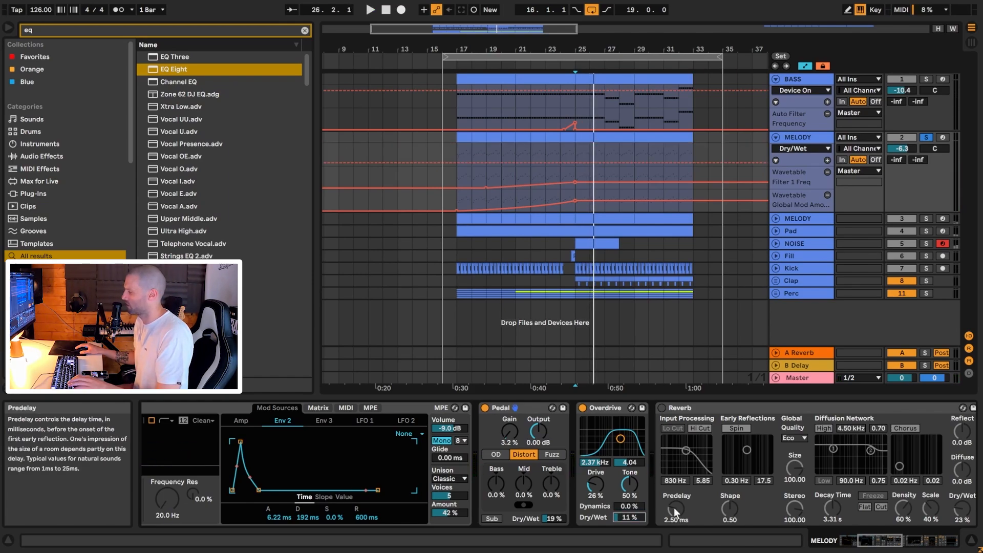
Turn on the melody's Reverb during playback to hear its effect
key(space)
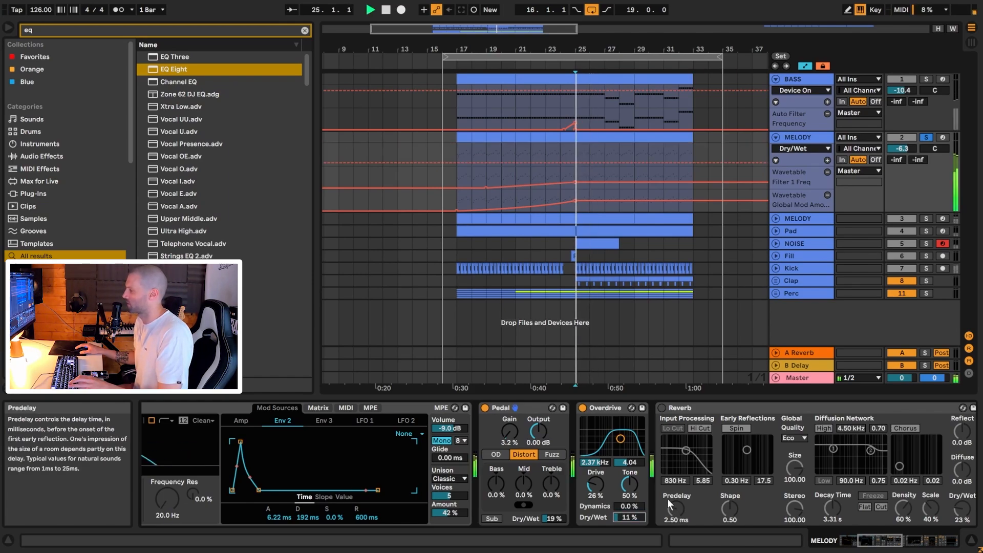
click(663, 408)
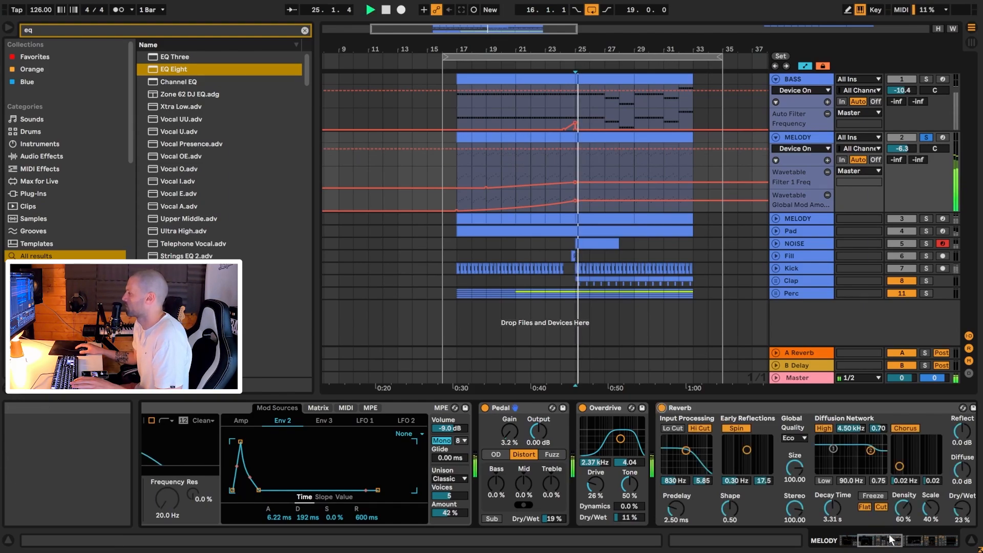
key(Return)
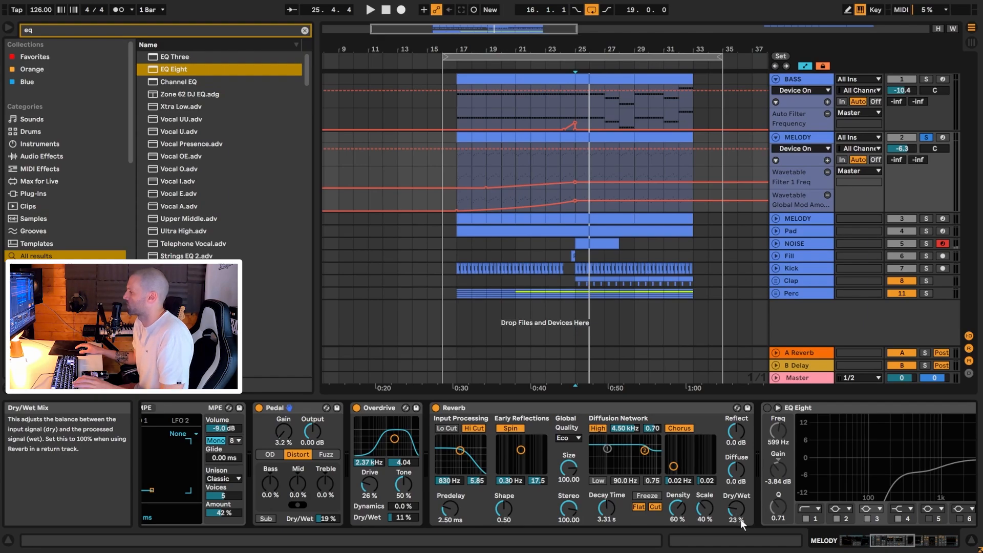
Turn on the EQ Eight after the Reverb and play the equalized melody
drag(895, 547, 904, 546)
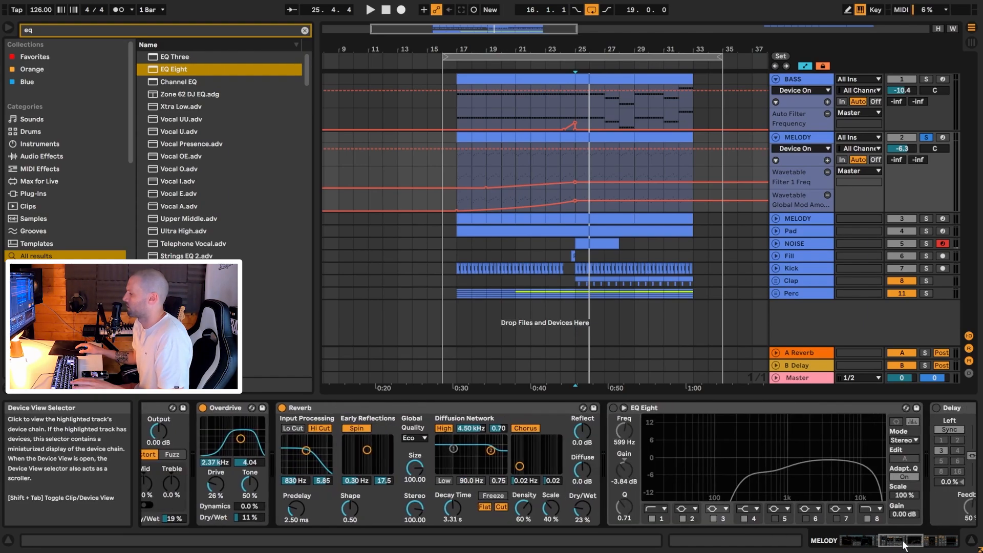
key(space)
click(616, 410)
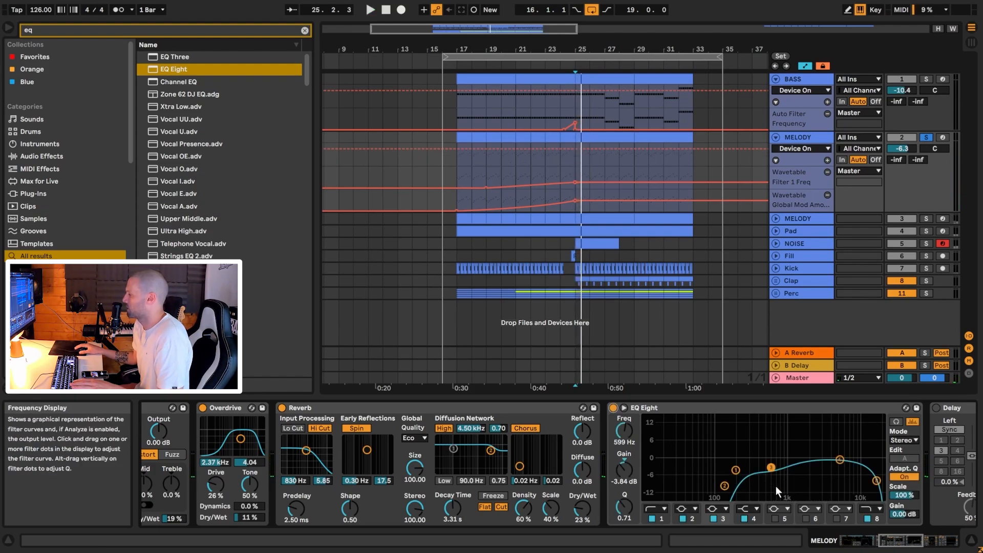
scroll(768, 484, right, 3)
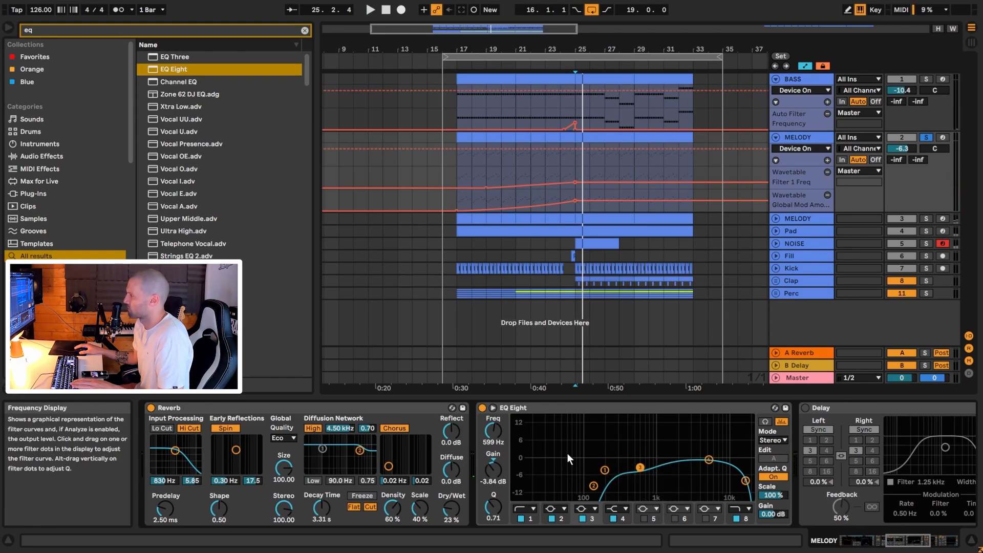
key(space)
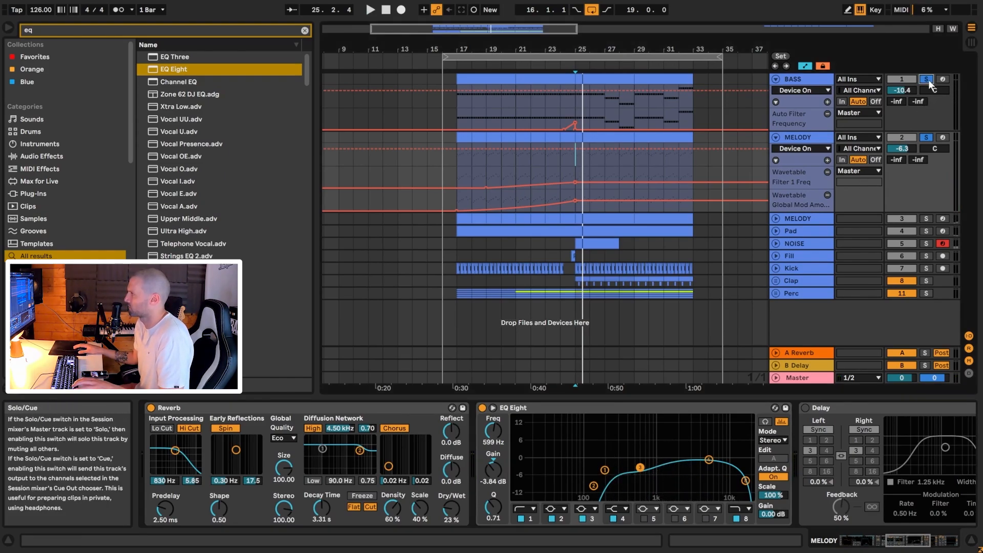
Solo the BASS track alongside the MELODY, play both together, and return to soloing only the melody
click(926, 80)
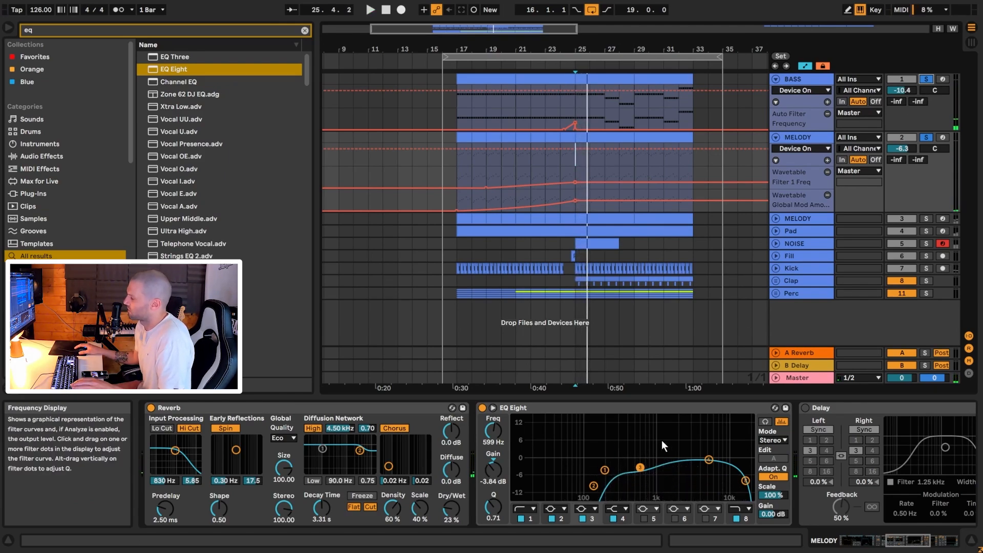
key(space)
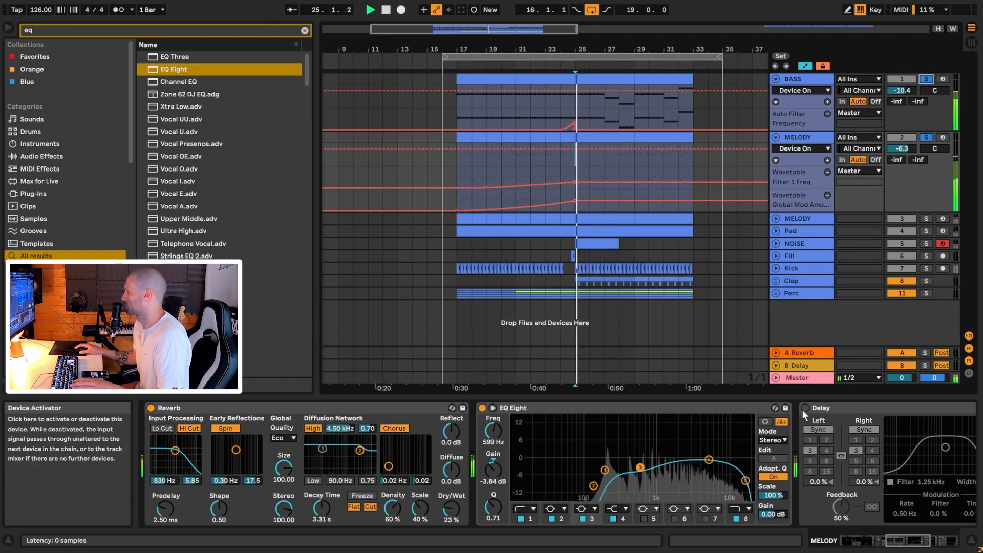
click(928, 139)
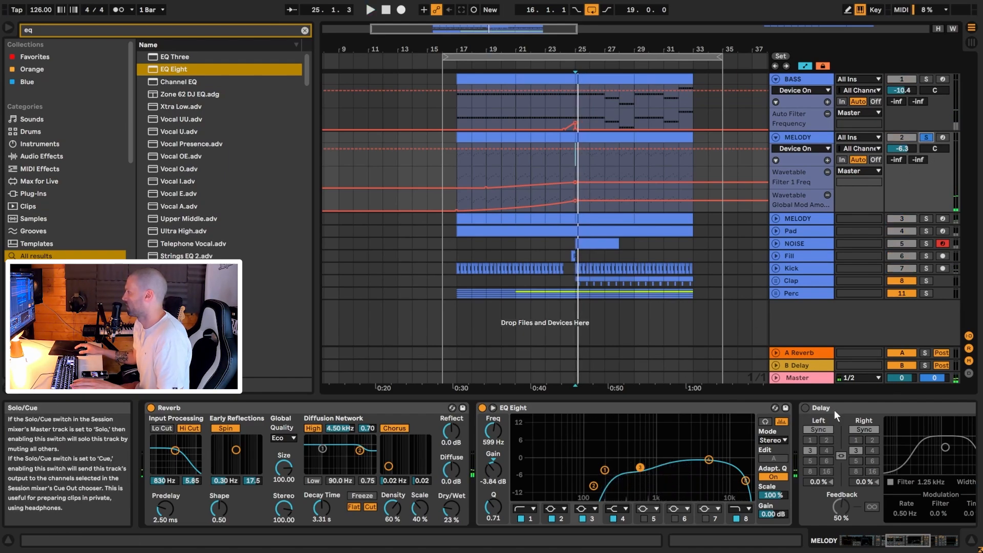
Turn on the Delay with its Ping Pong mode active and play the delayed melody
click(922, 540)
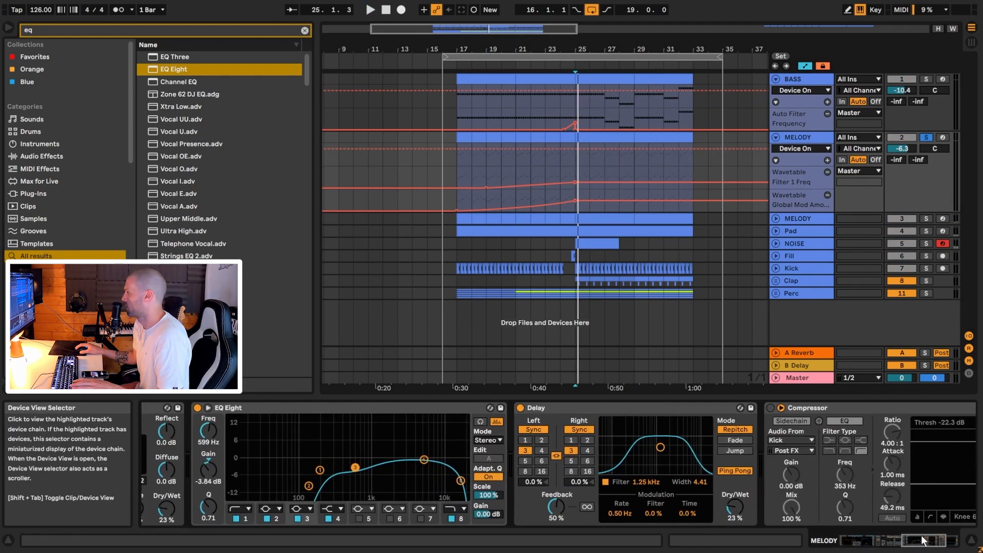
drag(922, 537, 925, 537)
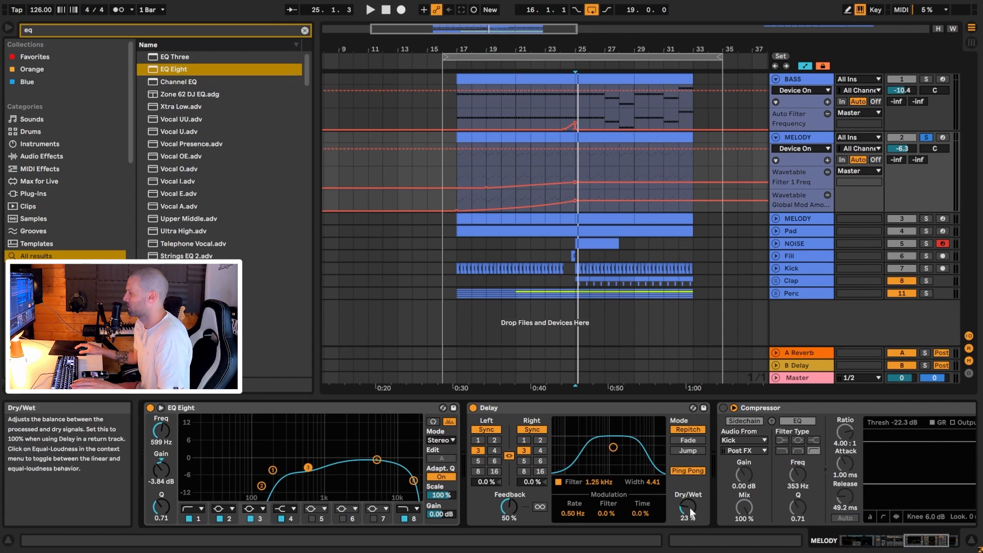
click(686, 471)
key(space)
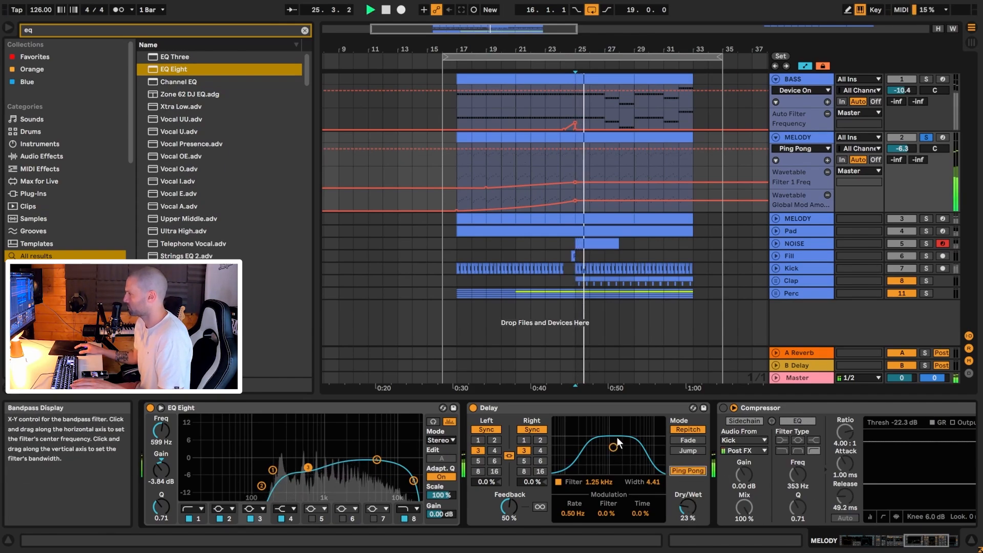
key(space)
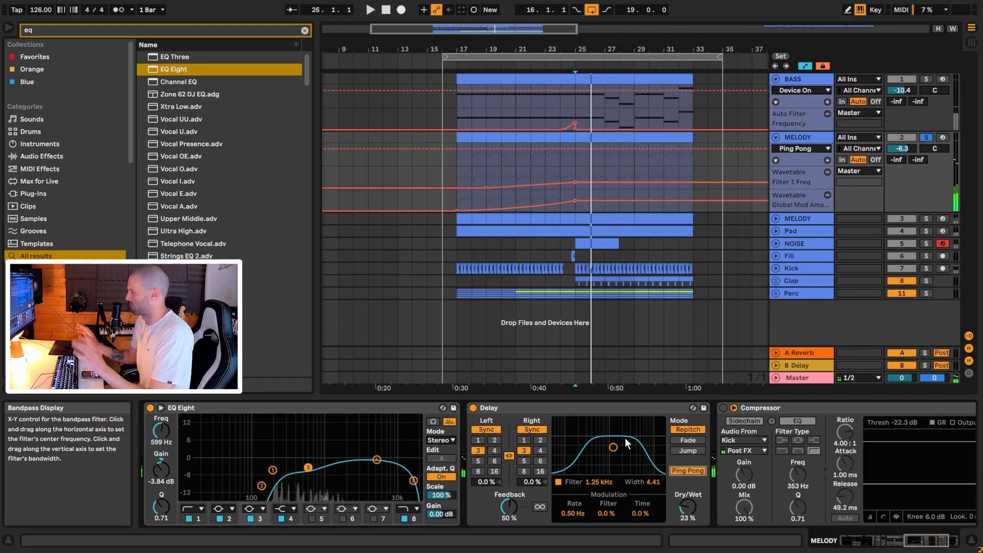
Turn on the melody's Compressor, sidechained from the Kick, and play the melody to watch its gain reduction
click(722, 408)
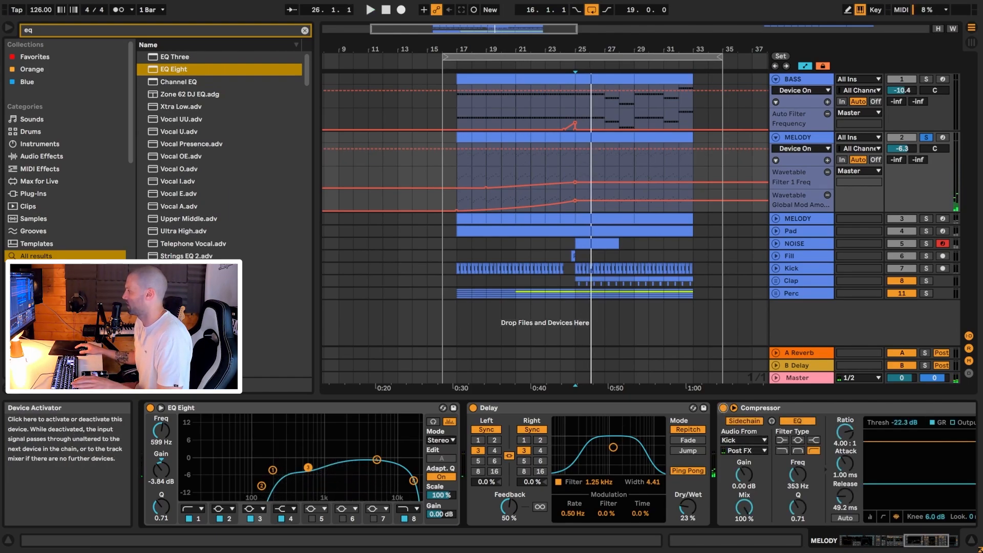
drag(926, 546, 941, 545)
key(space)
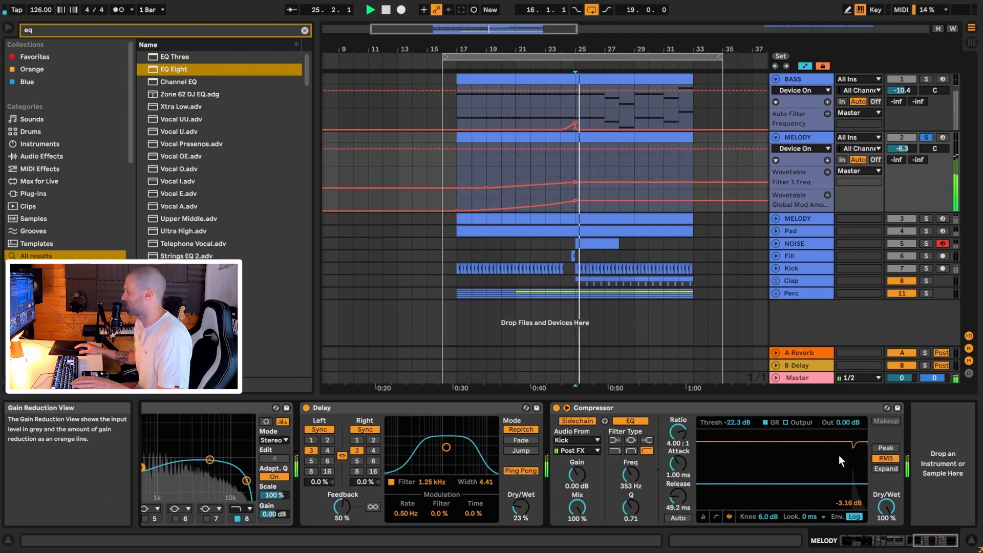
key(space)
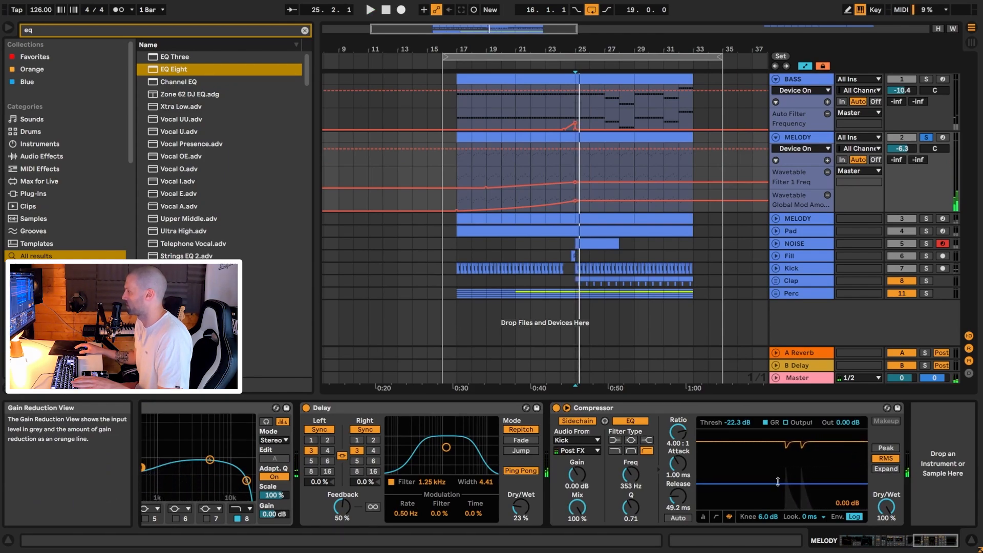
key(space)
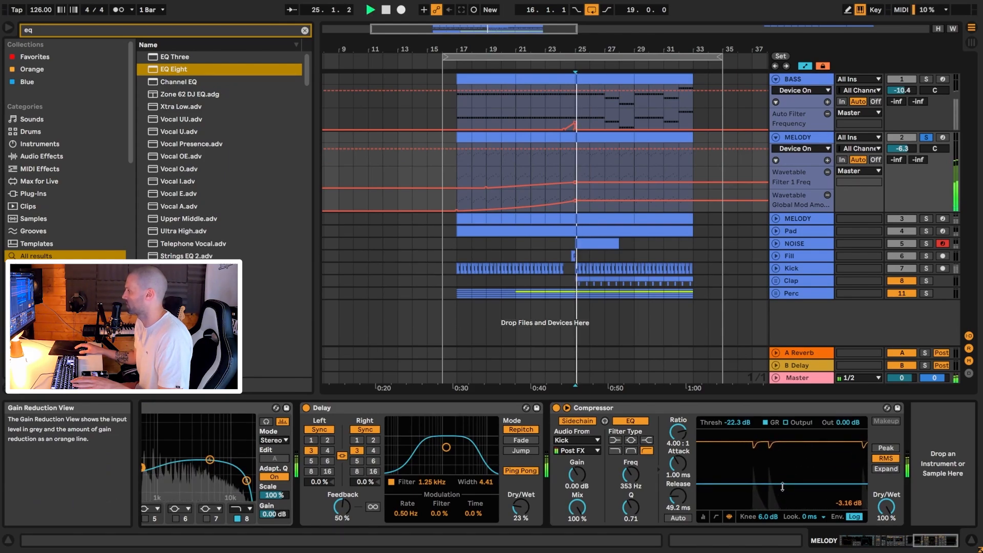
Solo the second MELODY track instead of the first, open its Mod Amp Sine Bleep rack, and play it
click(925, 139)
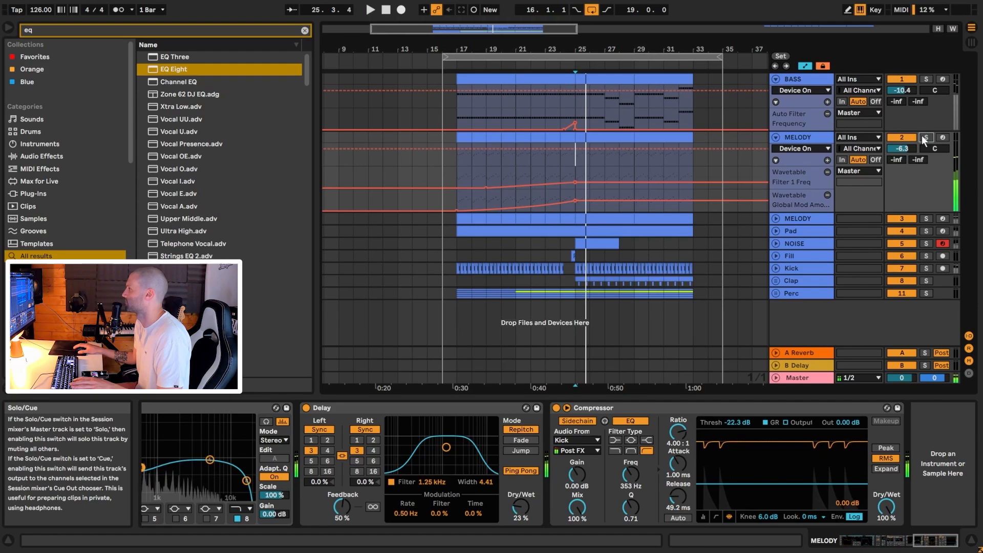
click(926, 219)
click(791, 217)
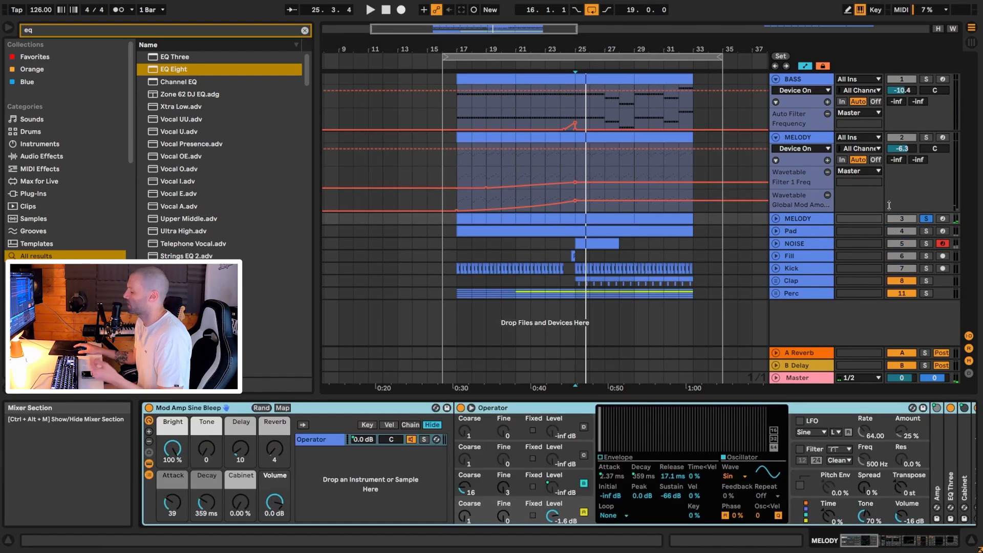
key(space)
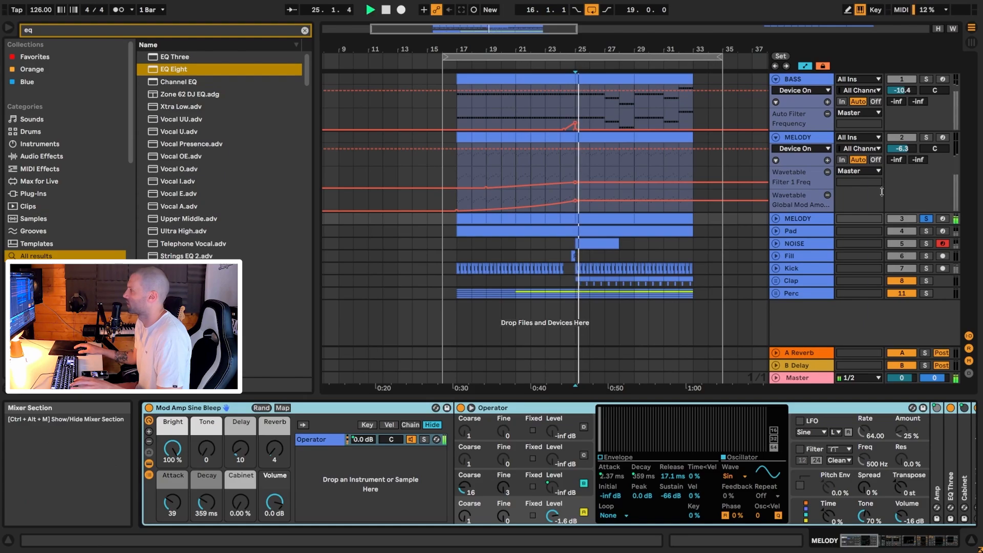
key(space)
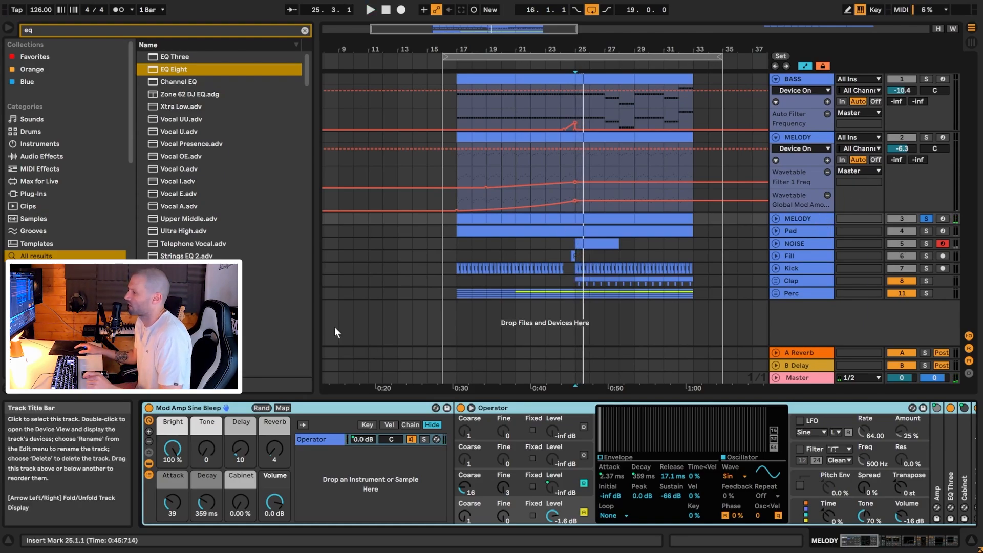
Search the browser for "mod amp" and load the Mod Amp Sine Bleep preset on a new soloed track below the second MELODY
click(304, 31)
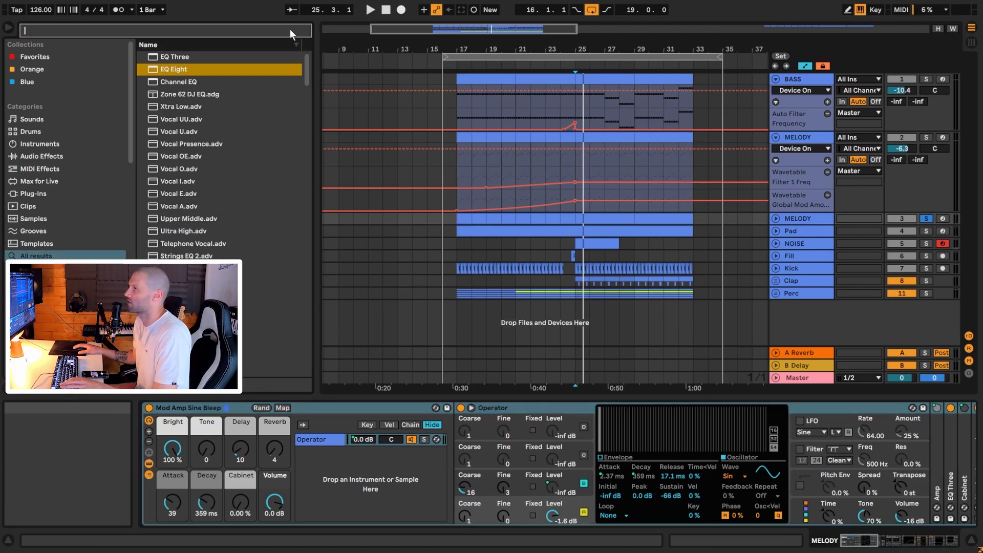
text(mod amp)
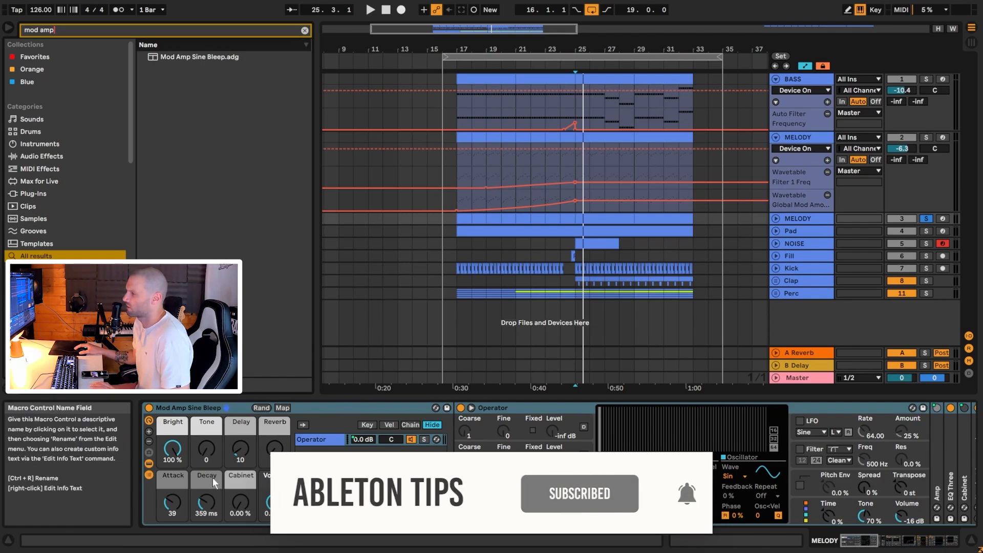
click(803, 139)
click(927, 231)
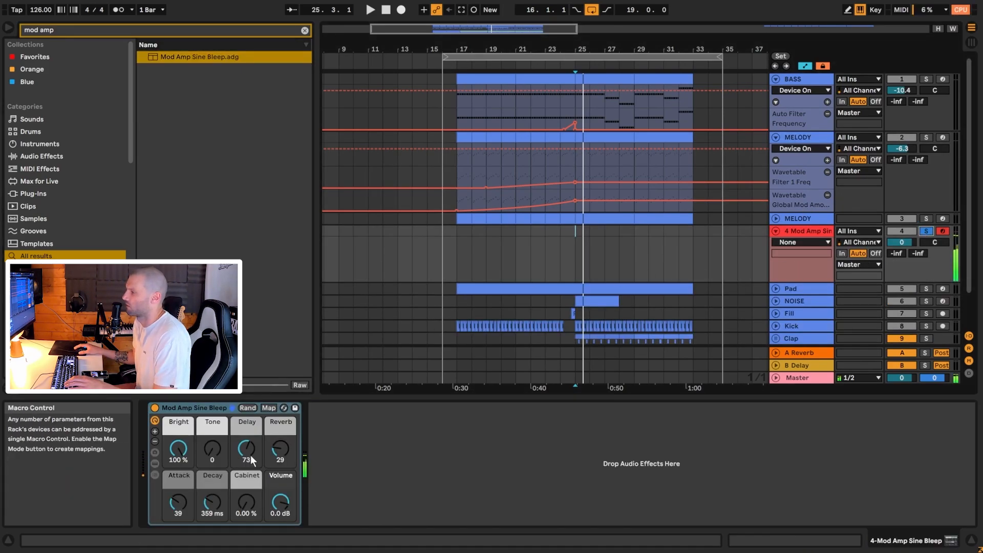
Lower the new rack's Reverb and Delay macros to 0 and try different Decay times
drag(280, 448, 280, 476)
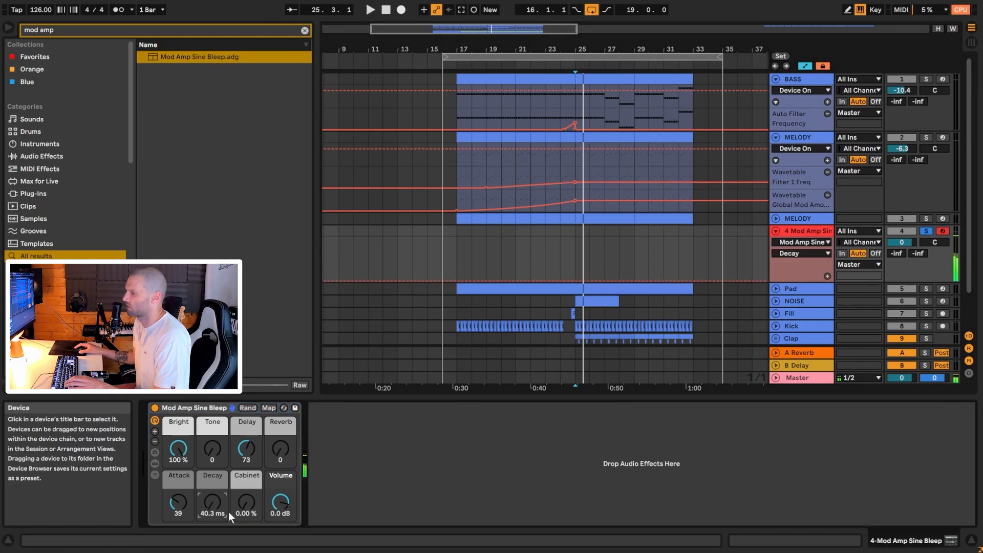
drag(214, 503, 213, 486)
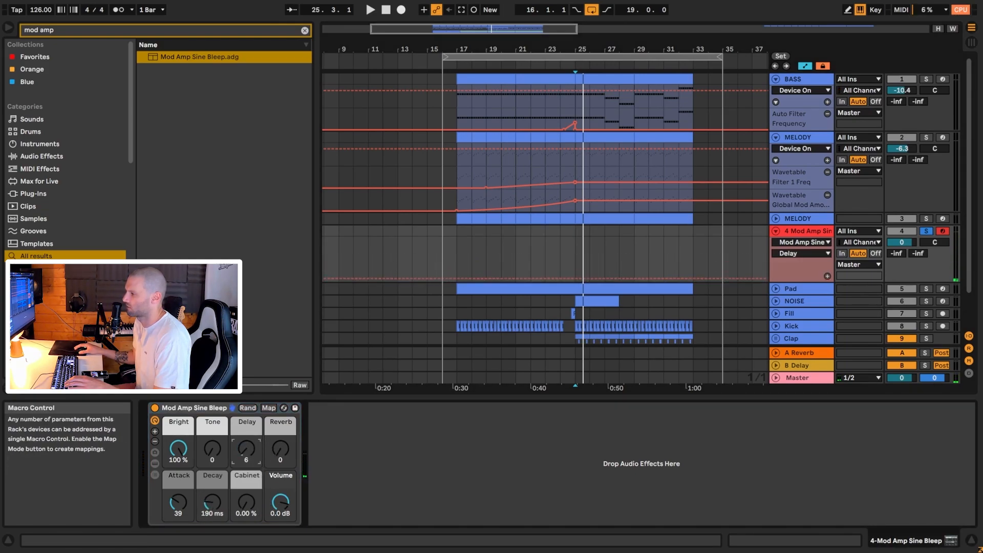
drag(246, 449, 247, 455)
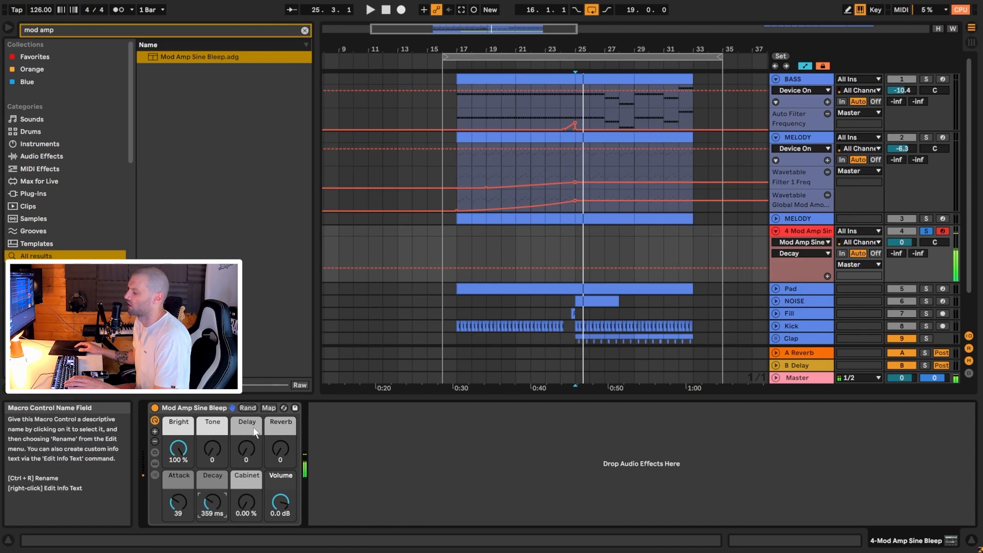
Check the second MELODY's rack, then set the new rack's Reverb to 3 and Delay to 8, audition it, and fold its track
click(811, 134)
click(797, 219)
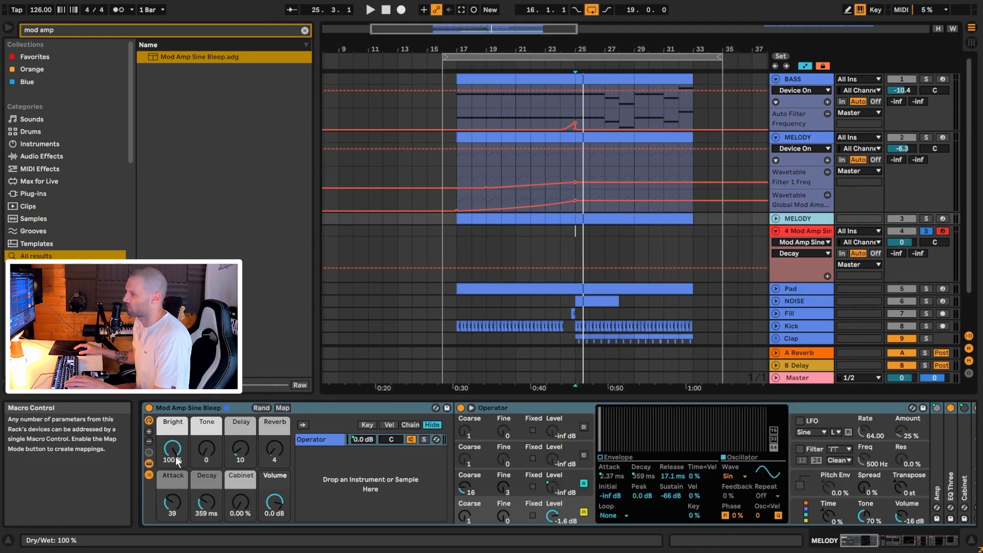
click(788, 228)
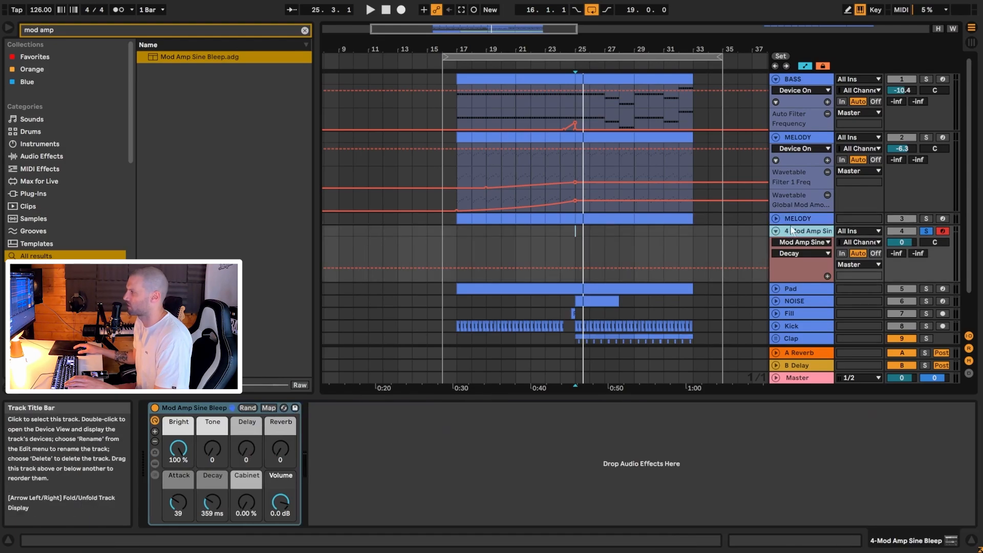
click(280, 449)
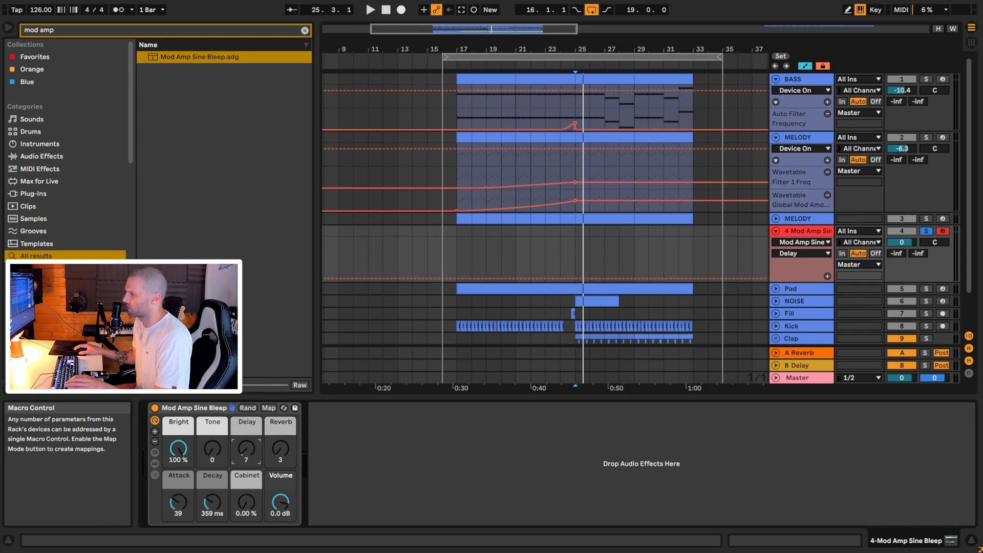
drag(246, 447, 247, 450)
key(a)
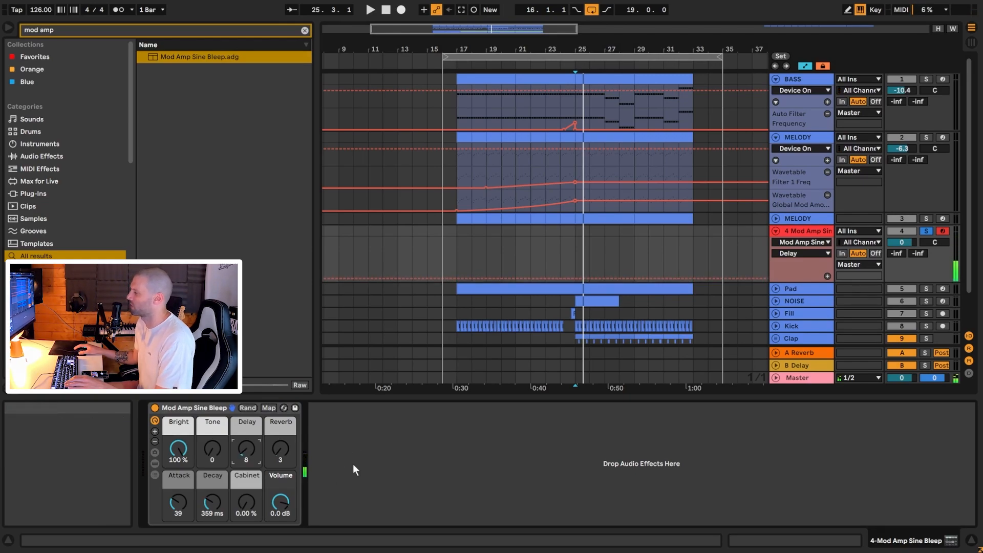
key(u)
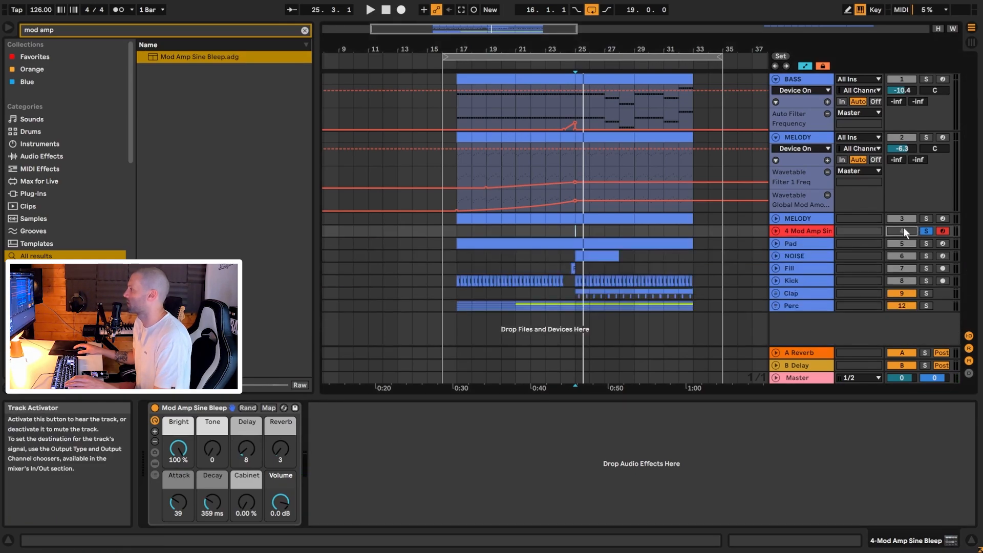
Solo the second MELODY track in place of the Mod Amp Sine Bleep track, showing its effects from Overdrive to EQ Eight
click(795, 220)
drag(868, 543, 902, 541)
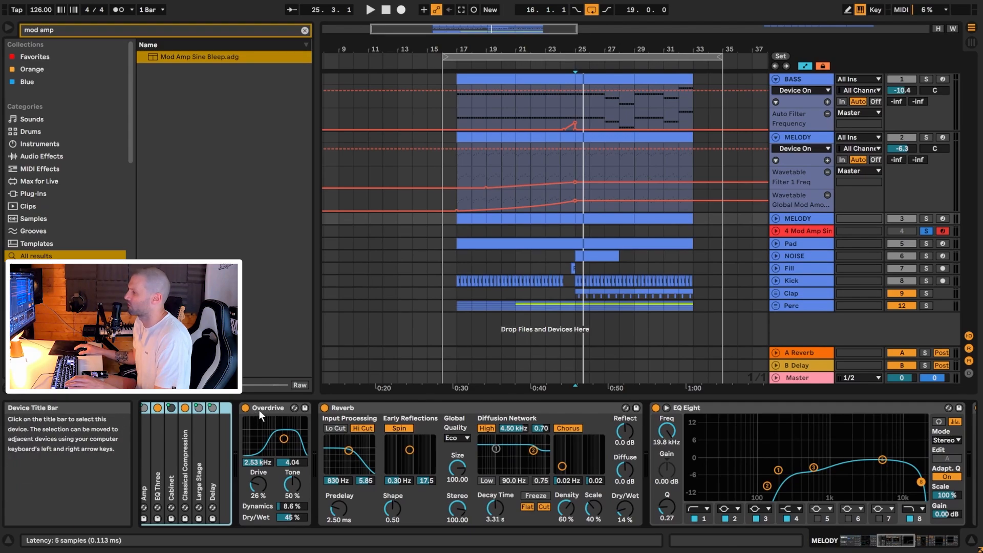
click(926, 218)
click(804, 217)
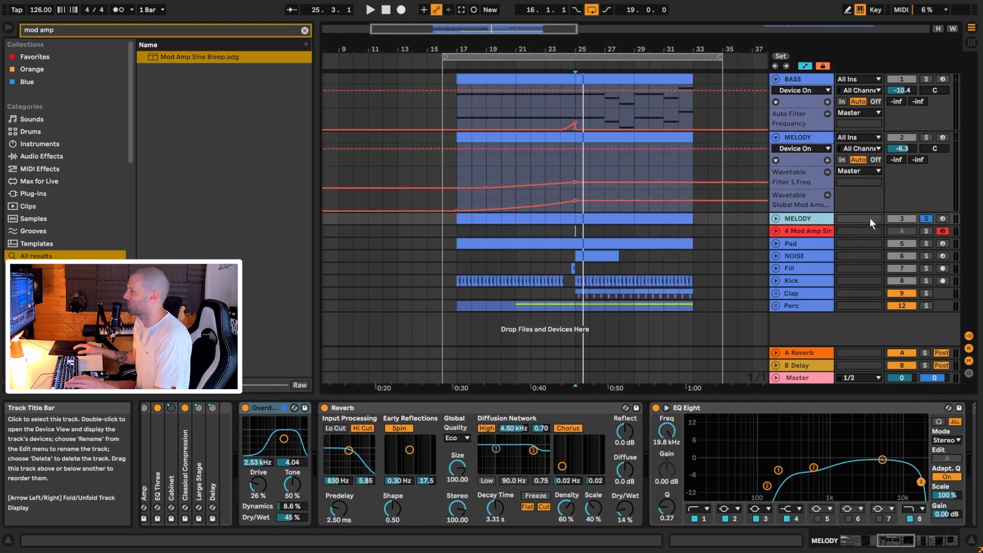
Play the second MELODY with its full chain, then turn off its Reverb and EQ Eight together
click(263, 410)
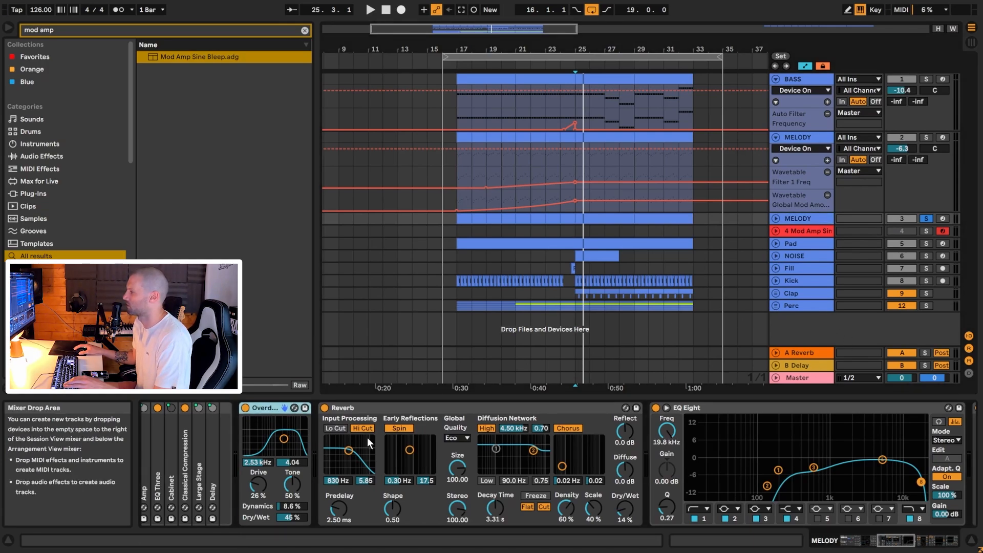
key(space)
click(373, 411)
shift+click(751, 407)
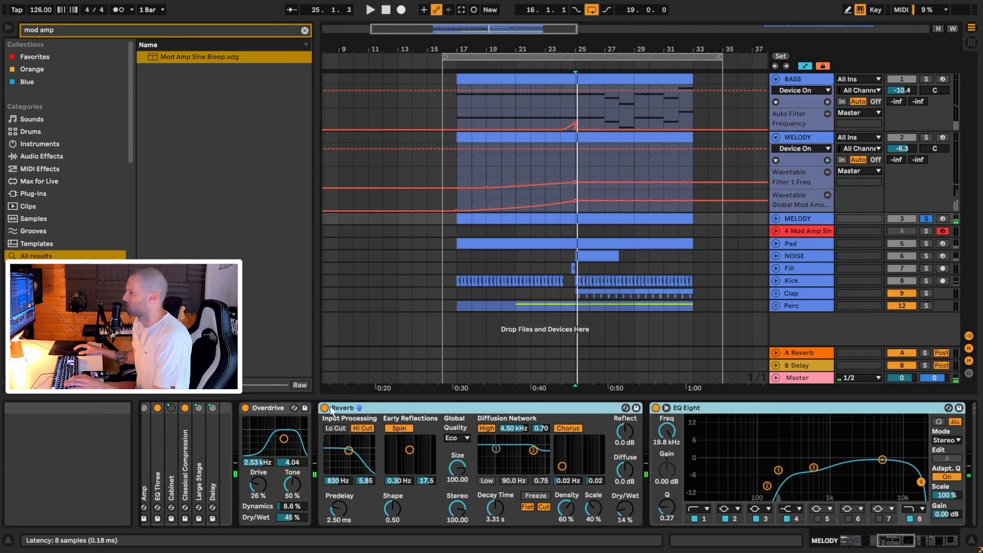
click(325, 410)
Switch the second MELODY's Overdrive off and back on around playback to compare the sound
click(247, 410)
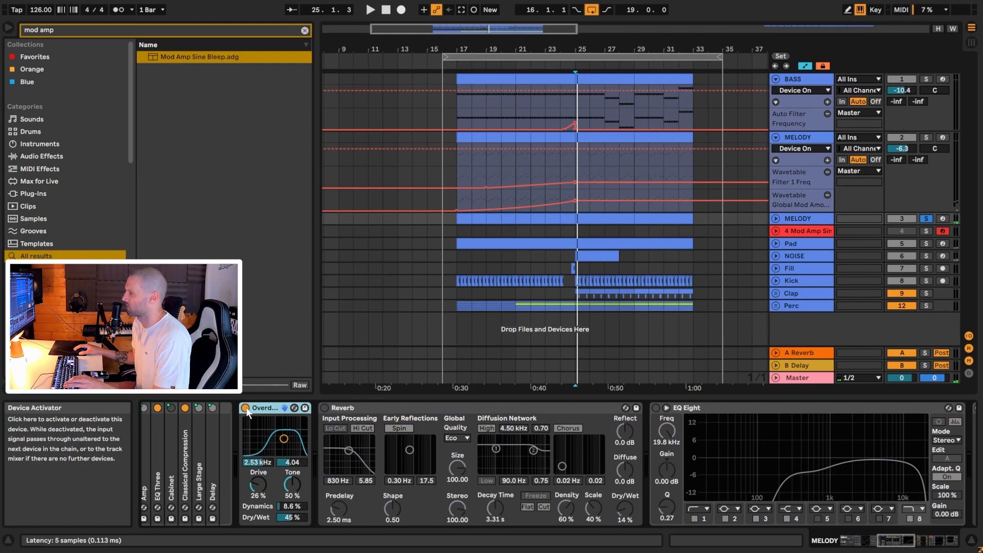
key(space)
click(246, 409)
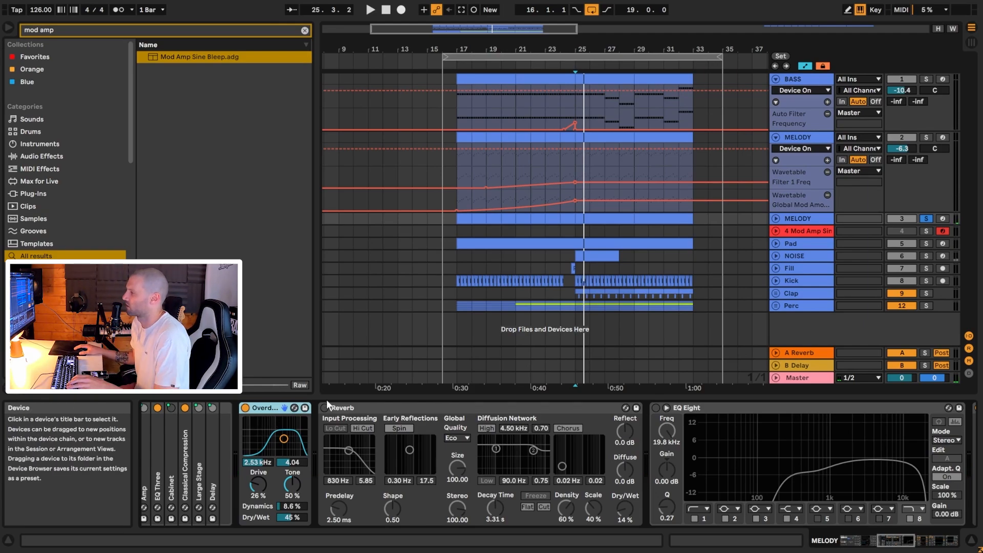
key(space)
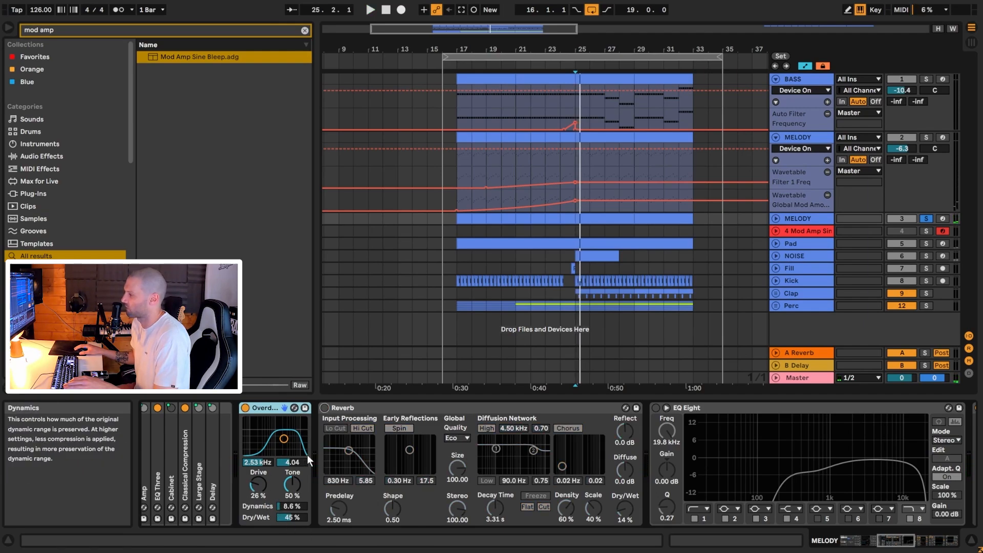
Turn on the second MELODY's Reverb, play it, and compare its settings with the first MELODY's Reverb
click(324, 407)
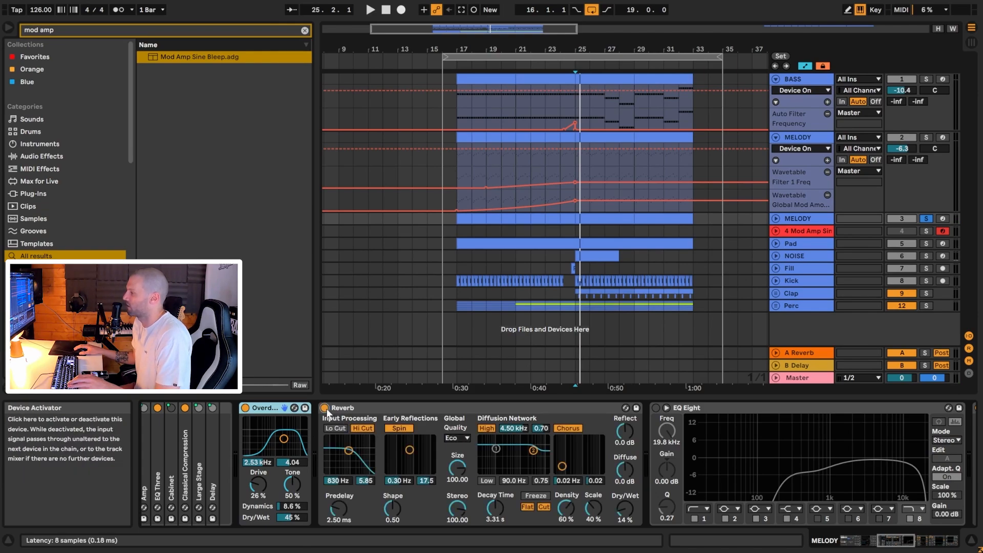
key(space)
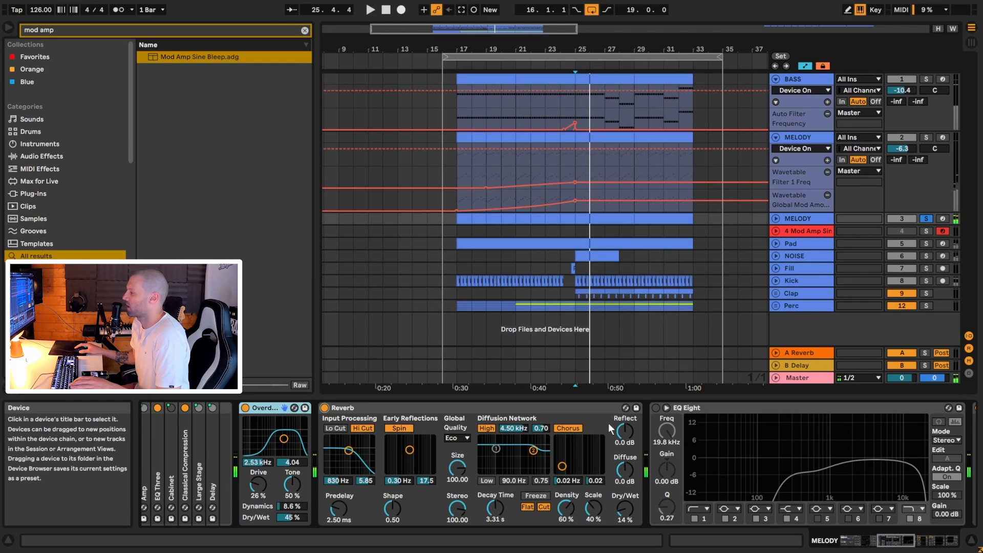
click(804, 137)
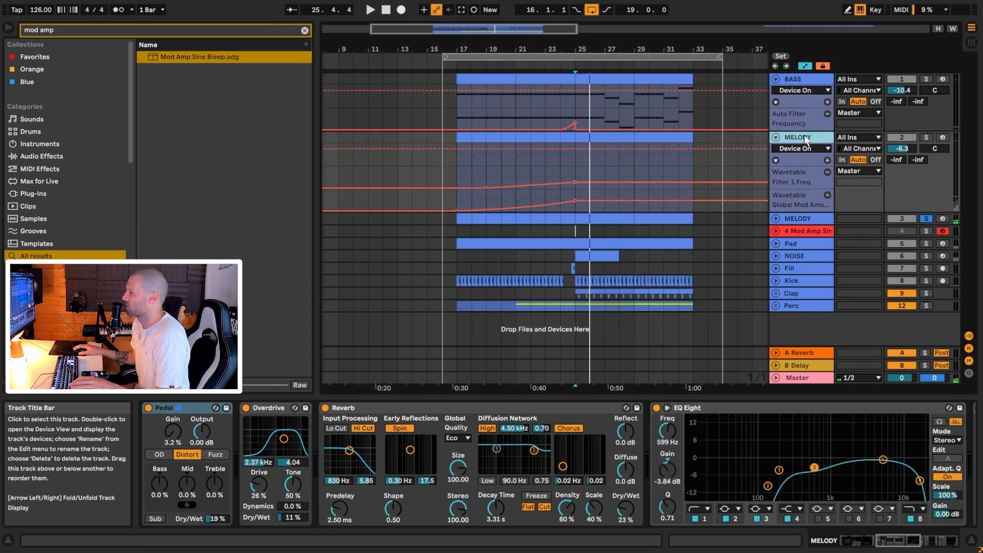
click(807, 218)
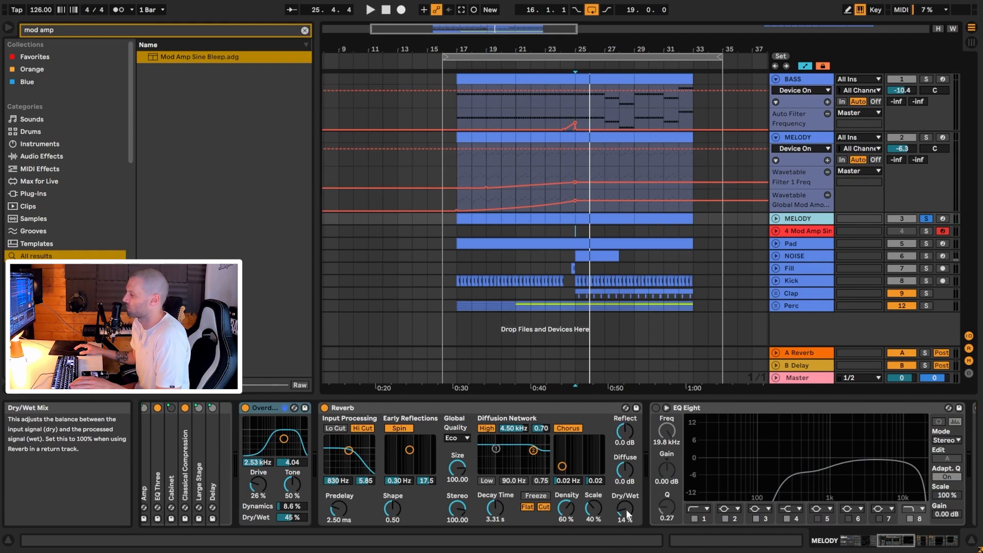
key(space)
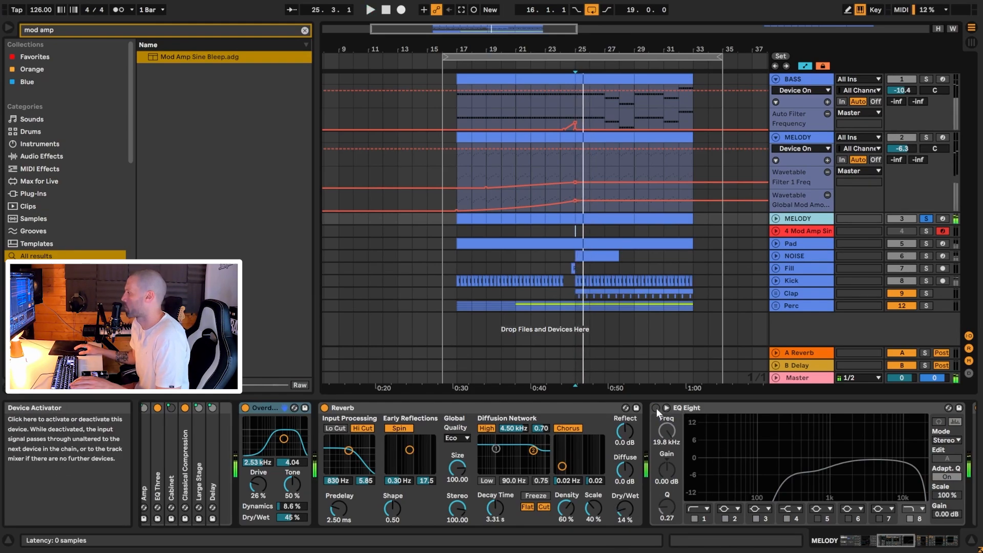
Turn on the second MELODY's EQ Eight and bring its Delay and Compressor into view
click(656, 408)
drag(912, 544, 920, 544)
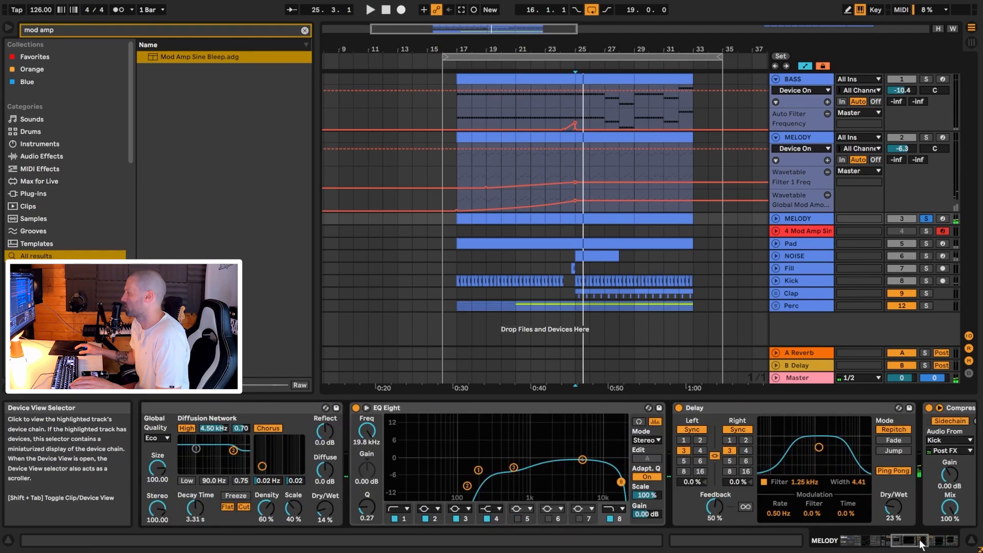
click(747, 408)
mouse_move(910, 542)
mouse_down()
mouse_move(936, 542)
mouse_move(925, 544)
mouse_up()
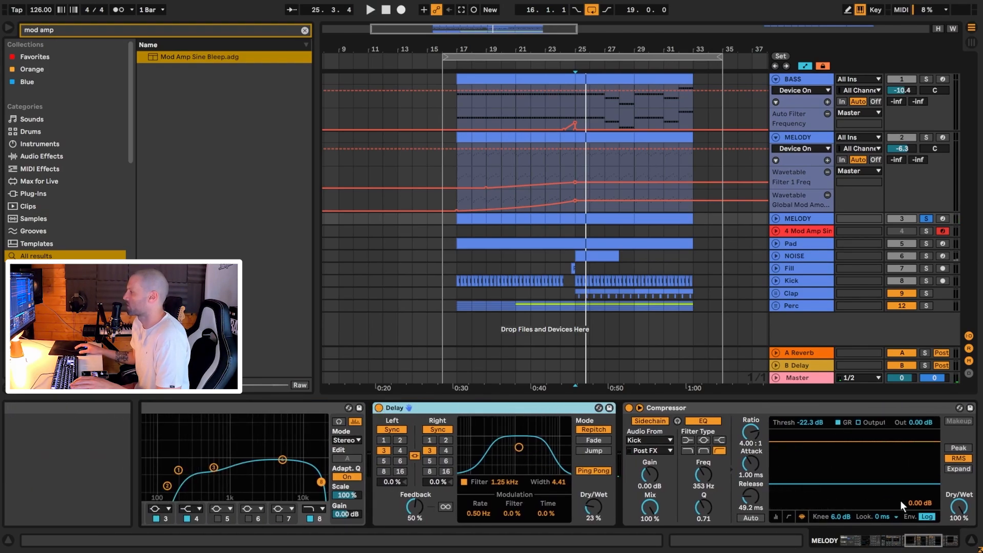
Compare the end of the first MELODY's effects chain with the second MELODY's Compressor and Auto Filter
click(797, 138)
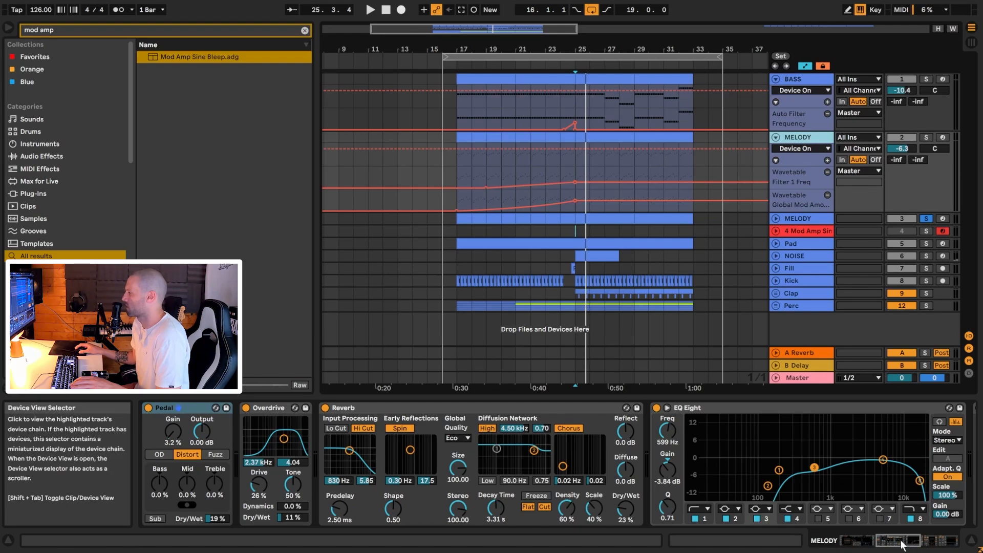
drag(903, 543, 946, 543)
click(804, 218)
click(920, 546)
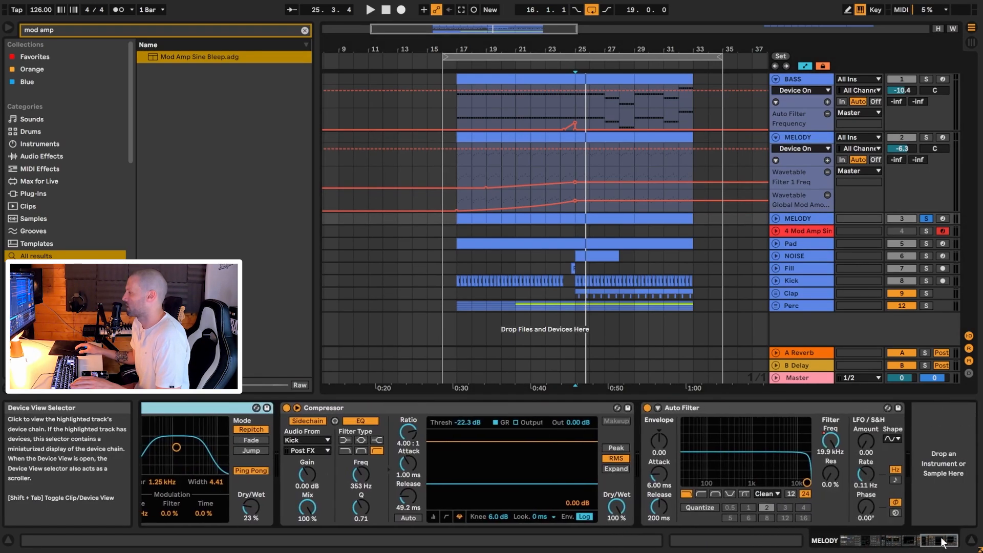
Show the second MELODY's Auto Filter frequency automation and play its rise from bar 23
click(758, 409)
click(831, 441)
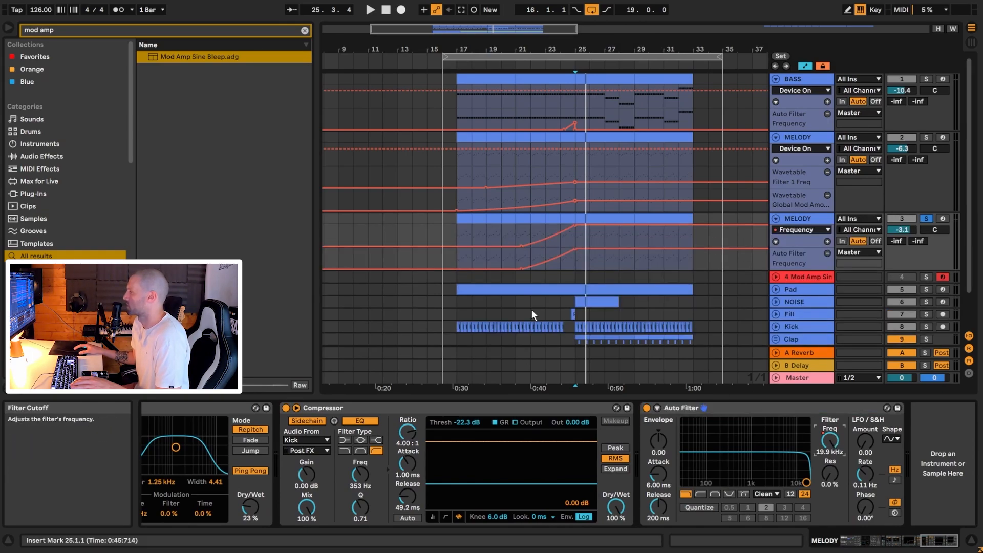
click(517, 259)
key(space)
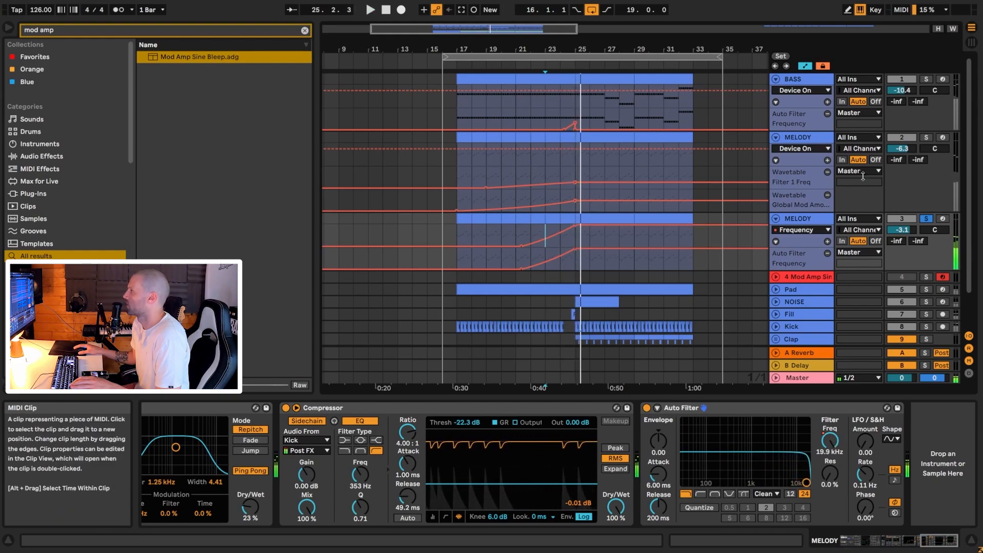
Solo the first MELODY from bar 22 and show its Wavetable modulation matrix and global Amount automation
click(926, 137)
click(534, 168)
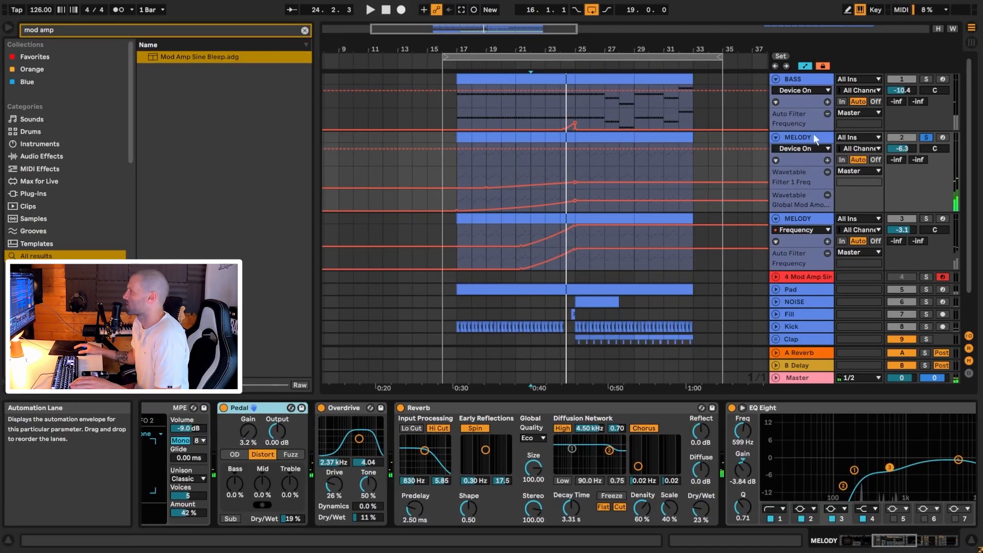
drag(894, 538, 861, 549)
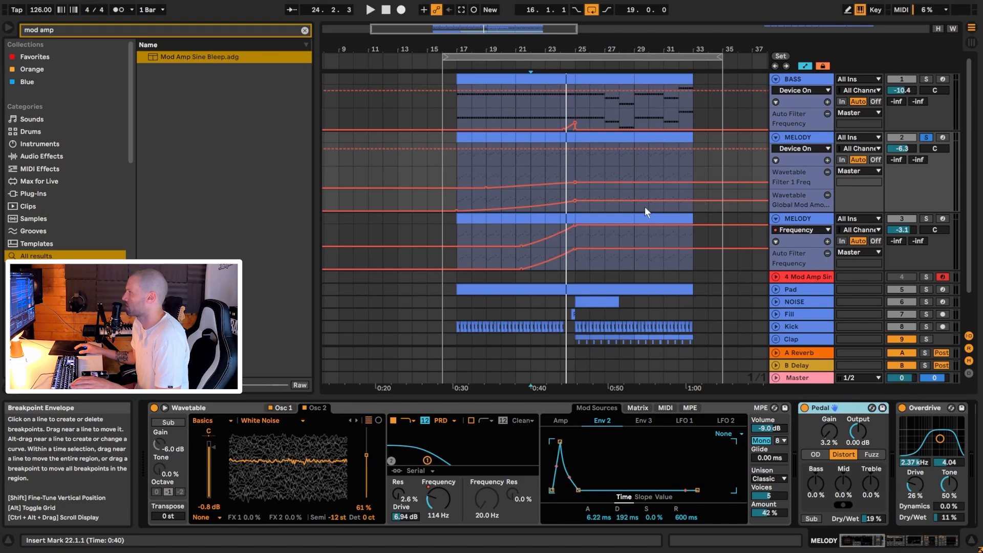
click(776, 507)
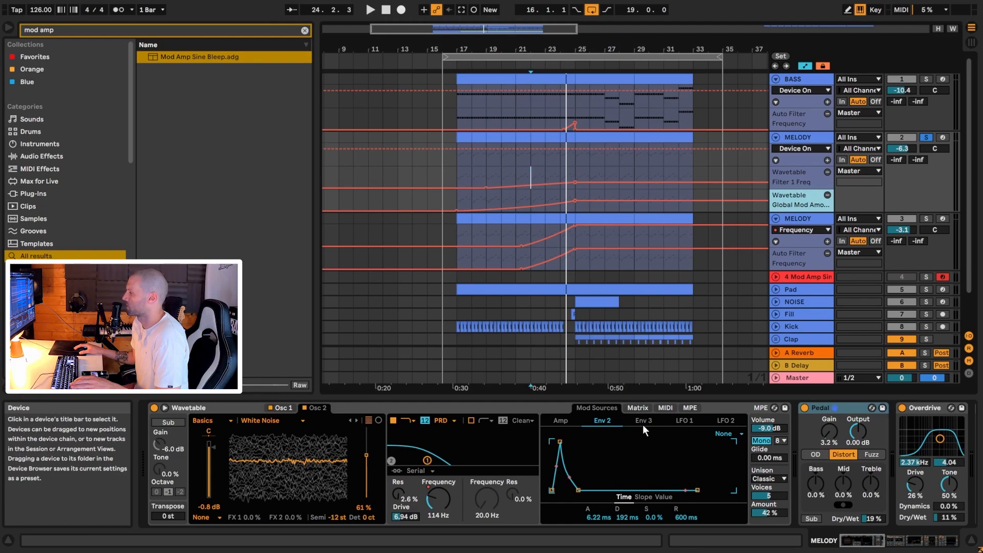
click(639, 407)
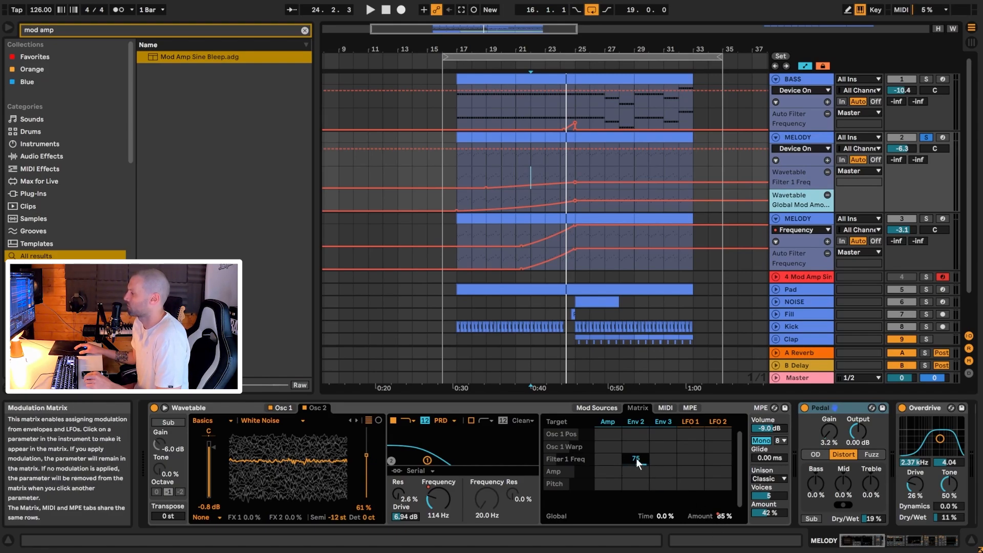
Play the first MELODY's automated build from bar 18, and again from bar 25 with the second MELODY also soloed
click(472, 176)
key(space)
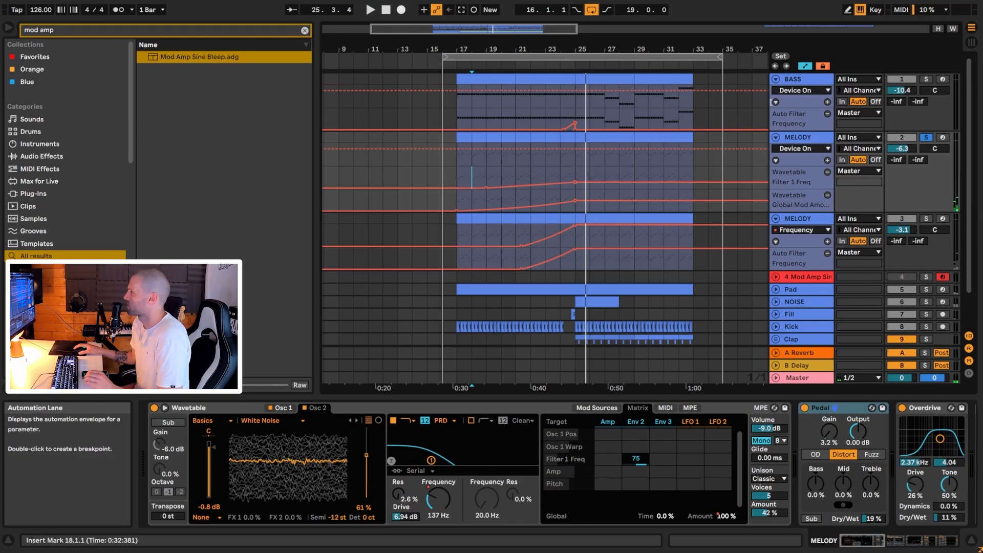
scroll(582, 158, down, 1)
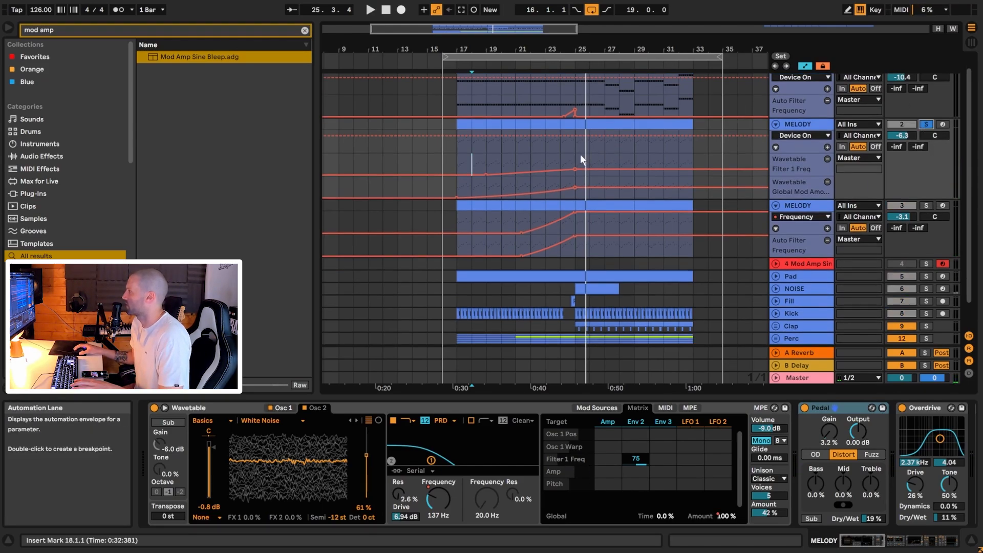
key(space)
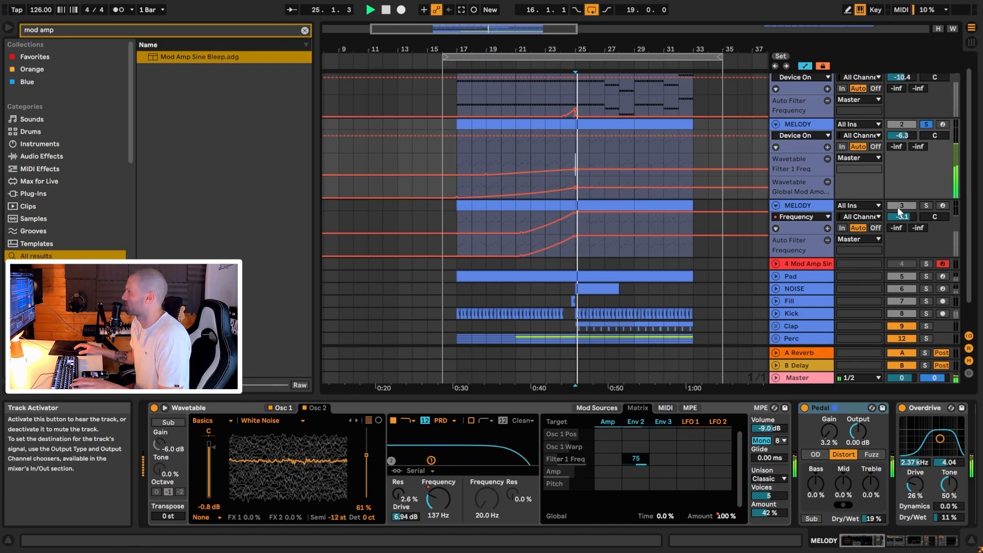
click(926, 206)
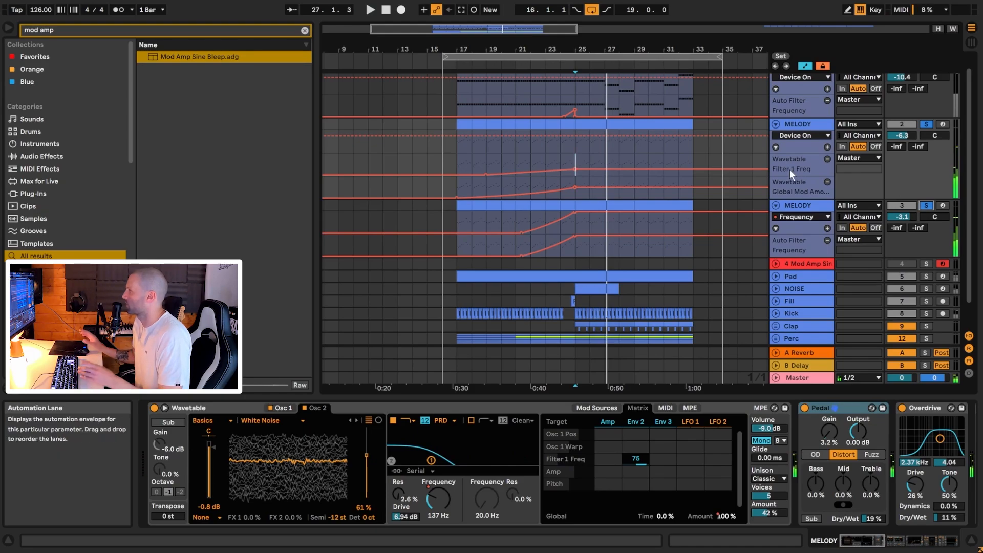
View the device chains of the two MELODY tracks and take both tracks out of solo
click(799, 122)
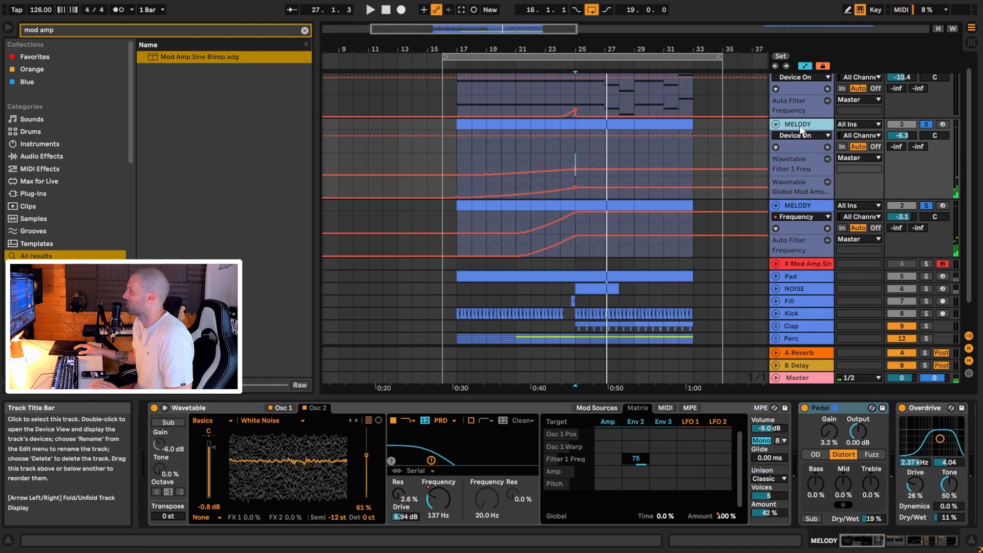
click(810, 205)
click(926, 206)
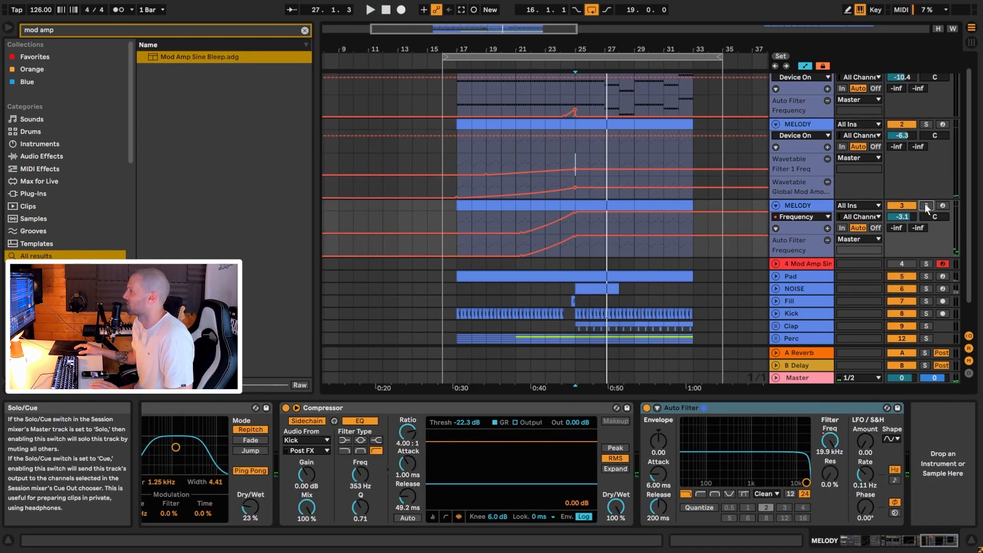
Play the full mix from bar 27 while muting and unmuting the second and first MELODY in turn
click(610, 150)
key(space)
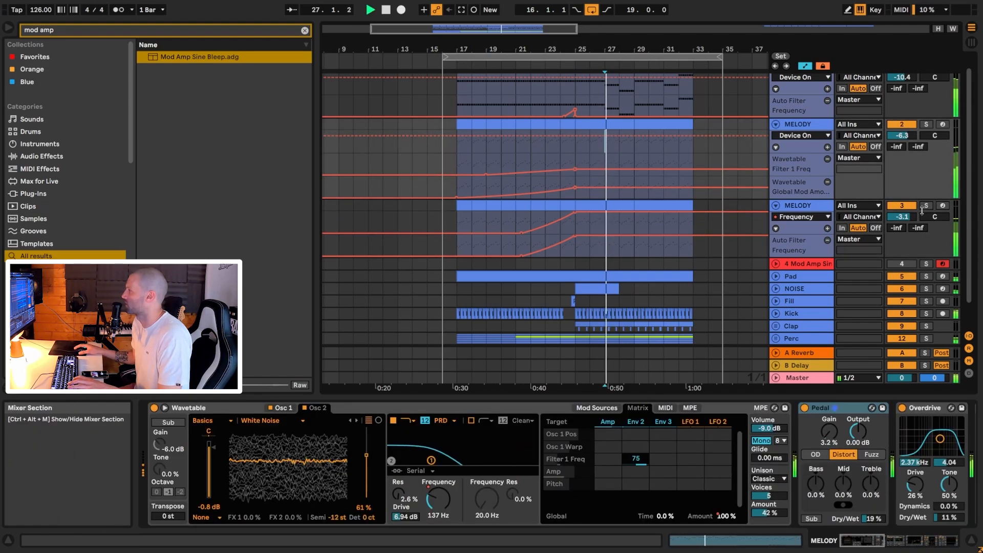
click(903, 206)
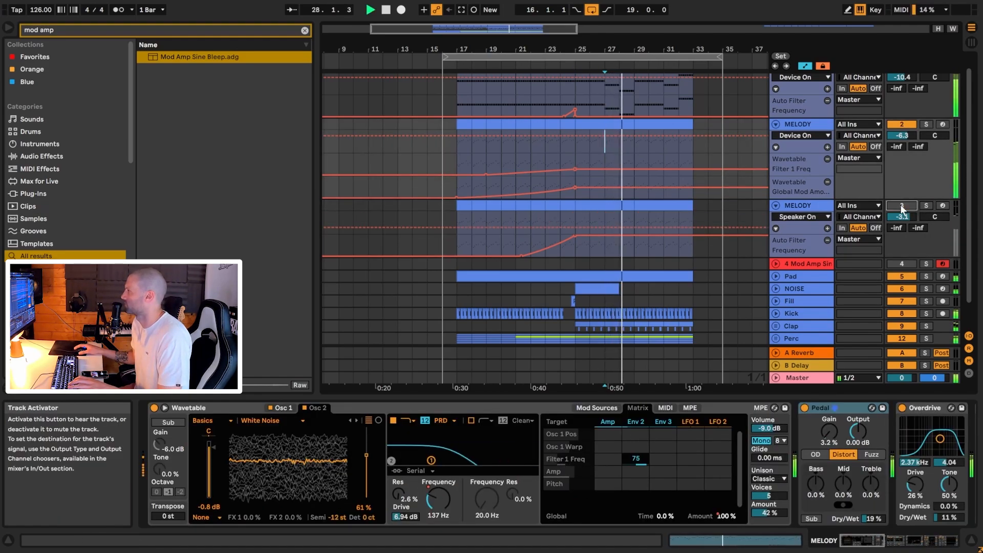
click(907, 123)
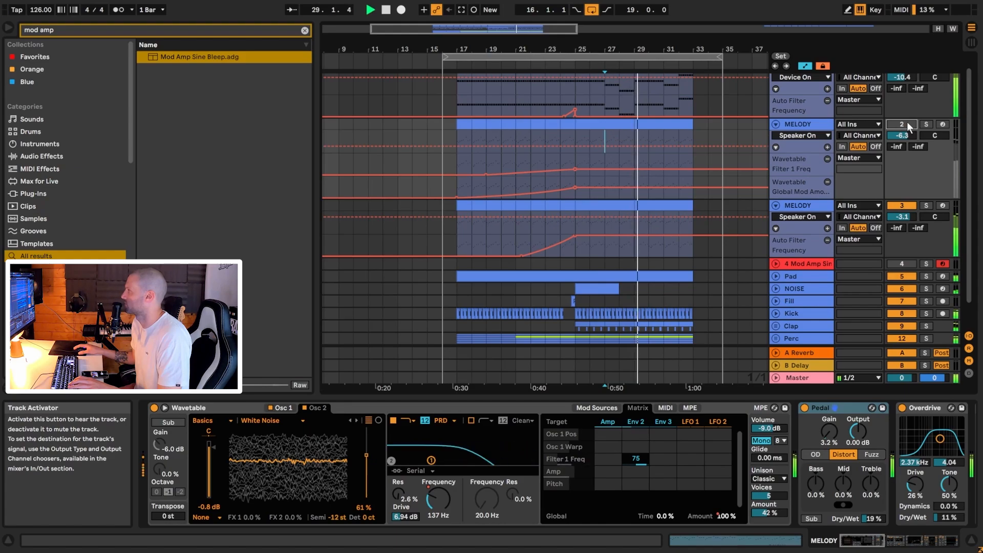
click(908, 123)
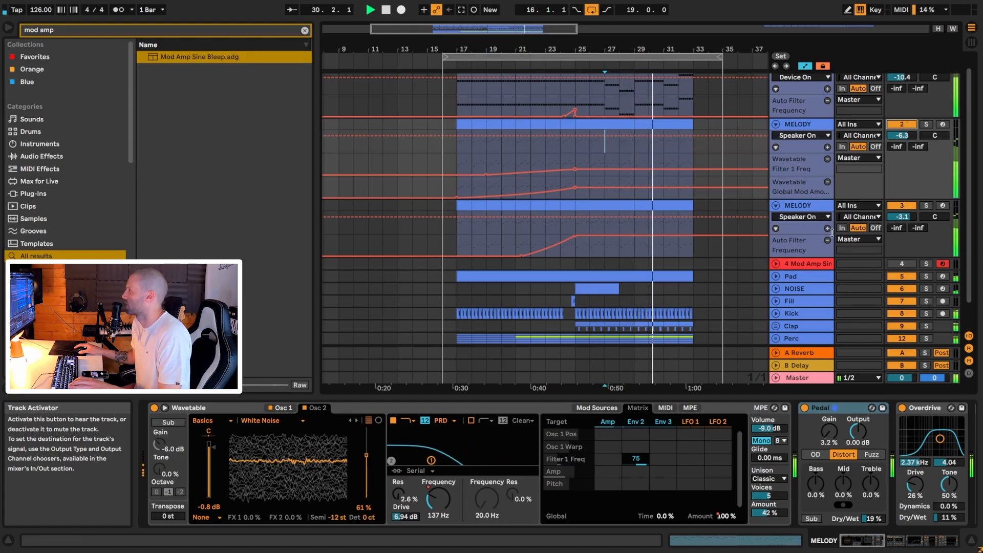
Unfold the Pad track to show its notes and Wavetable volume automation, and solo it
scroll(831, 243, down, 1)
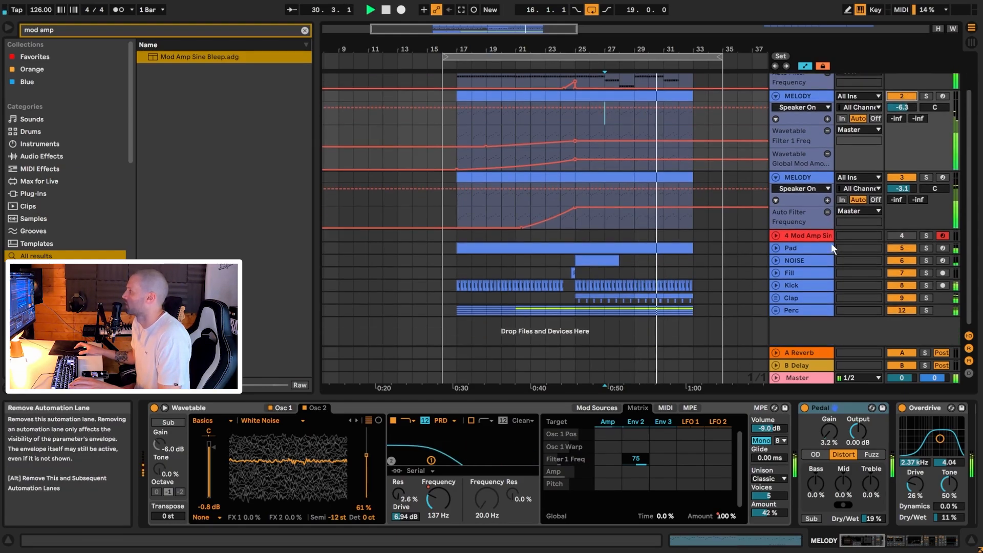
click(794, 248)
click(776, 248)
scroll(788, 248, down, 2)
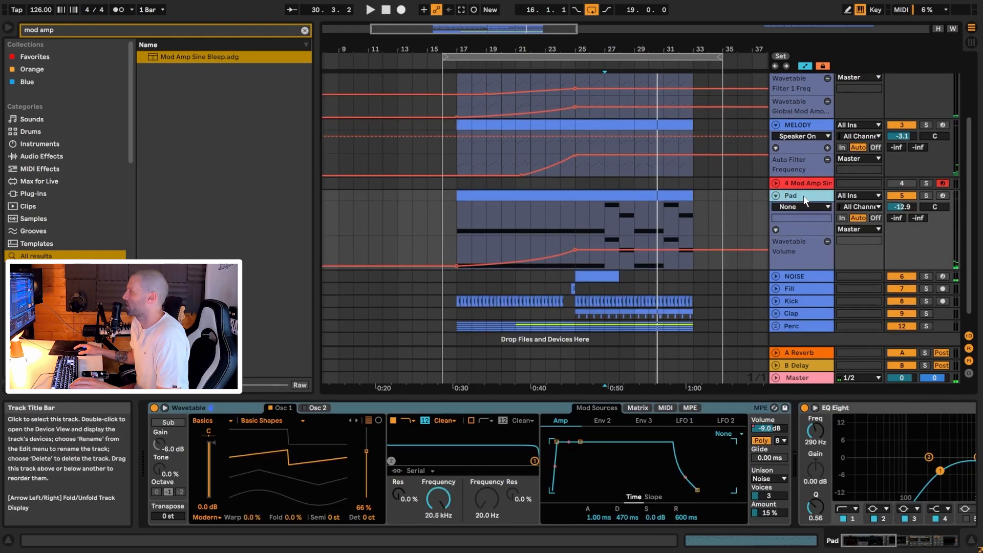
click(926, 197)
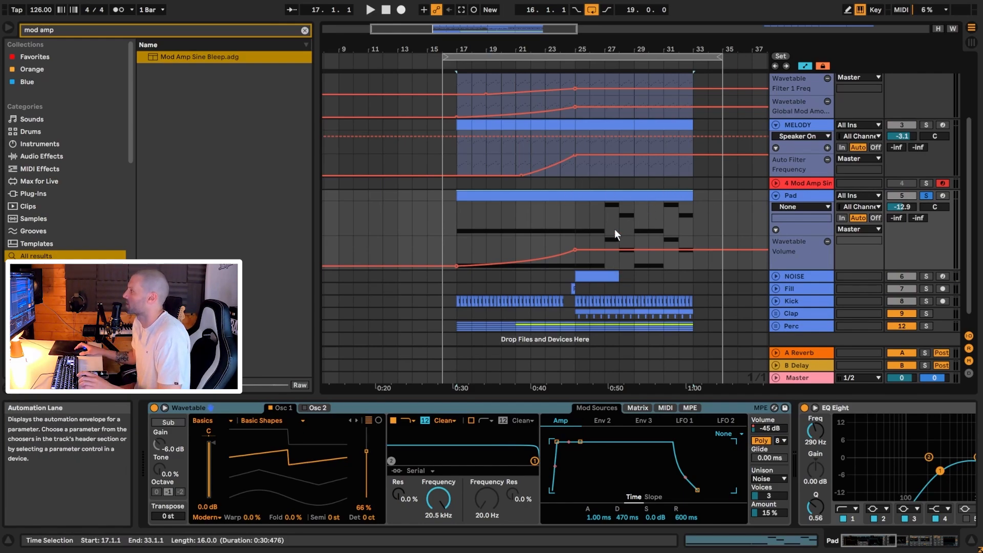
Compare the Pad's notes from bar 25 with the BASS and MELODY tracks and select the Pad clip
scroll(614, 229, up, 3)
scroll(666, 179, up, 1)
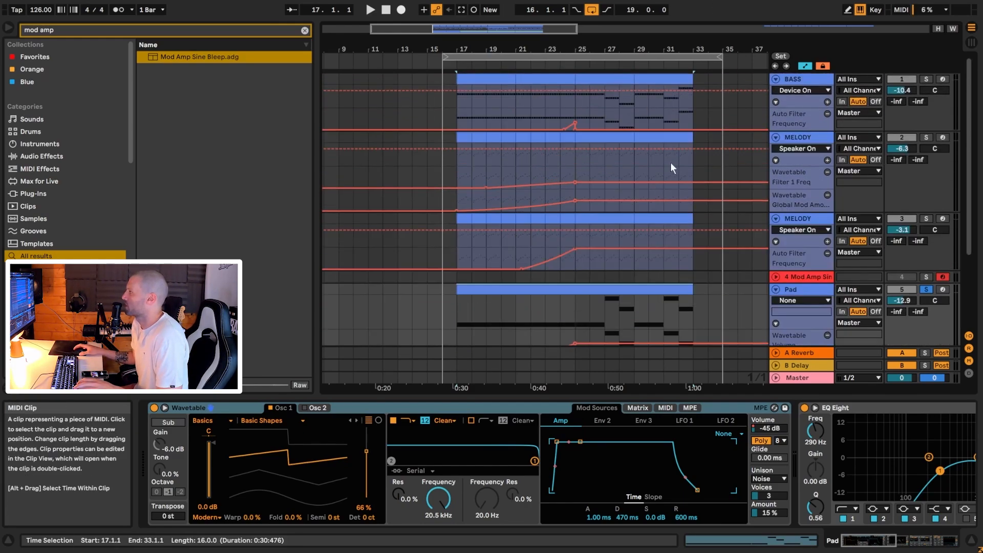
scroll(647, 234, down, 3)
click(582, 219)
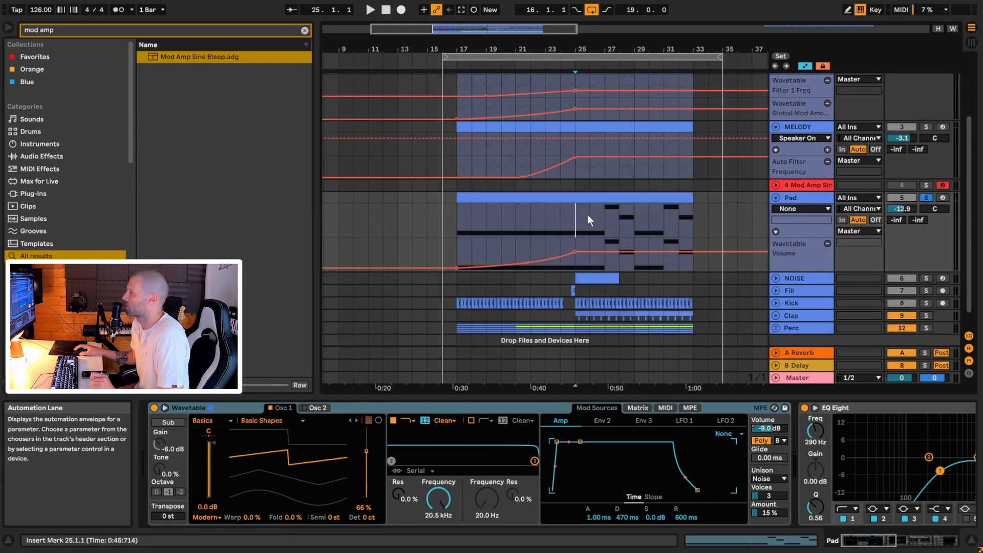
click(620, 200)
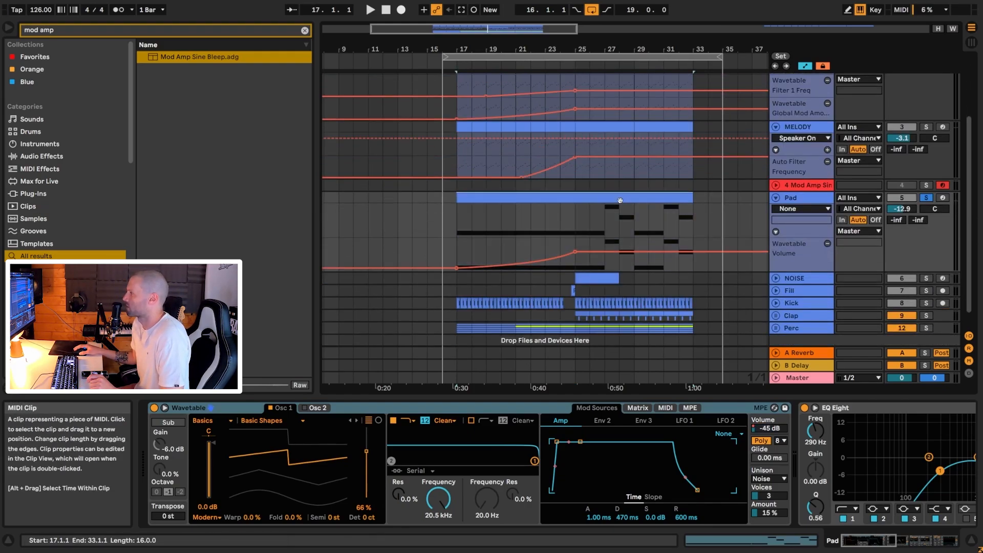
Open the BASS clips and the Pad clip together in the MIDI note editor and enlarge the editor
scroll(620, 201, up, 3)
click(619, 85)
click(657, 80)
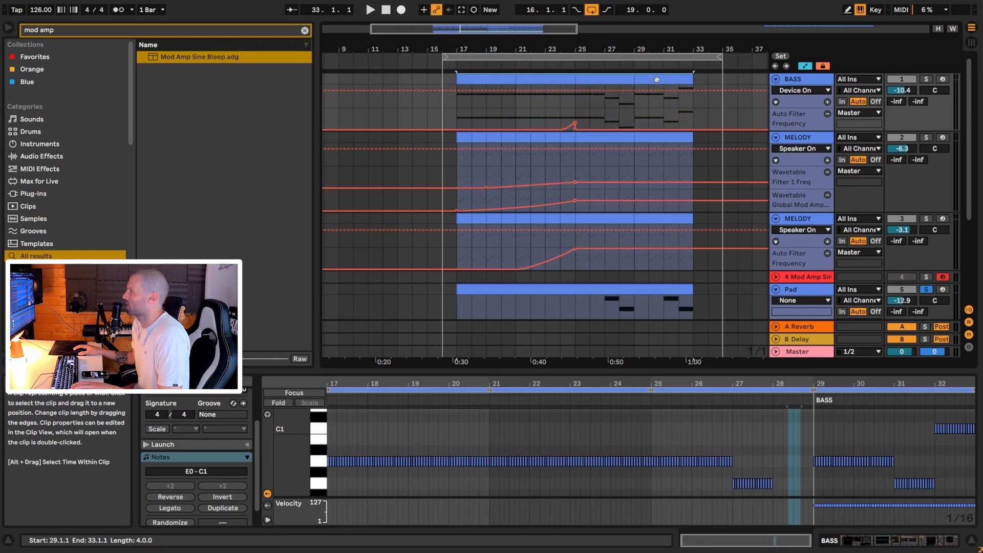
scroll(686, 185, down, 3)
click(523, 212)
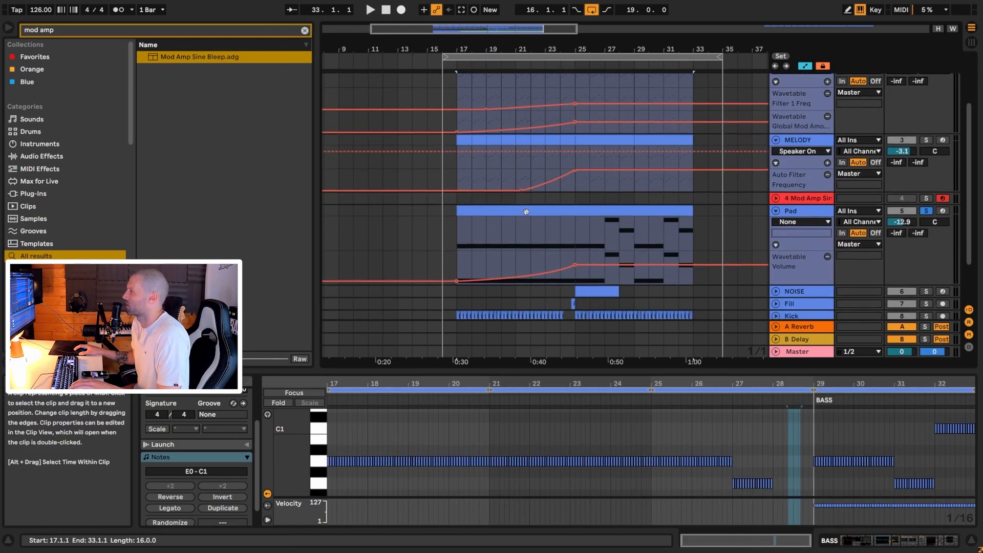
double_click(526, 212)
drag(483, 373, 501, 191)
drag(294, 359, 293, 383)
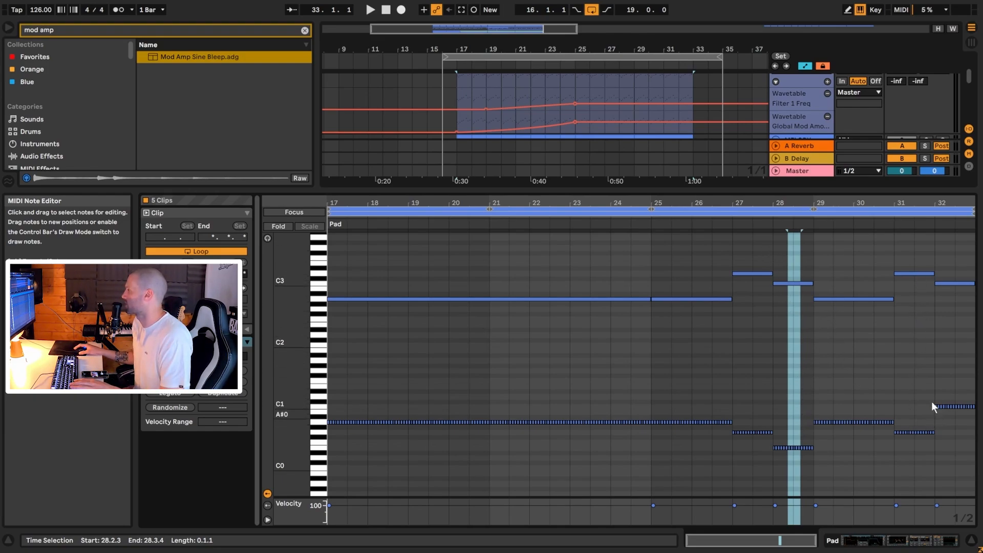
Select the Pad notes together with the bass notes below them at bars 27, 31, 32 and 28 to compare pitches
drag(742, 252, 754, 456)
drag(905, 262, 924, 436)
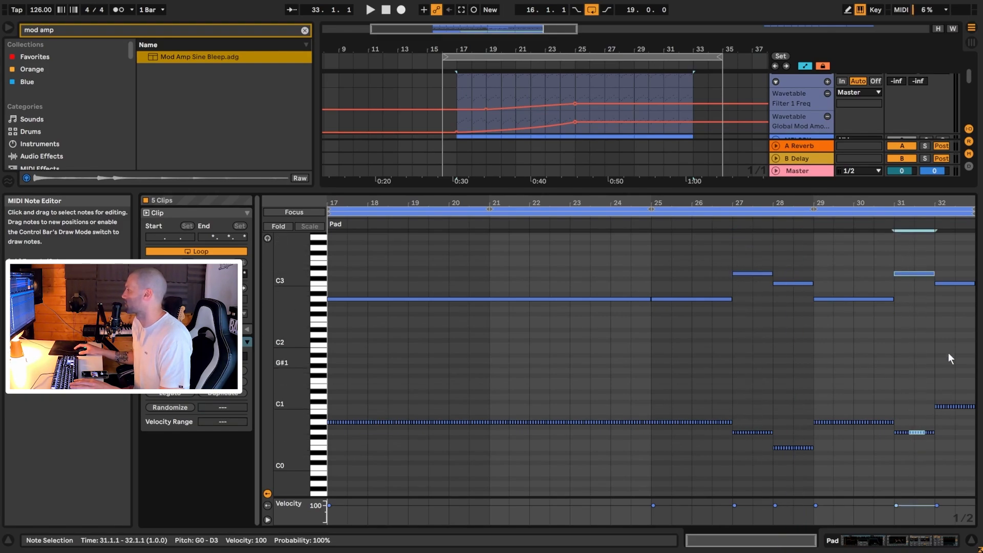
drag(958, 263, 953, 454)
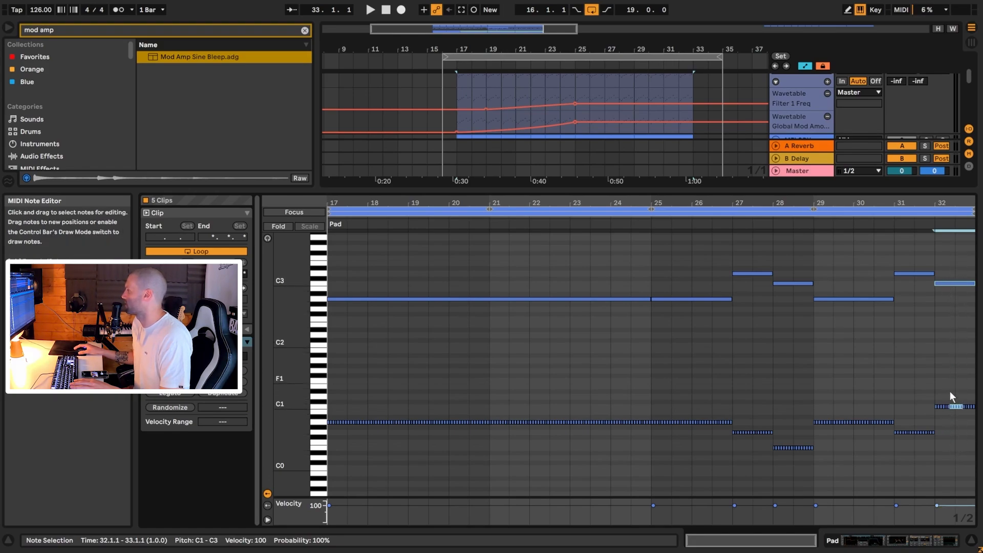
drag(788, 266, 797, 481)
Solo the BASS and play its note changes from bars 28, 32, 27 and 31
scroll(616, 120, up, 3)
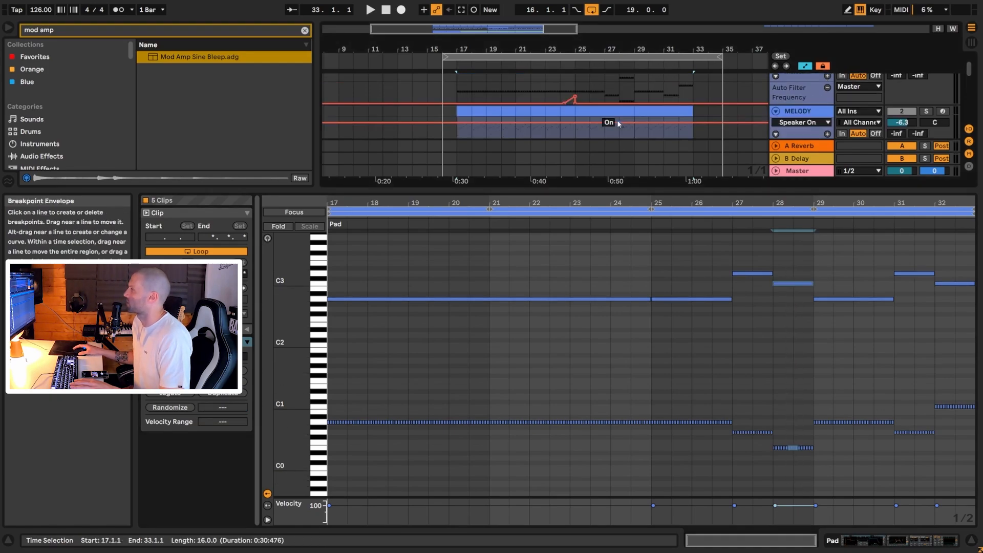
click(622, 103)
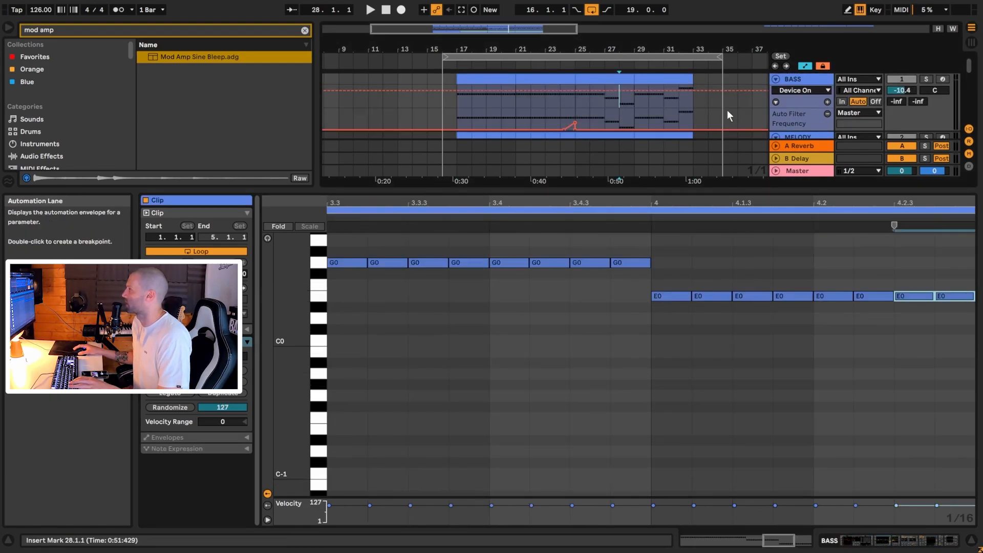
key(space)
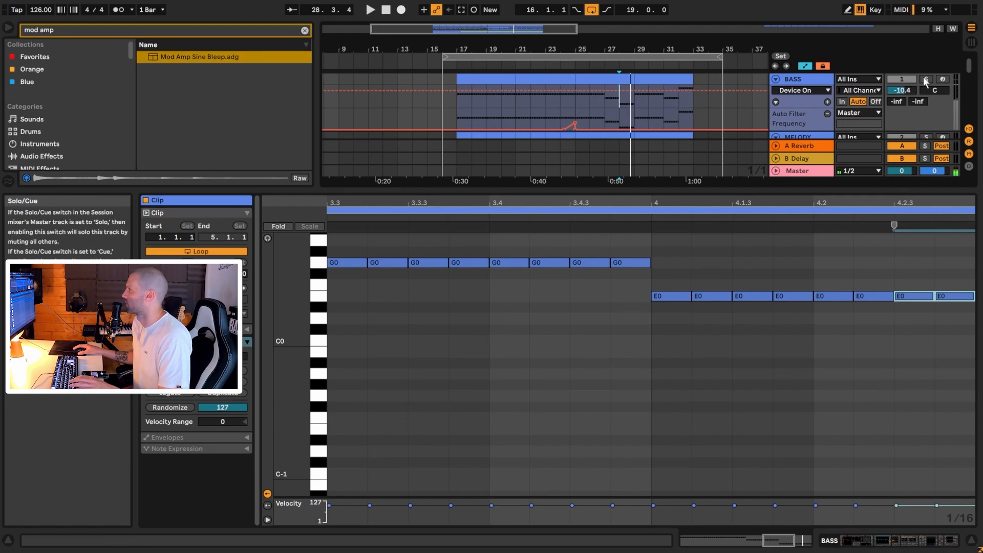
click(926, 79)
click(679, 103)
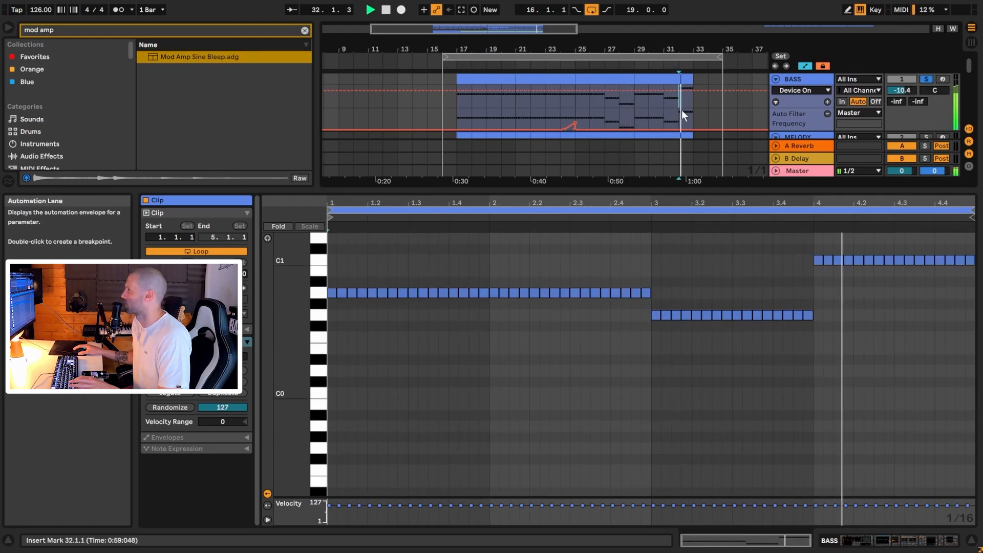
click(597, 101)
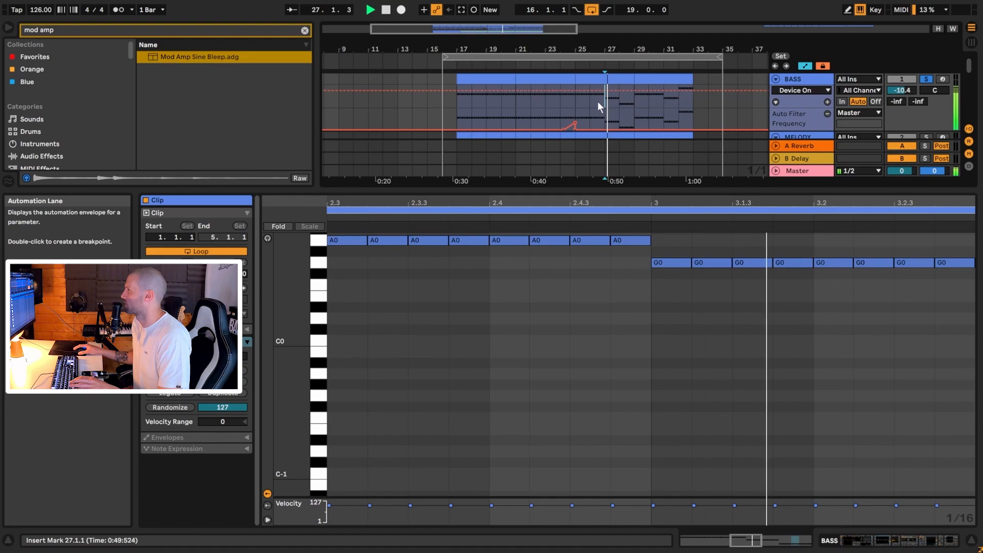
click(665, 105)
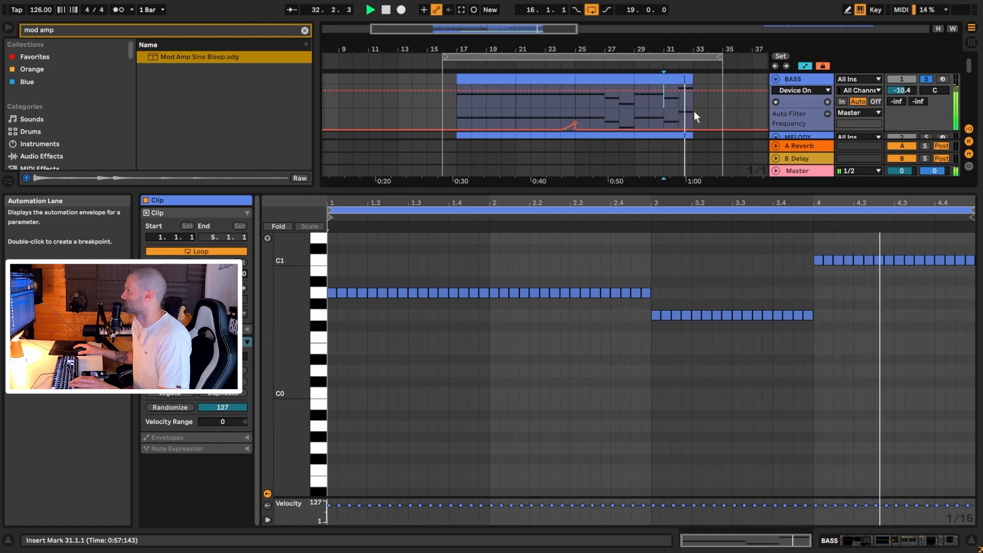
Solo the MELODY alongside the BASS and play both tracks together from bar 31
scroll(694, 112, down, 2)
scroll(693, 112, up, 3)
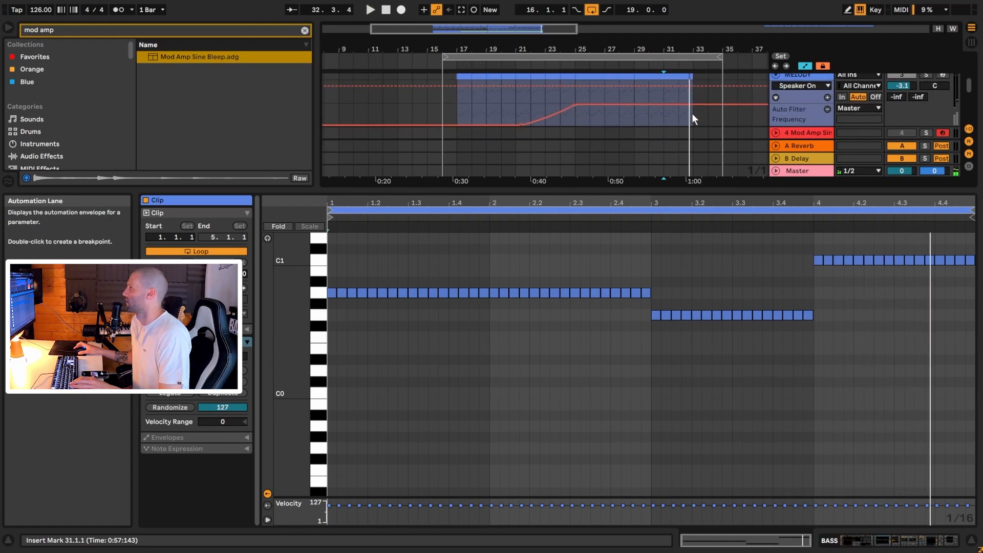
scroll(931, 95, up, 2)
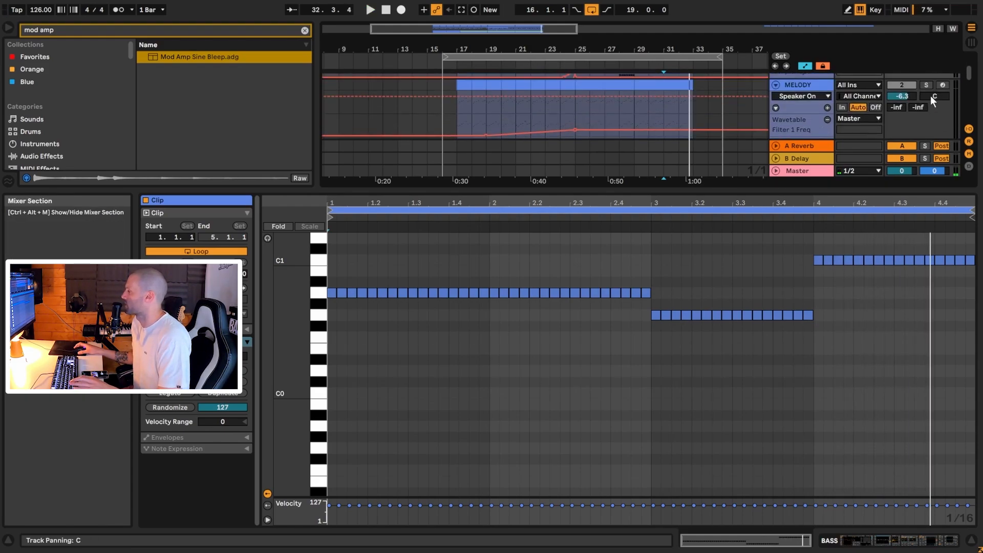
click(671, 128)
key(space)
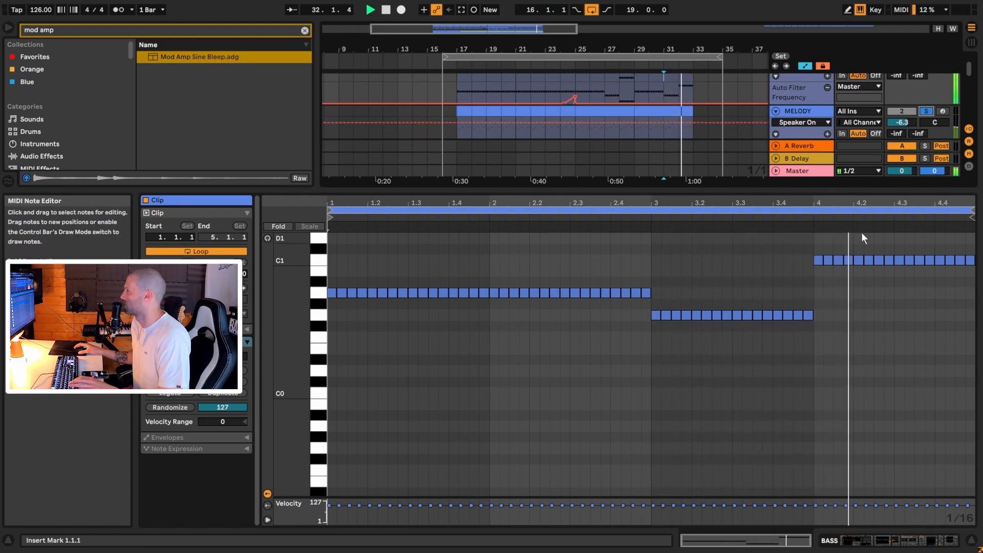
Open the soloed Pad's clip and select its notes at bars 9, 11, 12 and 13 in turn to check their pitches
scroll(755, 100, down, 4)
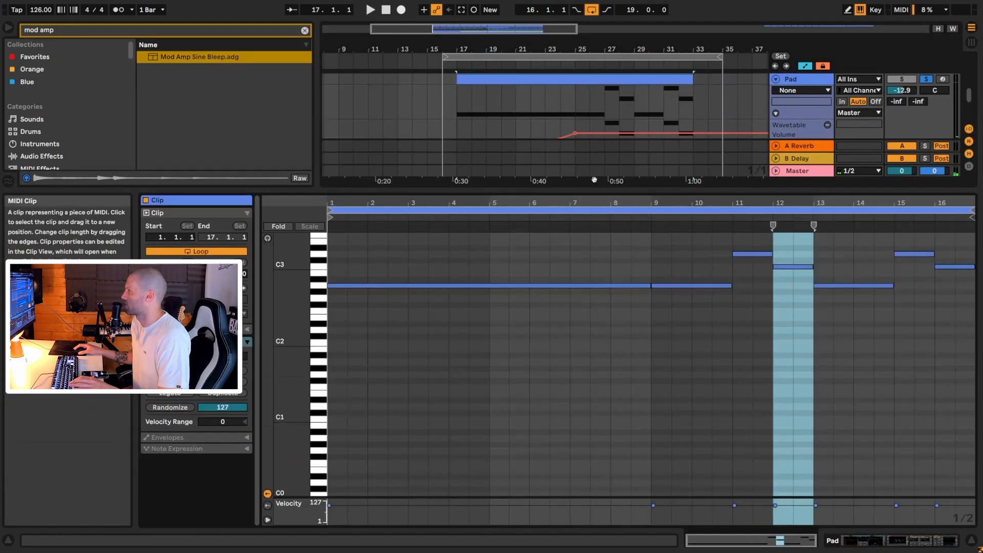
scroll(729, 374, up, 2)
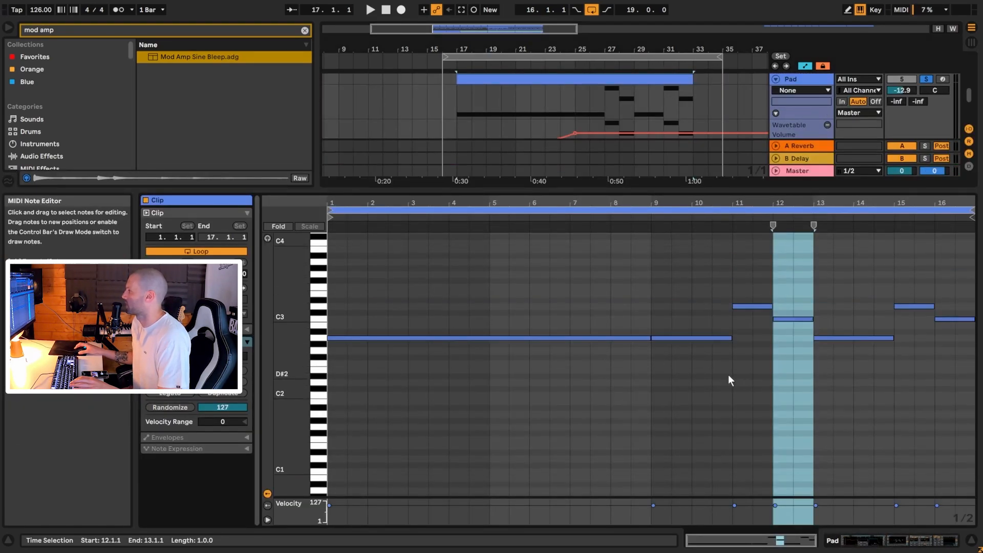
click(698, 337)
click(748, 307)
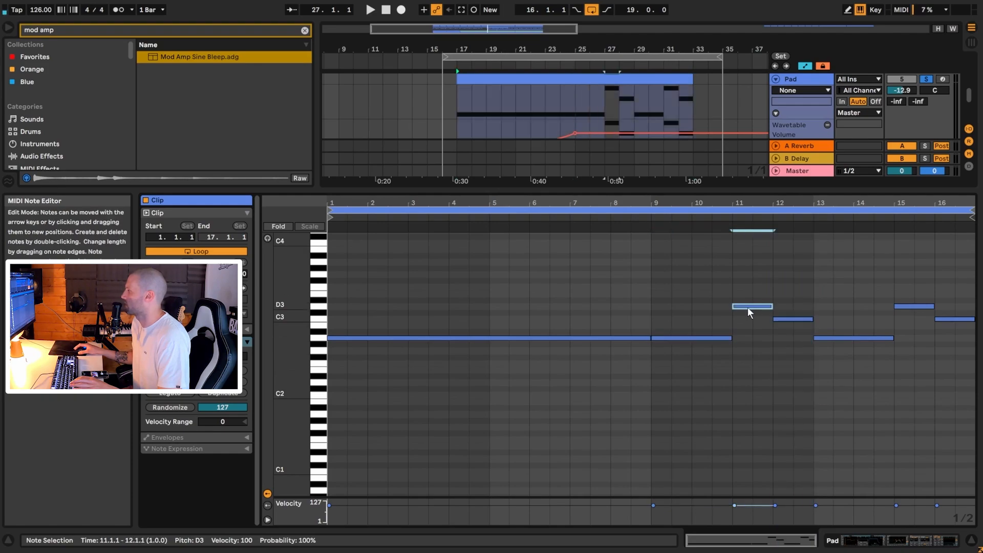
click(787, 319)
click(827, 337)
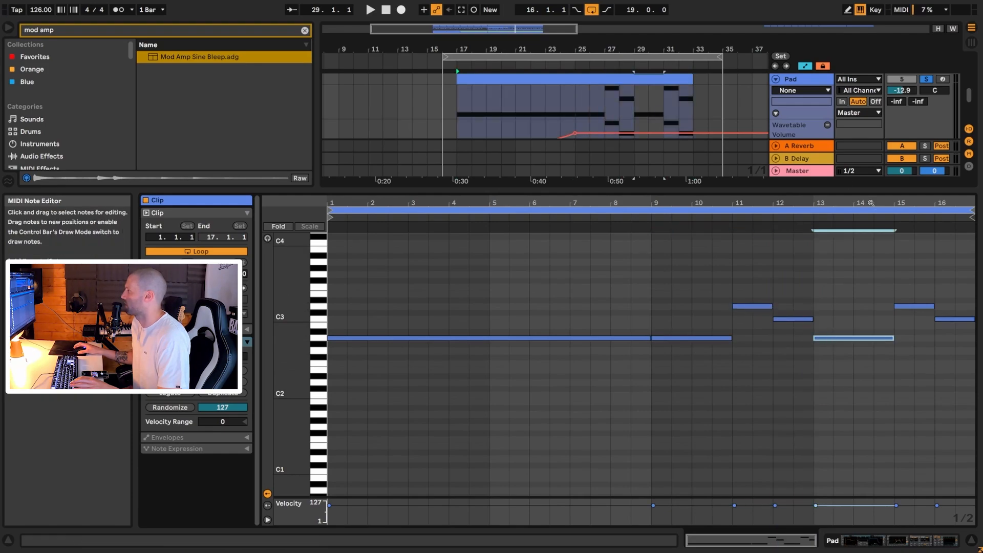
Solo only the Pad, show its device chain and turn off the EQ Eight and Reverb that follow its Wavetable
click(791, 78)
click(805, 181)
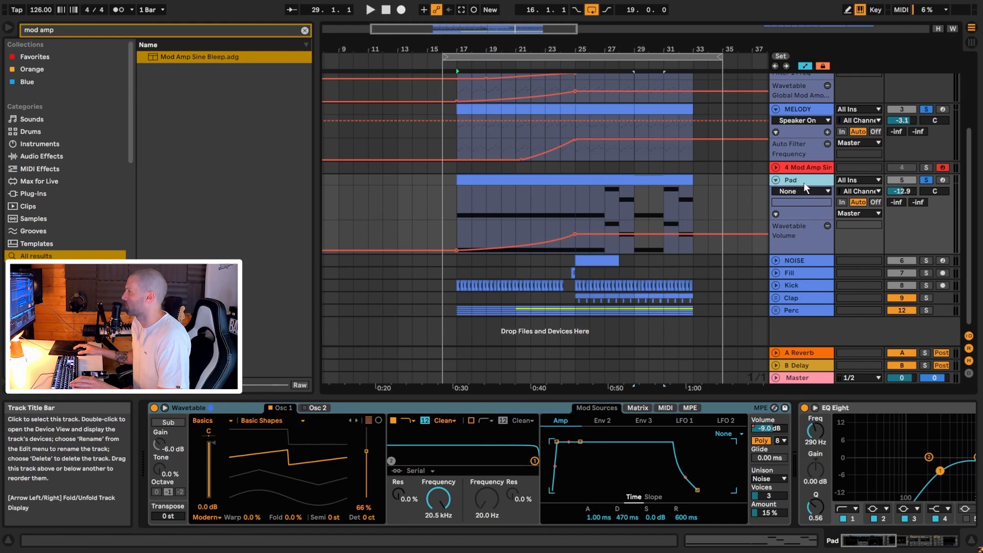
click(927, 181)
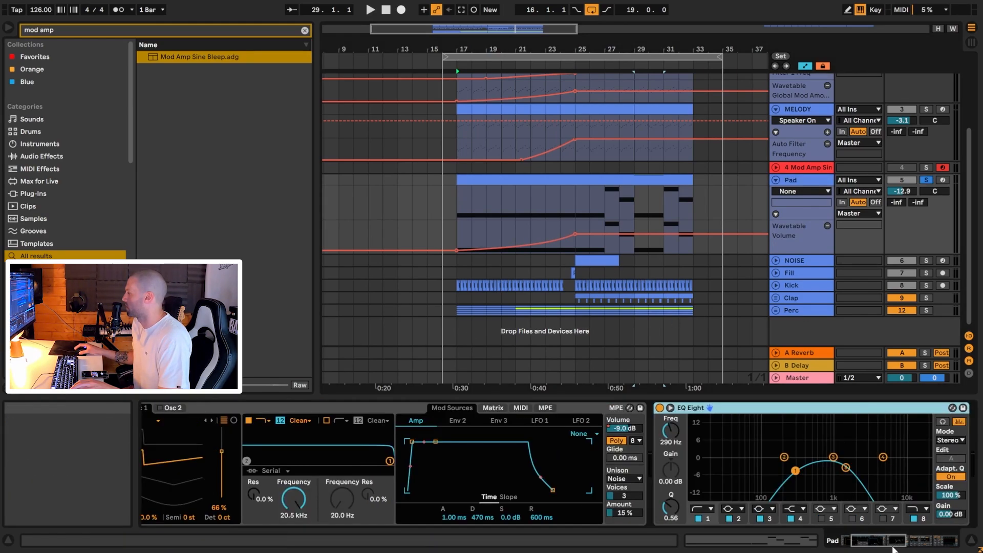
scroll(749, 411, right, 10)
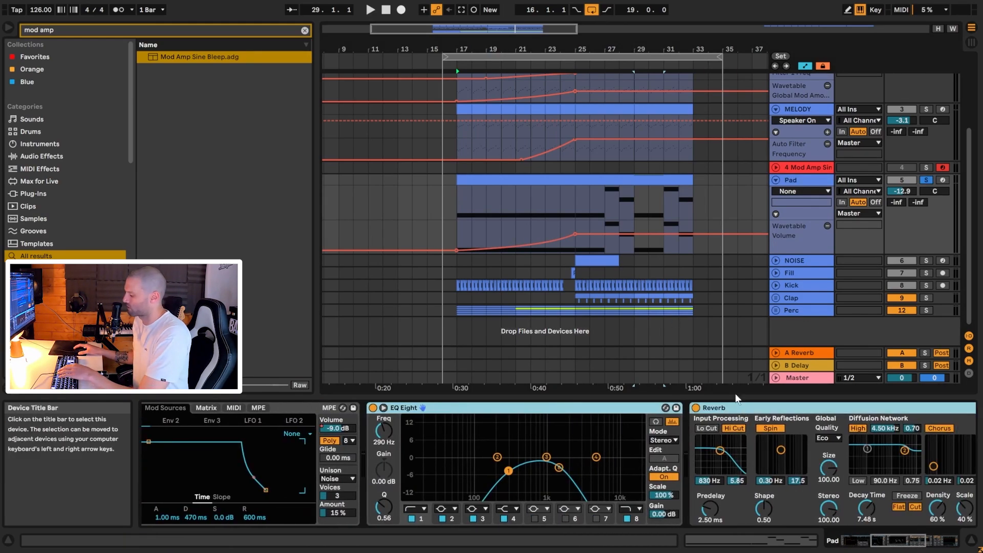
click(865, 539)
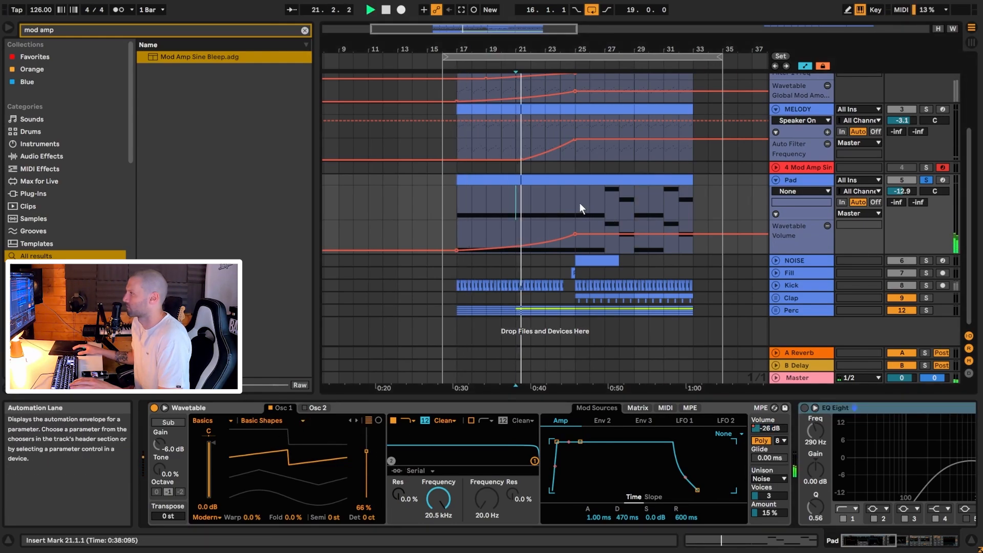
Play the Pad from bar 25, comparing its Wavetable with unison mode None and with unison mode Noise
click(580, 204)
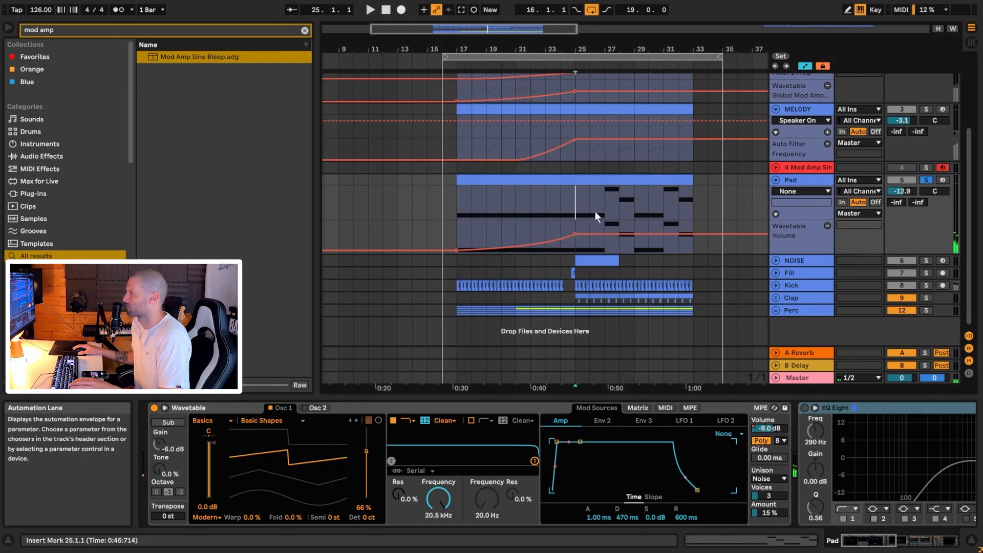
click(771, 480)
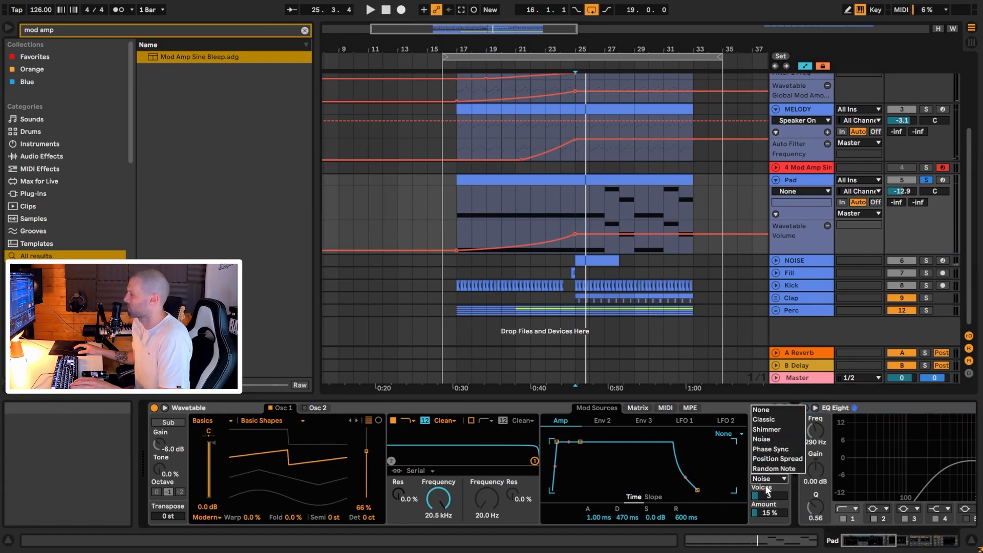
click(767, 410)
key(space)
click(776, 479)
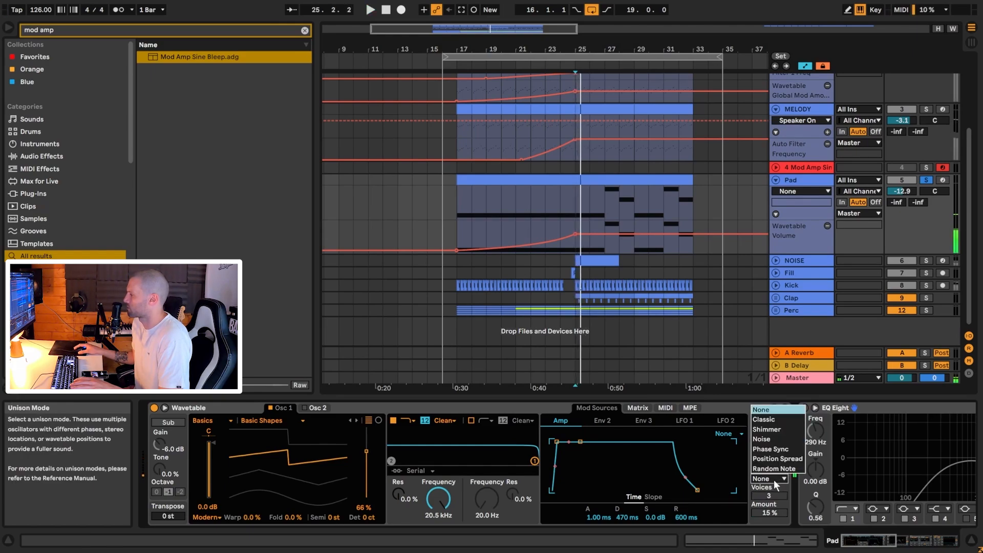
click(768, 441)
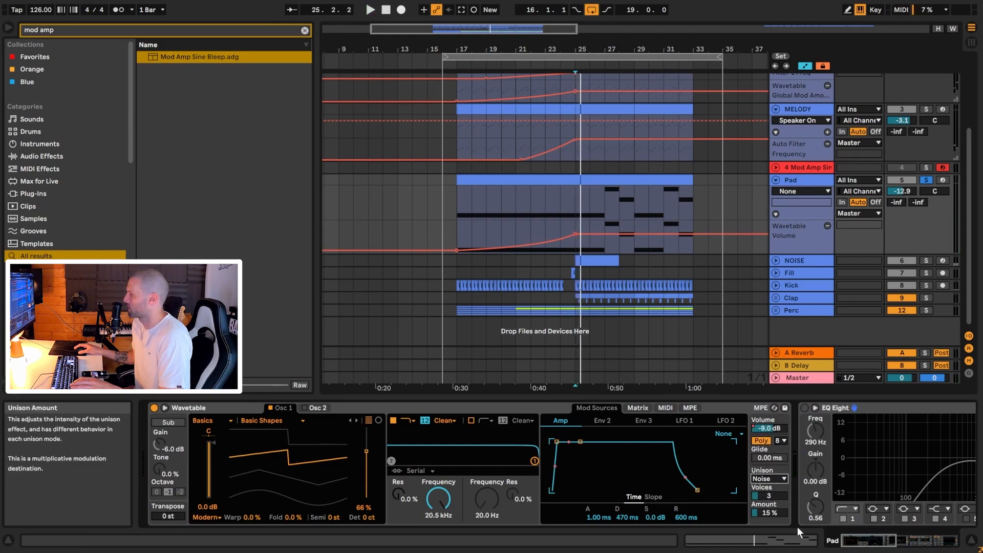
key(space)
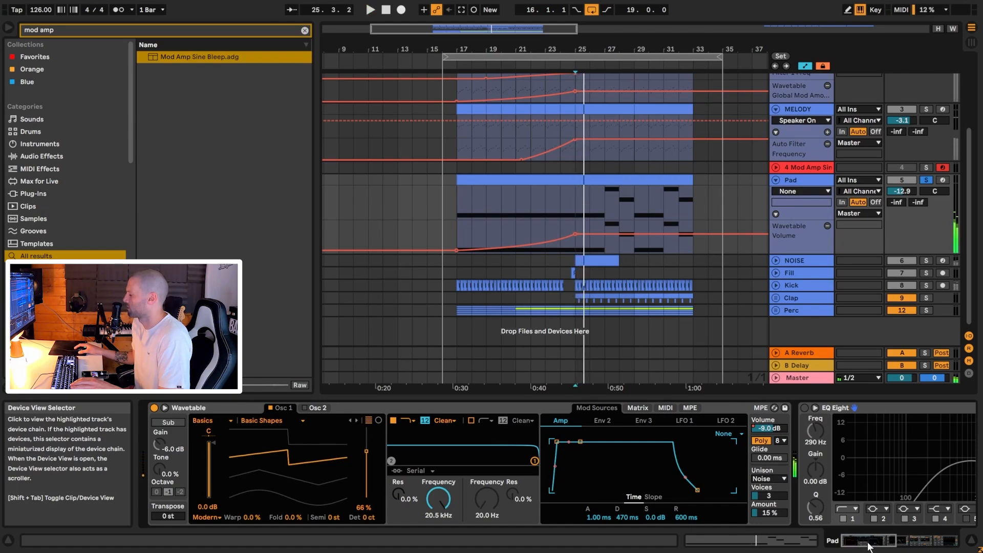
Turn the Pad's EQ Eight back on and play the part from bar 25 to hear the filtering
click(869, 547)
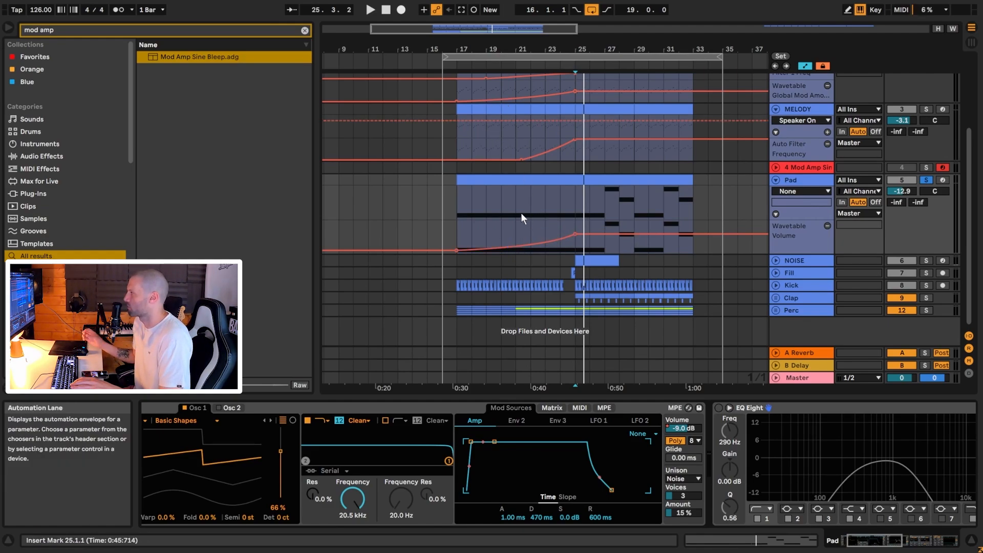
key(space)
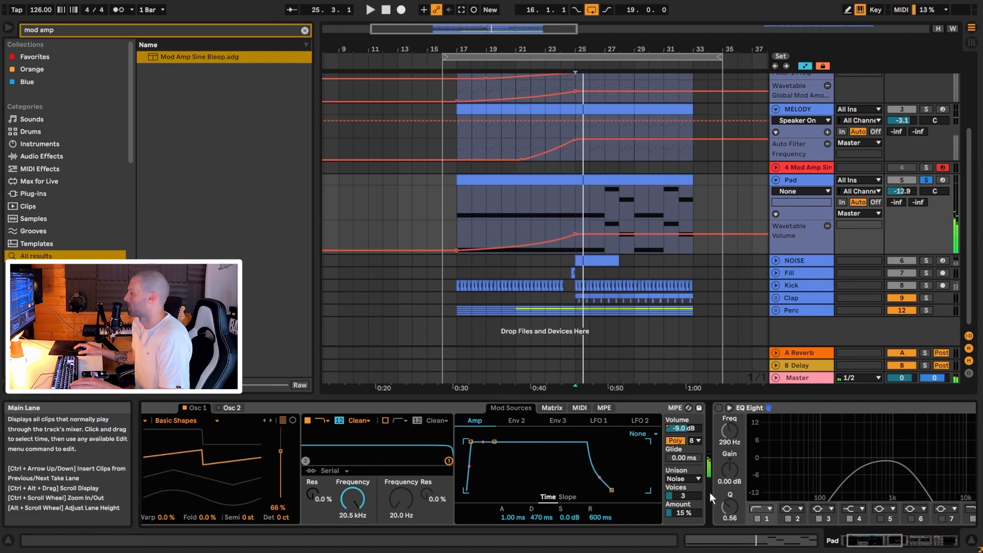
click(719, 408)
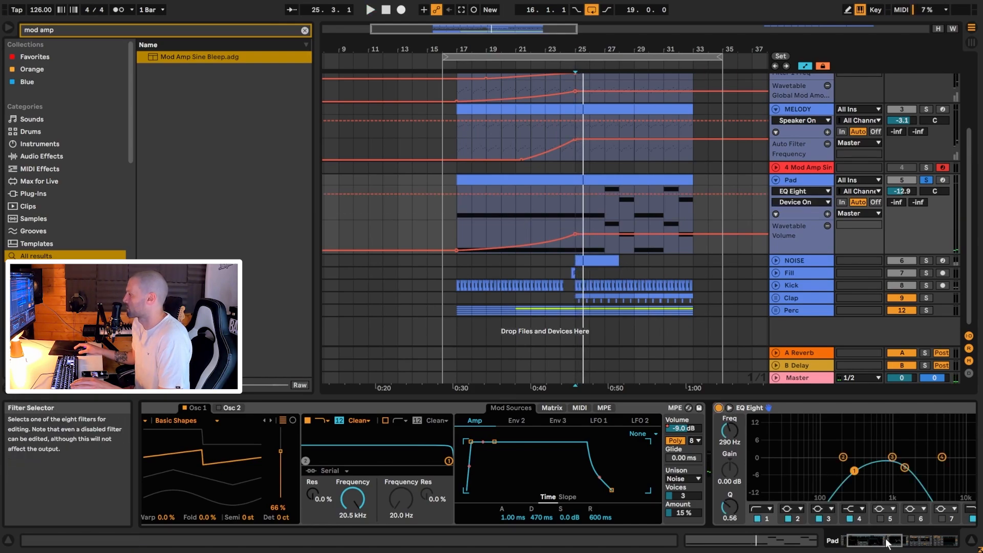
drag(882, 541, 894, 543)
key(space)
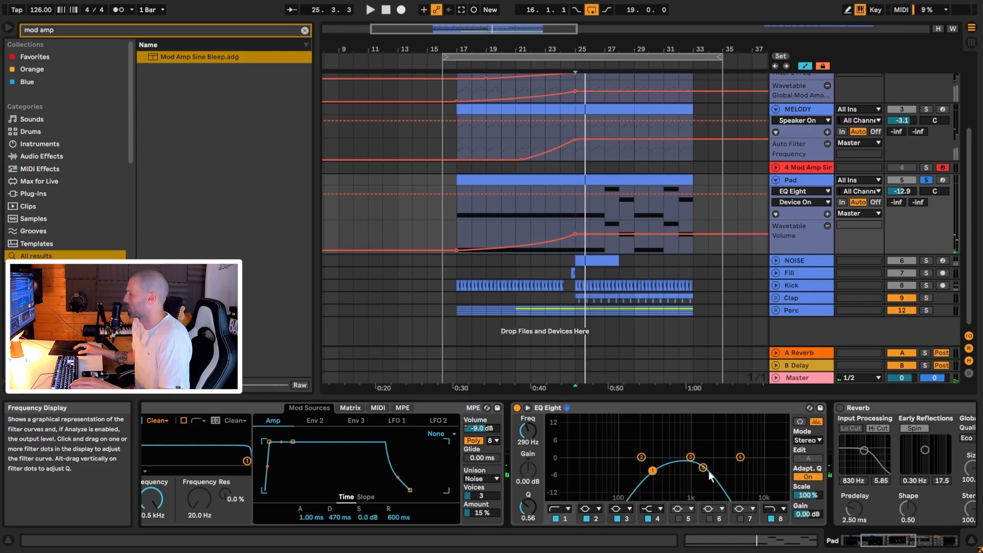
key(space)
Turn the Pad's Reverb back on and play the part from bar 25 with it
drag(888, 541, 904, 542)
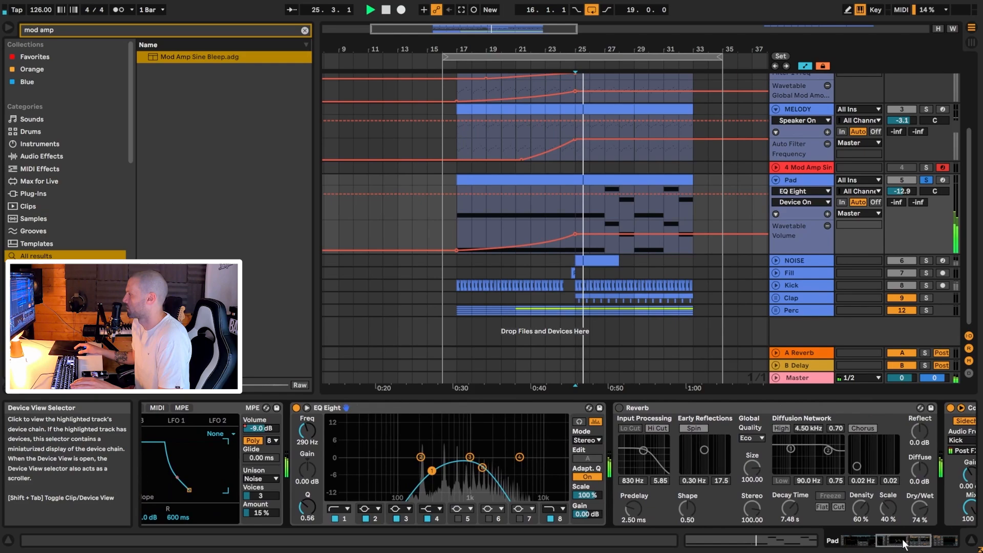
click(619, 408)
drag(905, 536, 915, 543)
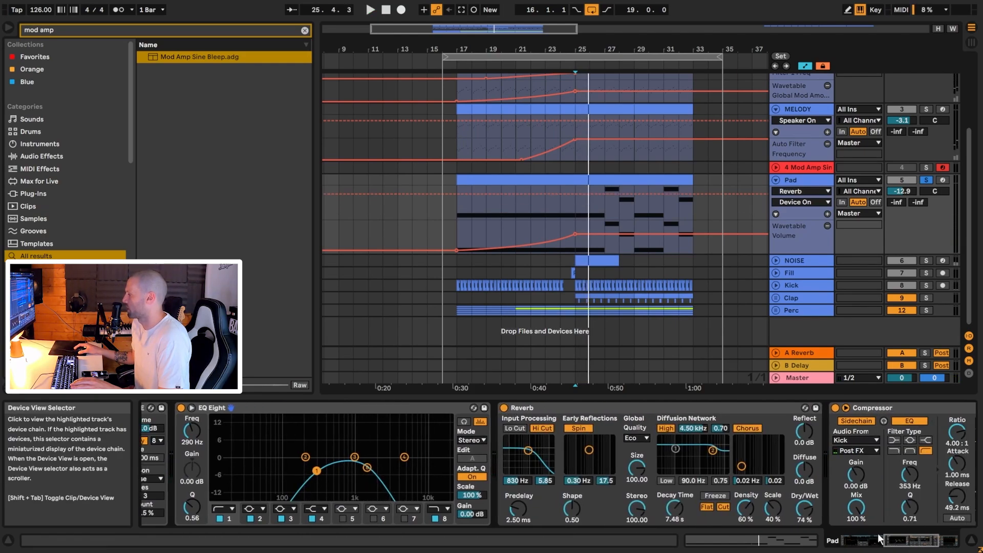
key(space)
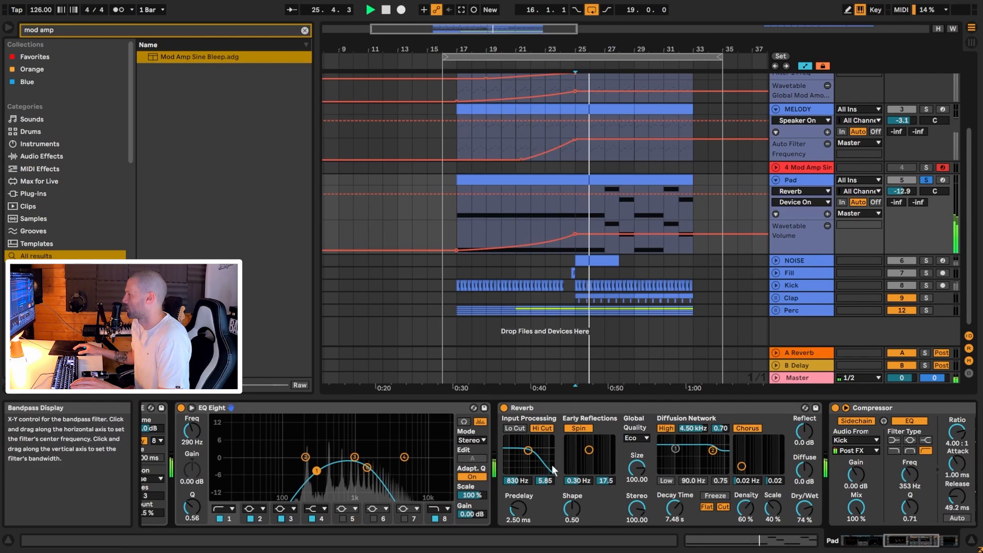
key(space)
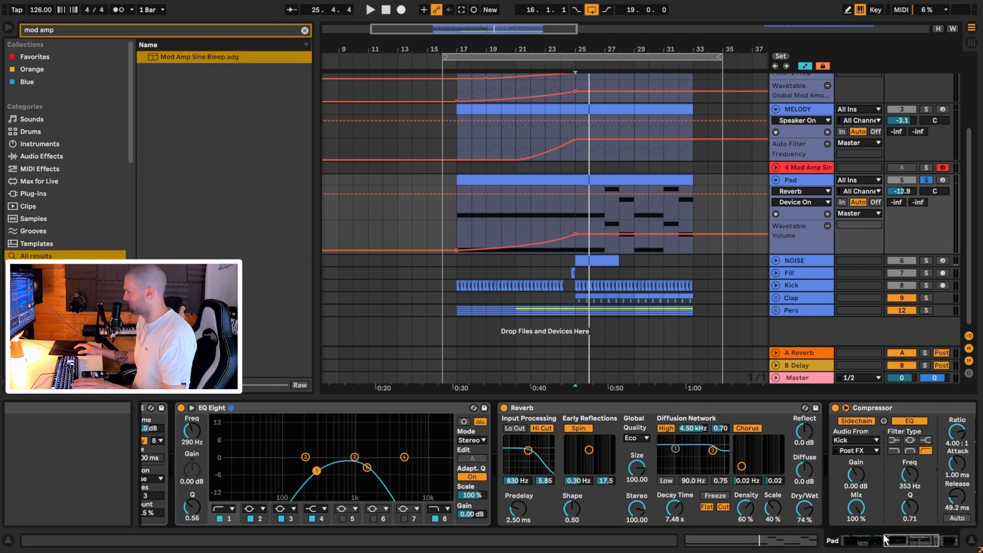
Play the Pad while examining the gain reduction of its Compressor, which is sidechained to the Kick
key(space)
click(904, 539)
drag(904, 541, 920, 539)
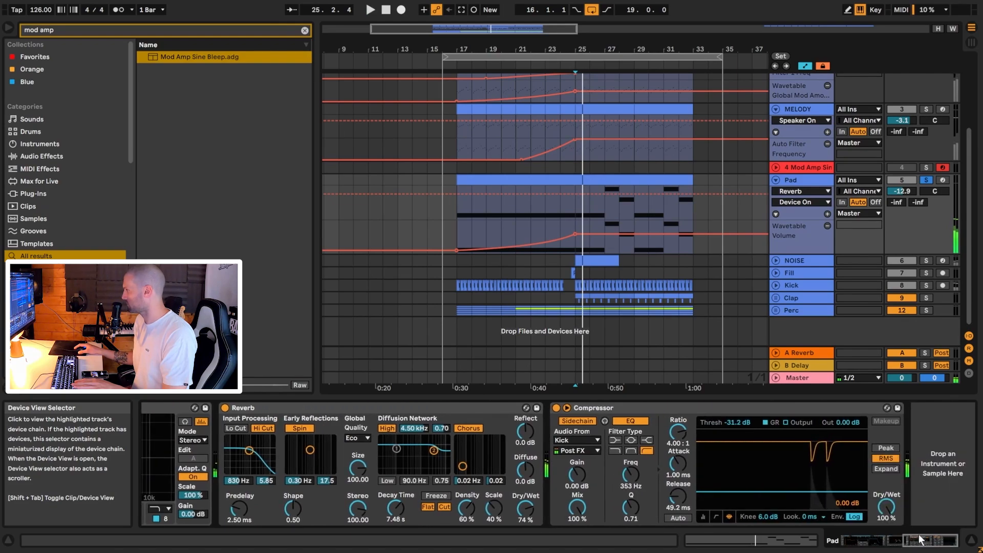
key(space)
click(622, 407)
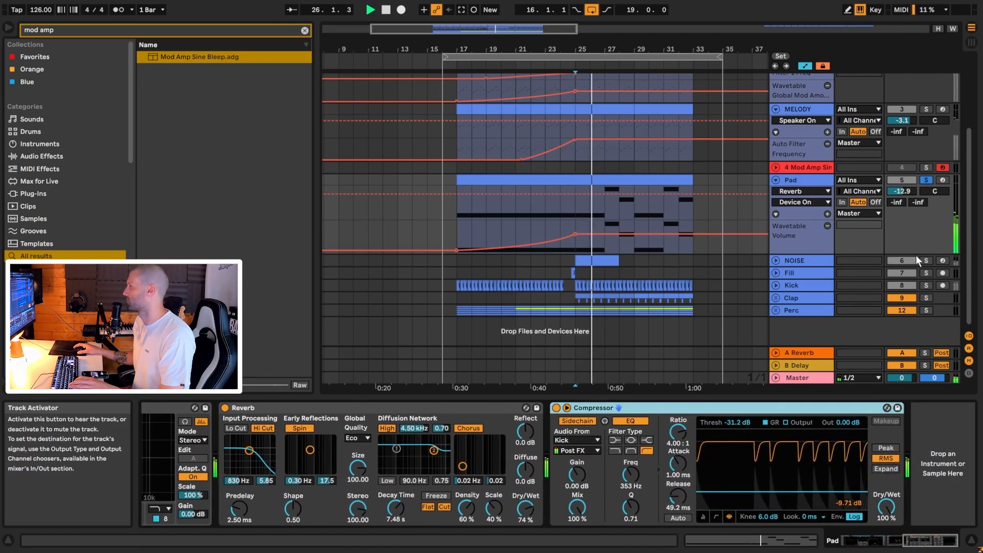
click(738, 330)
key(space)
Unfold the NOISE track, show its devices and play it soloed from bar 25
click(776, 260)
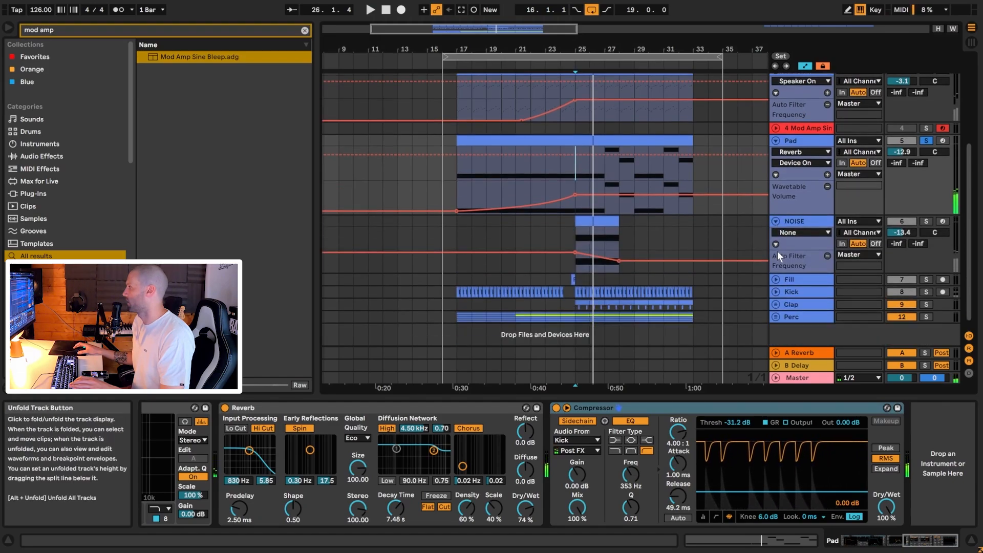
click(796, 220)
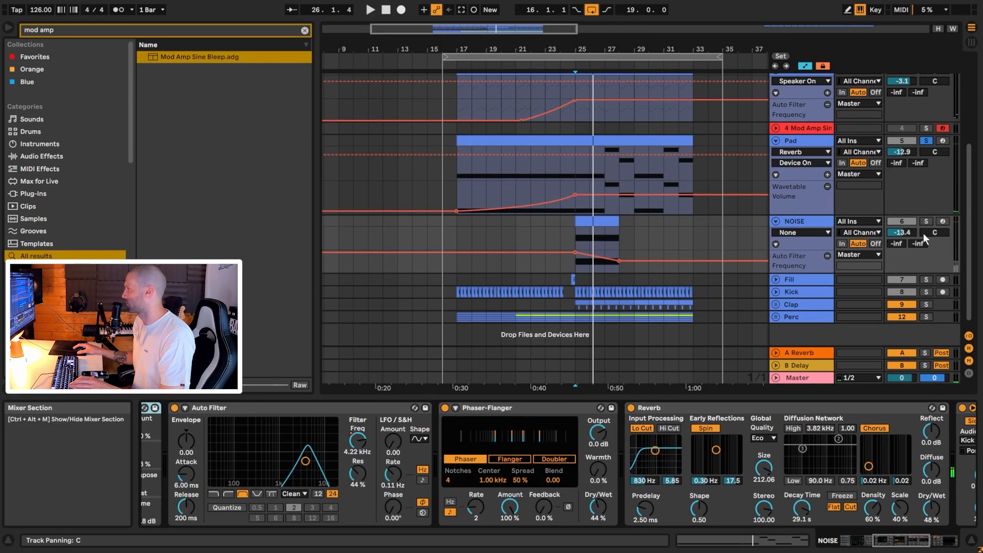
click(926, 221)
key(space)
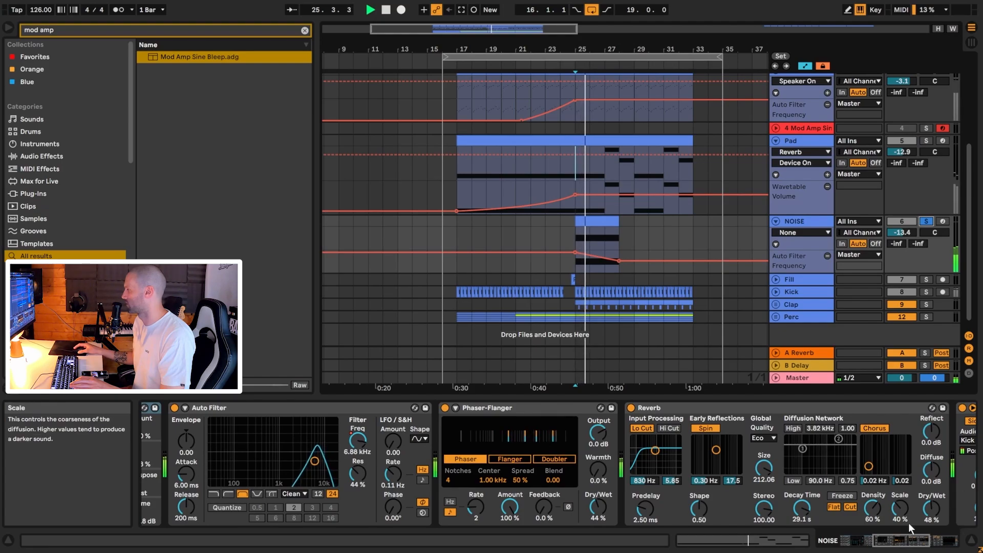
Turn off the Auto Filter, Phaser-Flanger, Reverb and Compressor together on the NOISE track
click(894, 547)
drag(894, 547, 932, 539)
click(564, 409)
key(space)
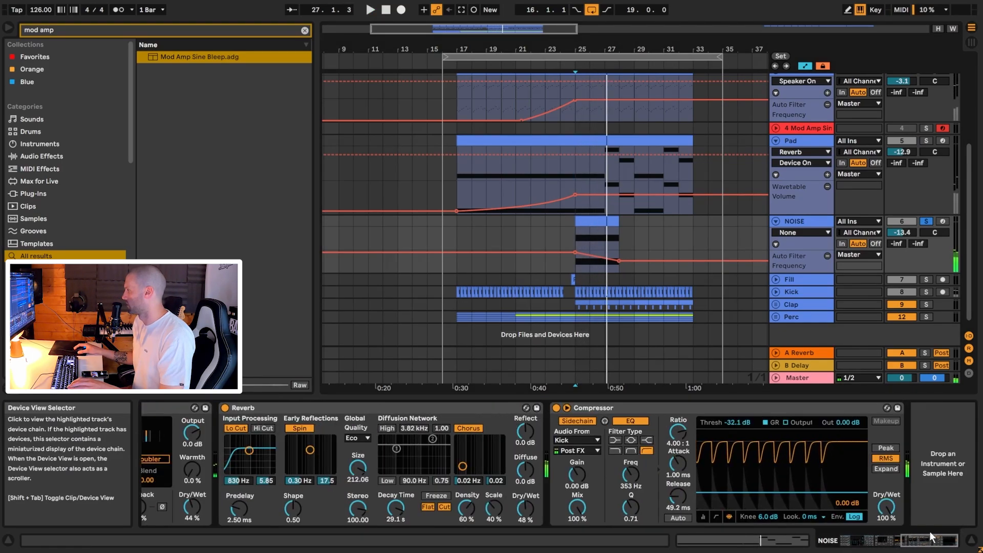
shift+click(690, 411)
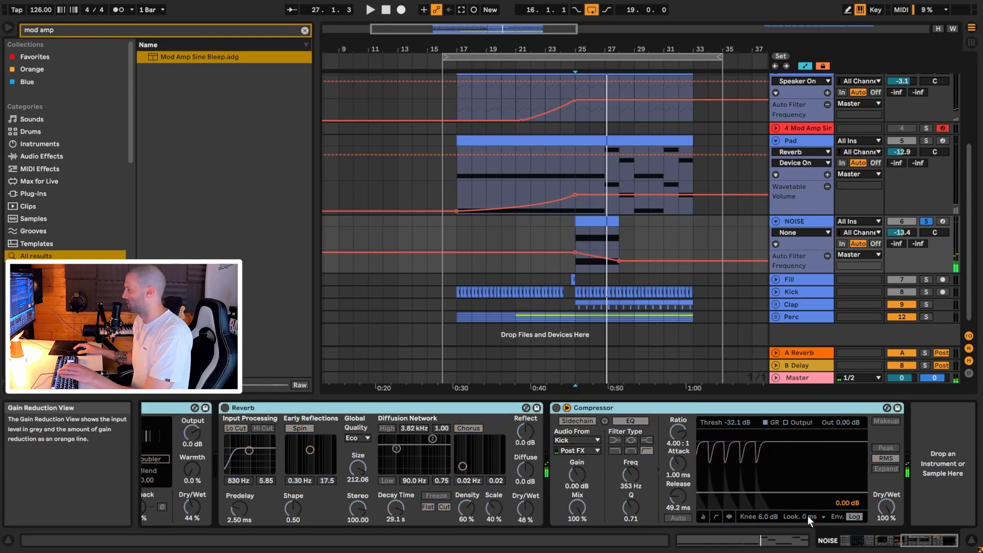
Show the NOISE track's Operator and choose Noise White as the wave of its oscillator A
click(873, 547)
drag(874, 548, 856, 547)
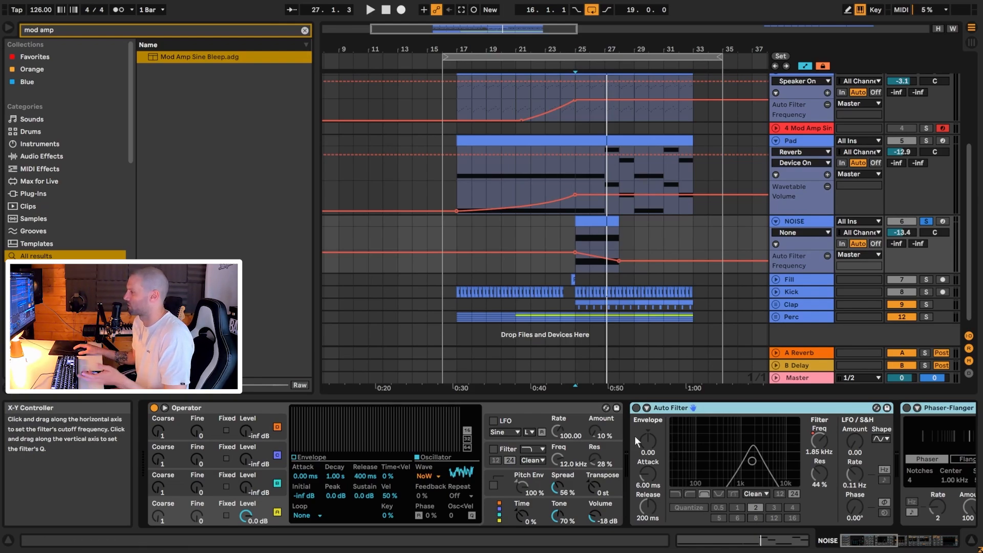
click(227, 410)
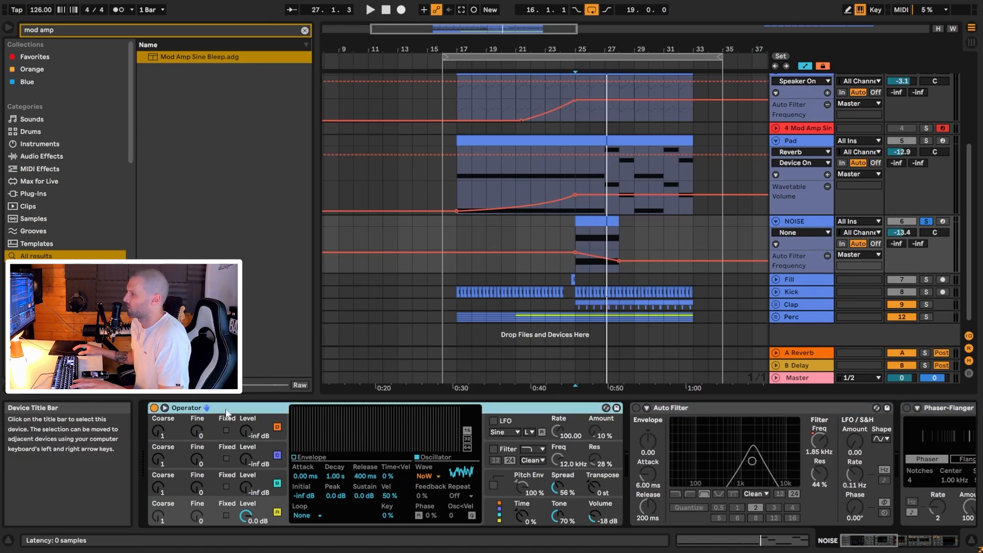
click(433, 476)
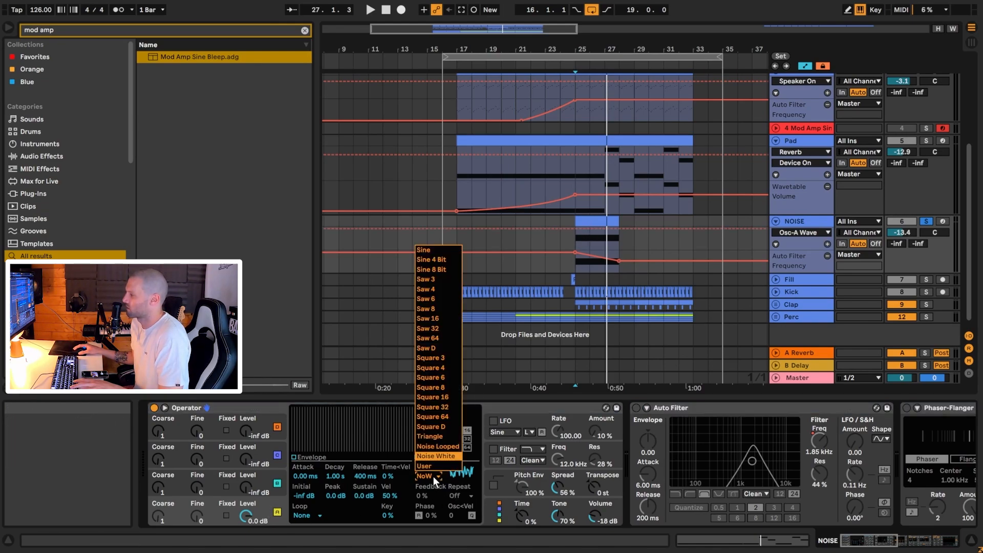
click(433, 476)
click(417, 476)
click(433, 455)
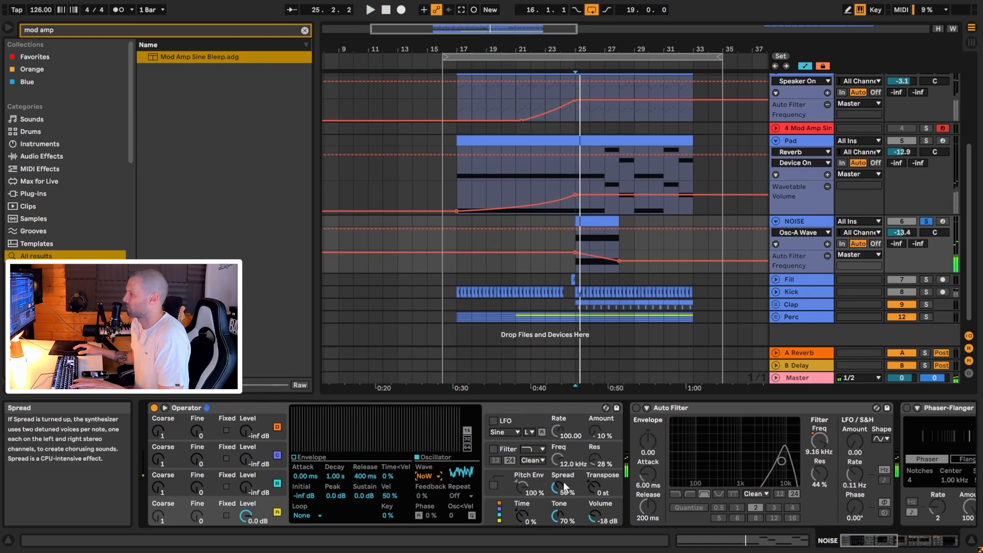
Lower the NOISE track's Operator Spread to 0% for comparison and bring it back up to 51%
drag(557, 486, 557, 489)
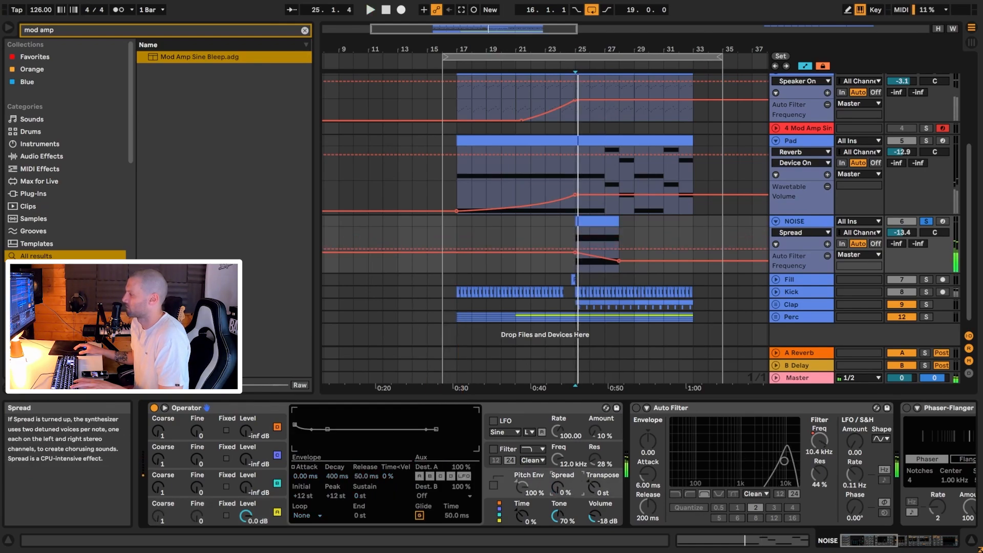
drag(558, 490, 557, 489)
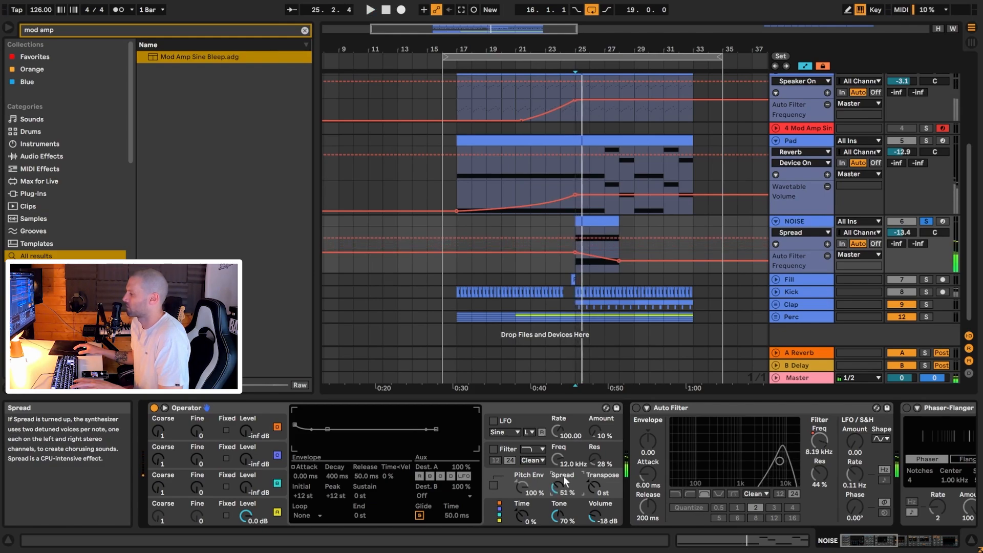
Turn on the NOISE track's Auto Filter as a band-pass with 24 dB slope and play its Frequency automation from bar 25
click(638, 407)
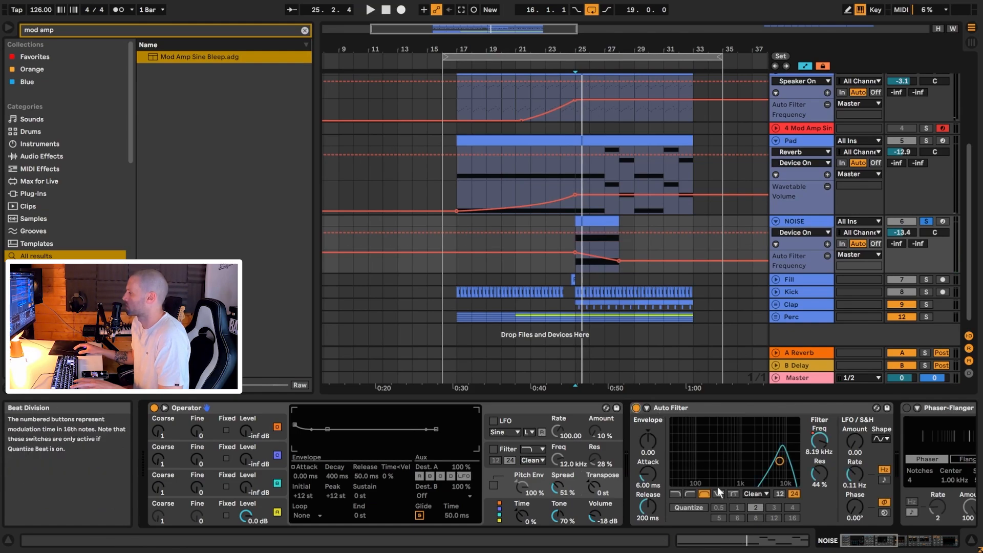
click(705, 493)
click(795, 493)
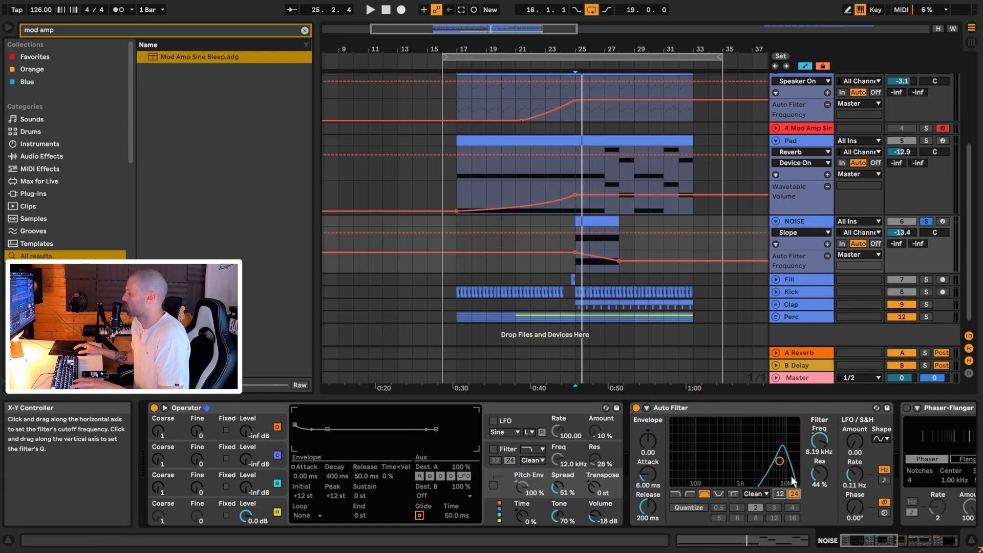
click(821, 441)
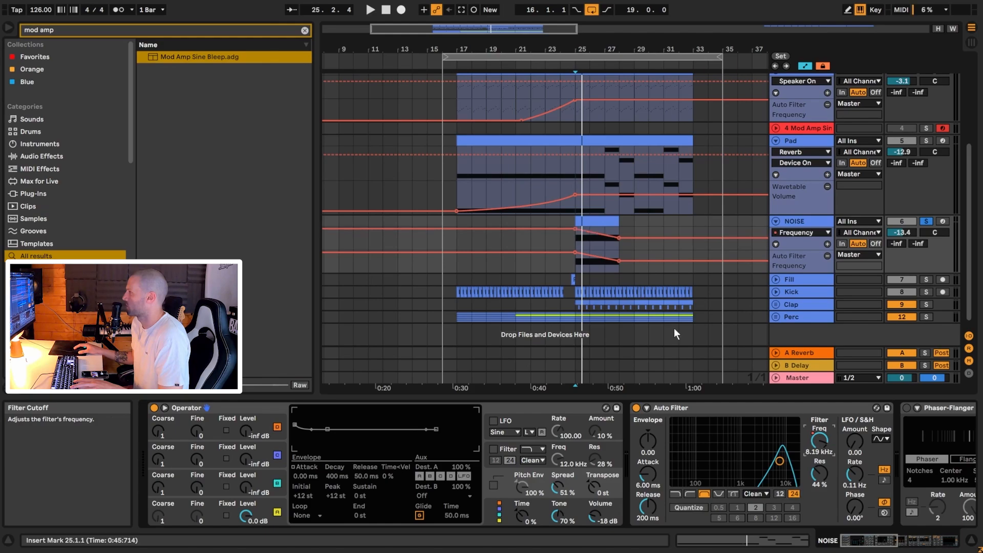
click(574, 235)
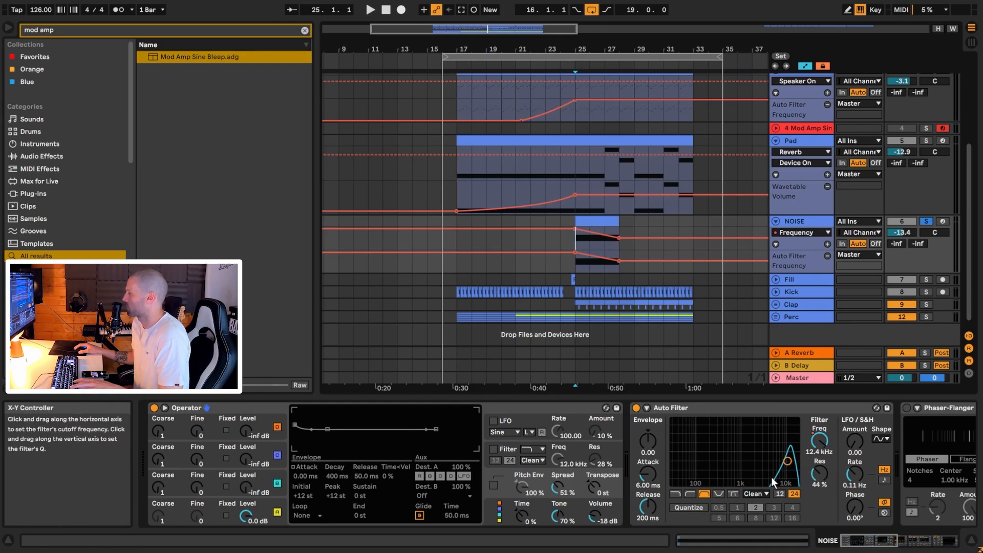
key(space)
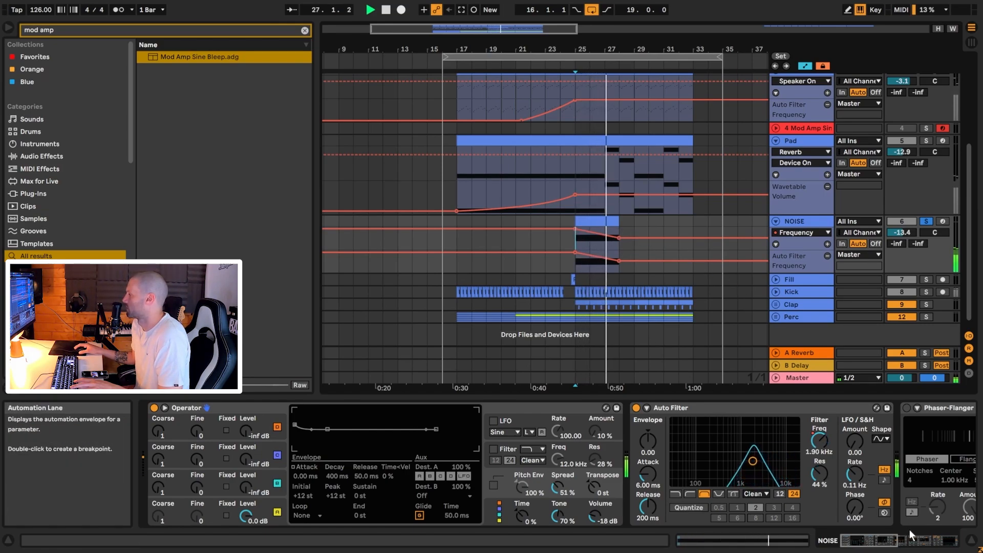
drag(886, 541, 898, 541)
key(space)
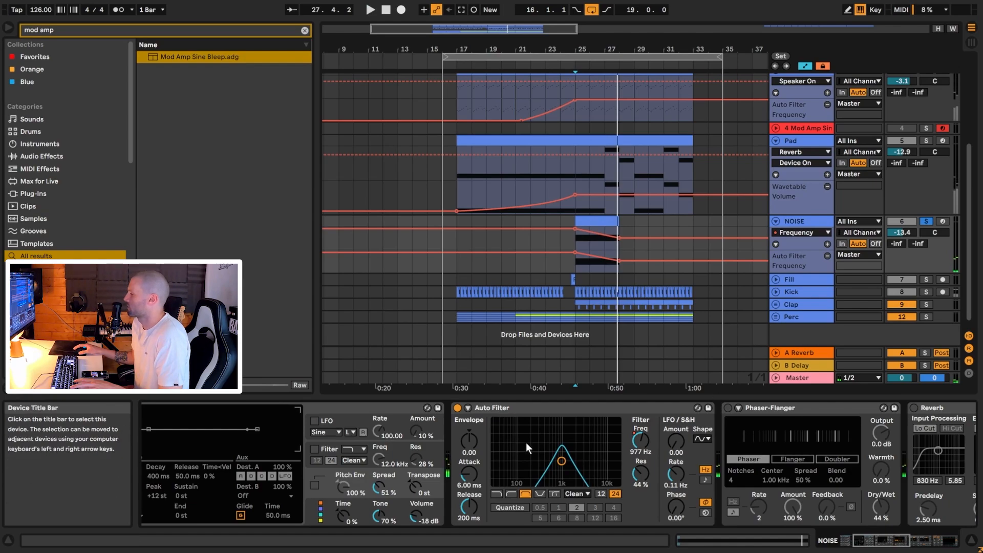
Turn the NOISE track's Phaser-Flanger, Reverb and Compressor back on one after another, auditioning the sound along the way
click(727, 409)
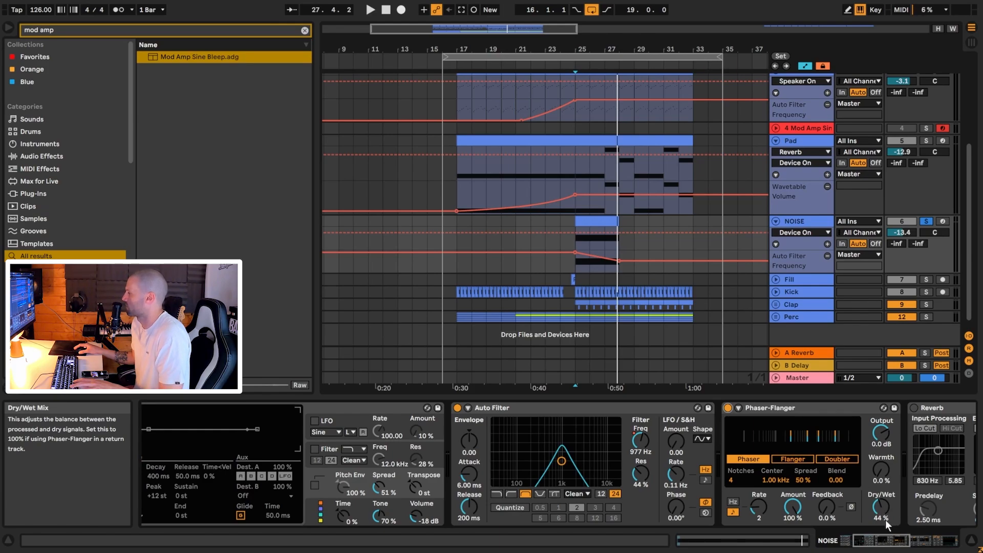
key(space)
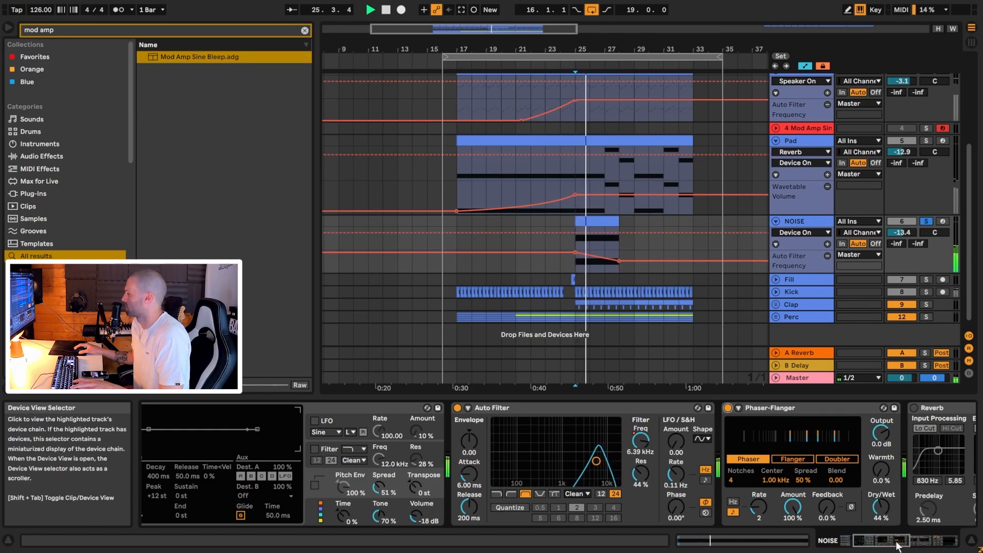
drag(897, 546, 914, 545)
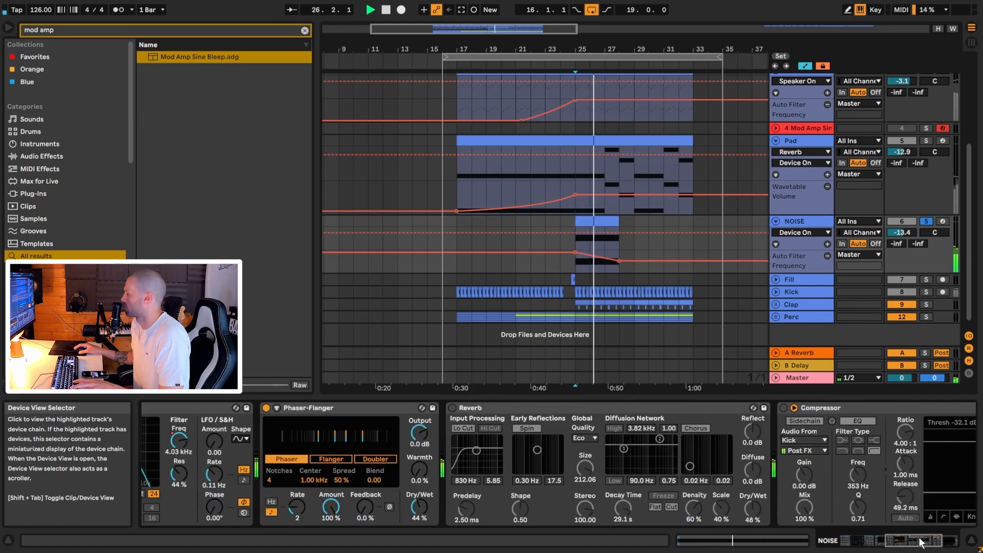
click(454, 407)
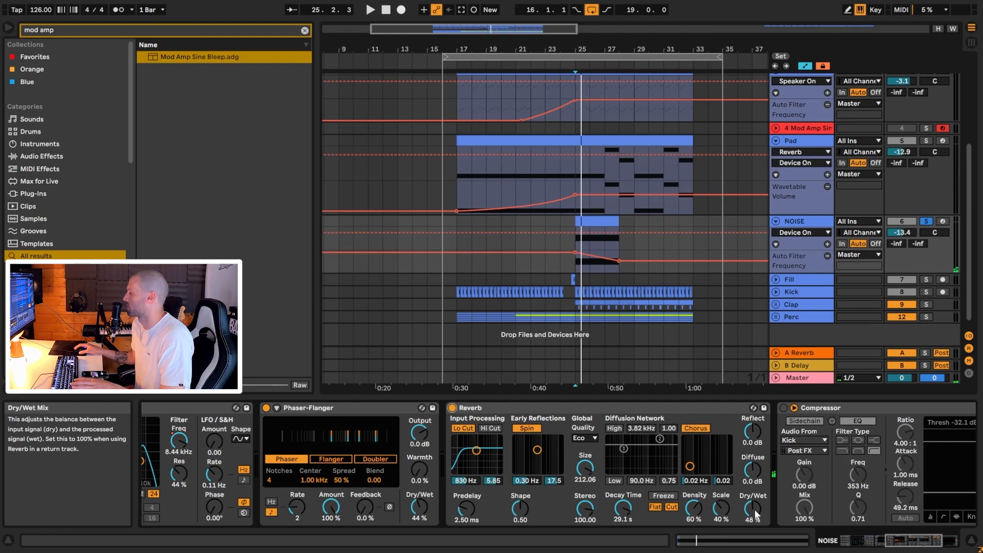
click(921, 540)
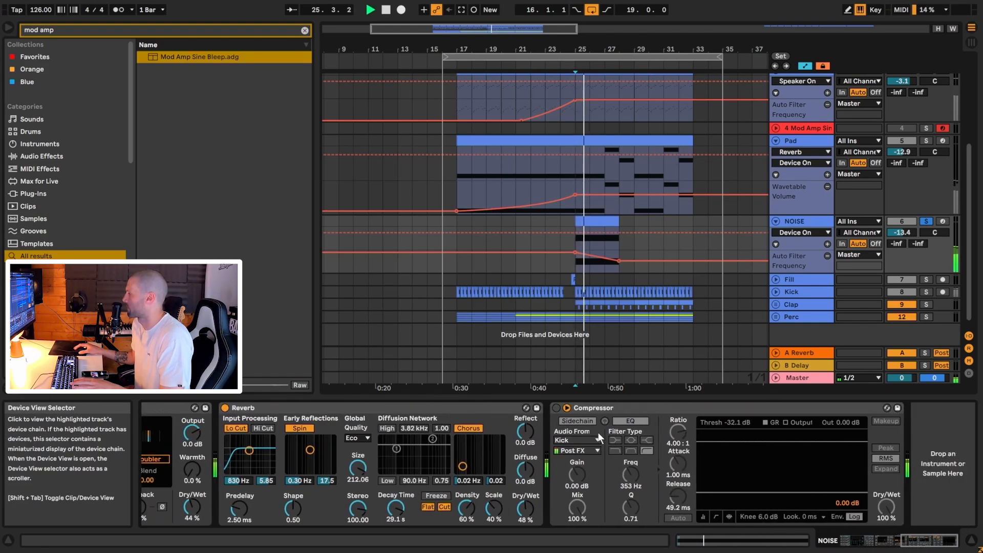
click(557, 408)
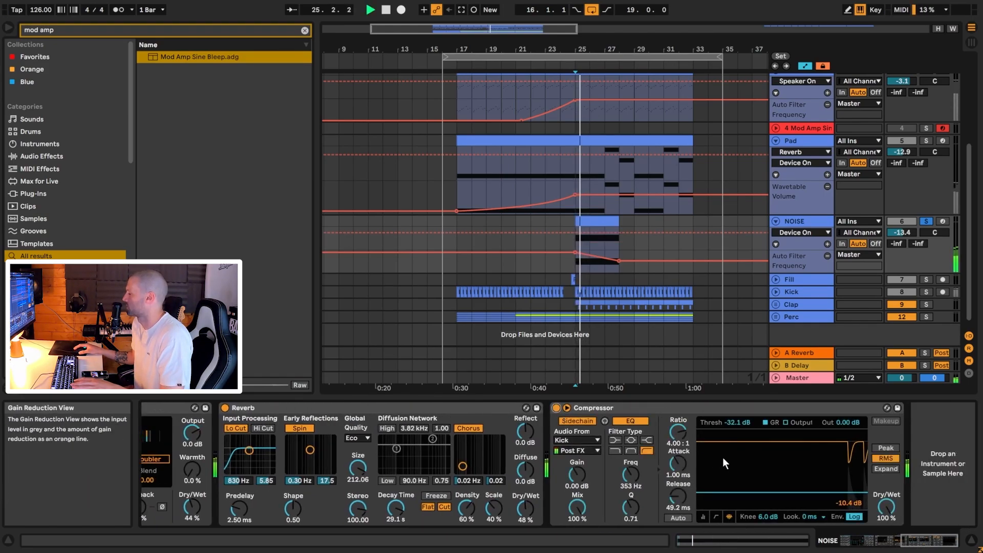
Unsolo the NOISE track and compare the drop from bar 24 with NOISE muted and with it active
click(928, 222)
click(908, 221)
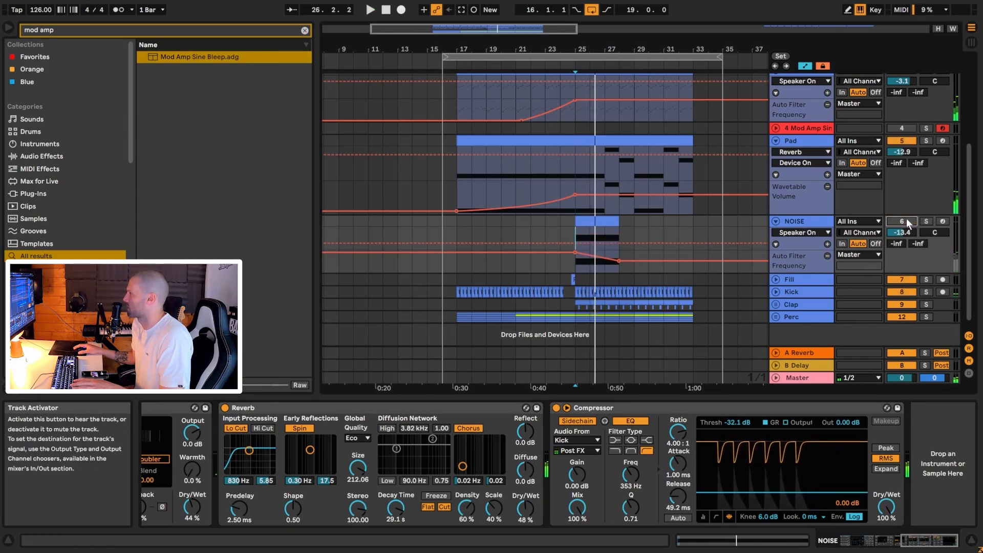
click(561, 233)
key(space)
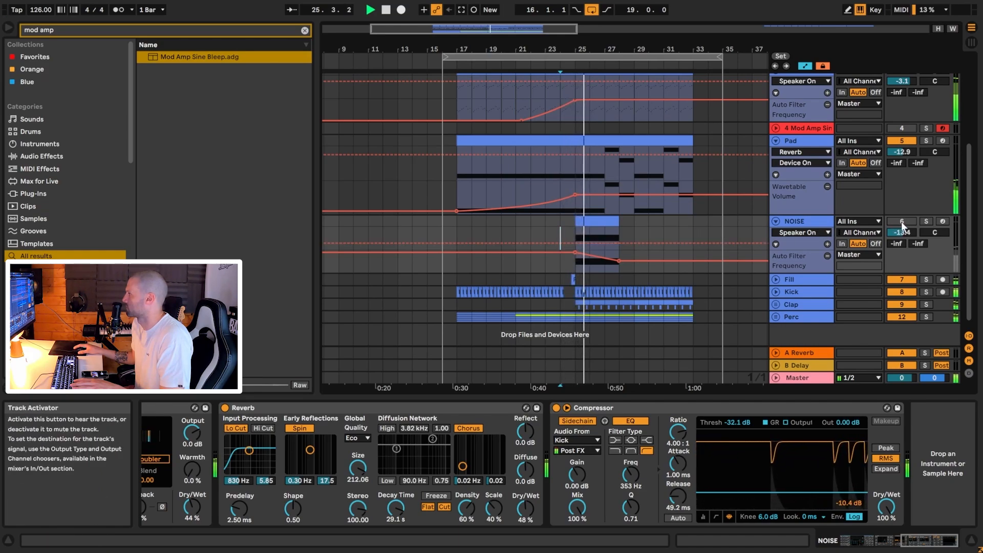
key(space)
click(903, 222)
key(space)
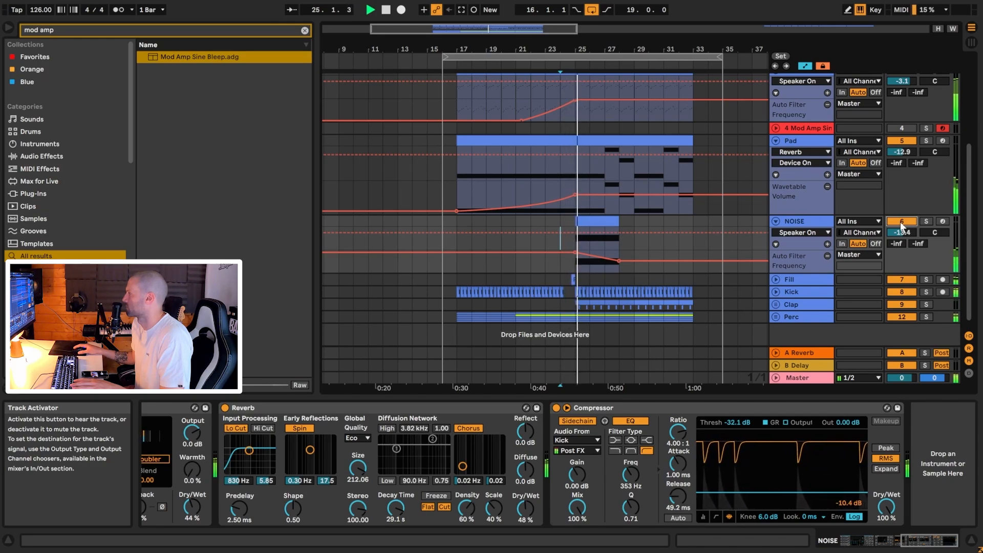
Unfold the Fill track, place the insert marker at bar 24 on it and solo it
scroll(745, 236, down, 1)
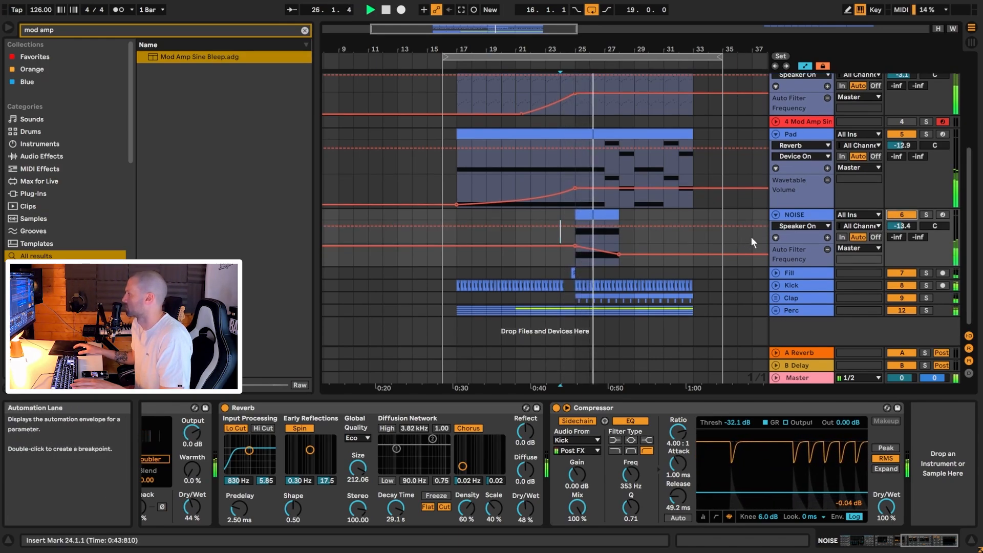
click(776, 273)
scroll(592, 235, down, 2)
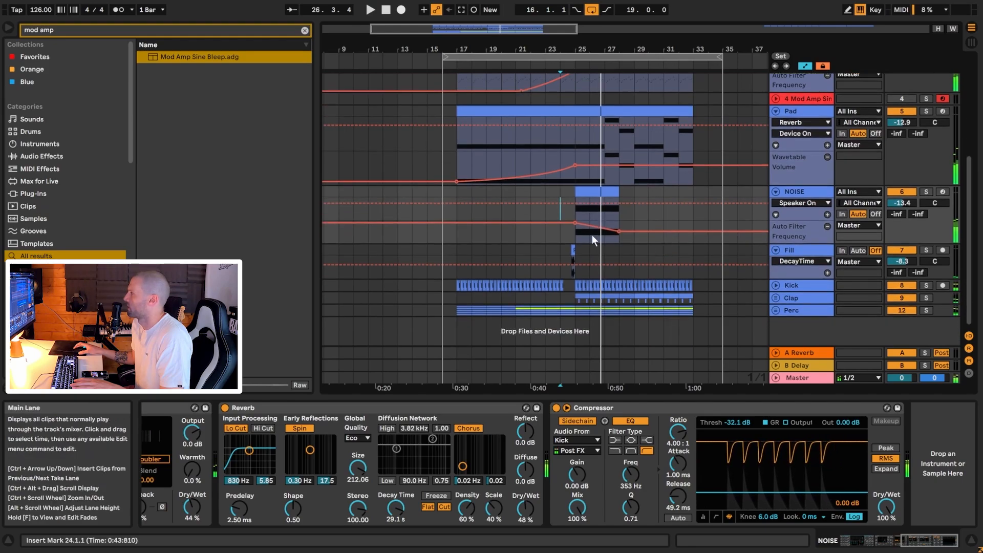
click(562, 250)
click(926, 250)
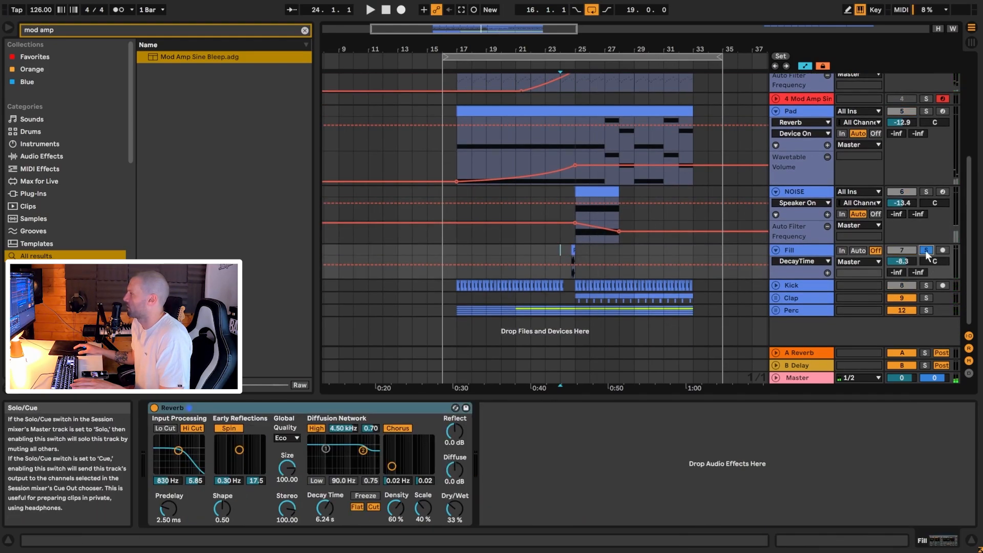
Locate the PML_DPV6_SV_FX_003 clip at 24.4 on the Fill track and play it soloed
drag(484, 29, 381, 127)
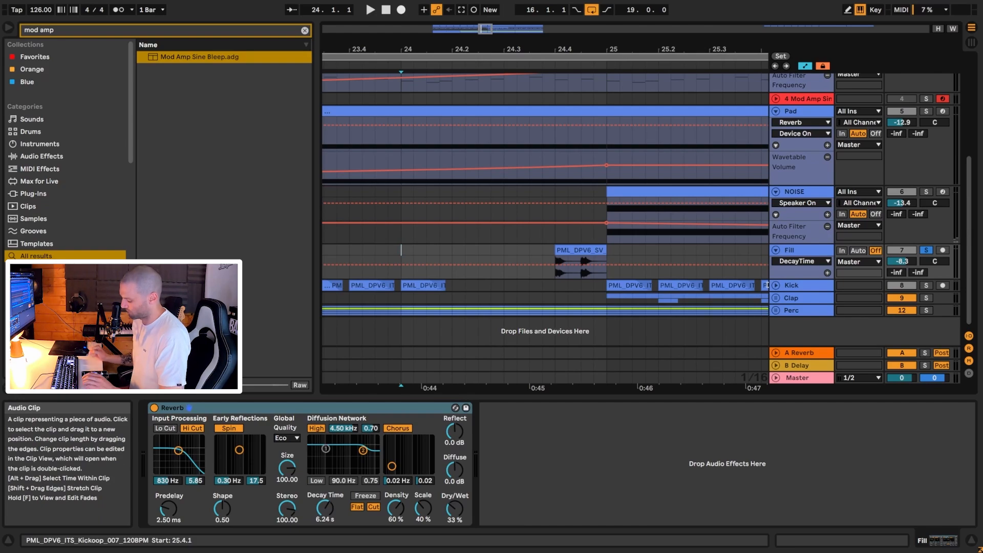
click(588, 251)
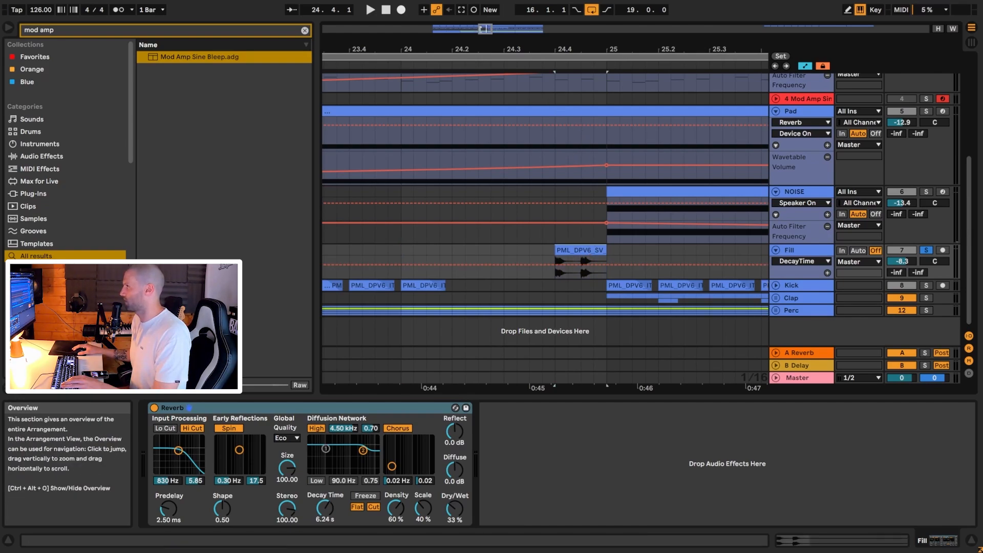
drag(582, 49, 619, 91)
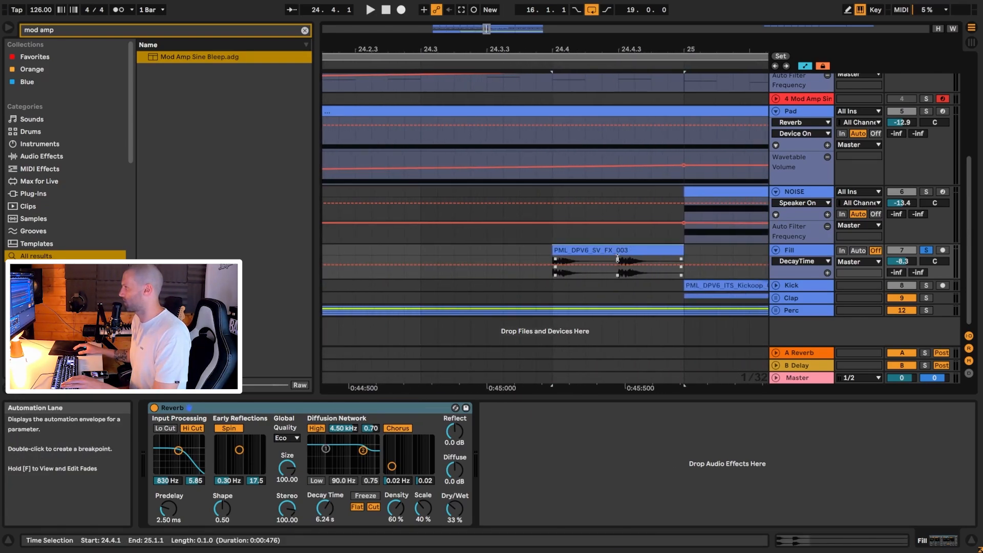
click(603, 269)
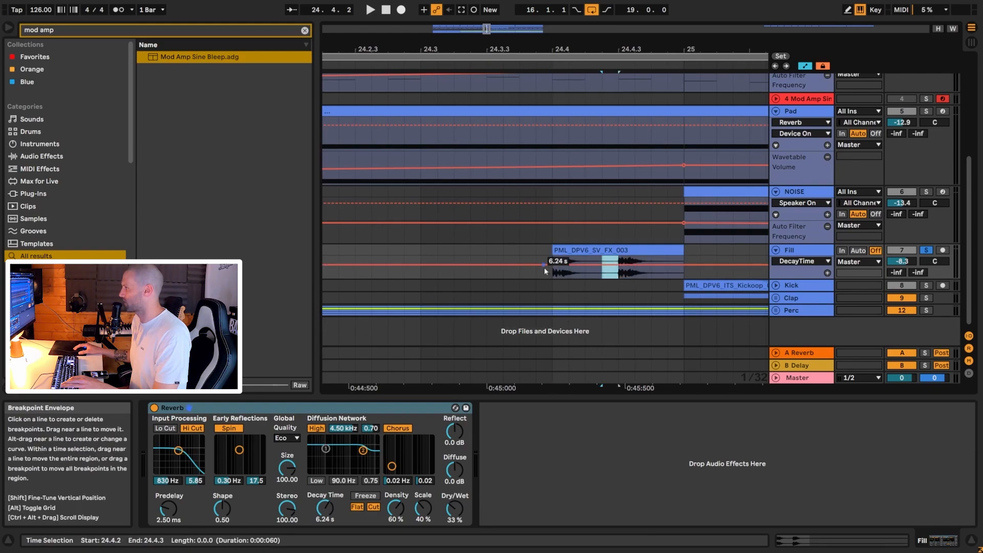
key(space)
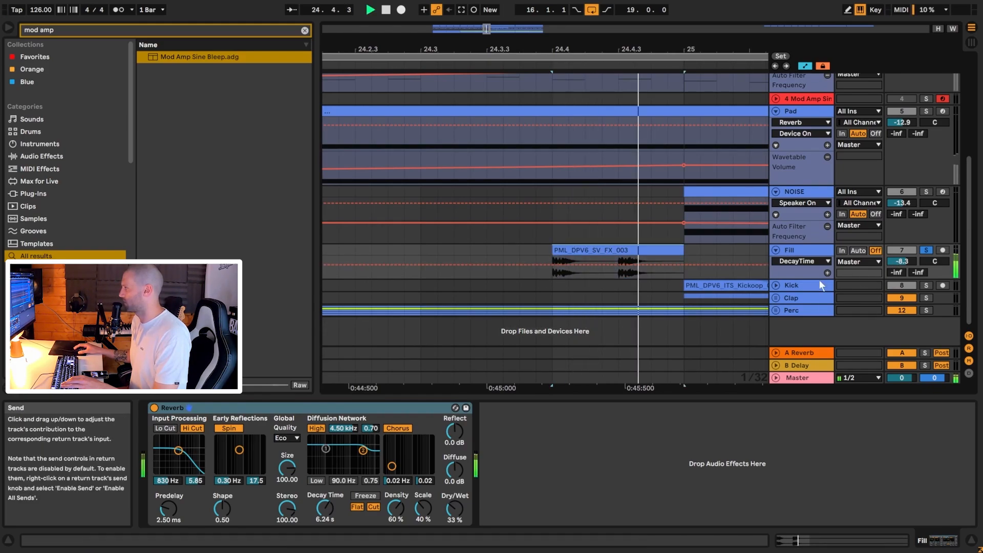
key(space)
Compare the Fill clip's sound with its Reverb turned off and turned back on
click(154, 407)
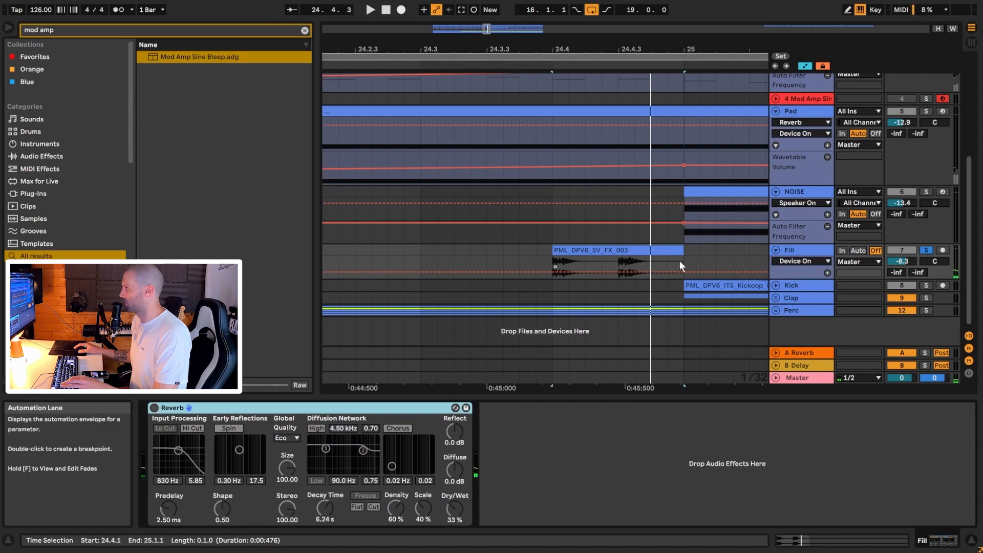
key(space)
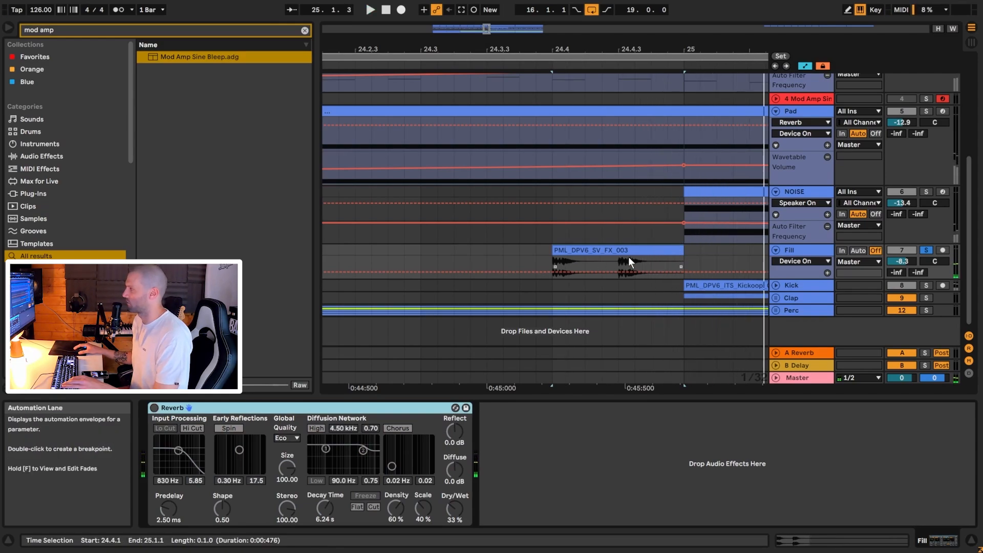
click(154, 410)
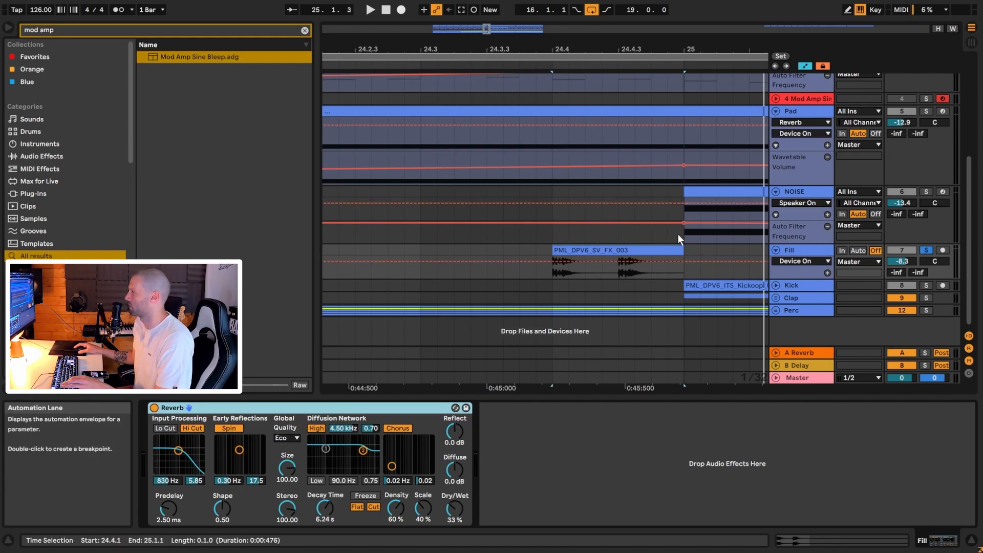
key(space)
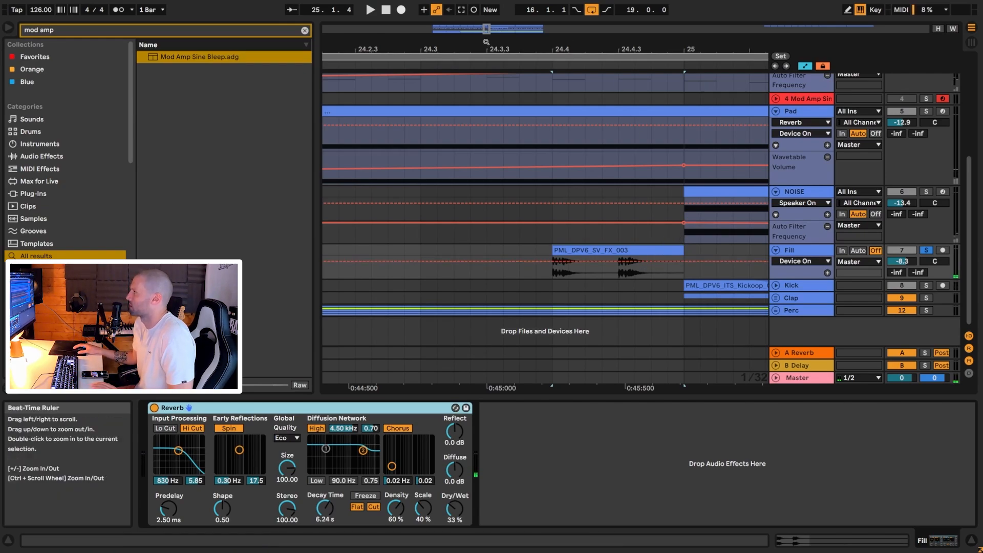
Unfold the Kick track, show its EQ Eight and look closely at the kick clips at bar 17
drag(487, 29, 480, 12)
click(776, 285)
click(819, 286)
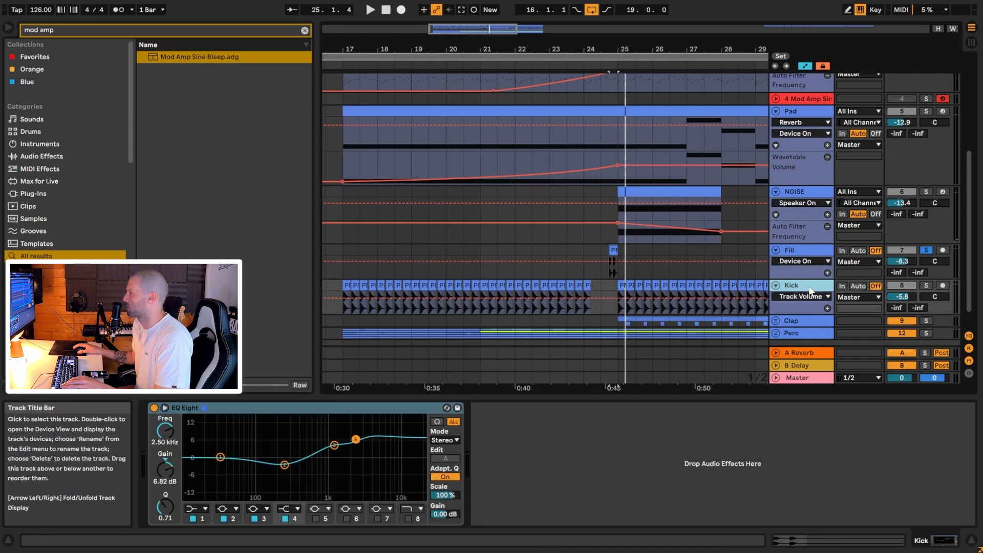
drag(434, 29, 435, 67)
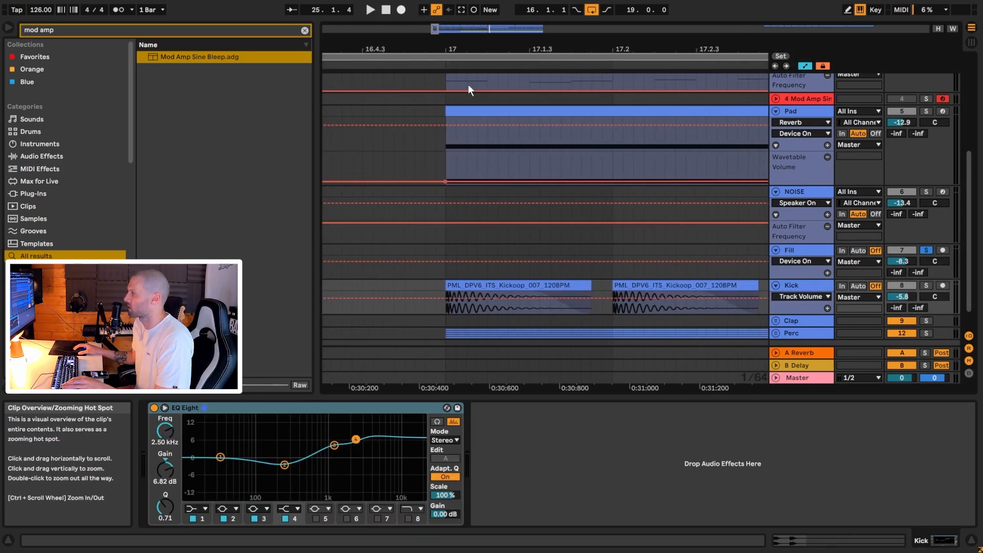
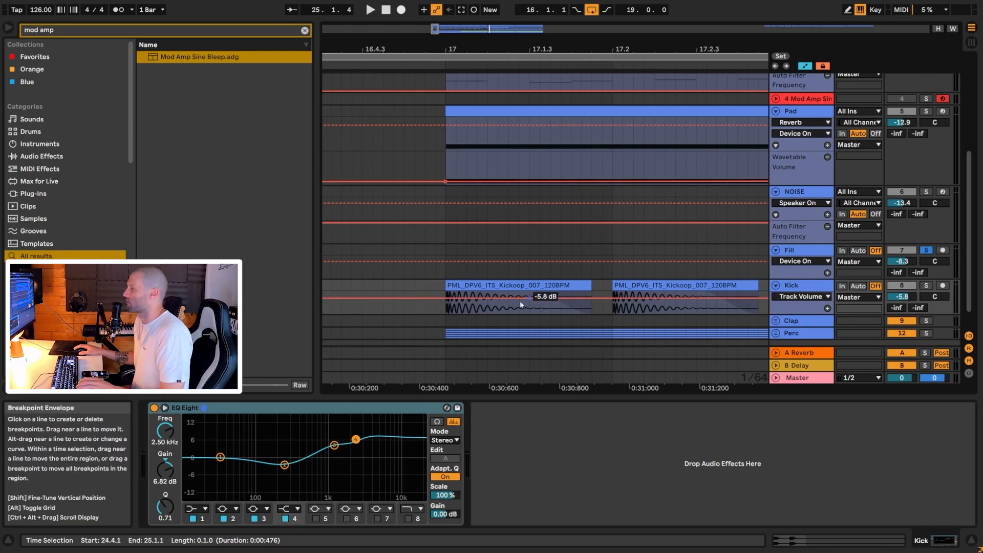
Open the first Kick clip at bar 17 to examine its sample waveform, and solo the Kick track
click(472, 288)
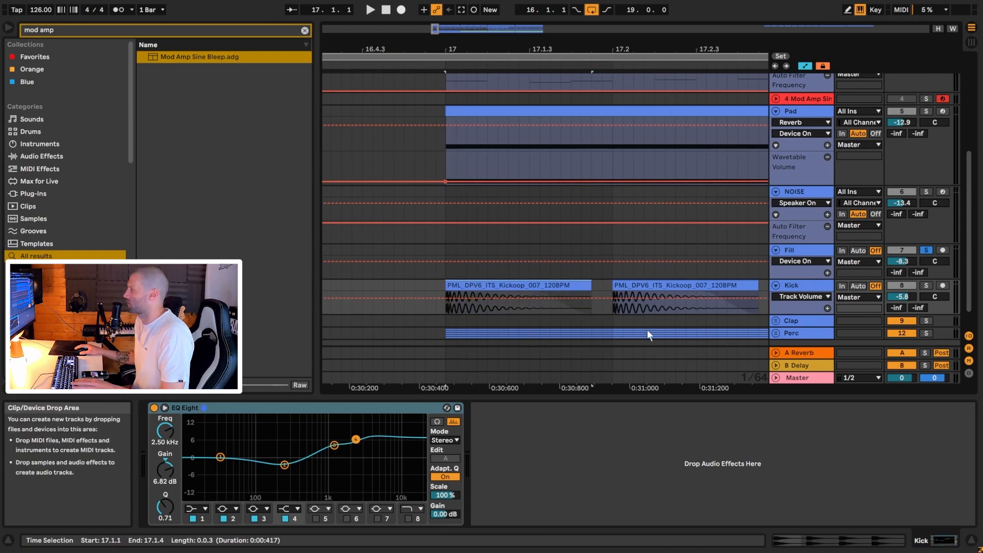
double_click(594, 282)
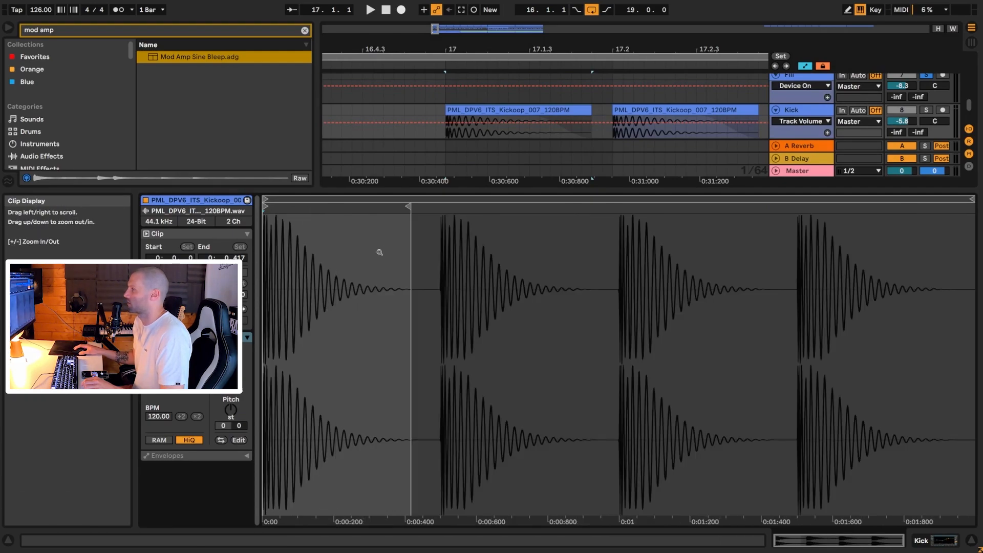
click(506, 109)
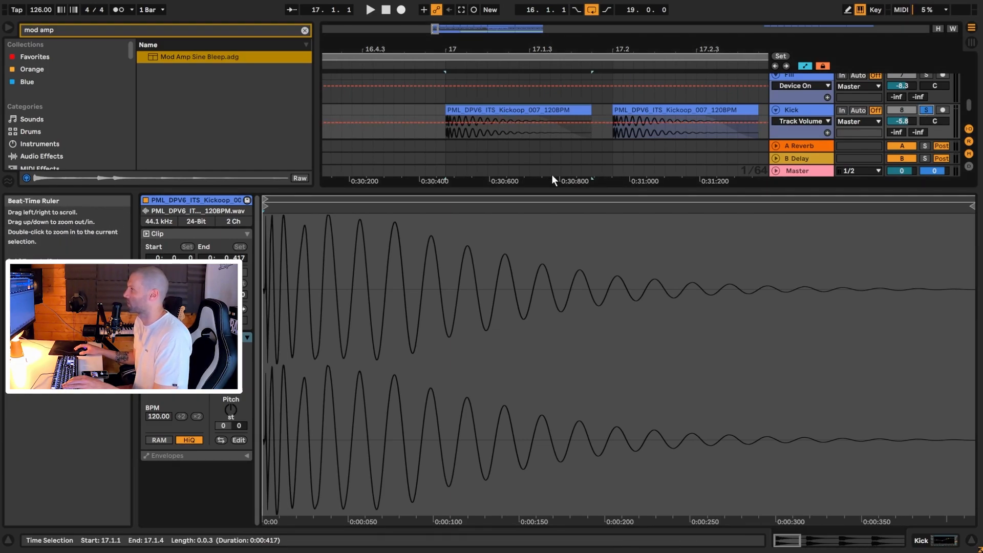
Play the soloed kick from bar 17, enlarge the arrangement area and show the Kick track's EQ Eight
key(space)
drag(551, 198, 551, 309)
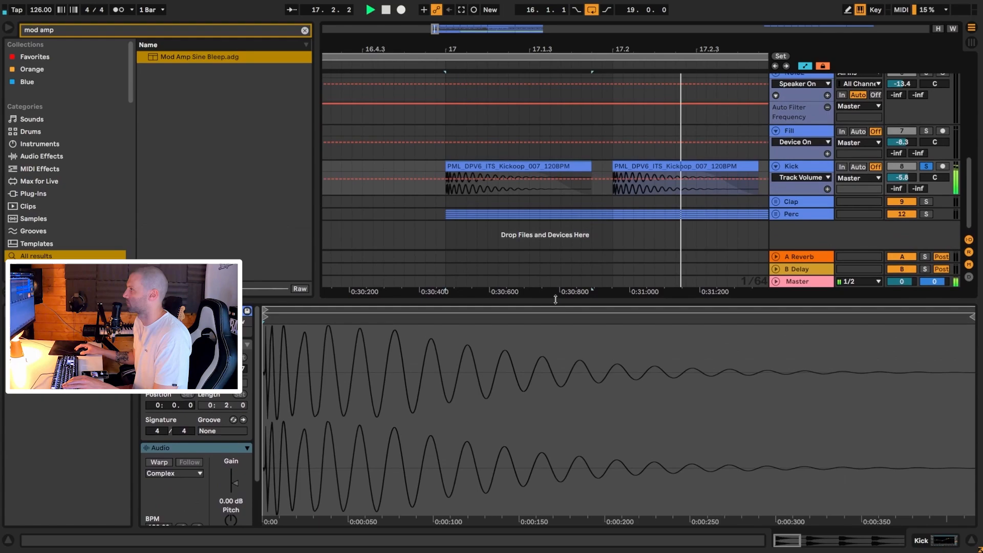
key(space)
double_click(789, 165)
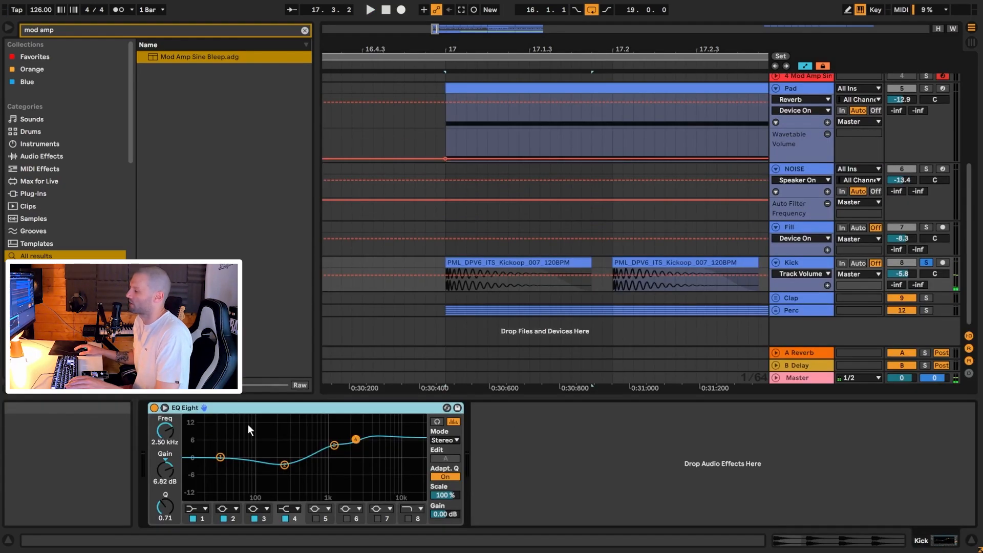
Turn off the Kick track's EQ Eight and play the soloed kick several times
click(154, 408)
key(space)
key(space)
key(space)
key(space)
key(space)
key(space)
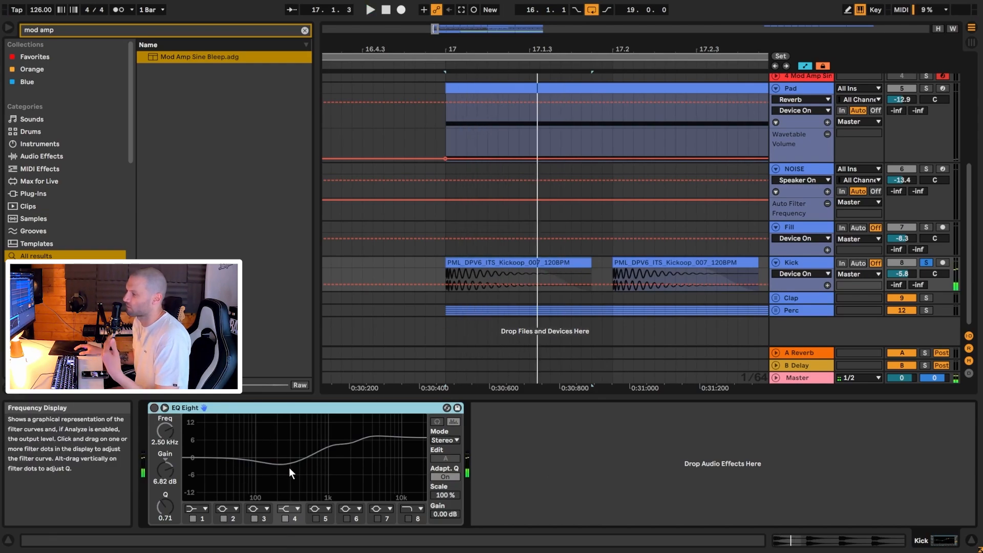
Unsolo the Kick track and compare the kick in the full mix with its EQ Eight off and back on
click(928, 262)
key(space)
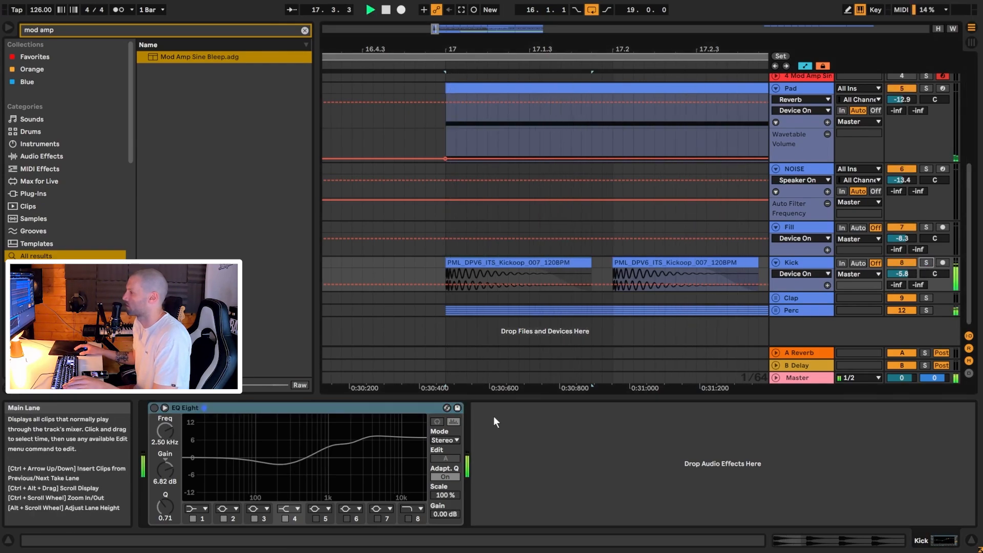
click(155, 408)
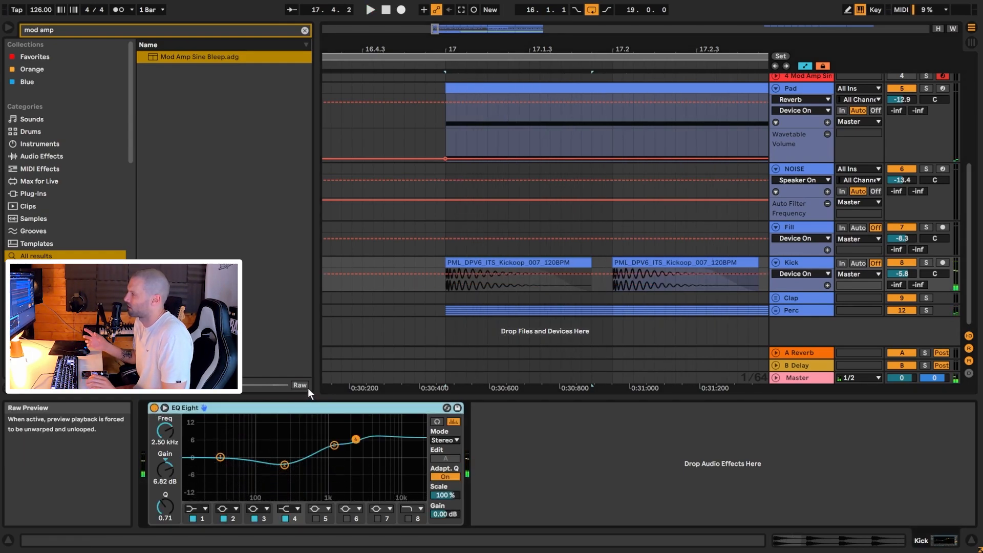
key(space)
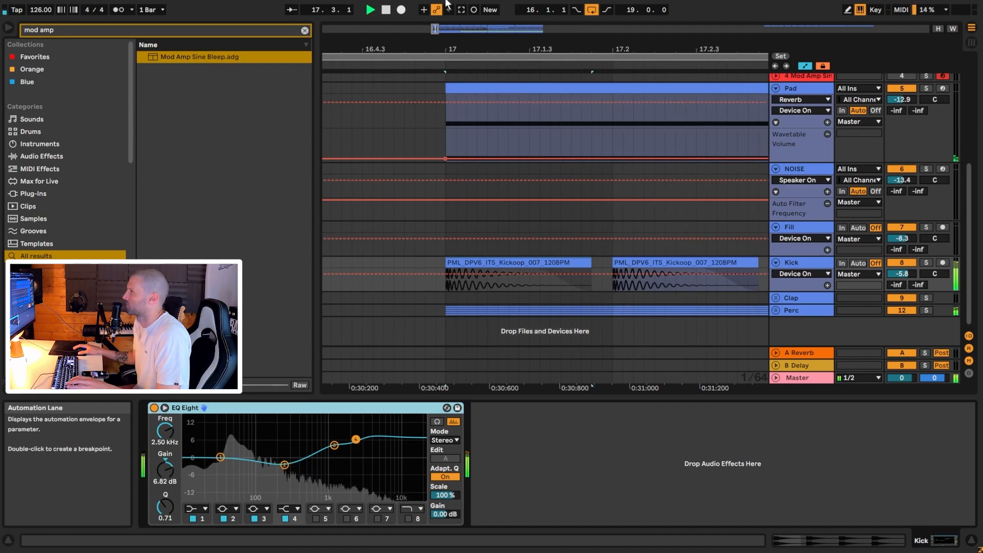
Unfold the Clap group around bar 25 and play the whole group soloed
drag(436, 31, 497, 26)
key(space)
click(792, 299)
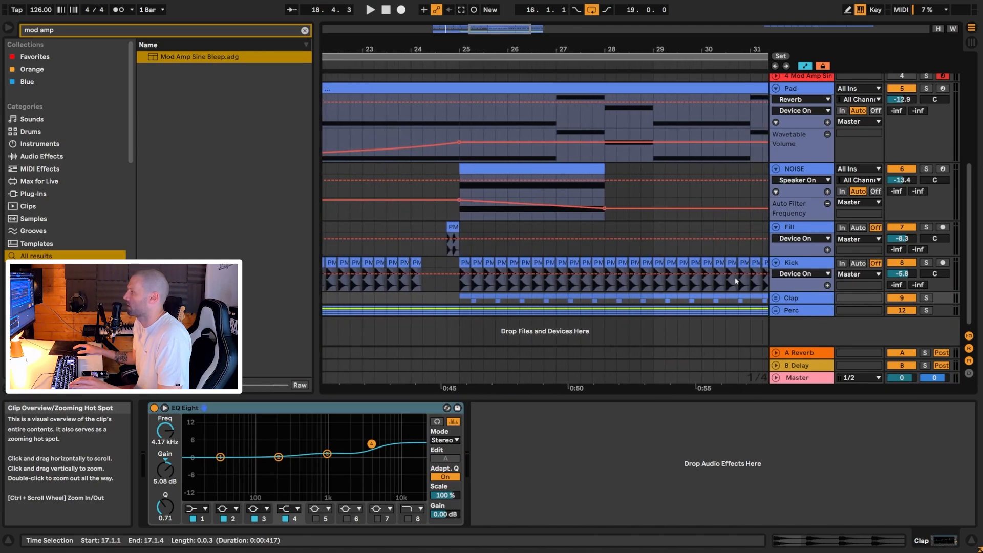
click(776, 298)
scroll(563, 304, down, 3)
scroll(563, 306, down, 1)
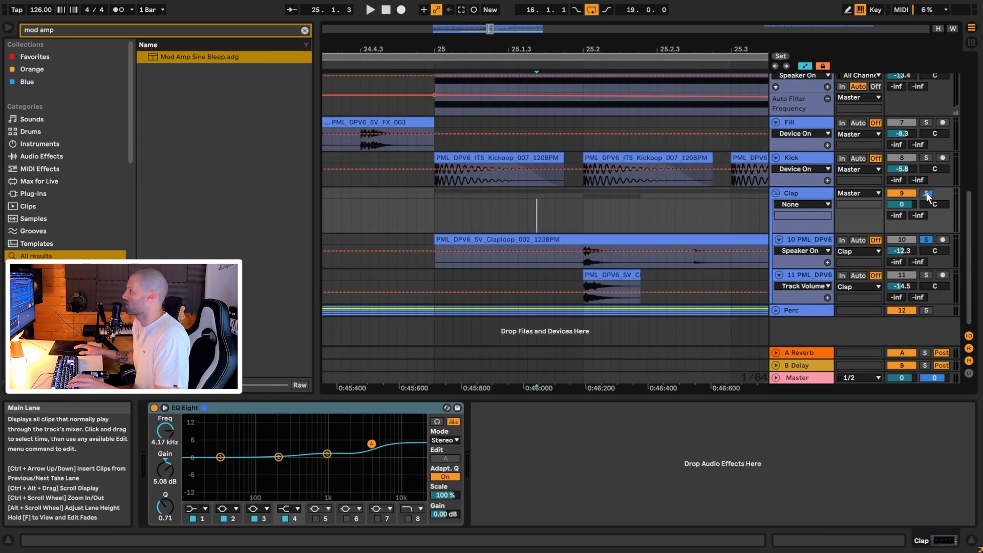
click(926, 195)
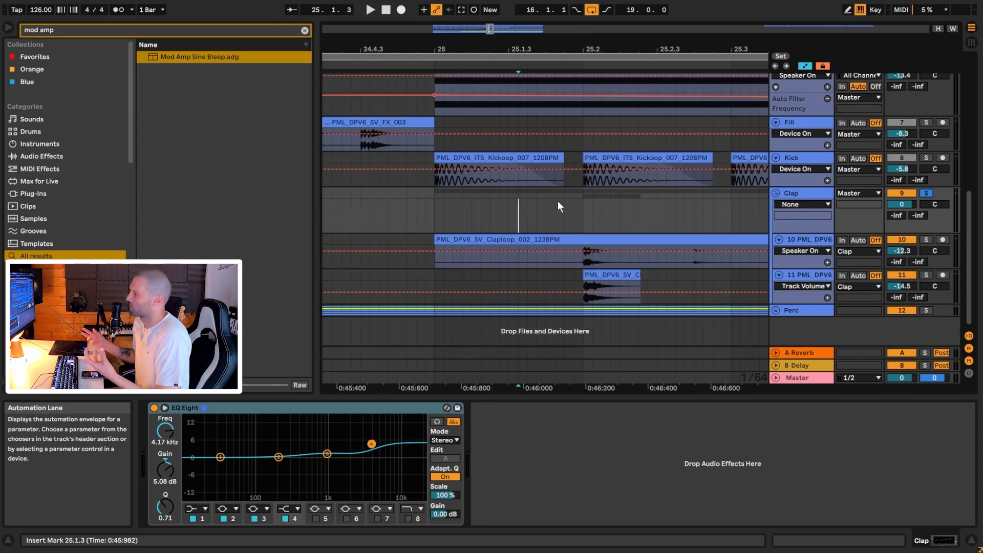
key(space)
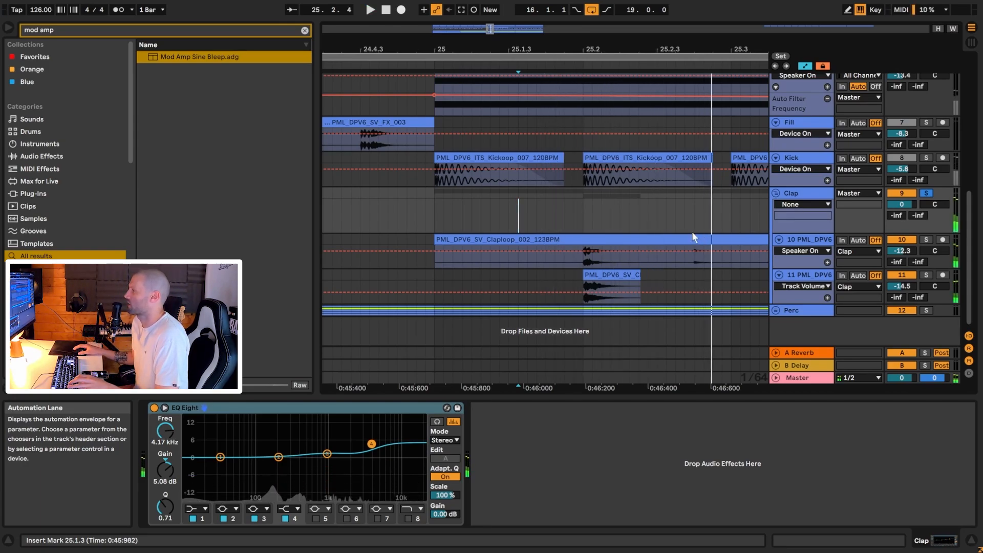
Solo the PML_DPV6_SV_Claploop_002 track and play its loop from bar 25
click(812, 241)
click(480, 240)
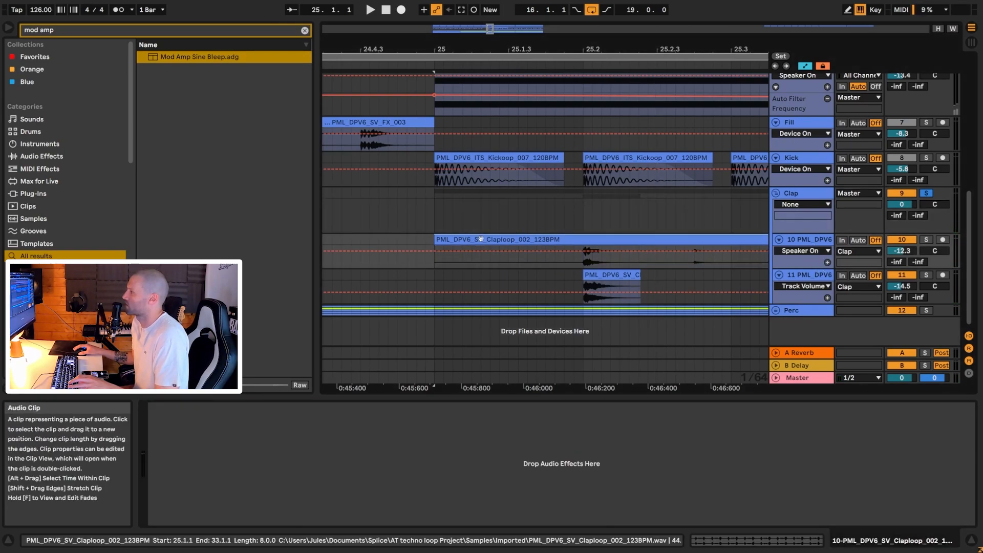
click(926, 240)
key(space)
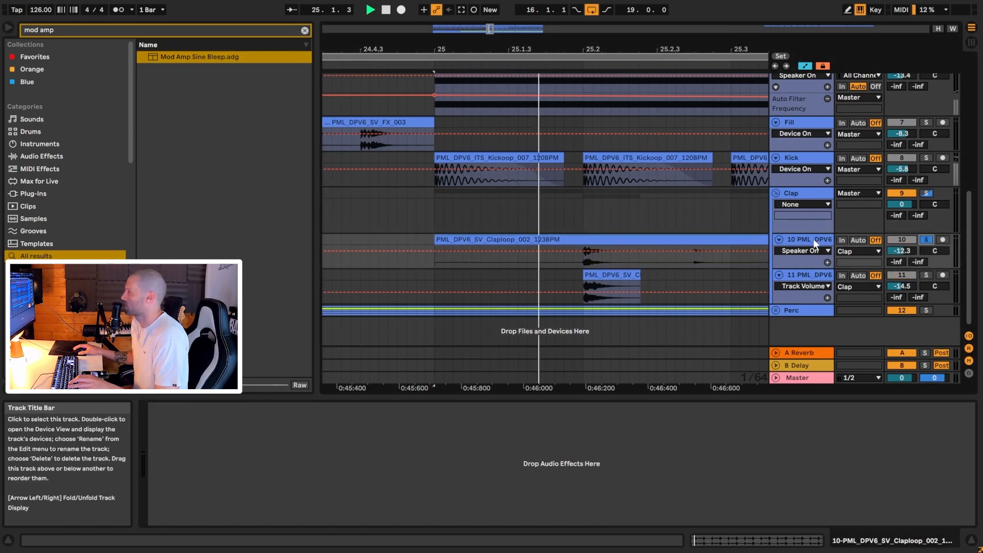
key(space)
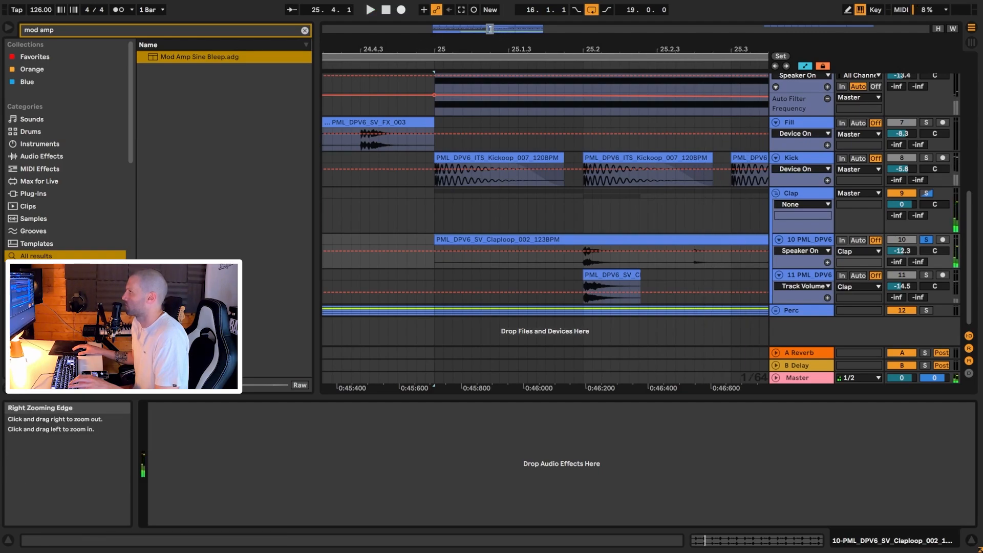
drag(491, 30, 494, 11)
key(space)
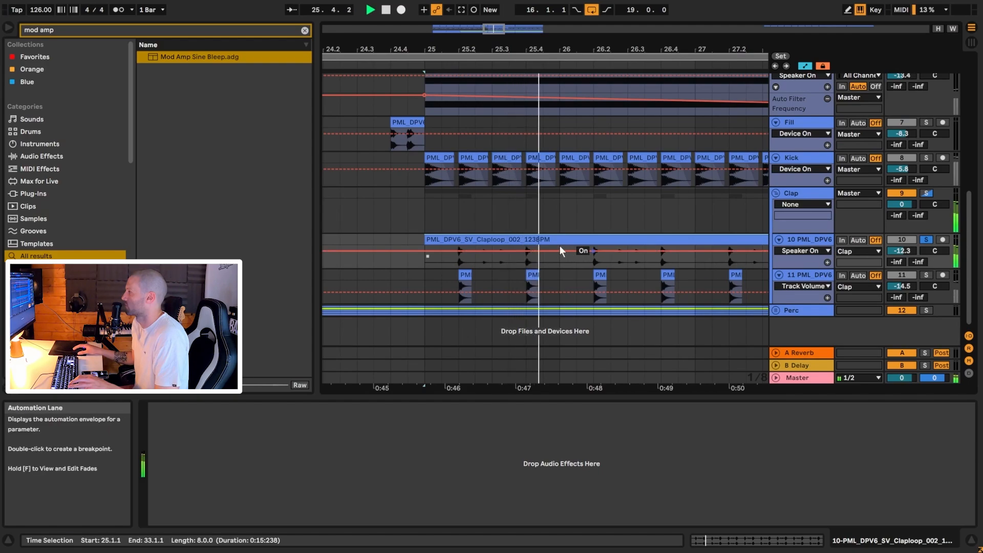
key(space)
Inspect the quiet sections between the clap loop's hits and compare it with the Clap_004 track by soloing each
drag(475, 261, 516, 257)
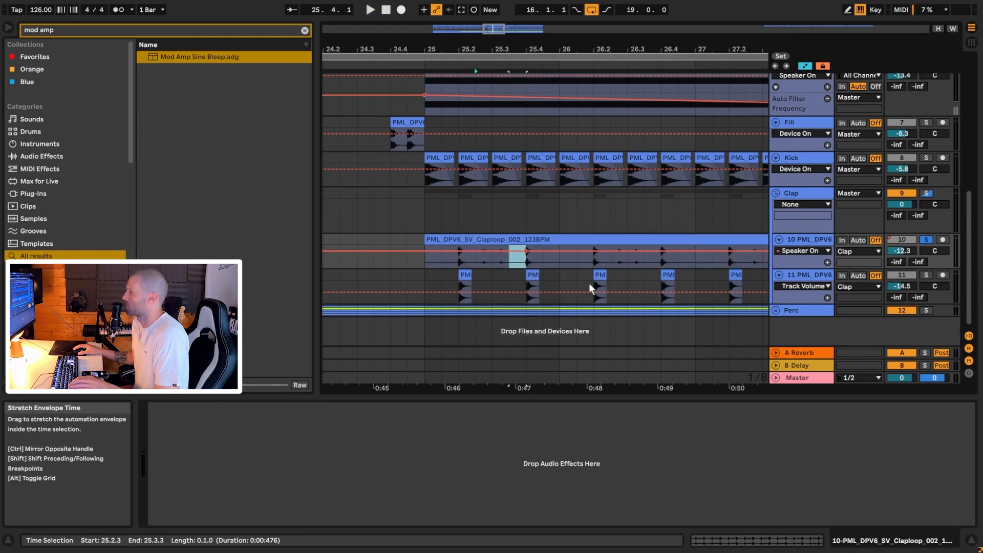
drag(441, 260, 491, 260)
click(425, 276)
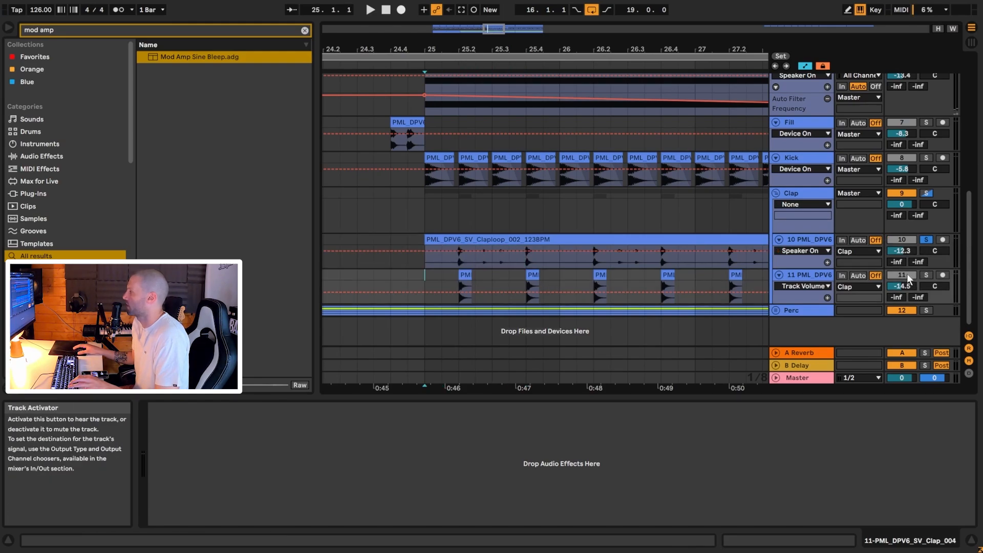
key(space)
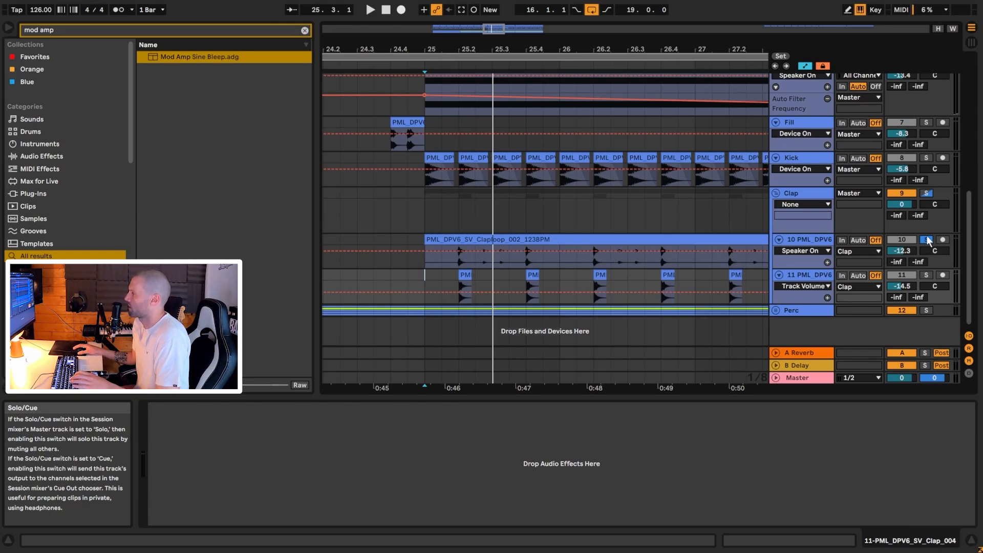
click(927, 276)
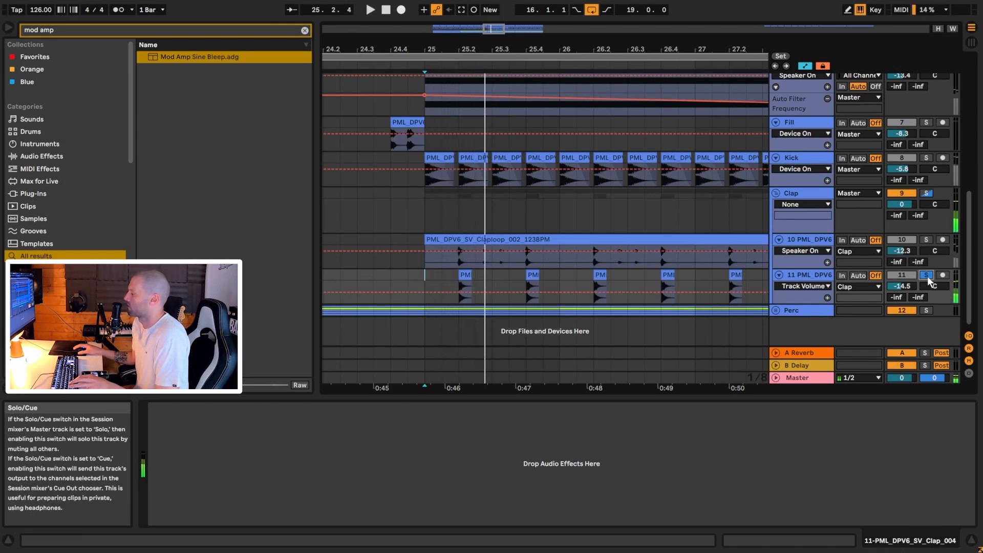
click(927, 240)
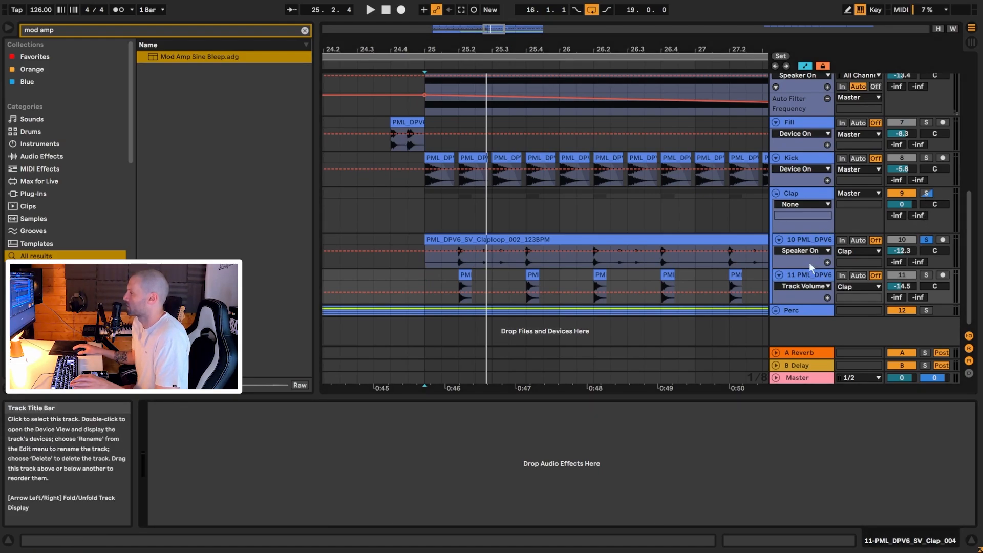
Compare the soloed Clap group's sound with its EQ Eight turned off and turned back on
click(801, 195)
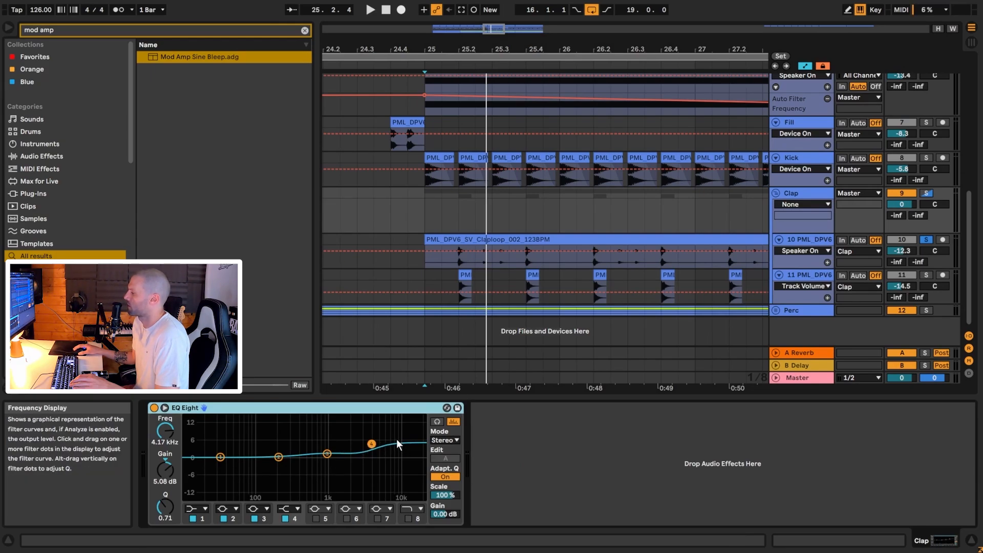
key(space)
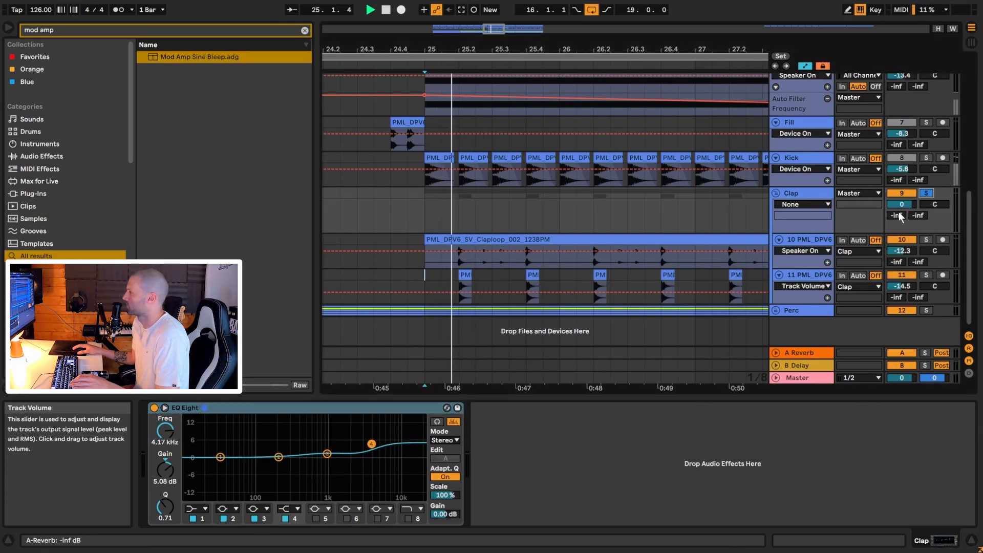
click(154, 408)
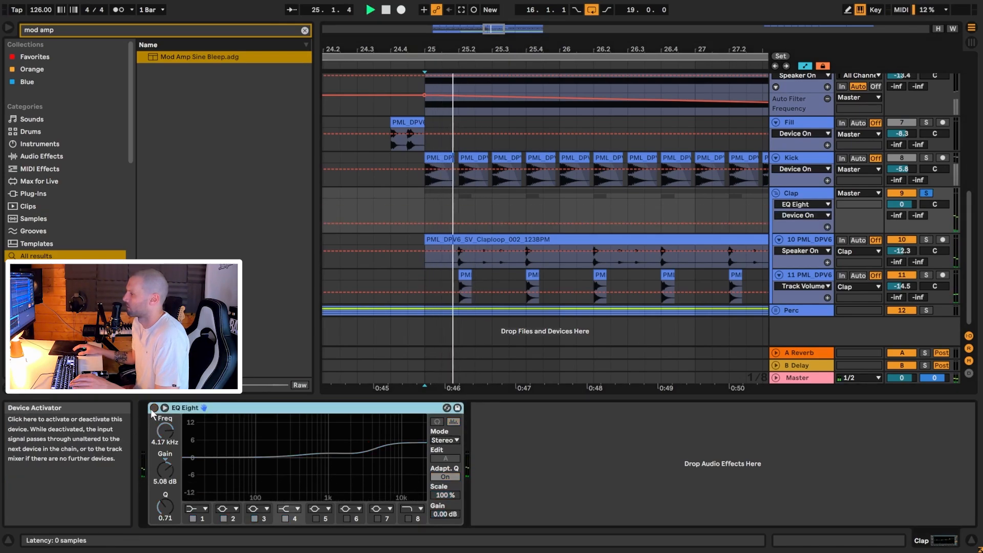
click(154, 408)
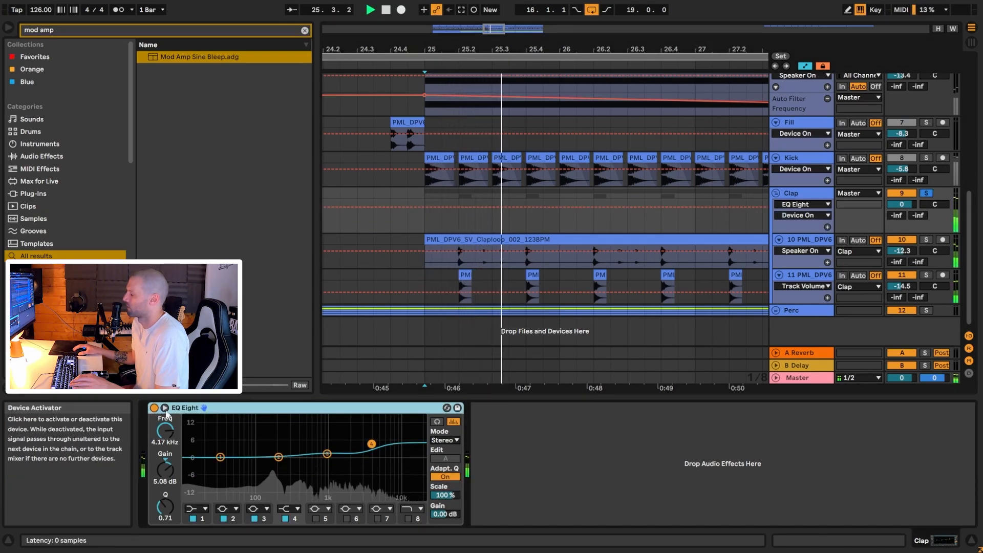
Unsolo the Clap group and compare the full mix from bar 25 with the Clap_004 track muted and active
click(927, 194)
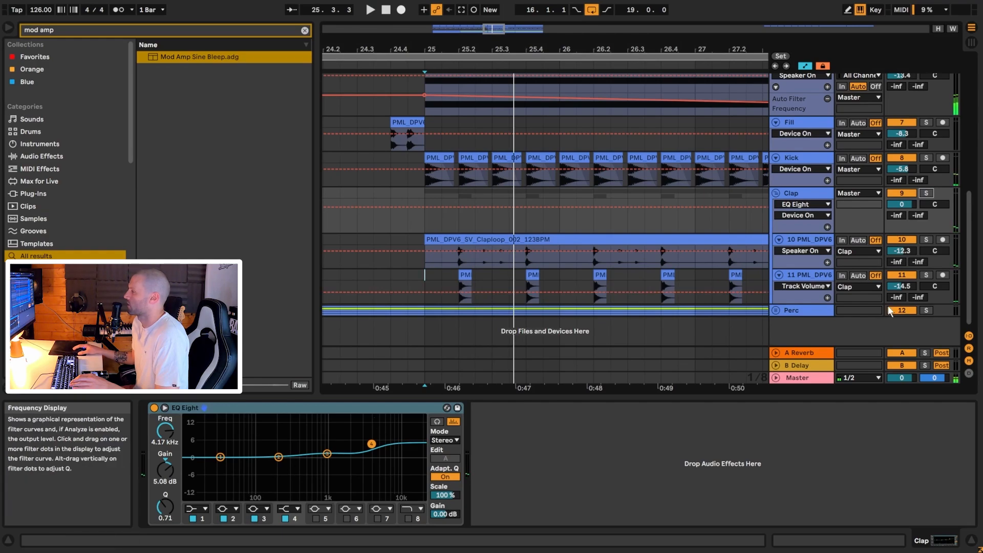
click(902, 275)
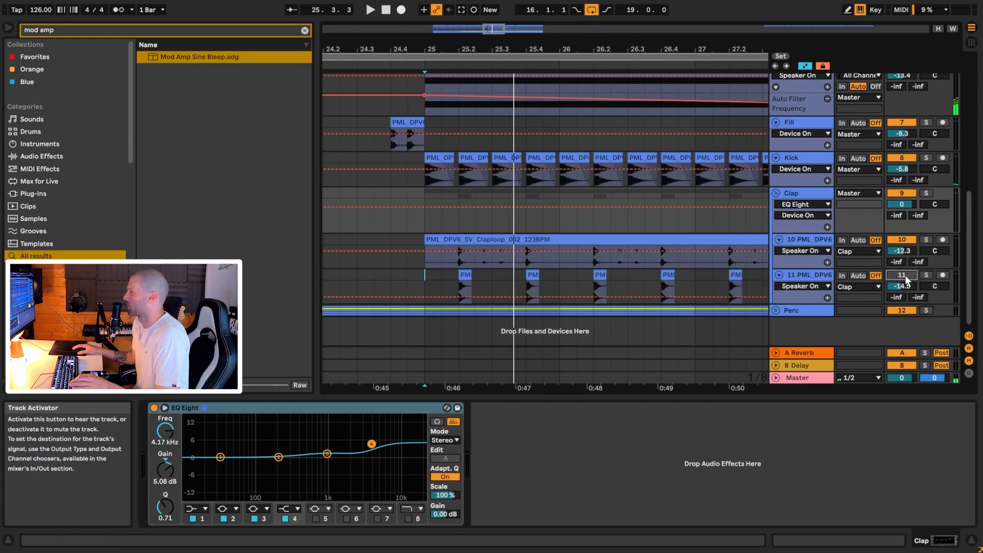
click(433, 222)
key(space)
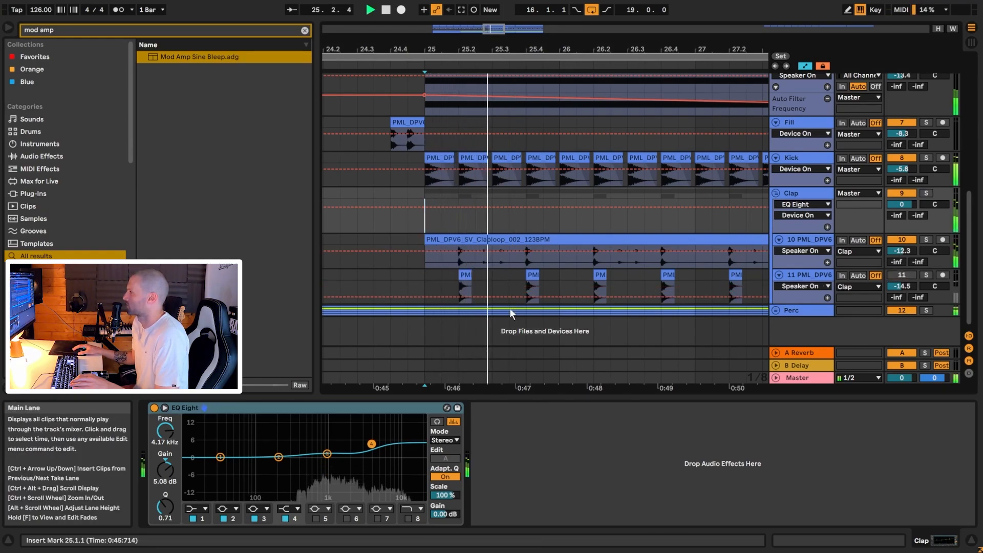
key(space)
key(space)
key(space)
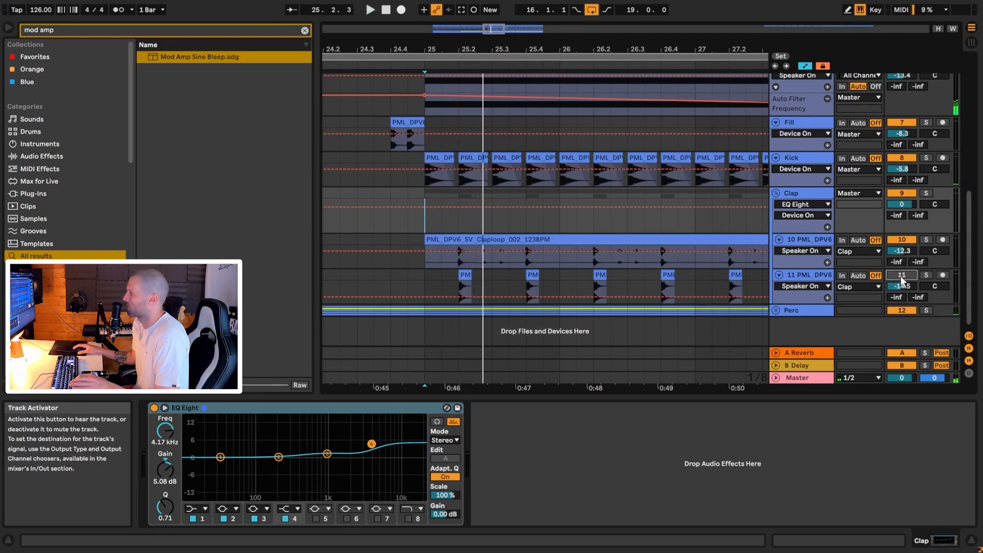
key(space)
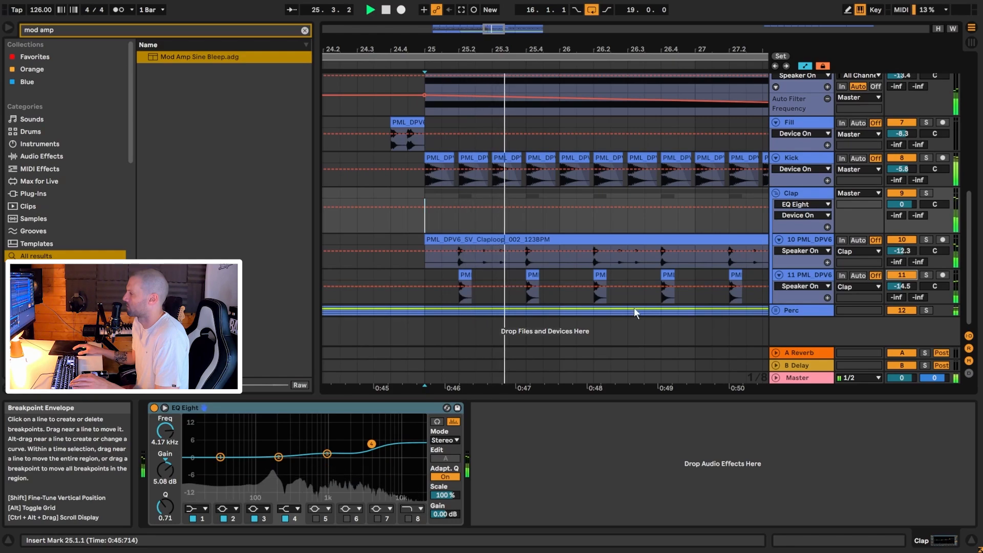
key(space)
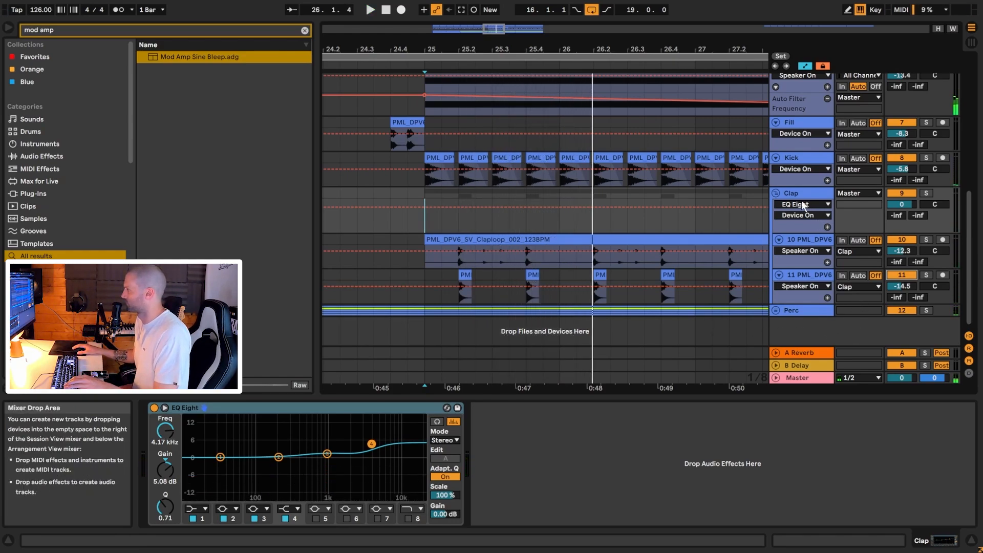
Unfold the Perc group to examine its percussion tracks and show the group's Compressor and EQ Eight
click(777, 310)
scroll(820, 188, down, 5)
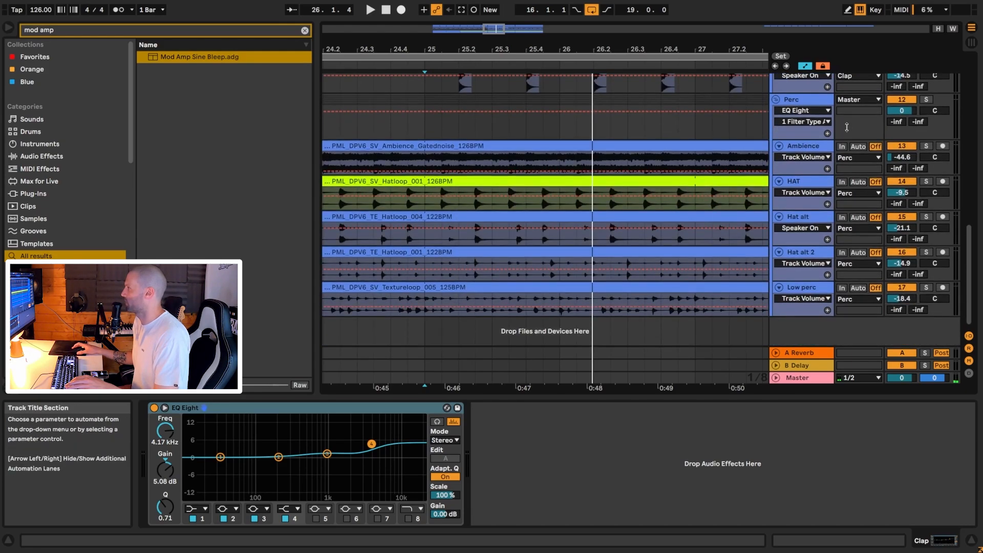
click(807, 100)
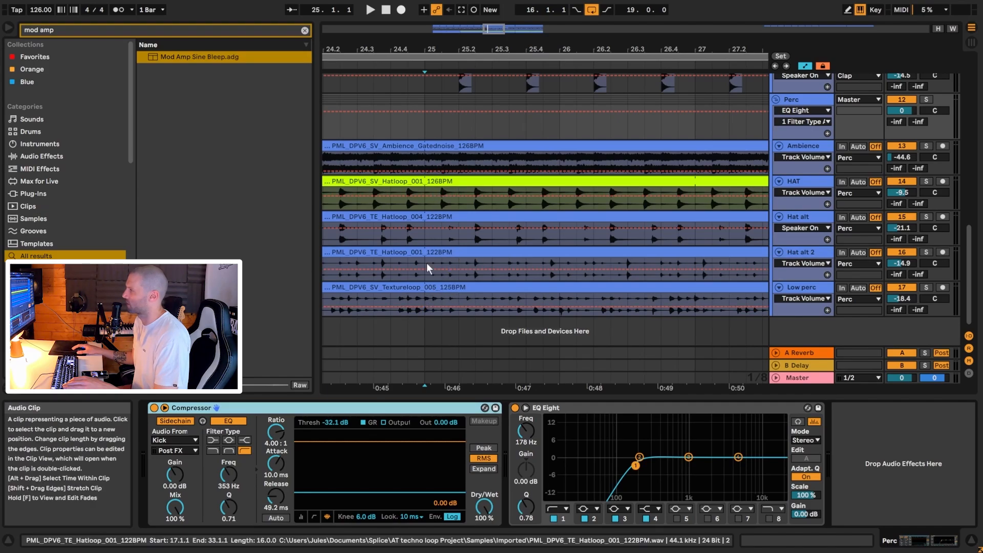
click(423, 308)
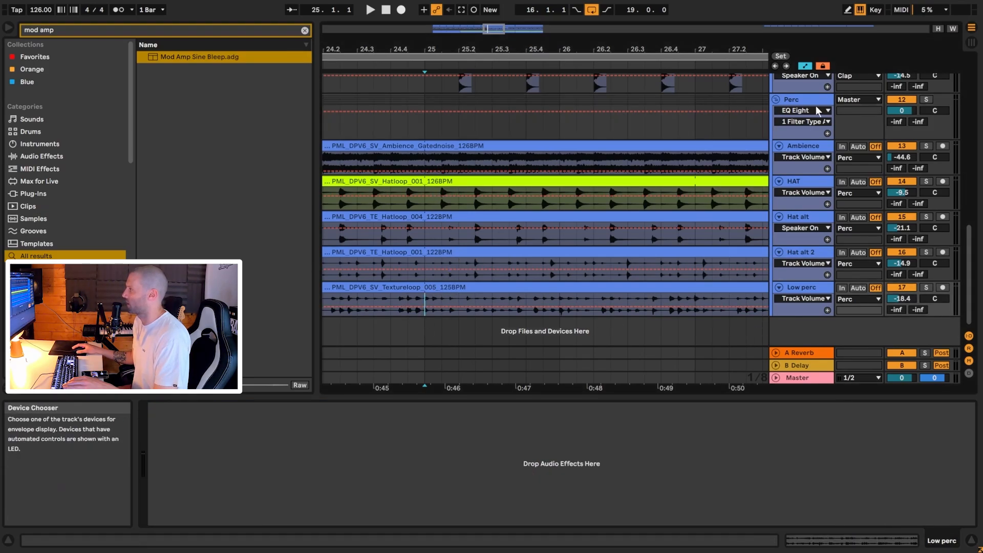
click(792, 133)
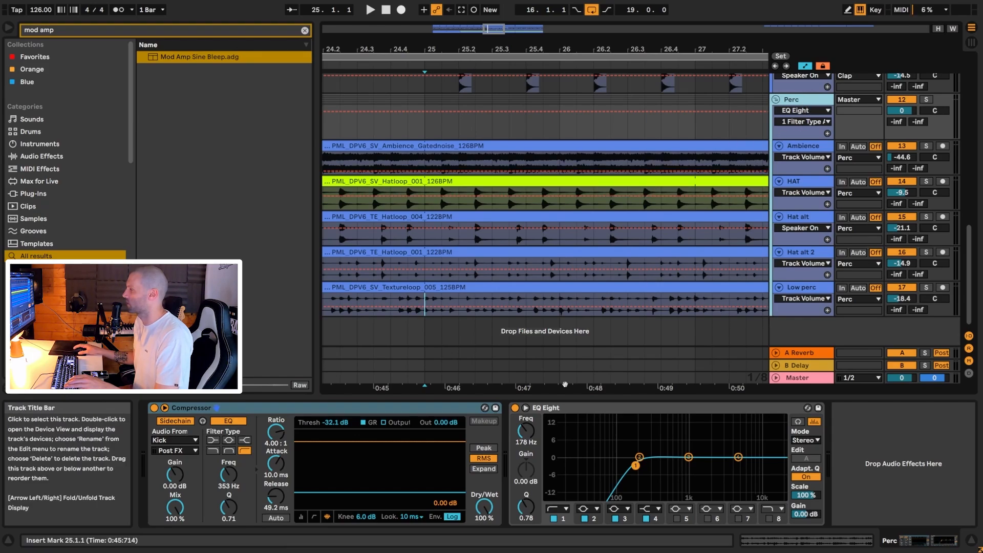
Solo the Perc group and play it from bar 25 to check its sidechain compression and EQ
click(928, 100)
key(space)
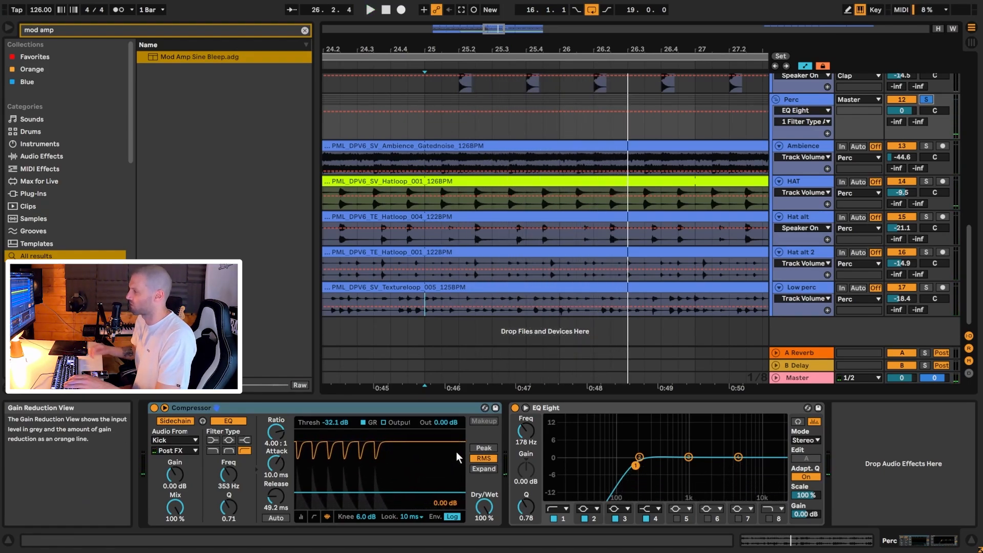
key(space)
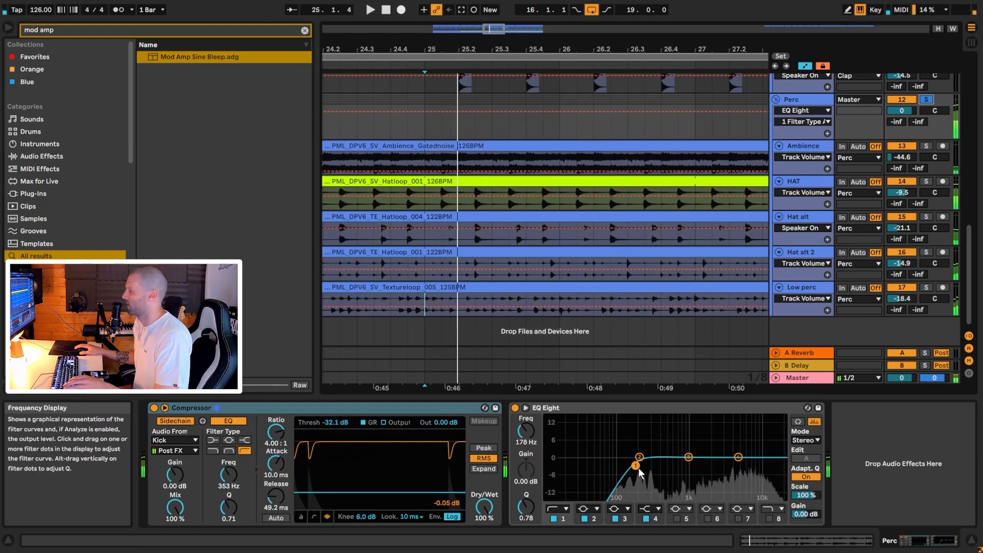
Compare the soloed Perc group's sound with band 1 of its EQ Eight turned off and turned back on
click(553, 519)
click(553, 519)
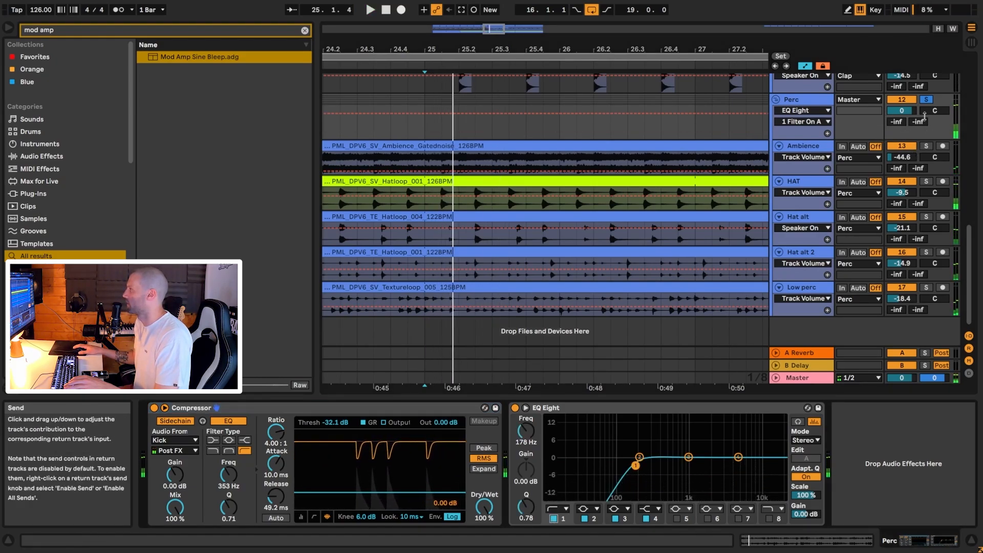
Solo the Ambience track and play its gated noise loop from bar 25 and from bar 17
click(804, 147)
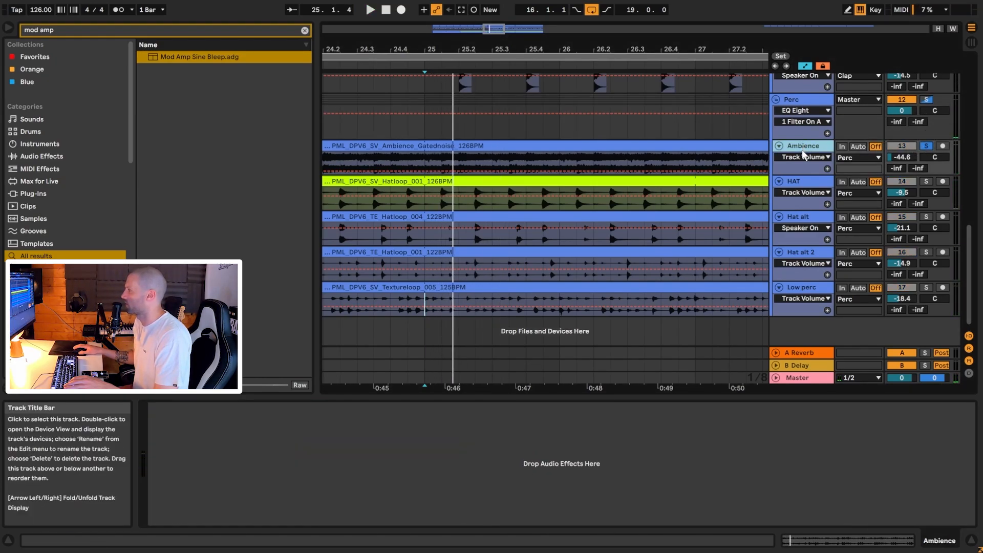
key(space)
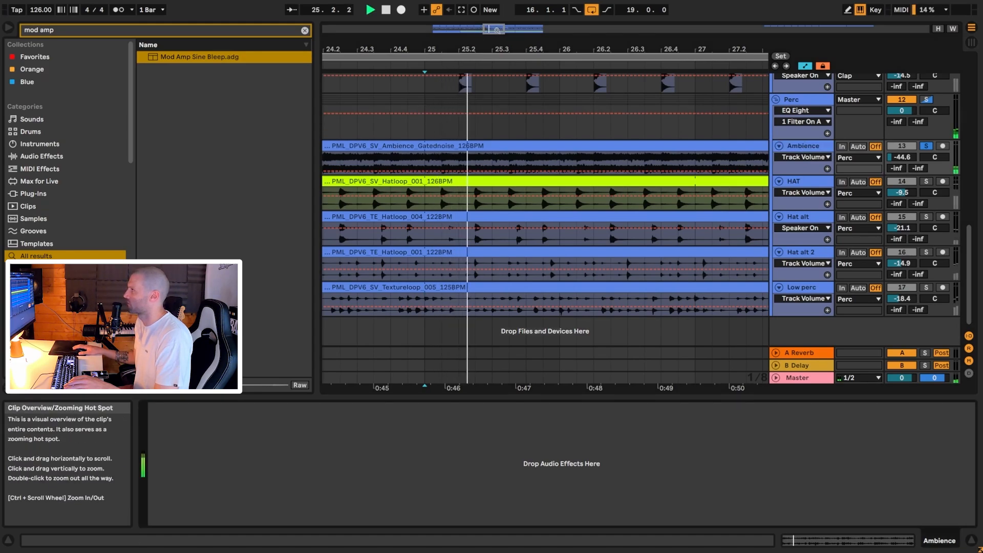
drag(484, 44, 546, 32)
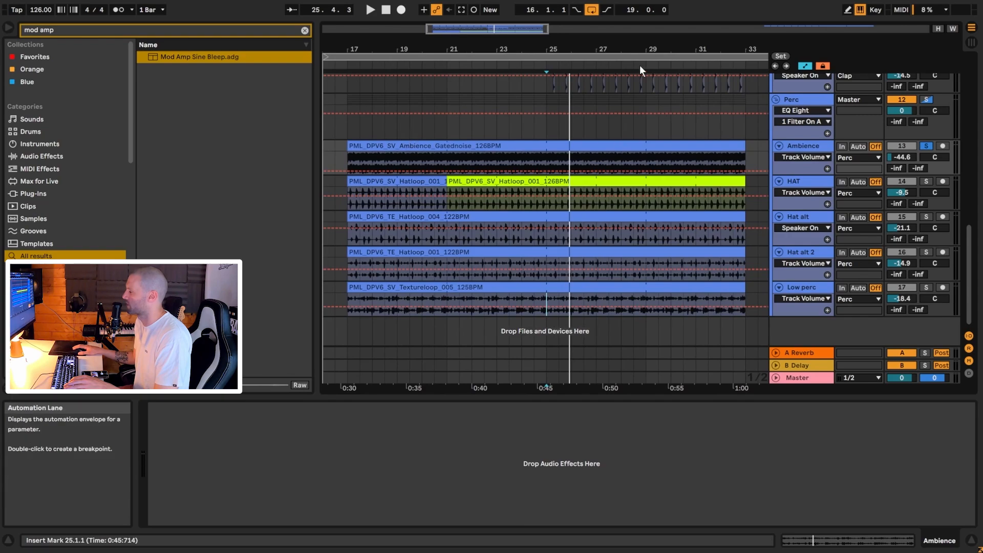
drag(460, 33, 440, 56)
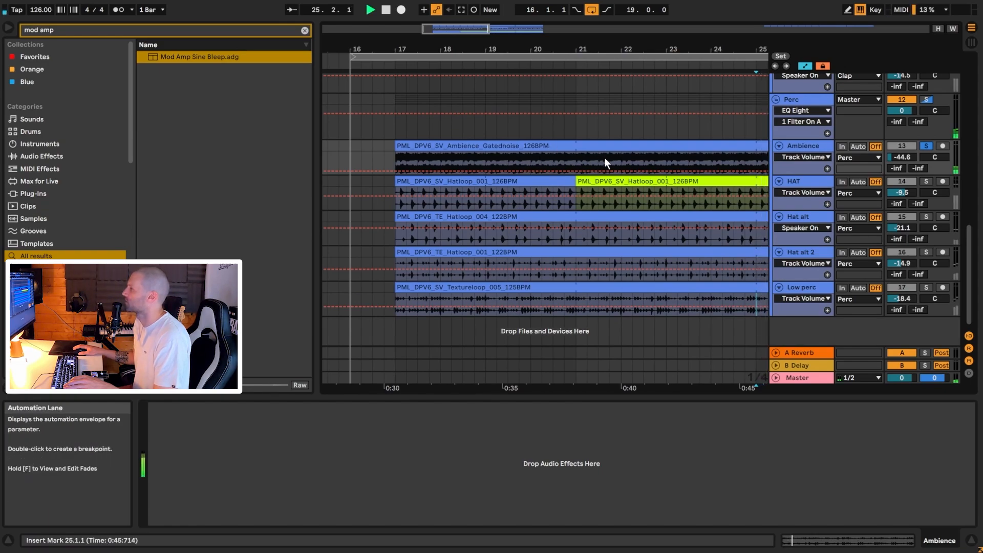
click(441, 145)
key(space)
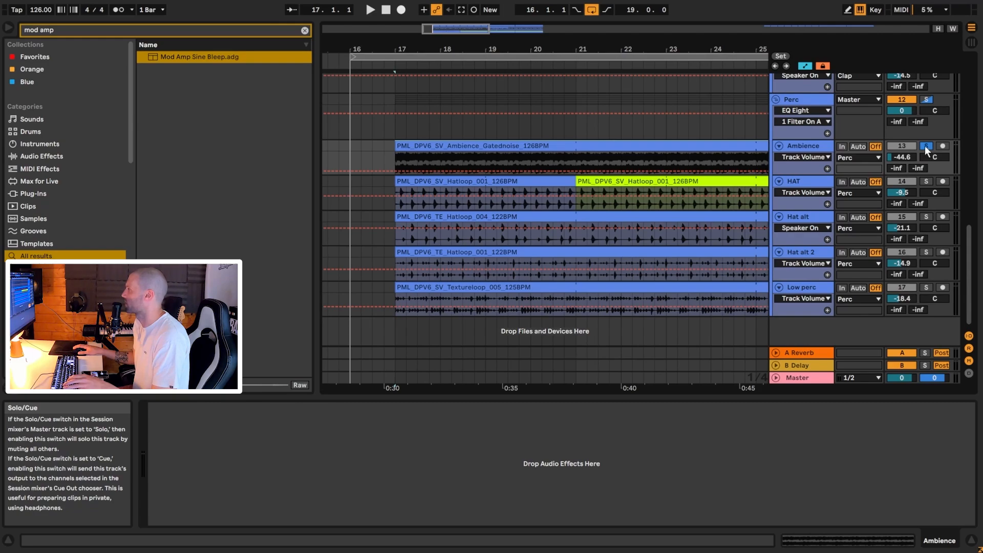
Unsolo the Ambience track and compare the mix from bar 17 with that track muted and active
click(925, 146)
click(905, 145)
key(space)
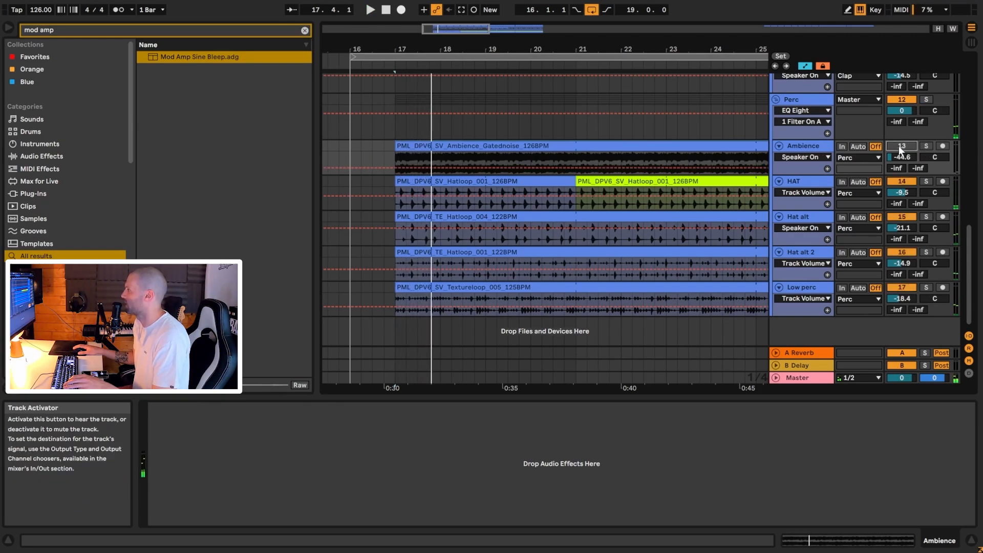
key(space)
click(899, 146)
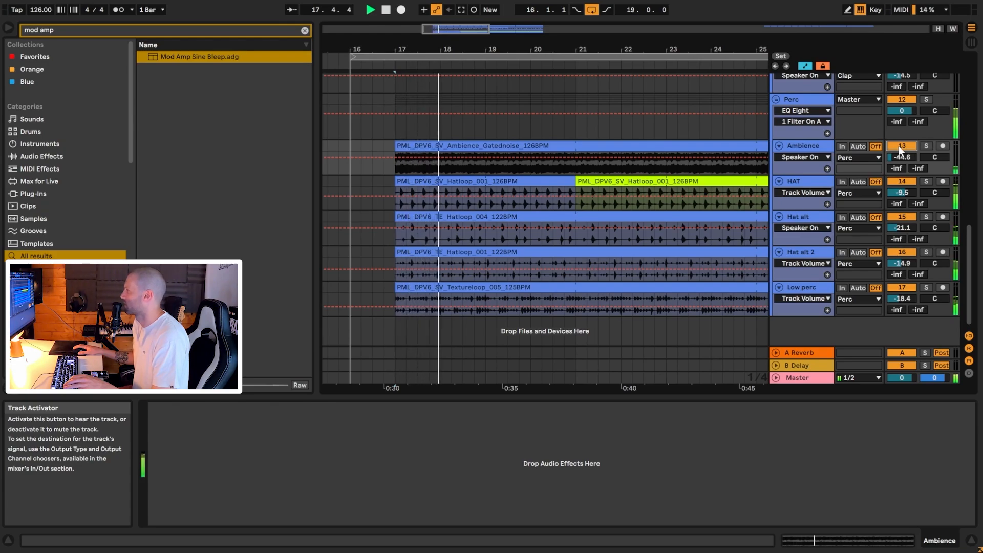
key(space)
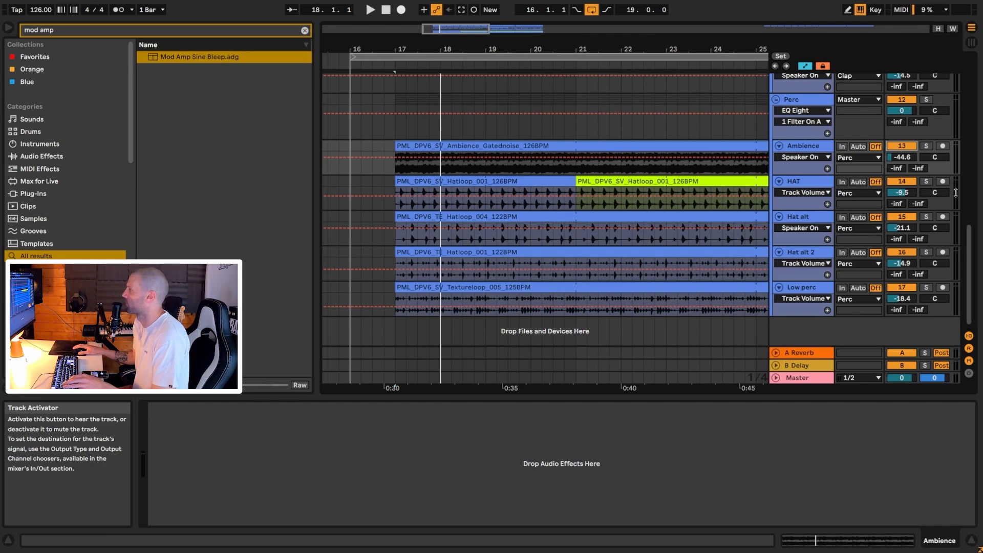
Solo the HAT track, open its hat loop clip at bars 17 to 21 and play it
click(926, 181)
double_click(487, 182)
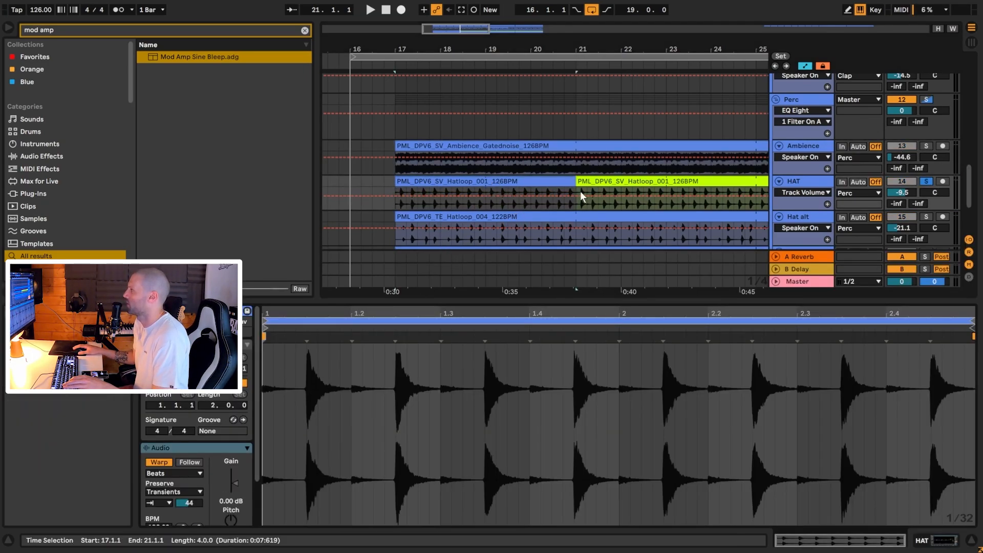
key(space)
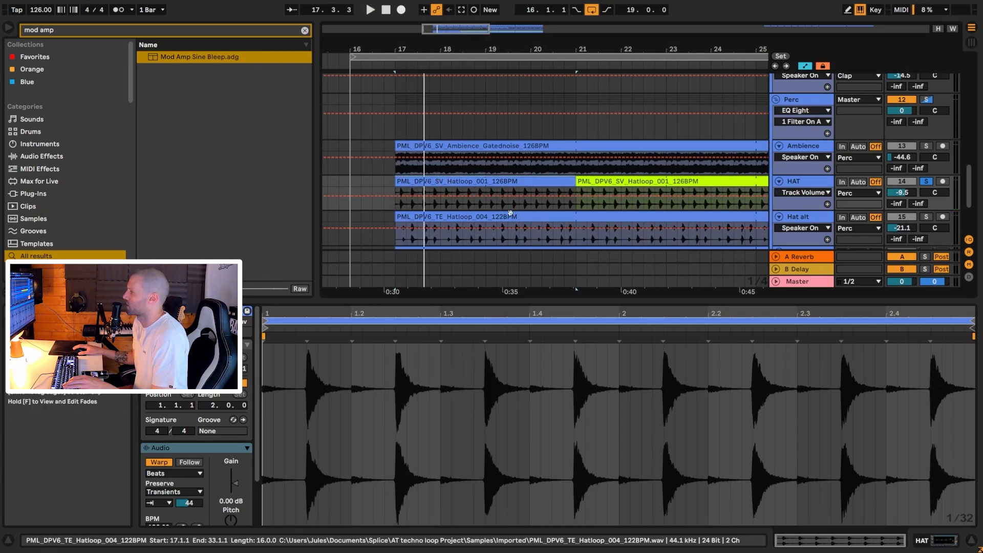
key(space)
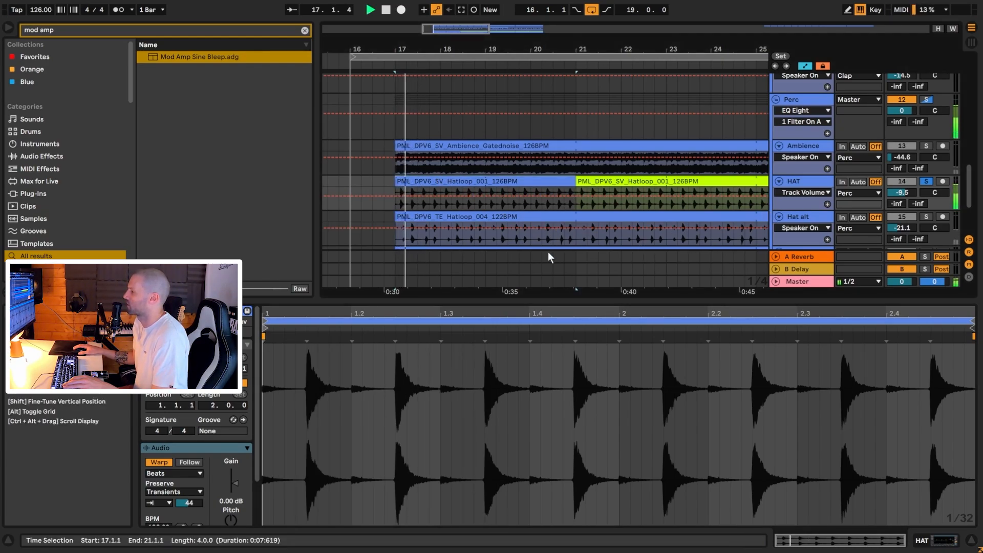
Check the hat clip's Beats warp mode and transient loop mode, set its transient envelope to 100 and play it
click(179, 472)
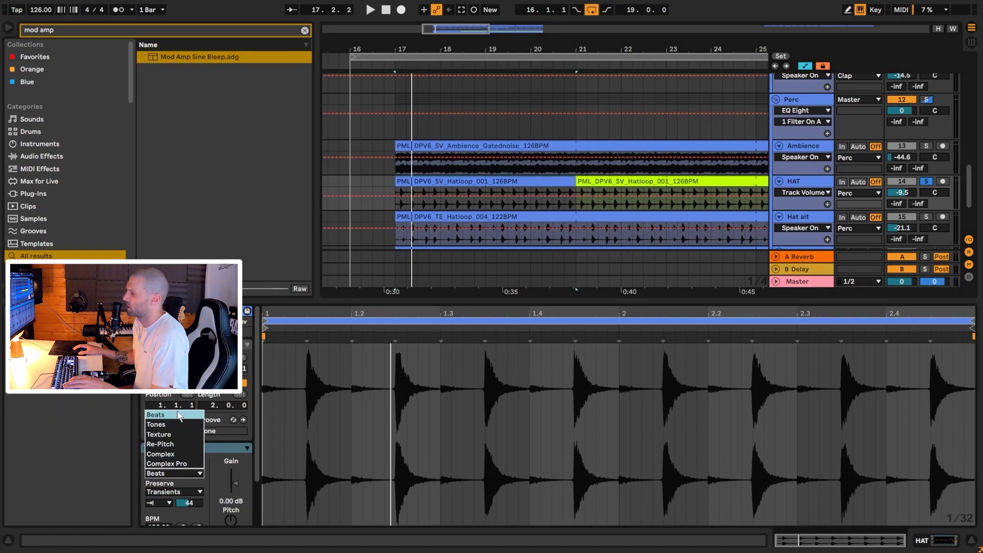
click(179, 416)
click(162, 504)
click(155, 474)
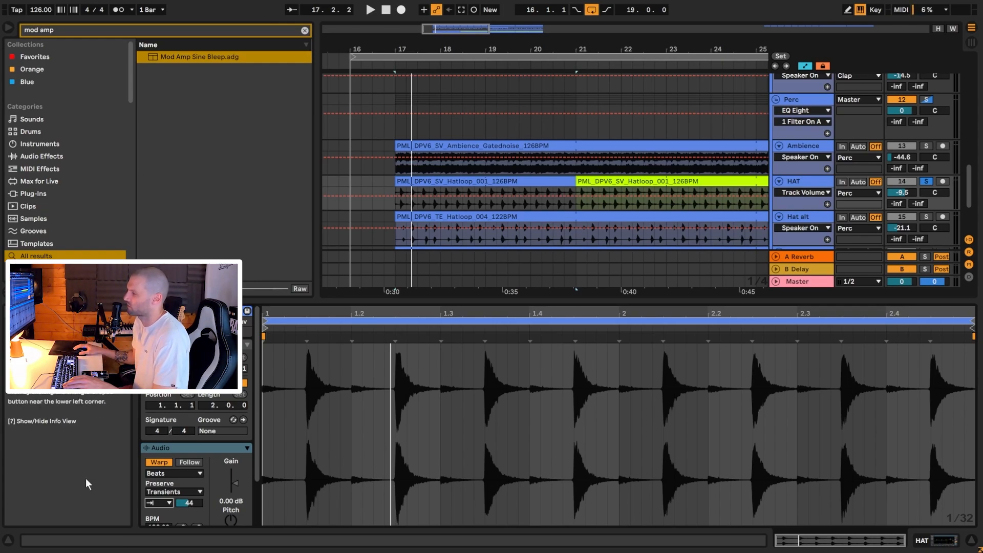
drag(189, 503, 189, 466)
key(space)
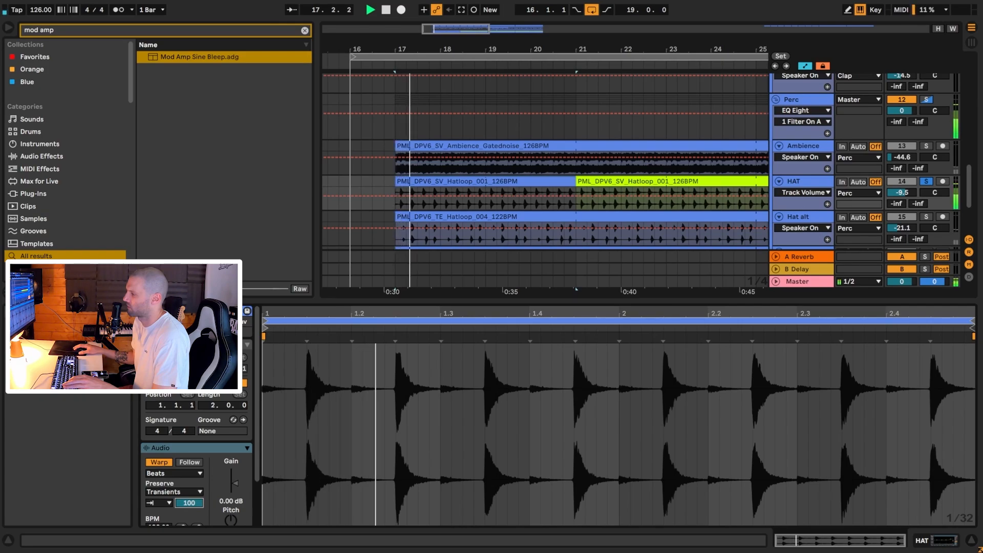
key(space)
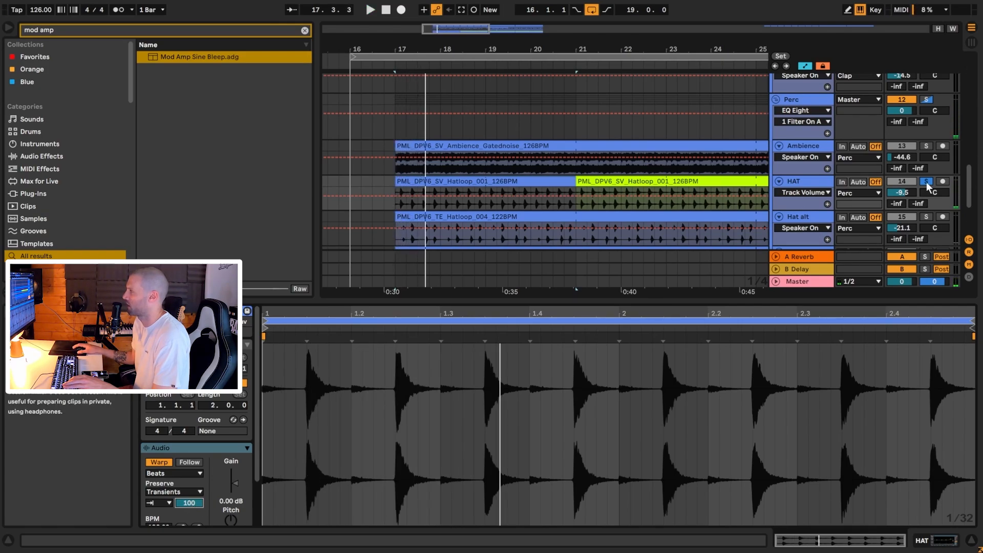
Unsolo the HAT track and set the first hat clip's transient envelope to 37 while the mix plays
click(927, 182)
key(space)
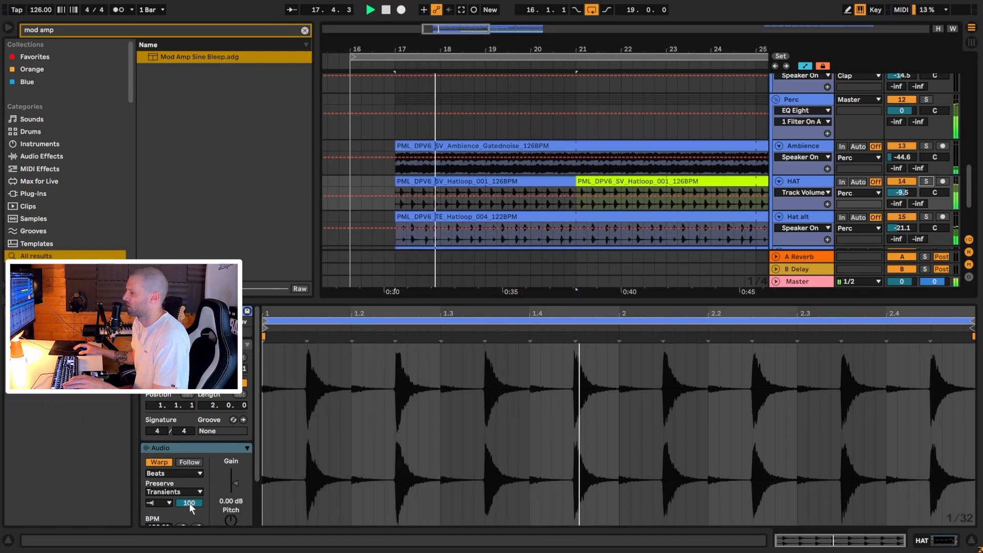
key(space)
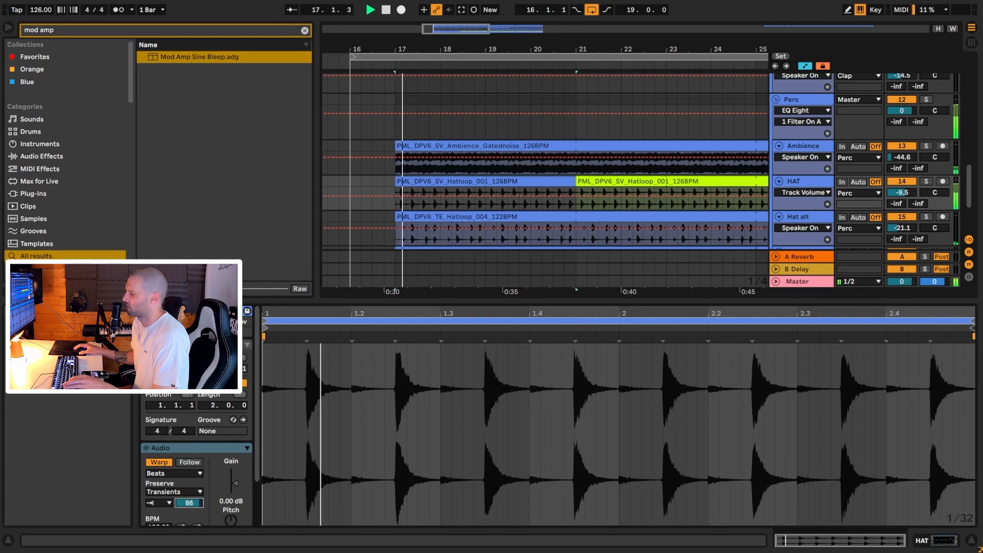
drag(189, 503, 189, 535)
Compare the transient envelopes of the two HAT clips and play the mix from bar 19 across their boundary at bar 21
click(597, 192)
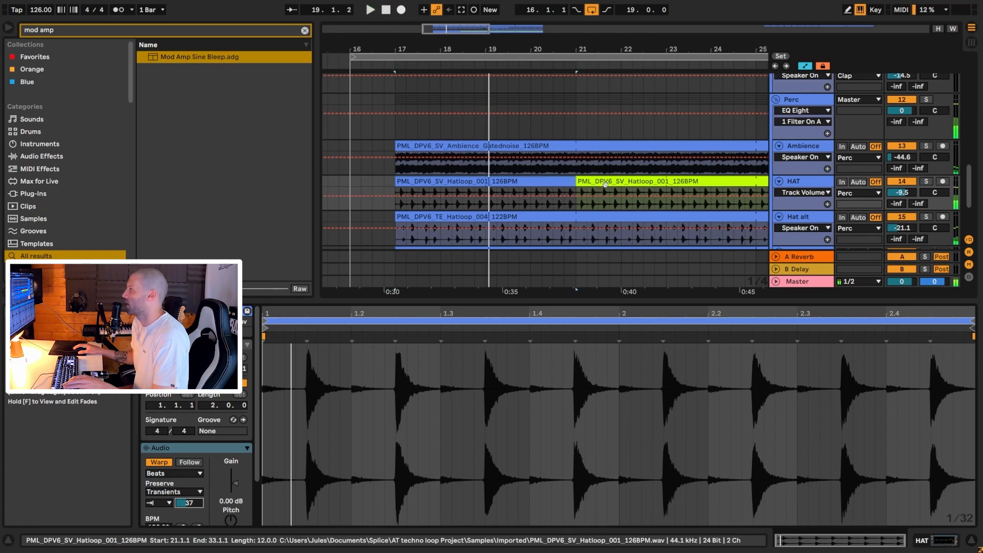
key(space)
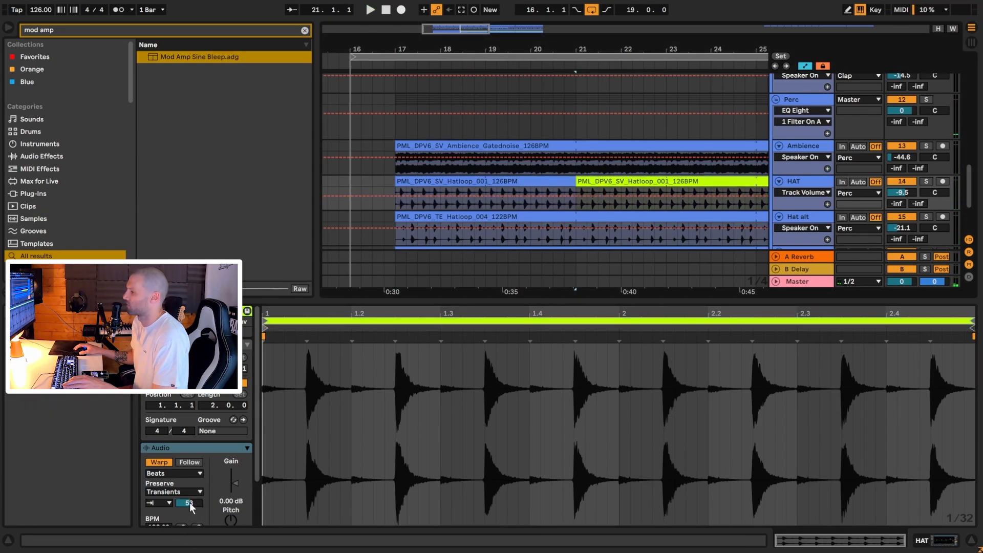
click(530, 182)
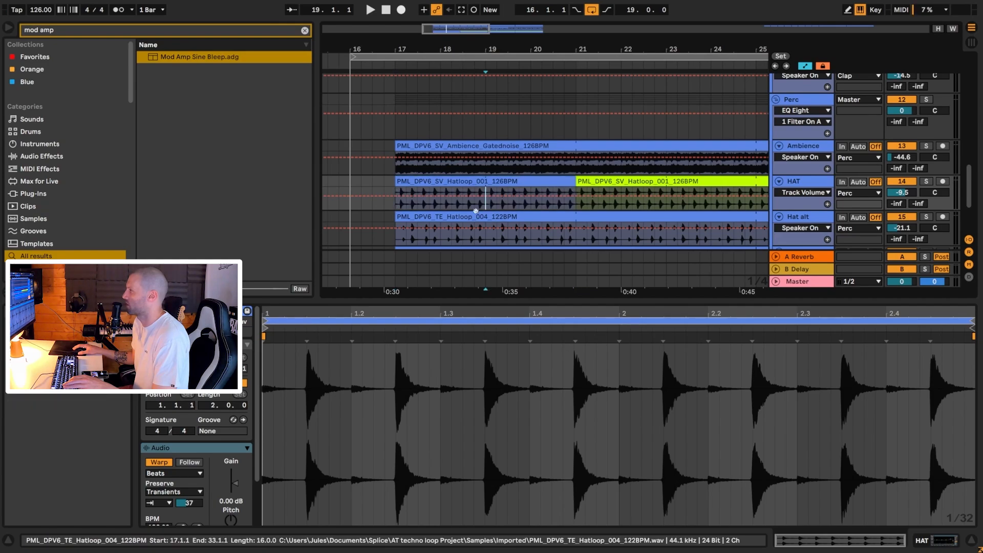
click(611, 224)
click(576, 203)
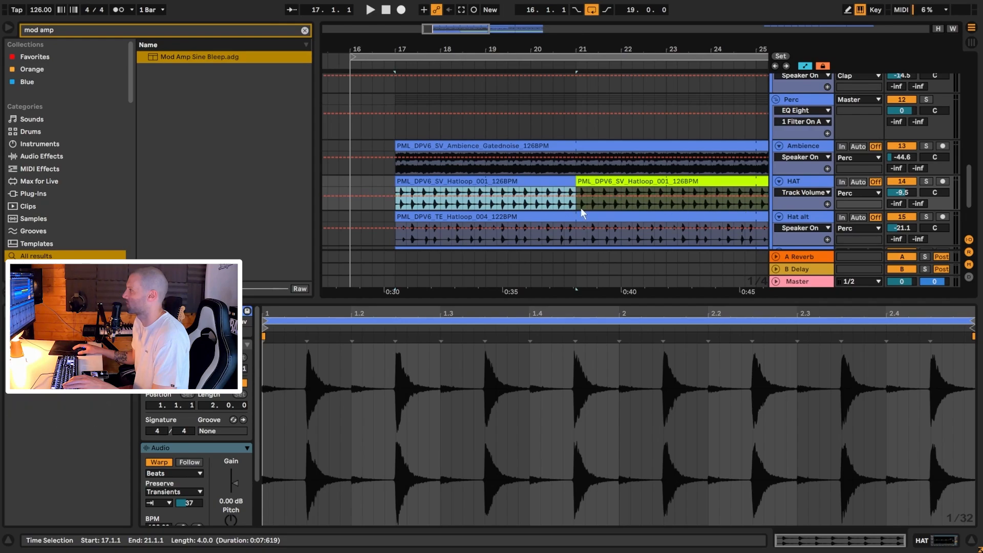
click(494, 207)
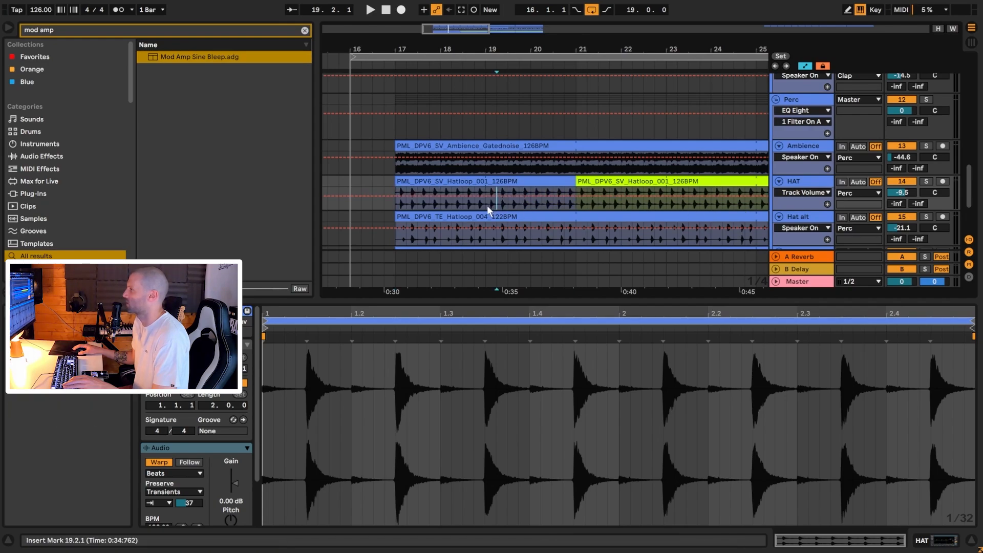
key(space)
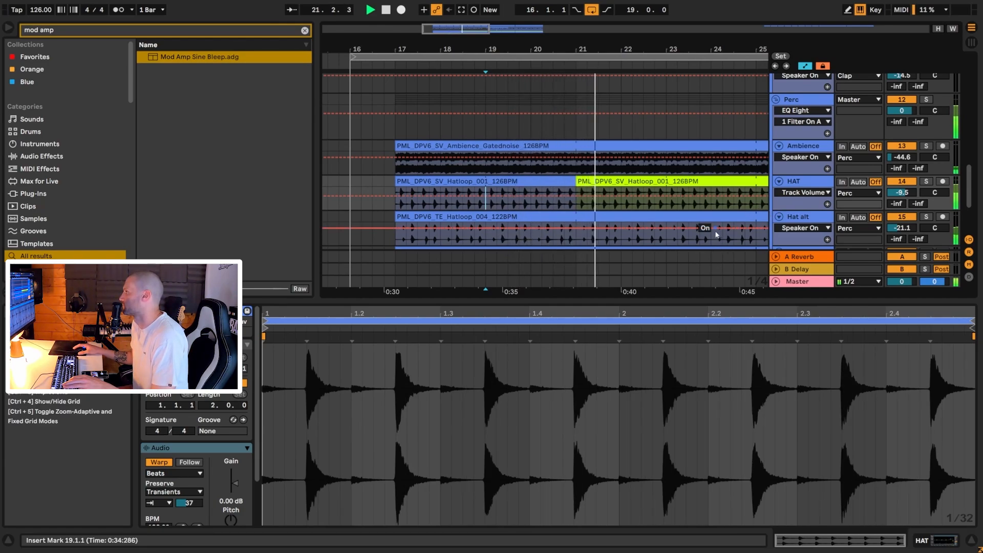
Show the device chains of the Hat alt and Hat alt 2 tracks
drag(460, 29, 487, 21)
scroll(597, 186, down, 2)
double_click(798, 165)
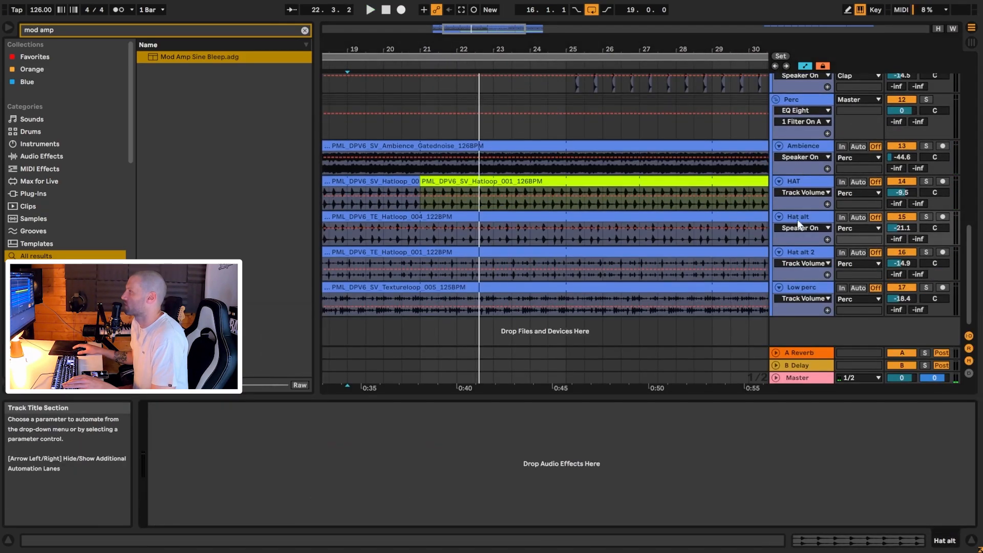
click(802, 252)
click(809, 219)
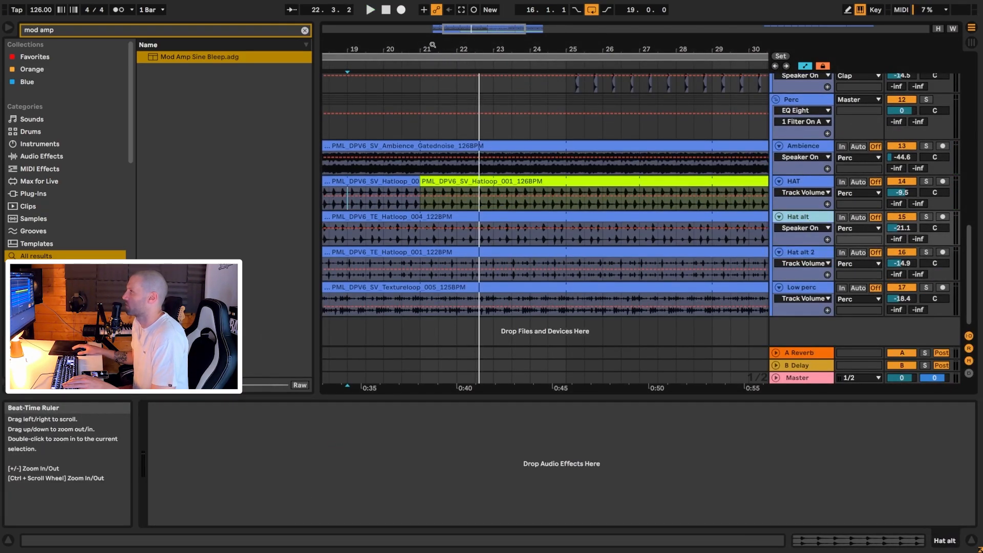
Compare the mix from bar 17 with Hat alt and Hat alt 2 muted and with each track reactivated in turn
drag(461, 29, 435, 59)
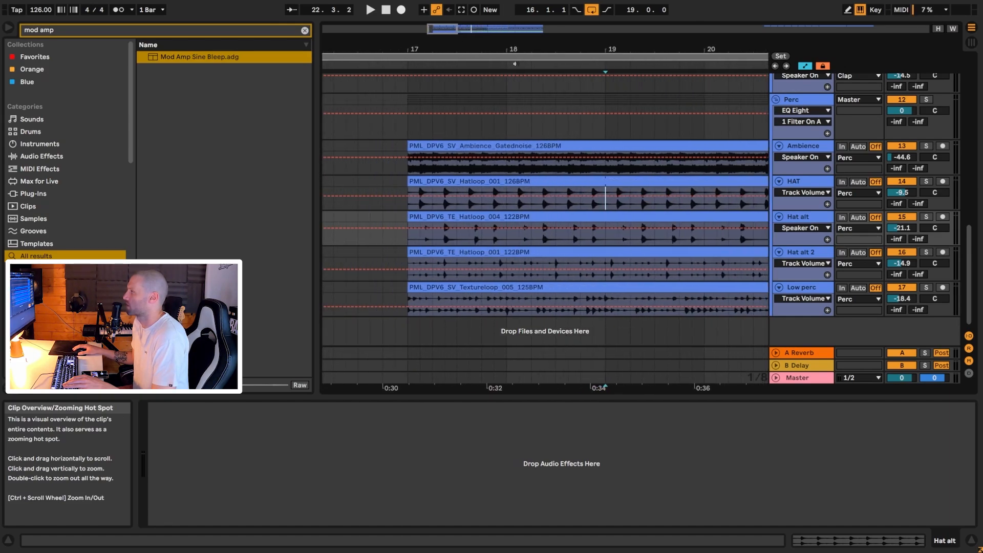
click(902, 219)
click(408, 225)
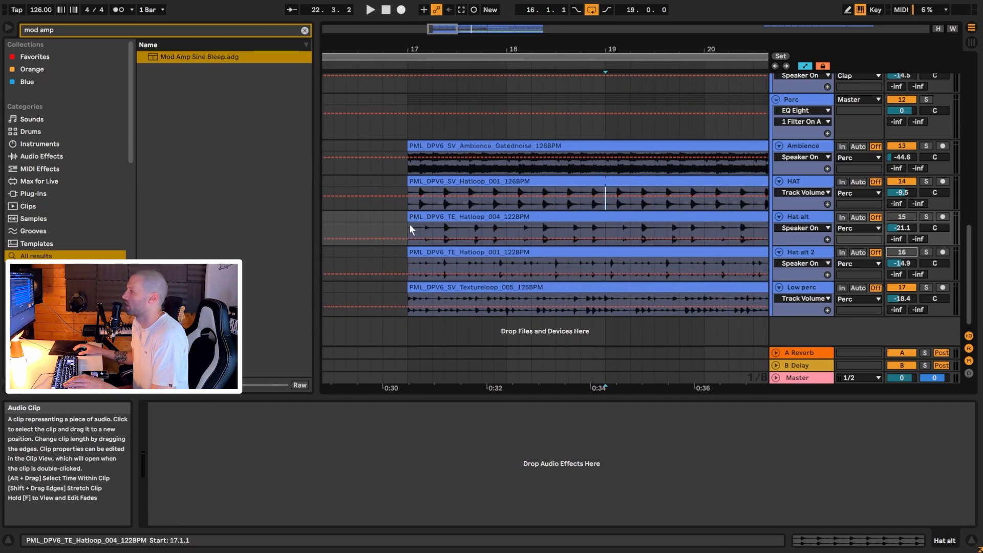
key(space)
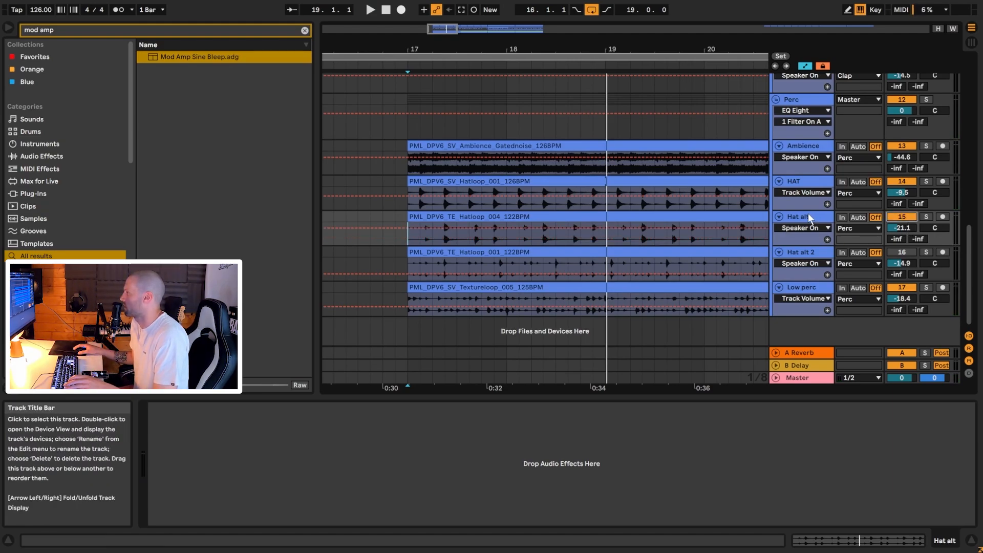
key(space)
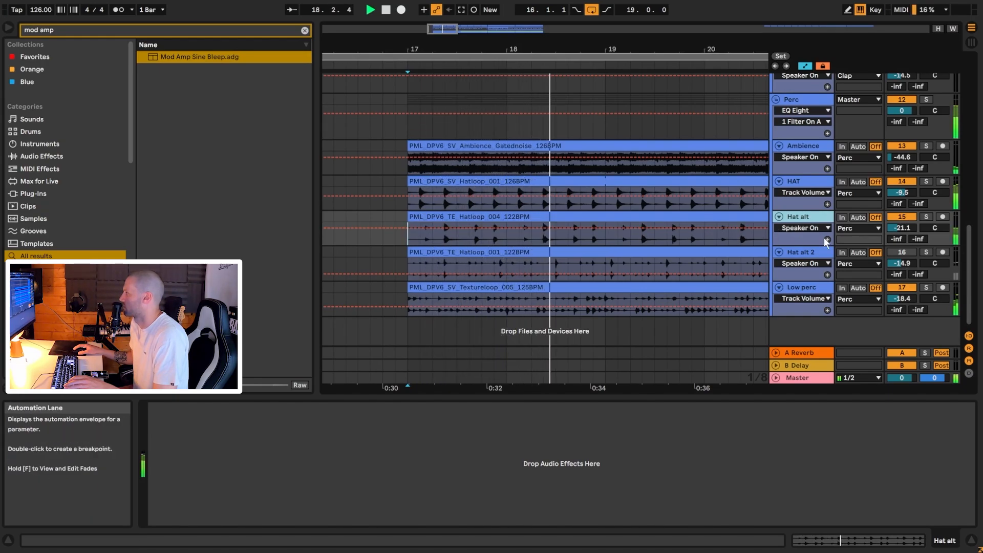
key(space)
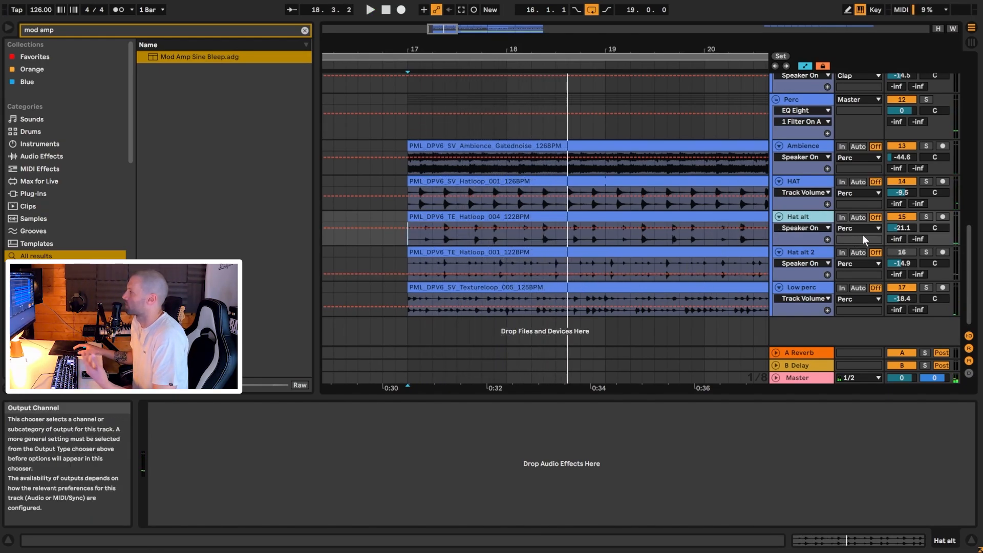
click(902, 252)
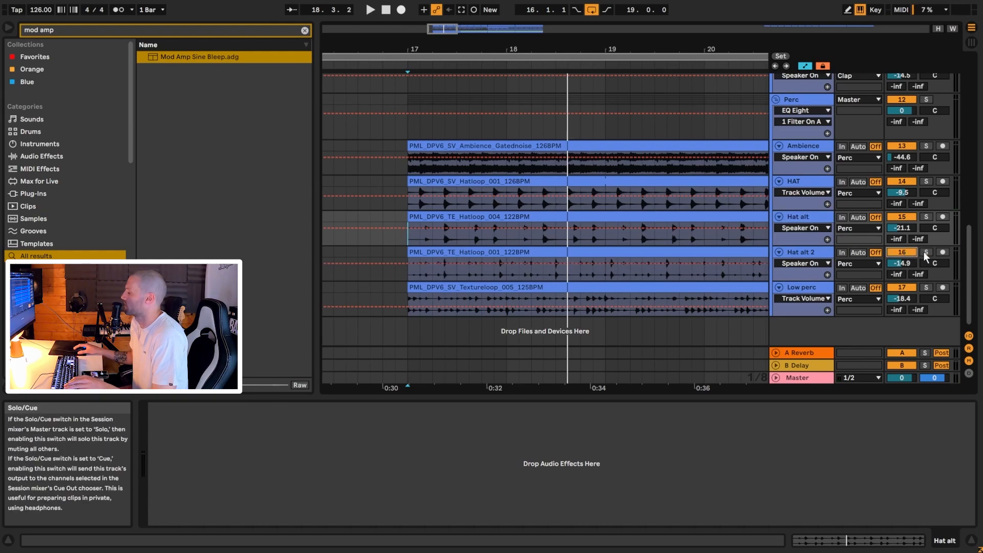
key(space)
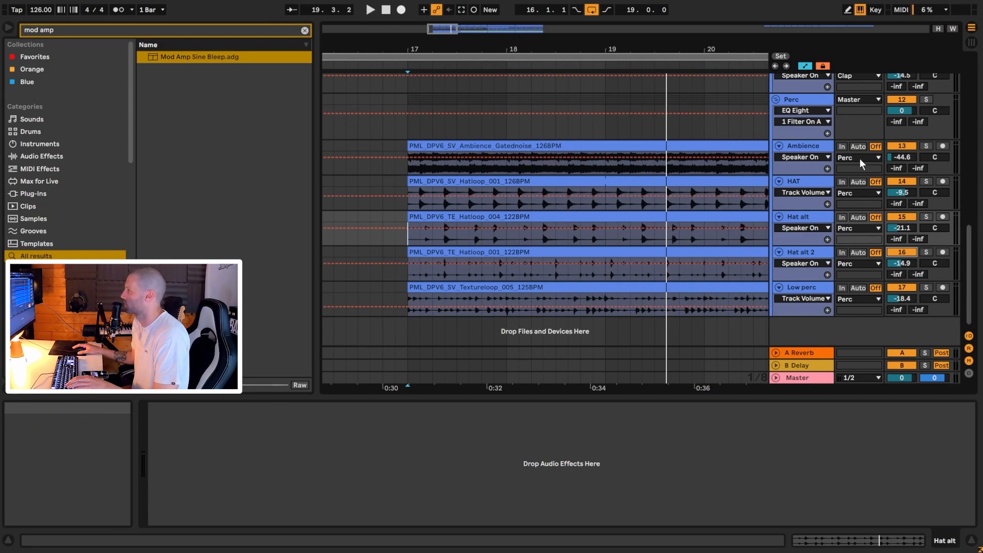
Solo the HAT, Hat alt and Hat alt 2 tracks together and play them from bar 17
click(926, 182)
ctrl+click(927, 252)
key(space)
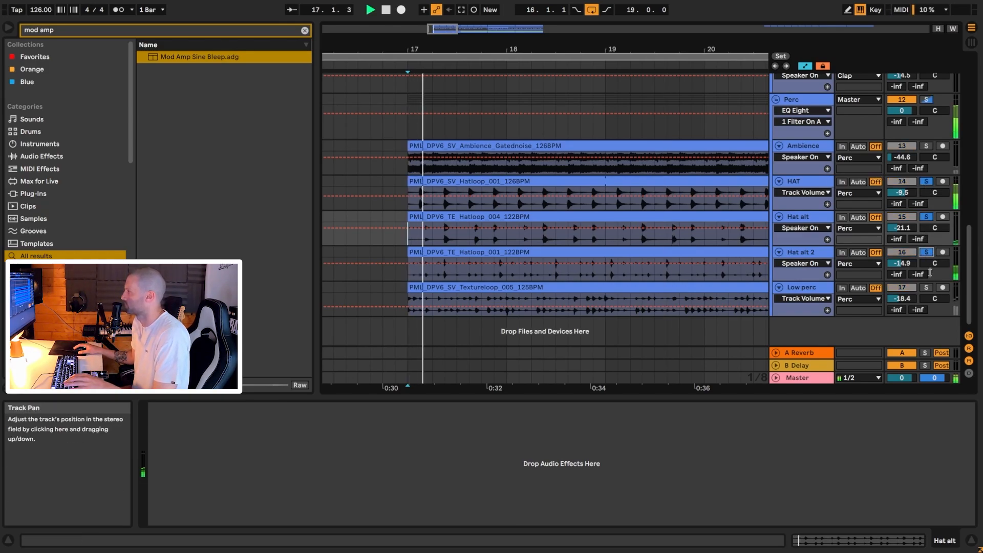
click(814, 255)
click(806, 218)
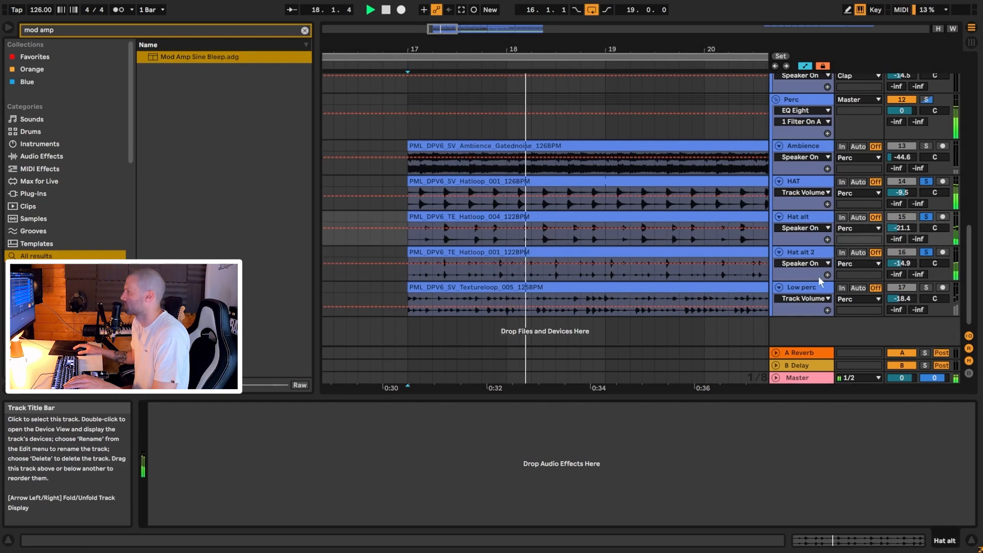
Solo the Low perc track and play its texture loop from bar 17
key(space)
click(814, 288)
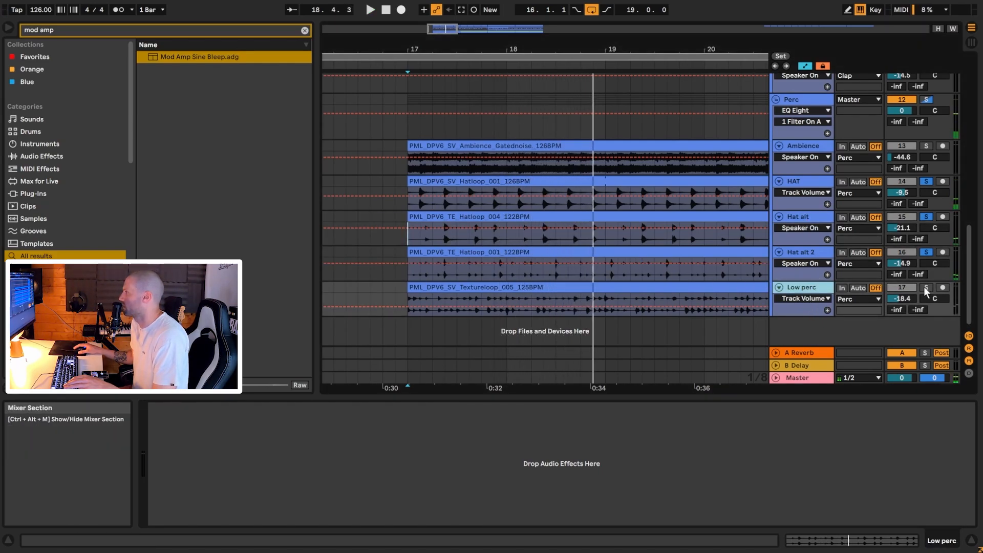
click(926, 287)
click(472, 293)
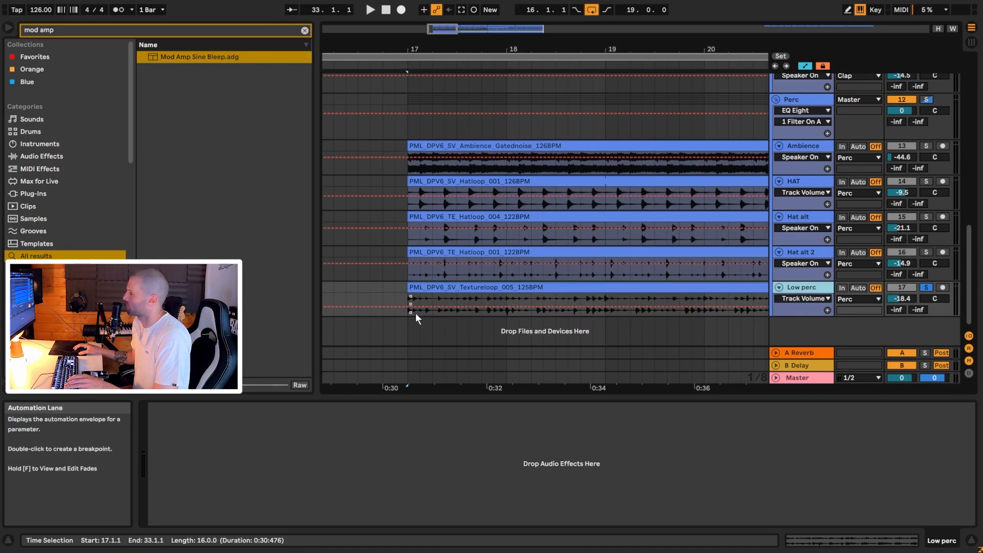
key(space)
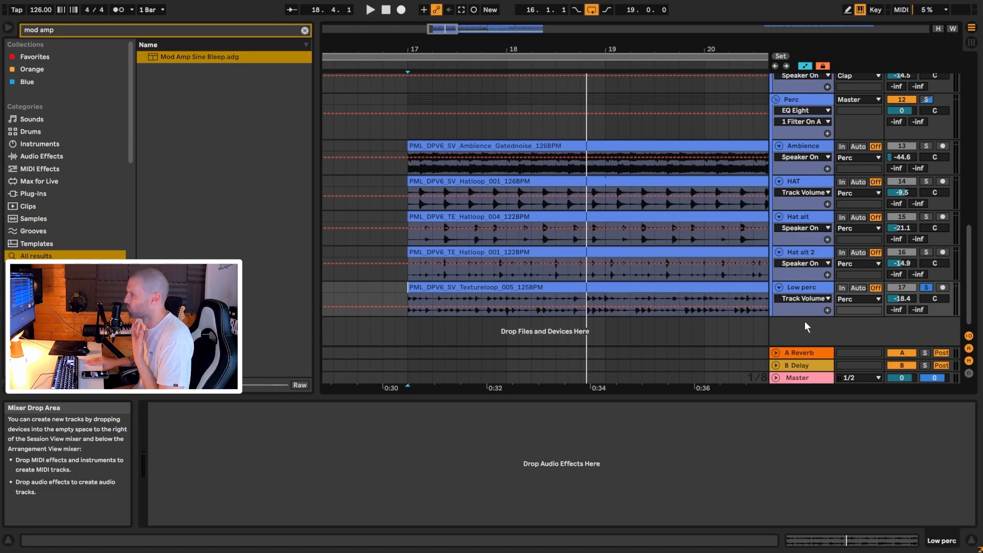
key(space)
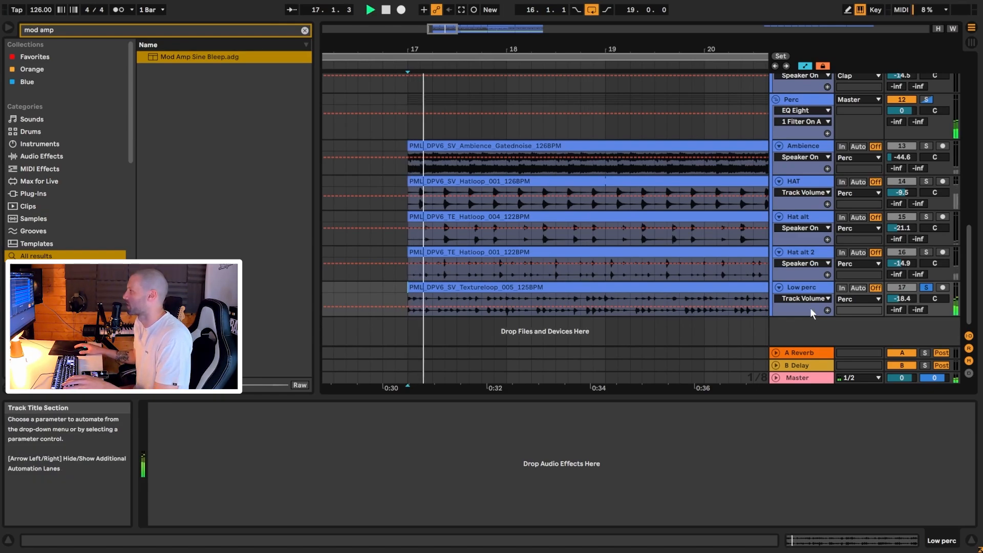
key(space)
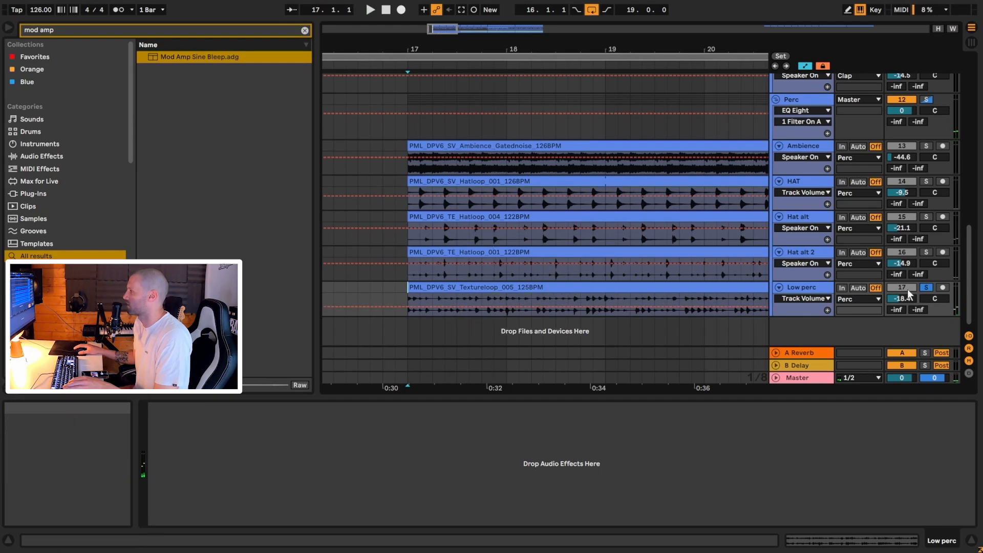
Play the mix from bar 17 with the Low perc solo off and open the waveform of its texture loop clip
click(927, 287)
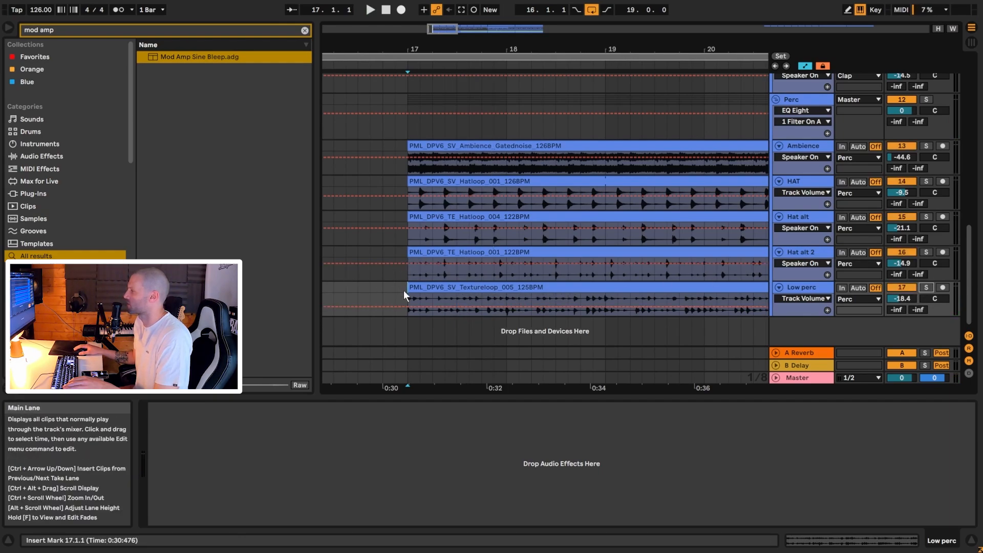
key(space)
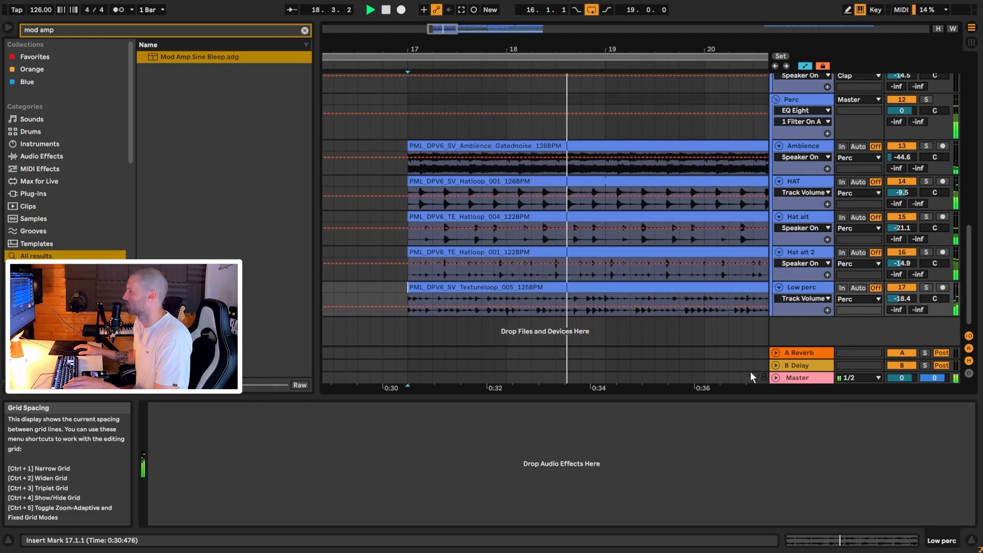
key(space)
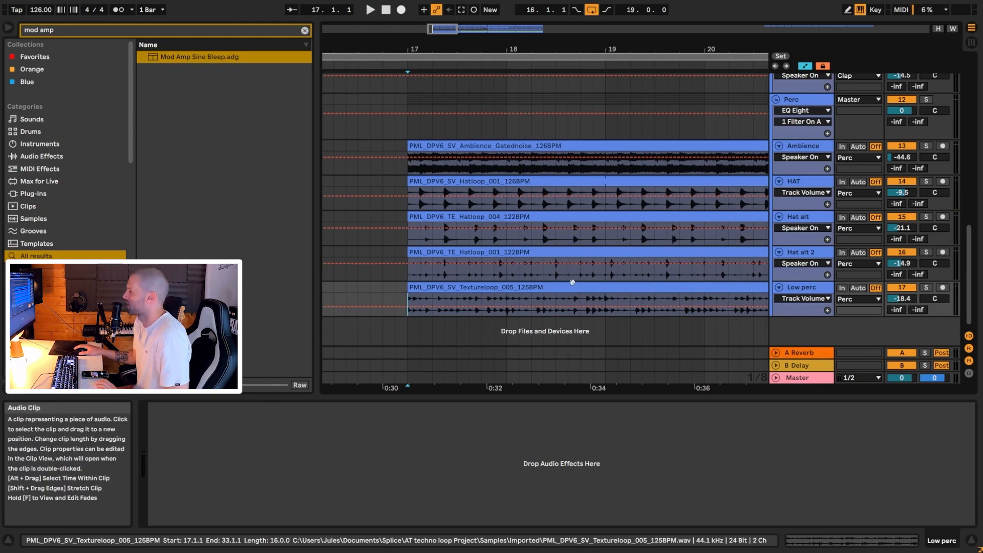
double_click(478, 287)
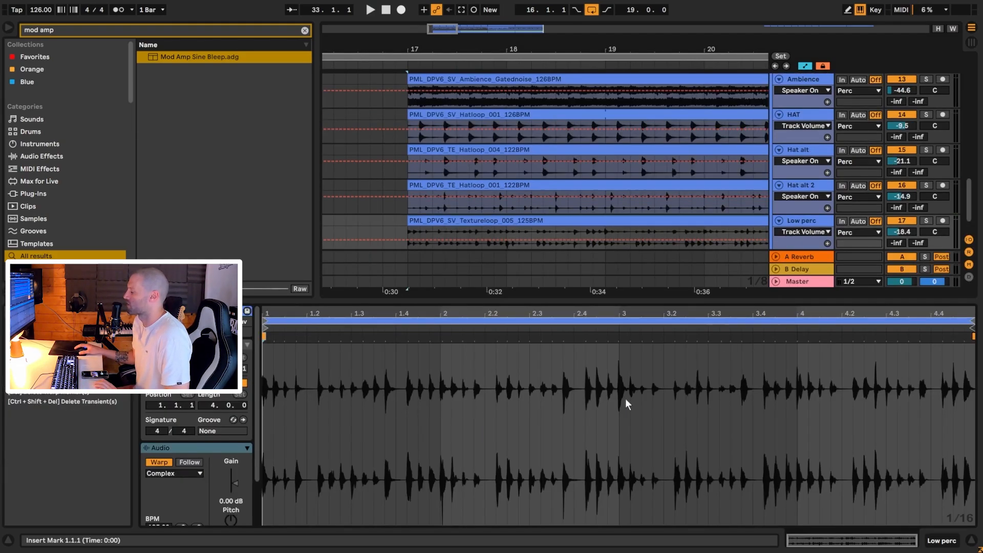
Solo the Perc group, BASS and Kick tracks together and play them from bar 17
scroll(874, 132, up, 10)
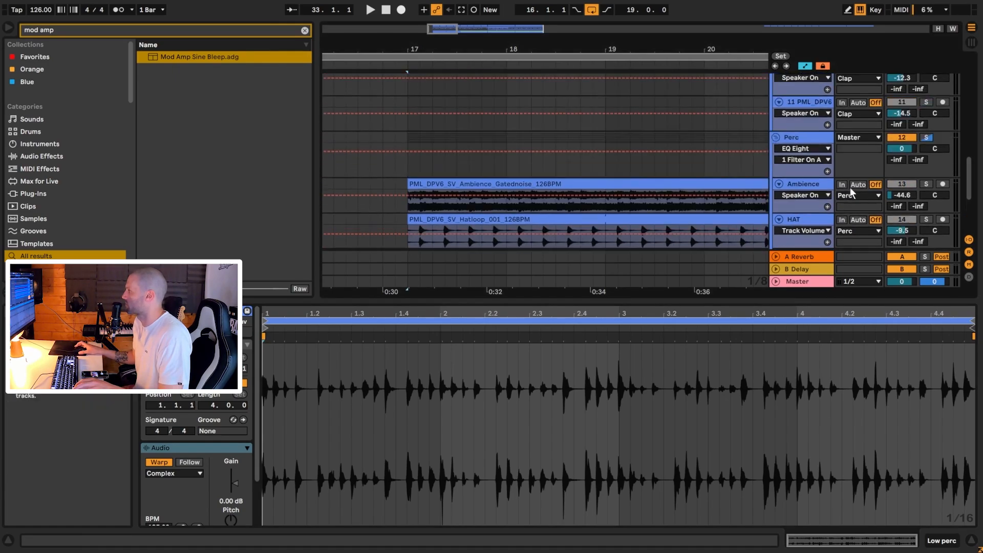
scroll(874, 132, up, 10)
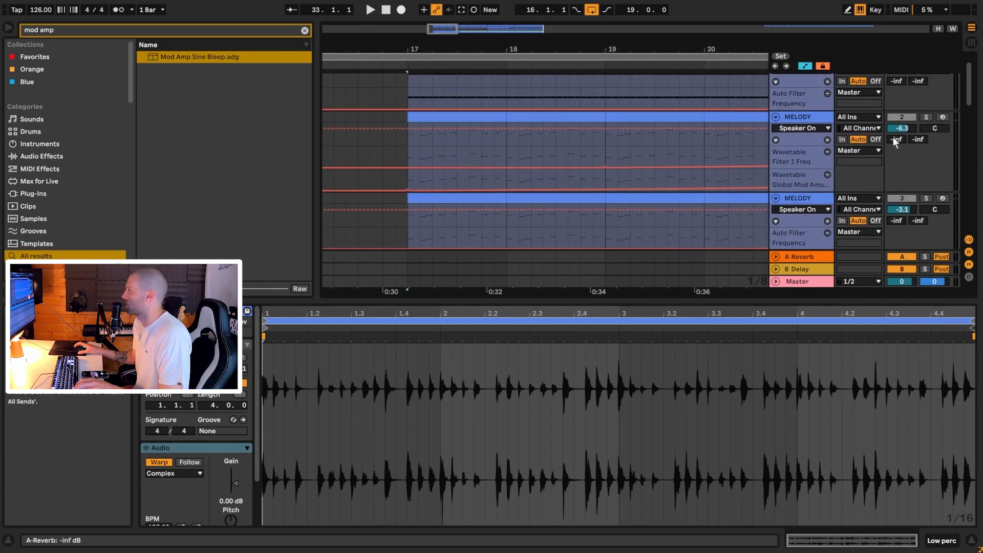
scroll(907, 185, down, 8)
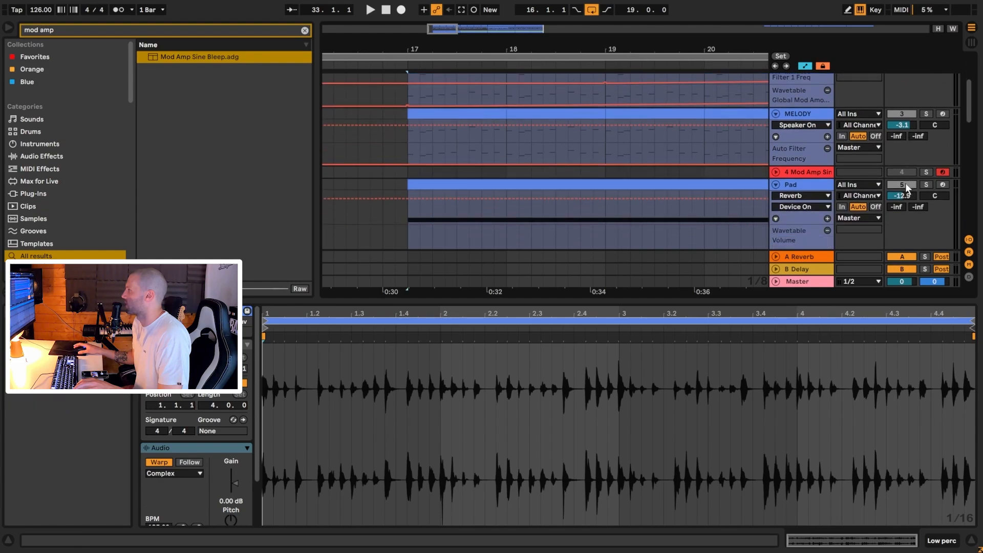
scroll(906, 181, down, 6)
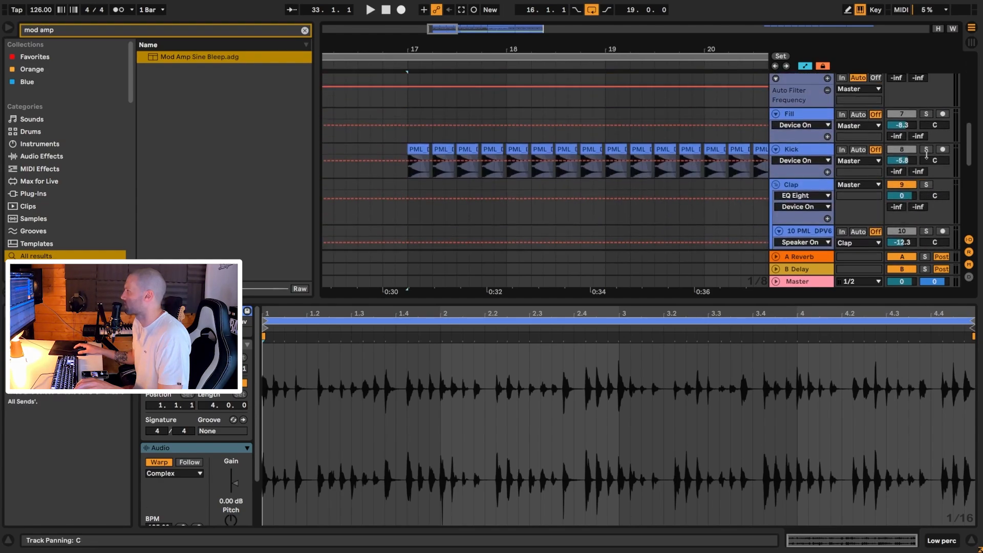
click(927, 150)
key(space)
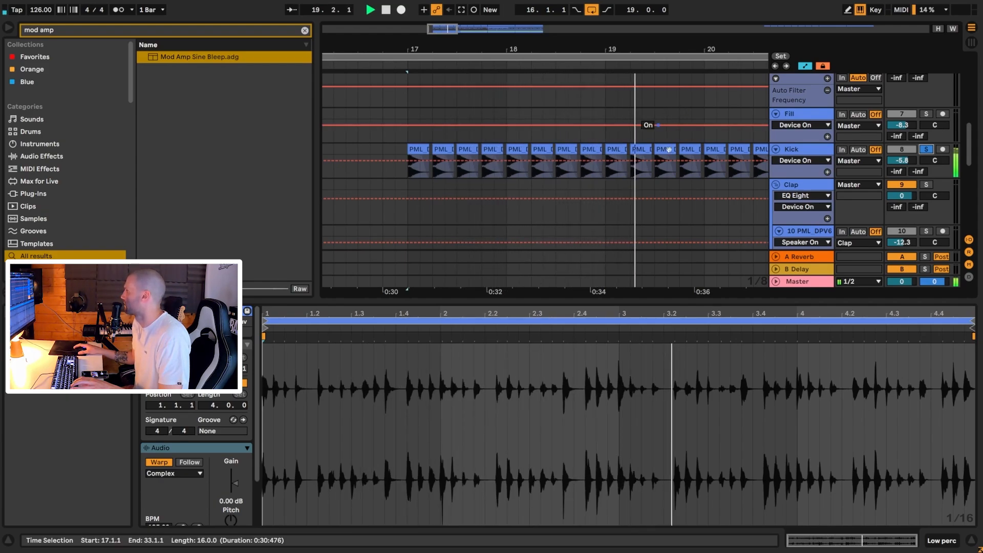
scroll(698, 177, down, 2)
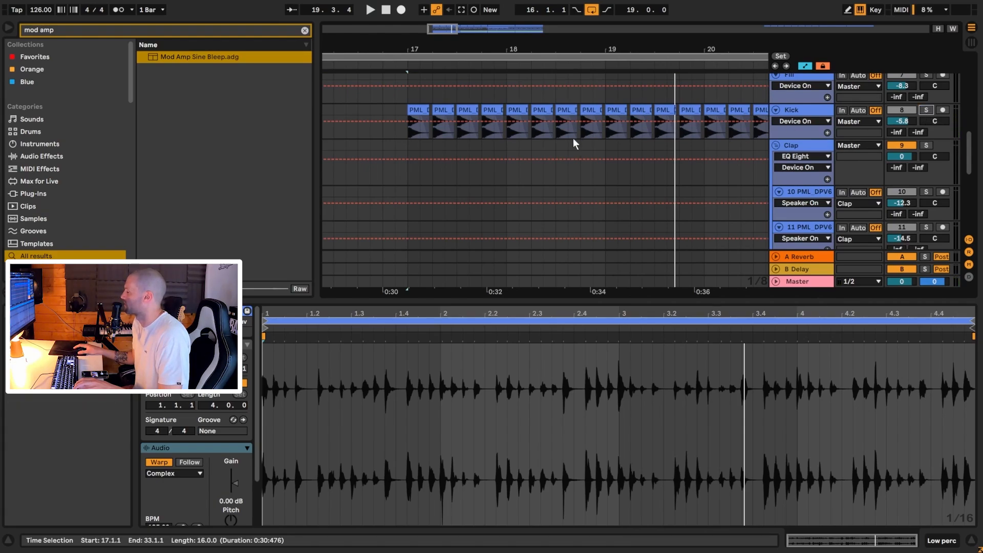
Fold all tracks in the arrangement to show the whole section from bar 17 to bar 33
scroll(568, 145, down, 8)
scroll(561, 161, up, 4)
click(775, 161)
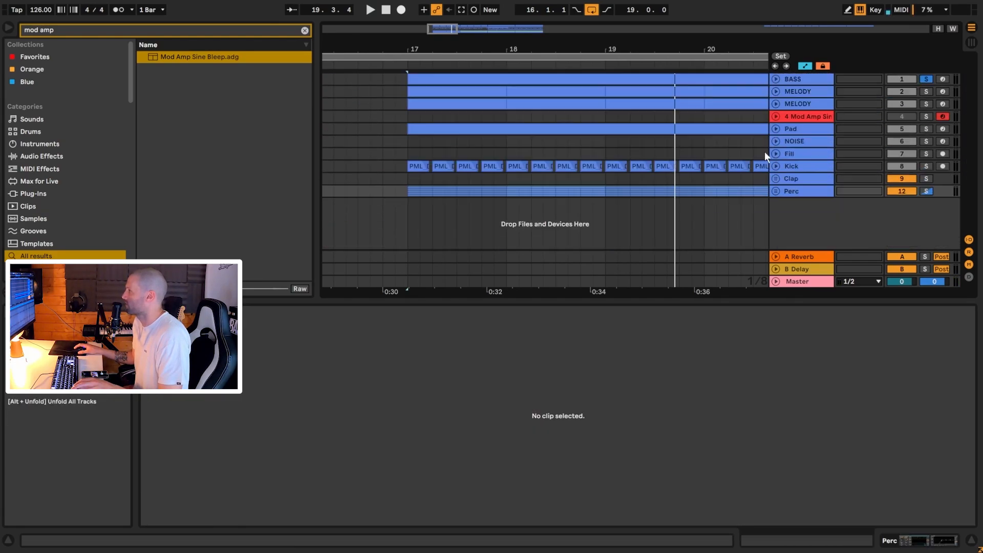
drag(447, 26, 501, 3)
Show the device chains of the BASS track and the first MELODY track while the full arrangement plays
click(797, 79)
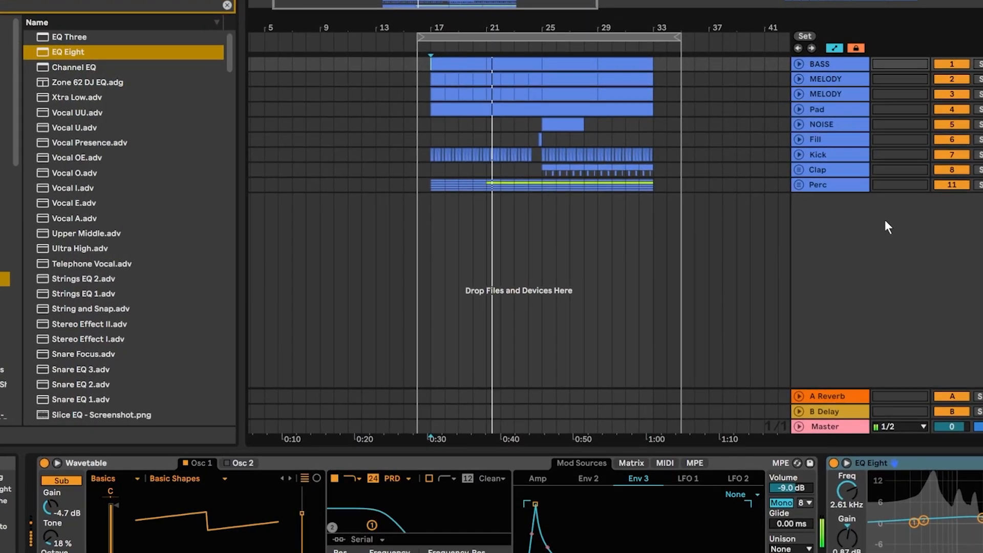
click(892, 464)
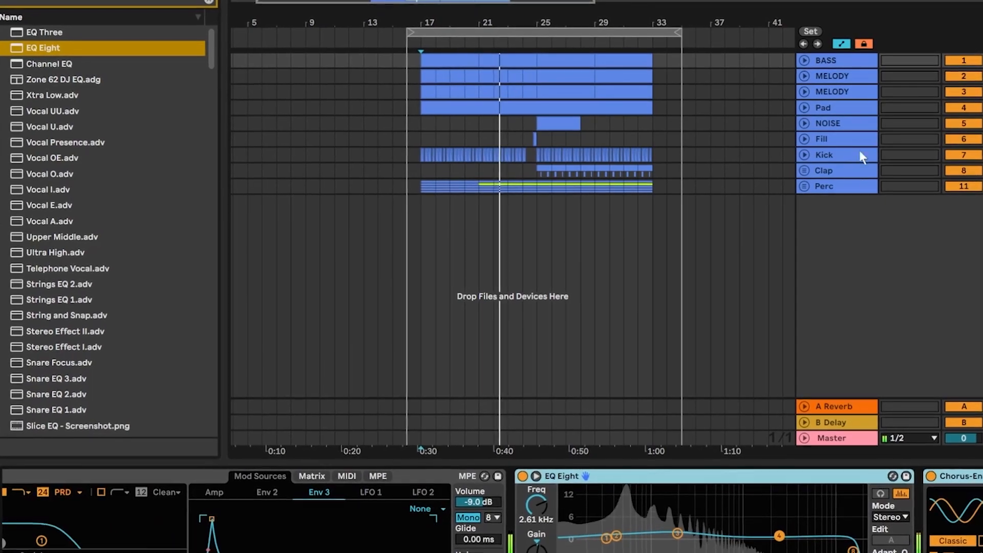
click(841, 76)
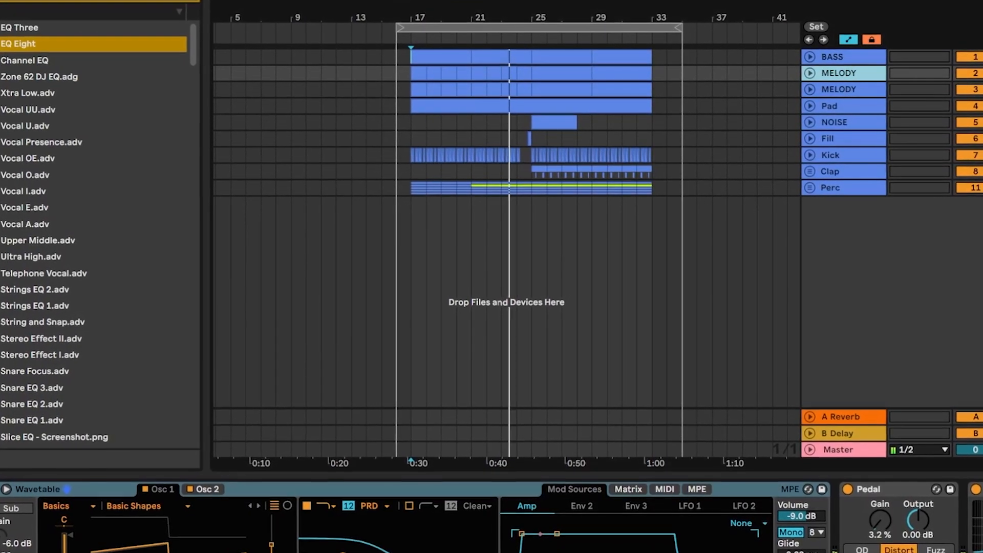
scroll(641, 527, right, 8)
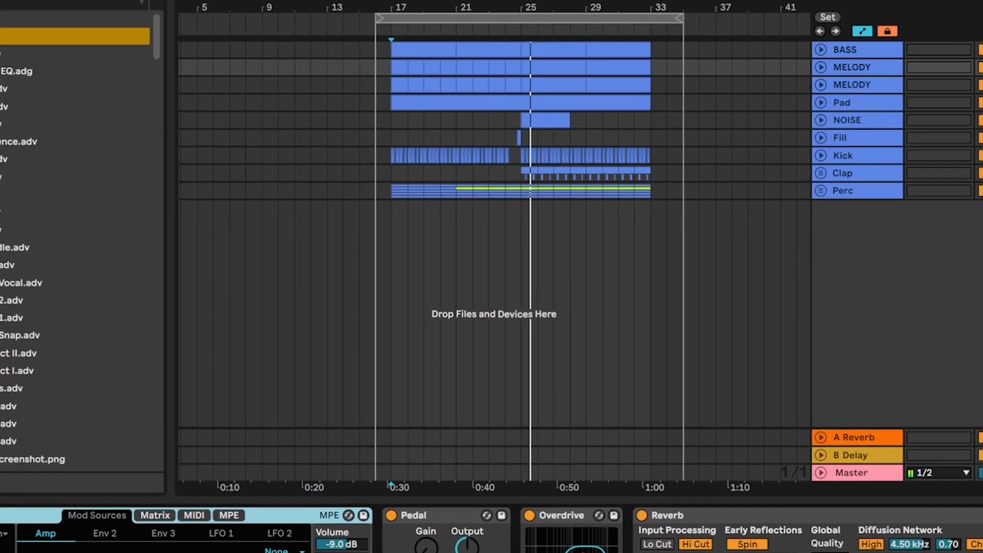
scroll(492, 535, left, 8)
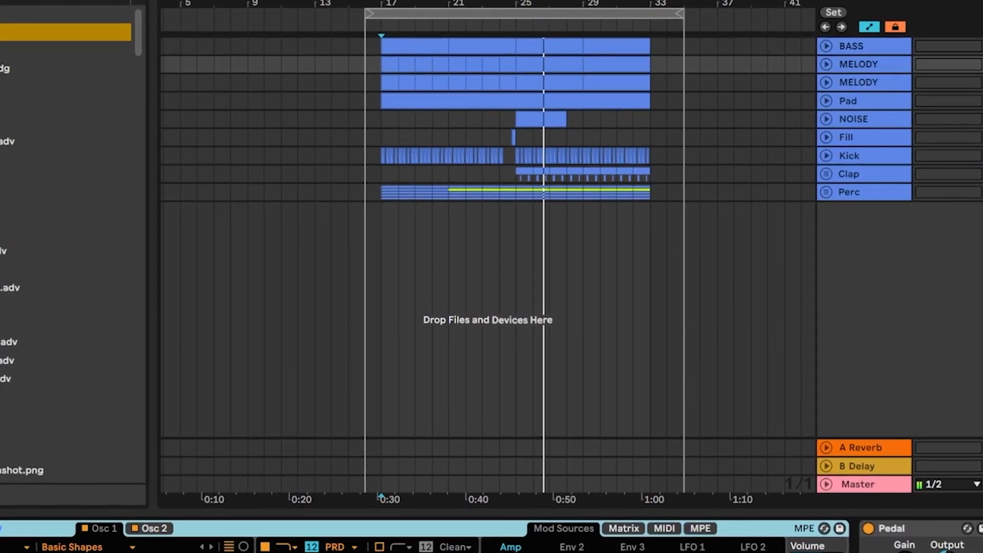